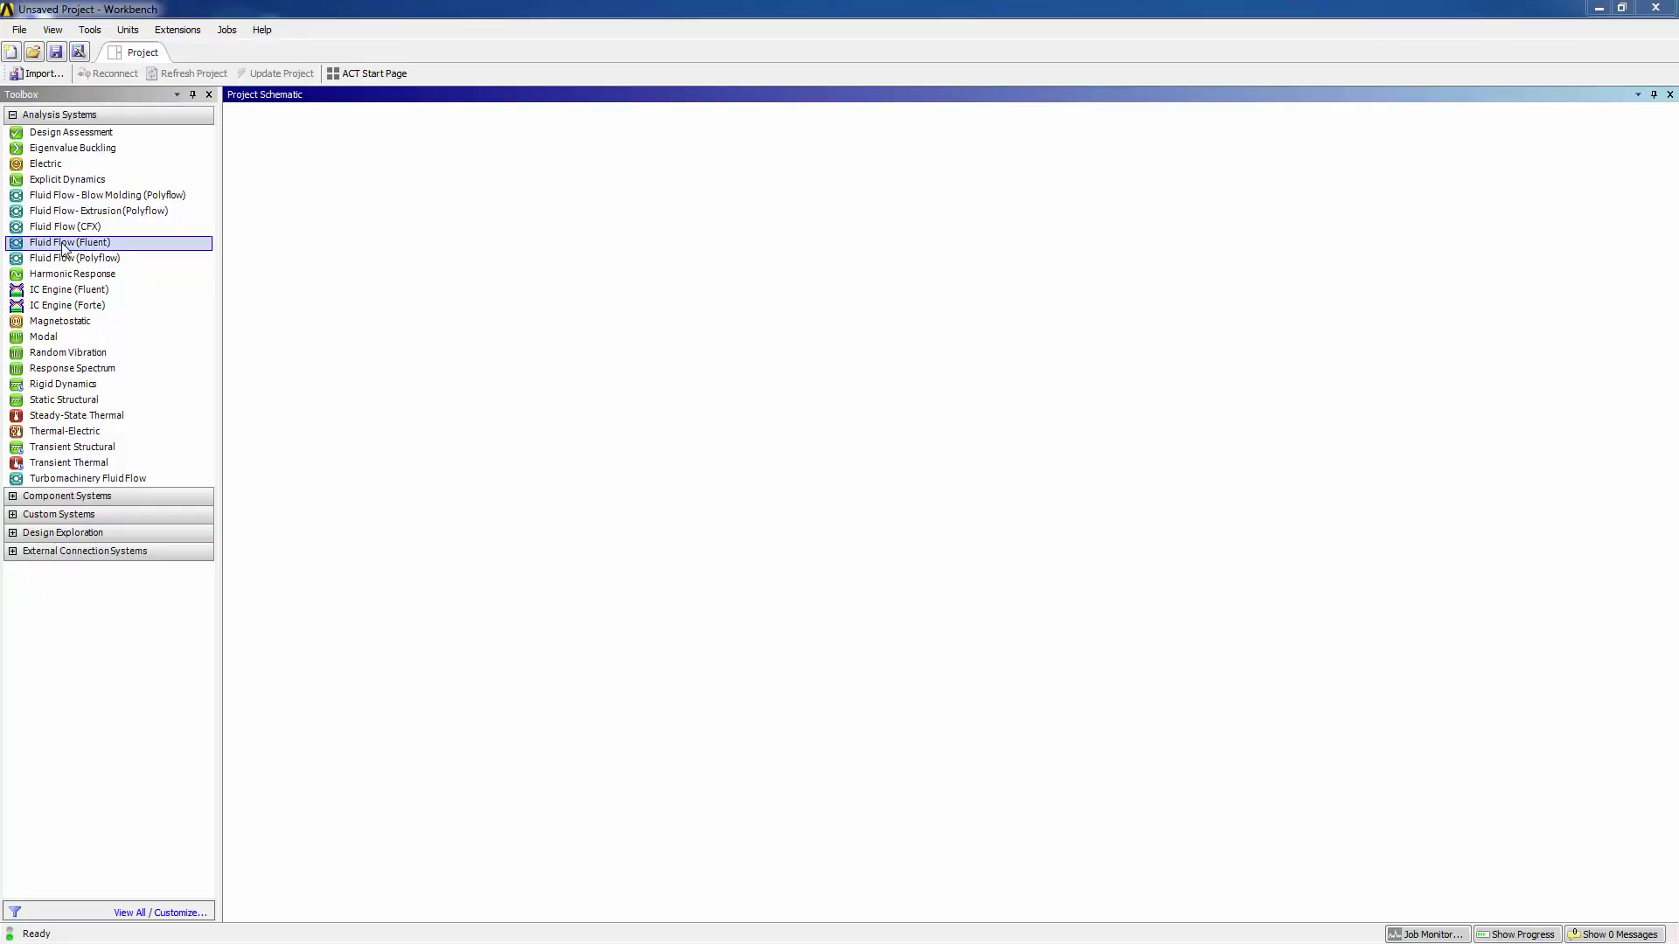
# Add a Fluid Flow (Fluent) system and start a new DesignModeler geometry from its Geometry cell.
pyautogui.moveTo(63, 249); pyautogui.dragTo(307, 217)
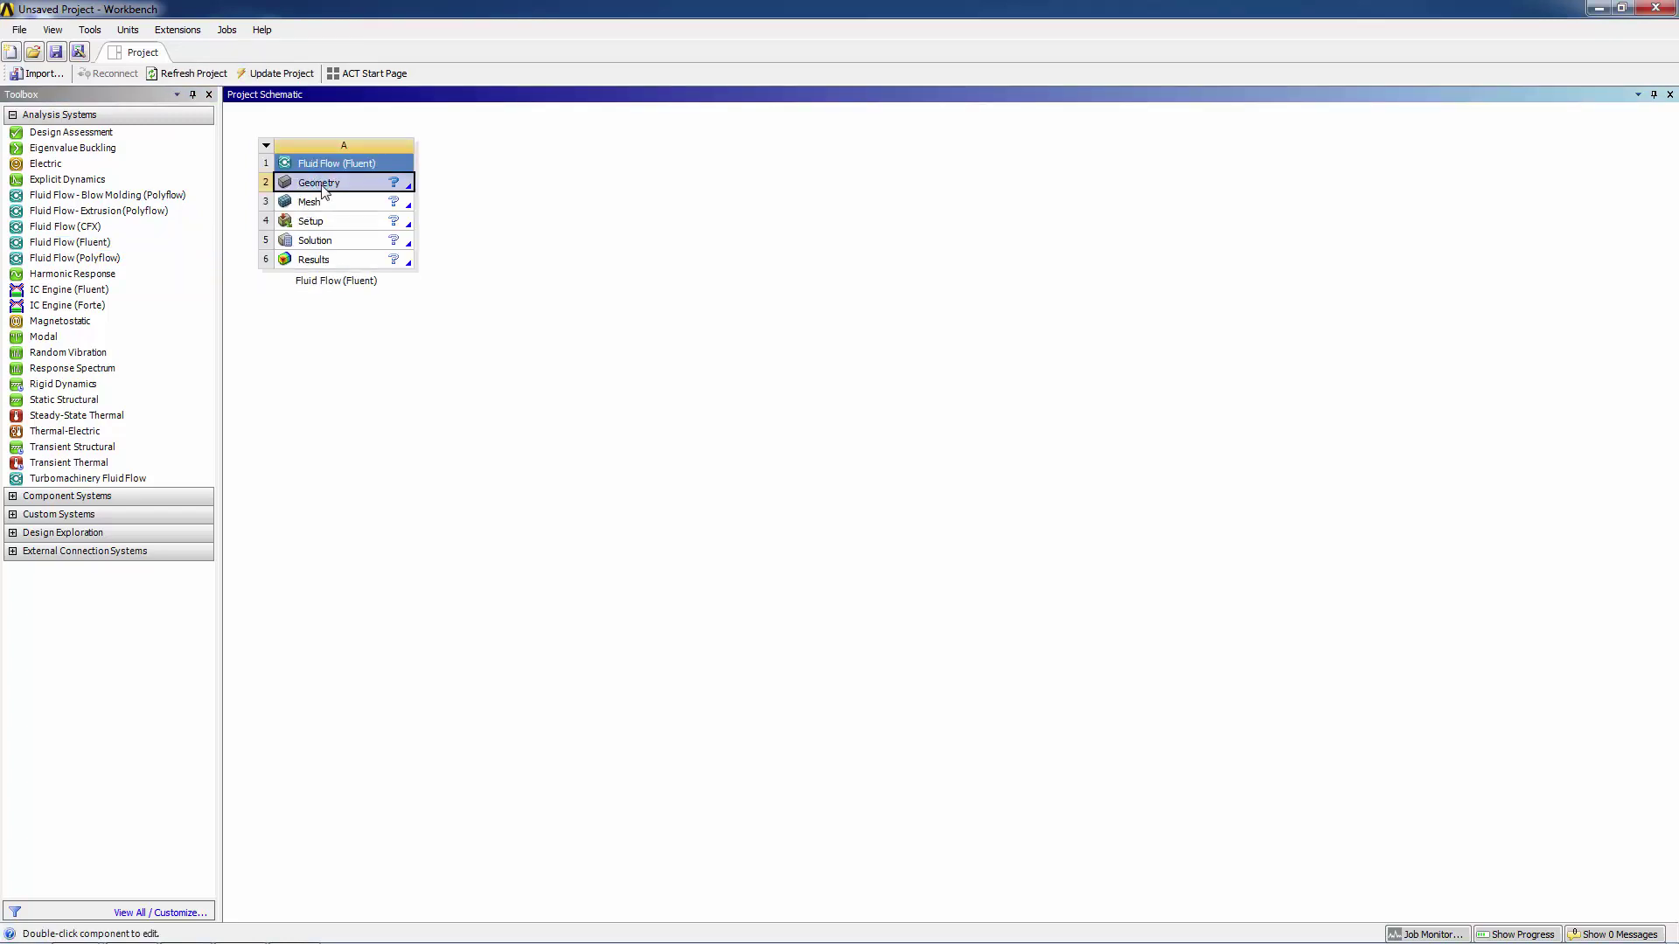
pyautogui.rightClick(323, 191)
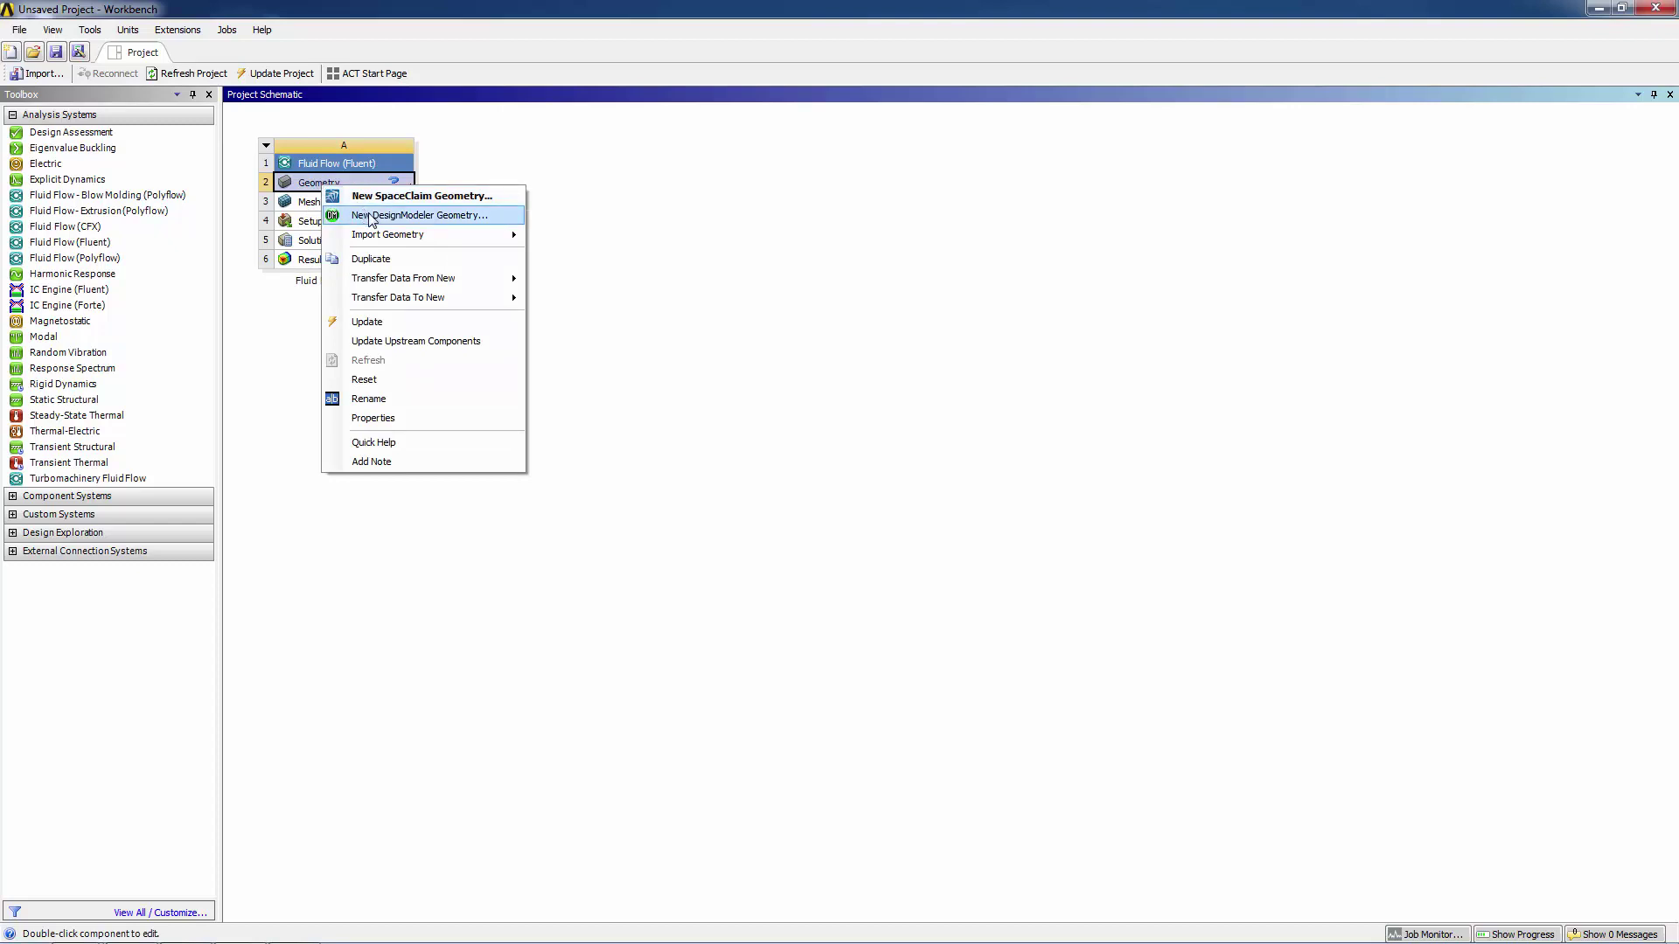
pyautogui.click(372, 217)
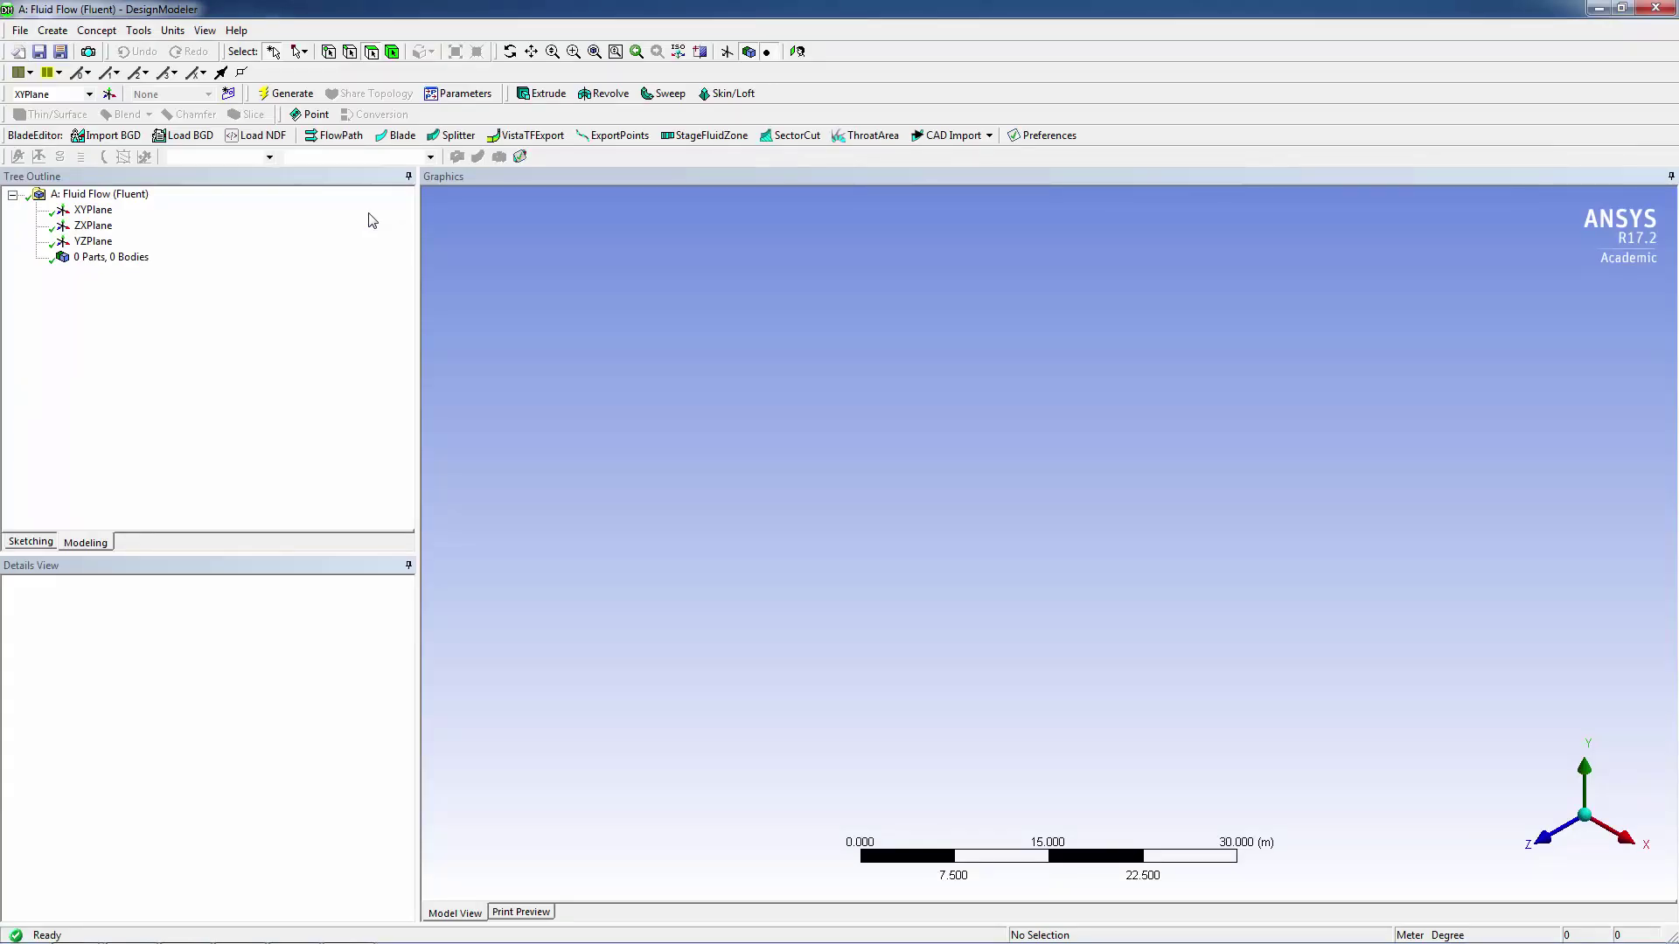
# Import the heat_sink.stp file and generate the geometry.
pyautogui.click(20, 30)
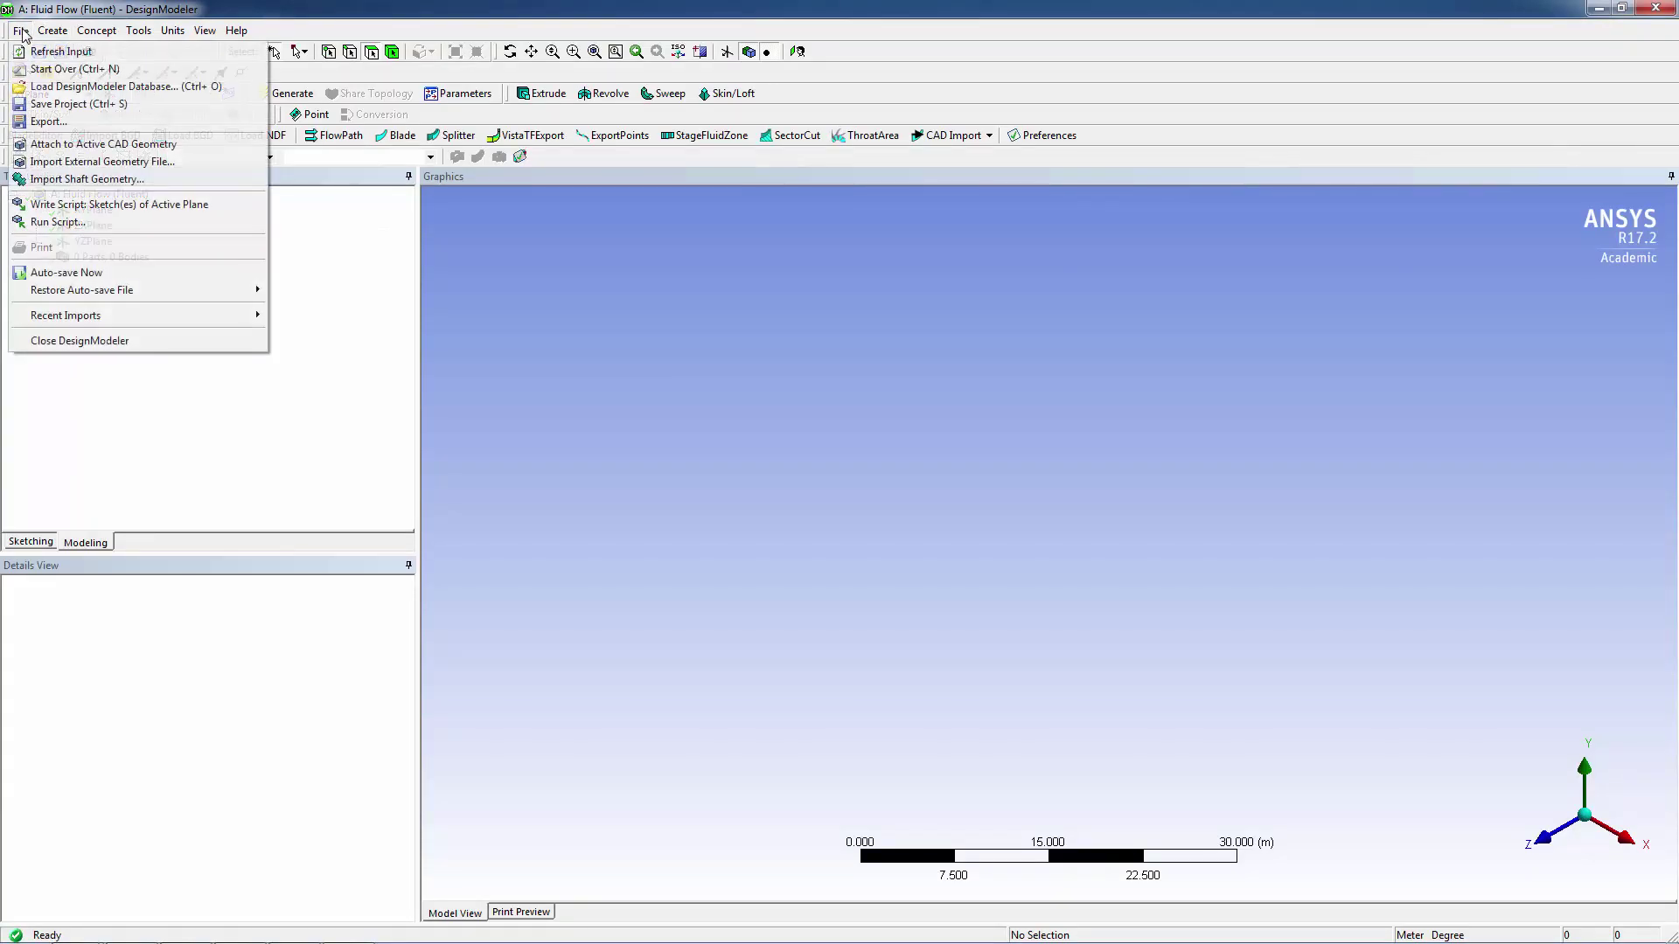
pyautogui.click(70, 162)
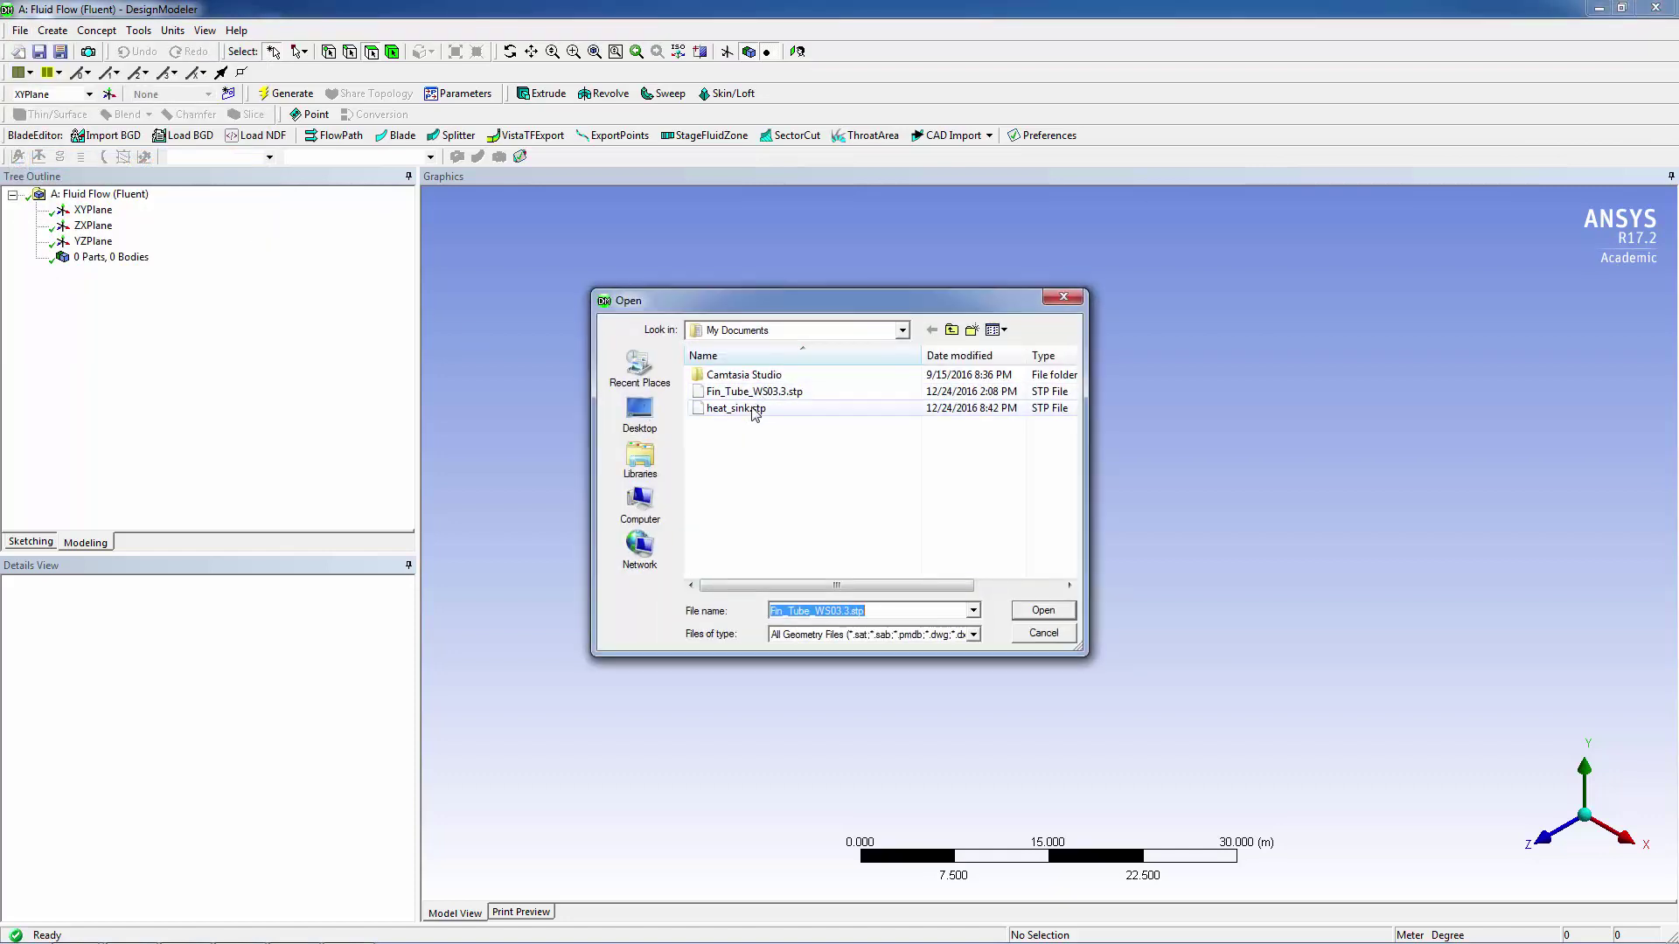
pyautogui.doubleClick(754, 409)
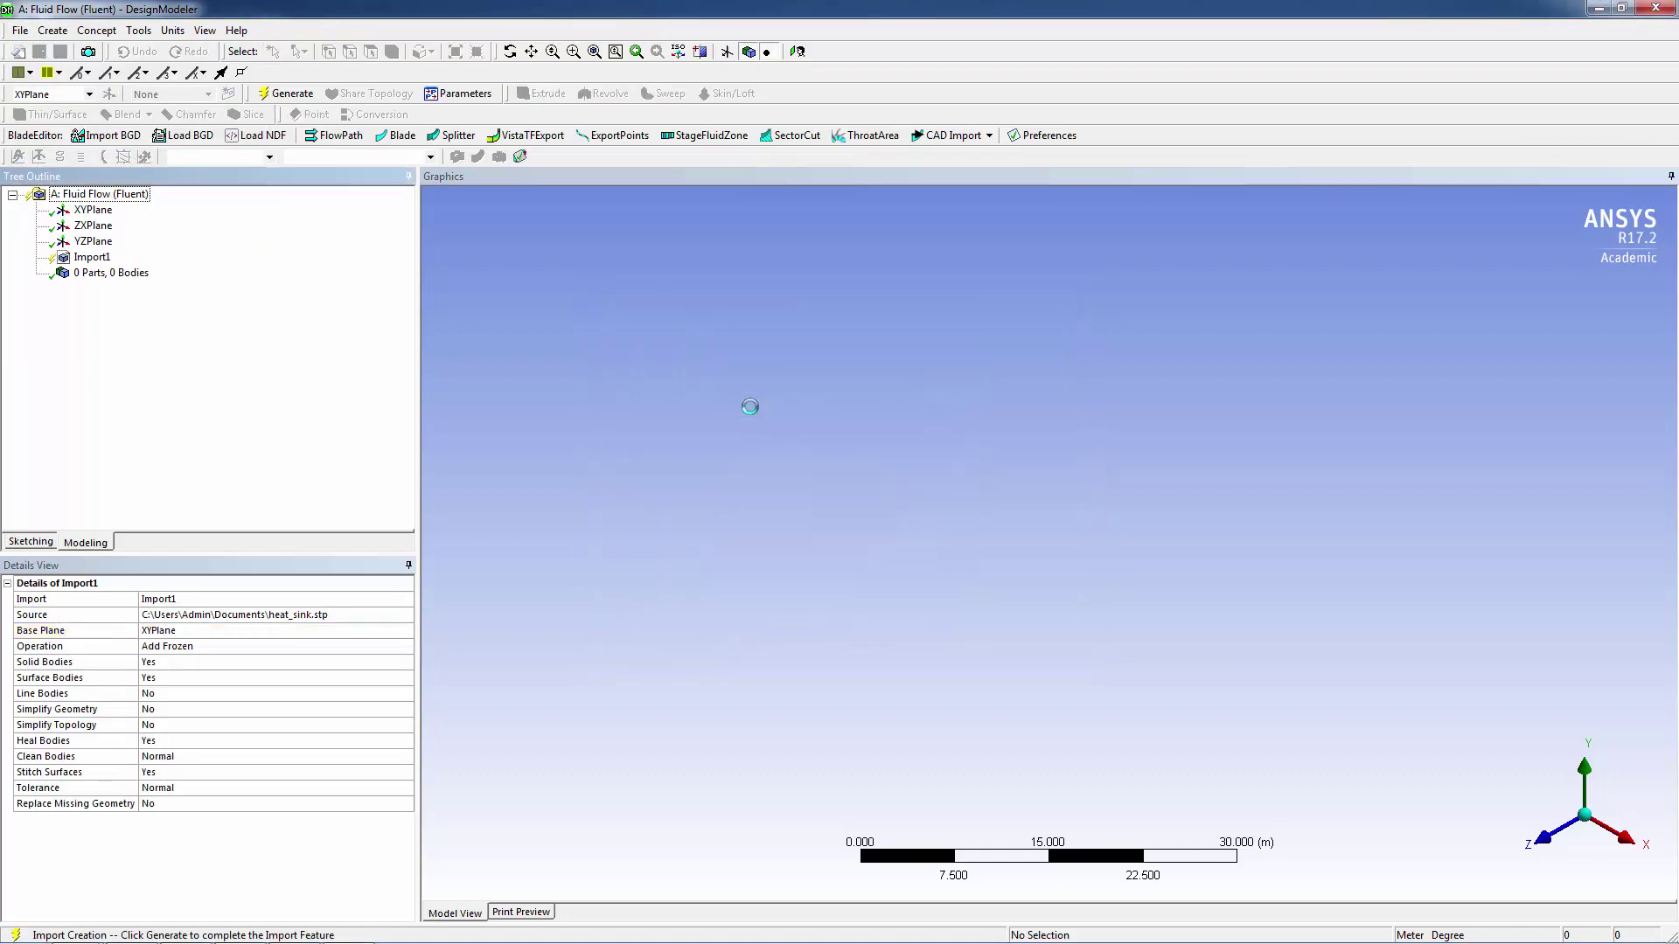
pyautogui.click(293, 94)
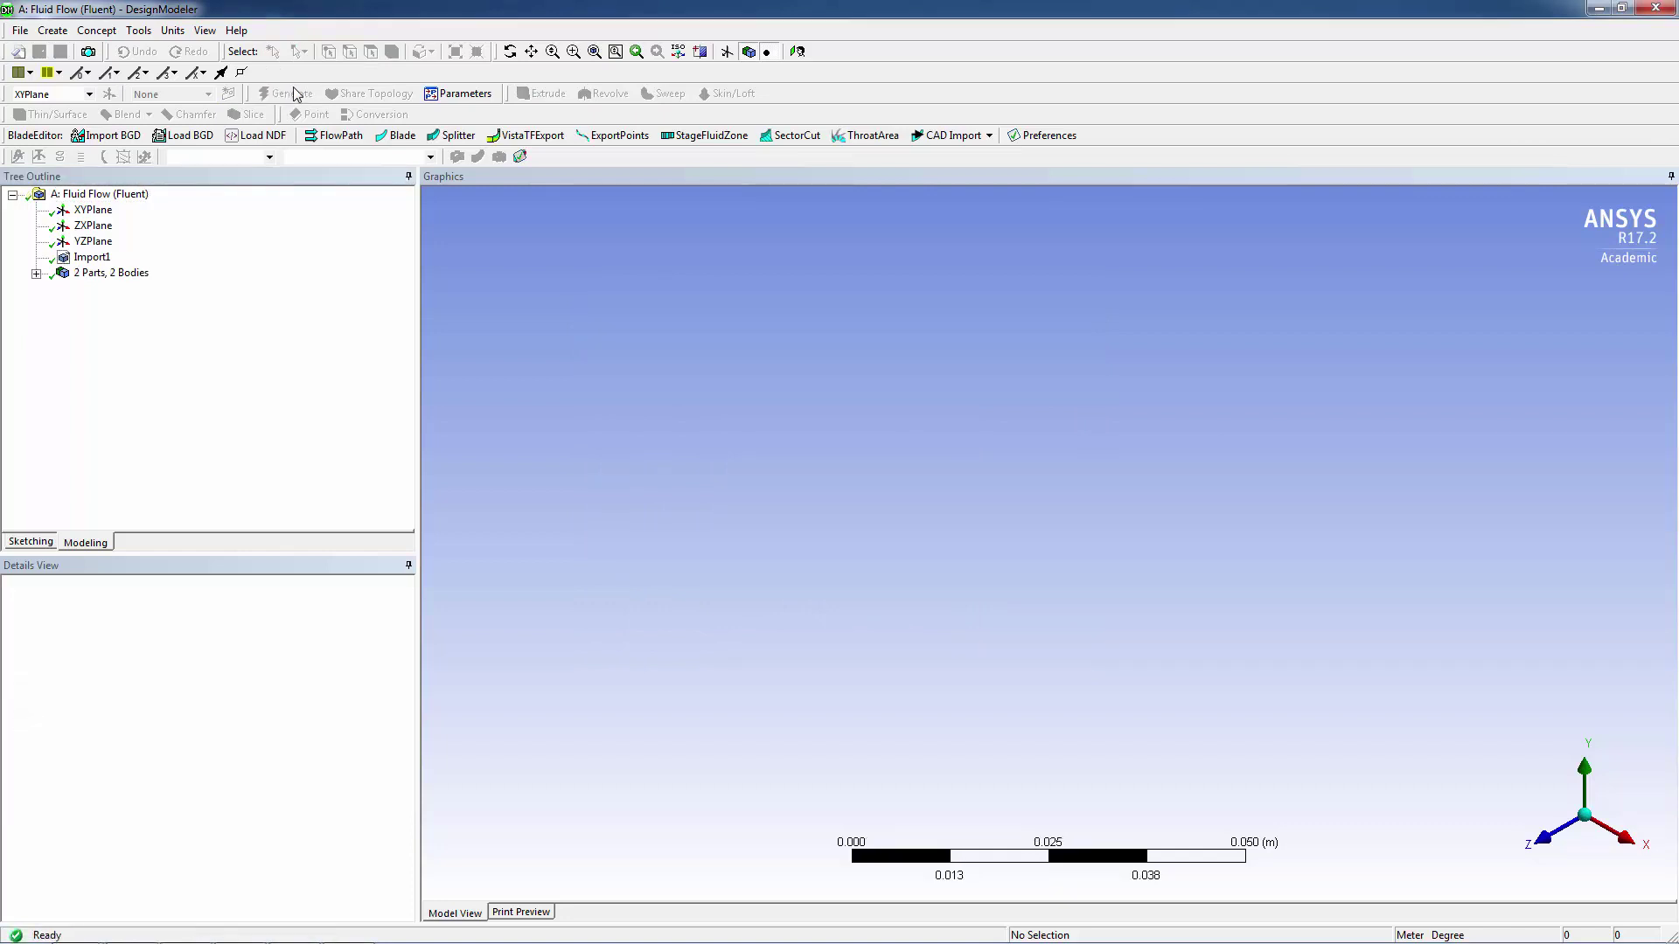
# Combine the enclosure and heat sink bodies into a single new part.
pyautogui.click(509, 51)
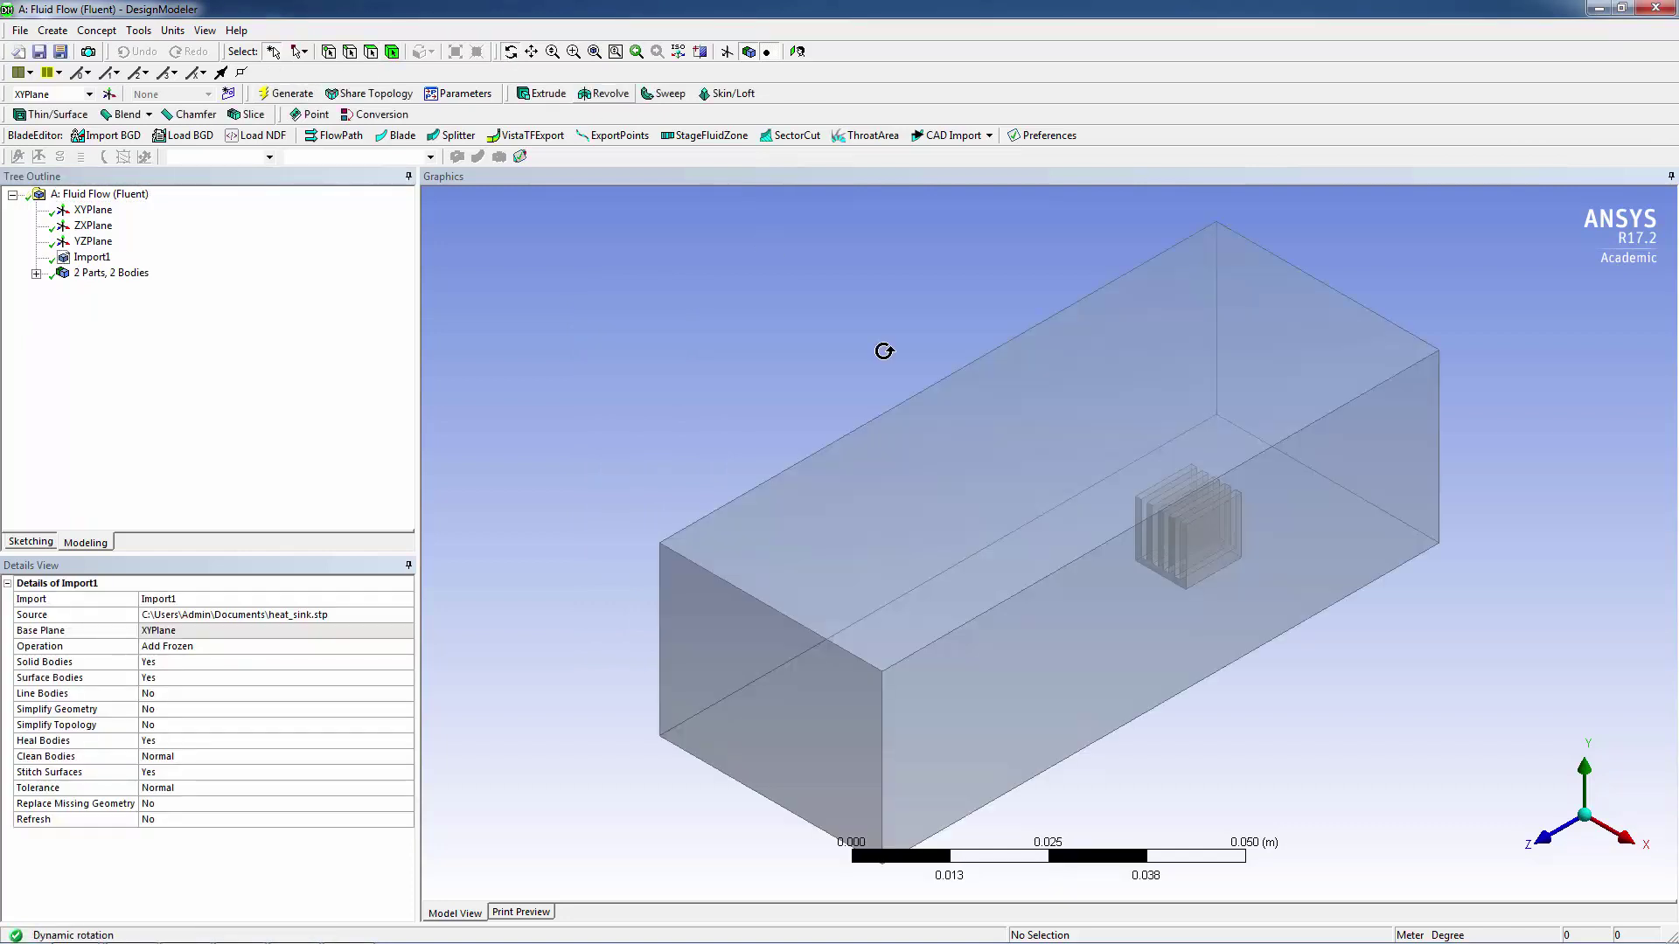
pyautogui.moveTo(884, 353); pyautogui.dragTo(690, 434)
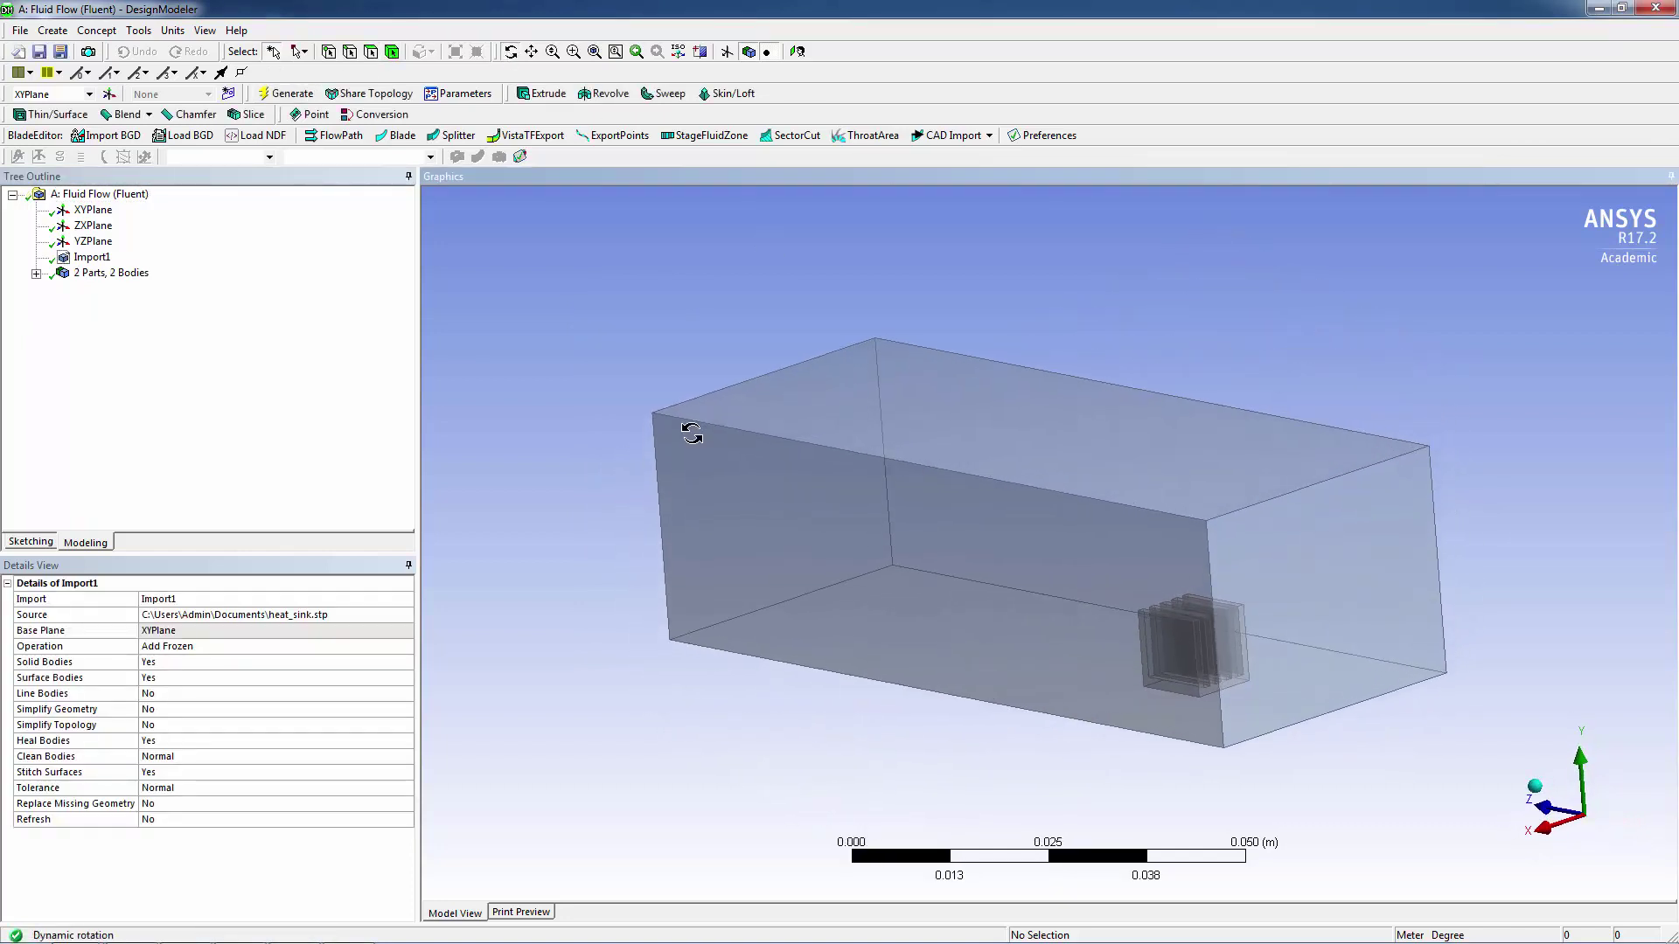
pyautogui.click(36, 273)
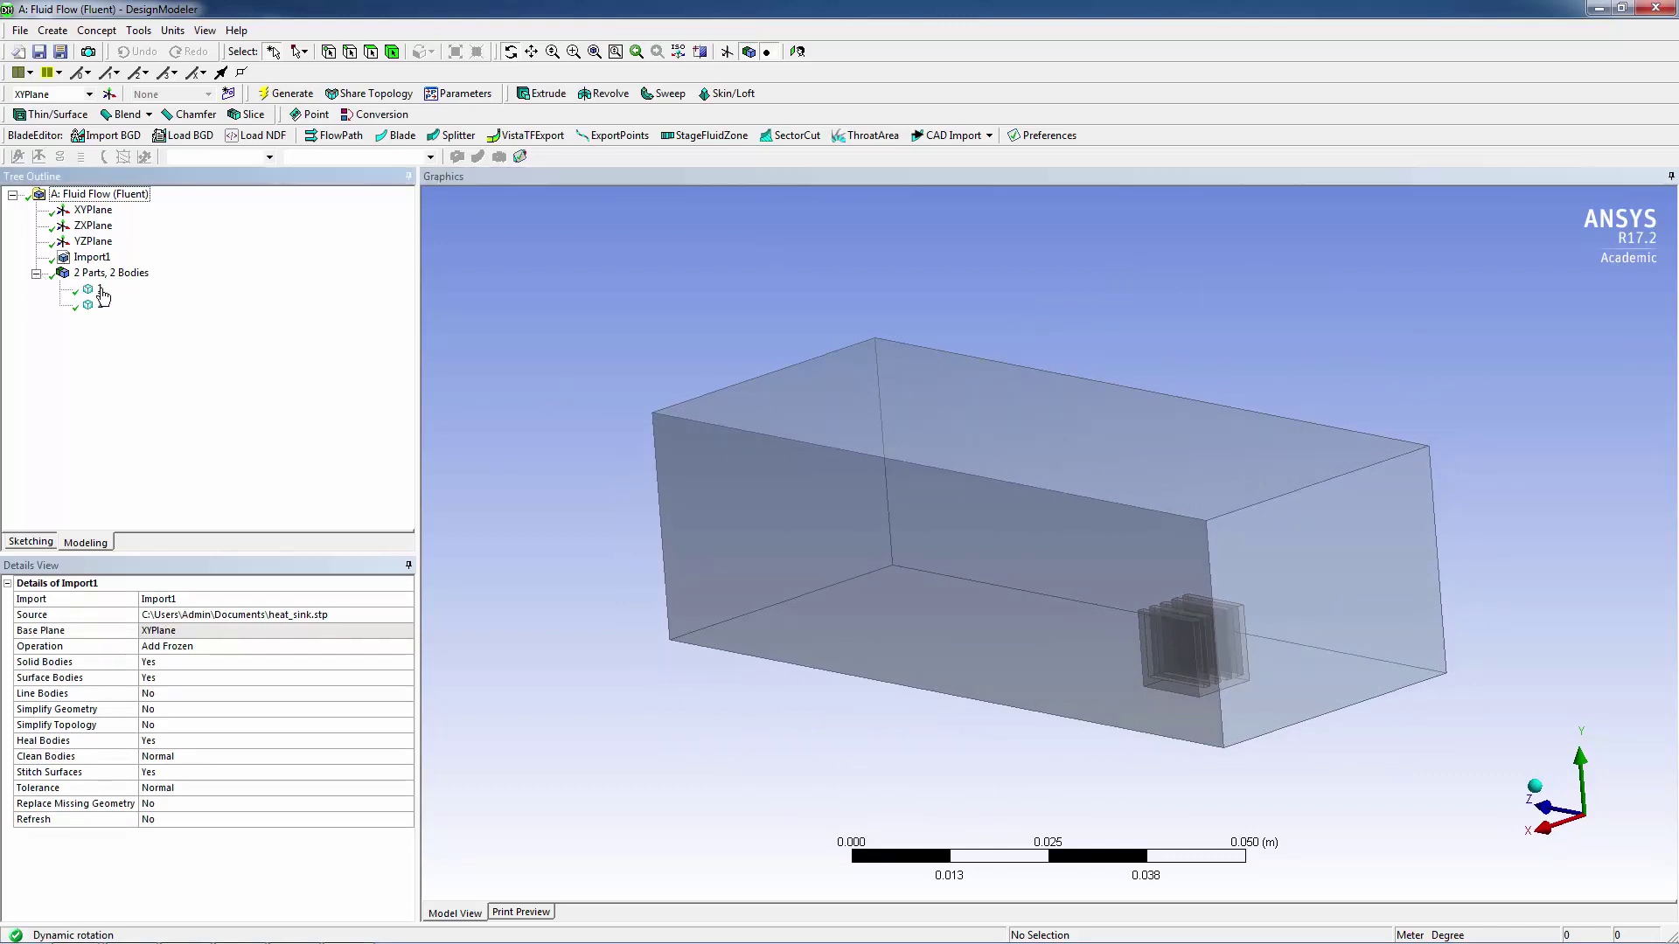
pyautogui.click(100, 290)
pyautogui.keyDown('ctrl'); pyautogui.click(101, 305); pyautogui.keyUp('ctrl')
pyautogui.rightClick(101, 305)
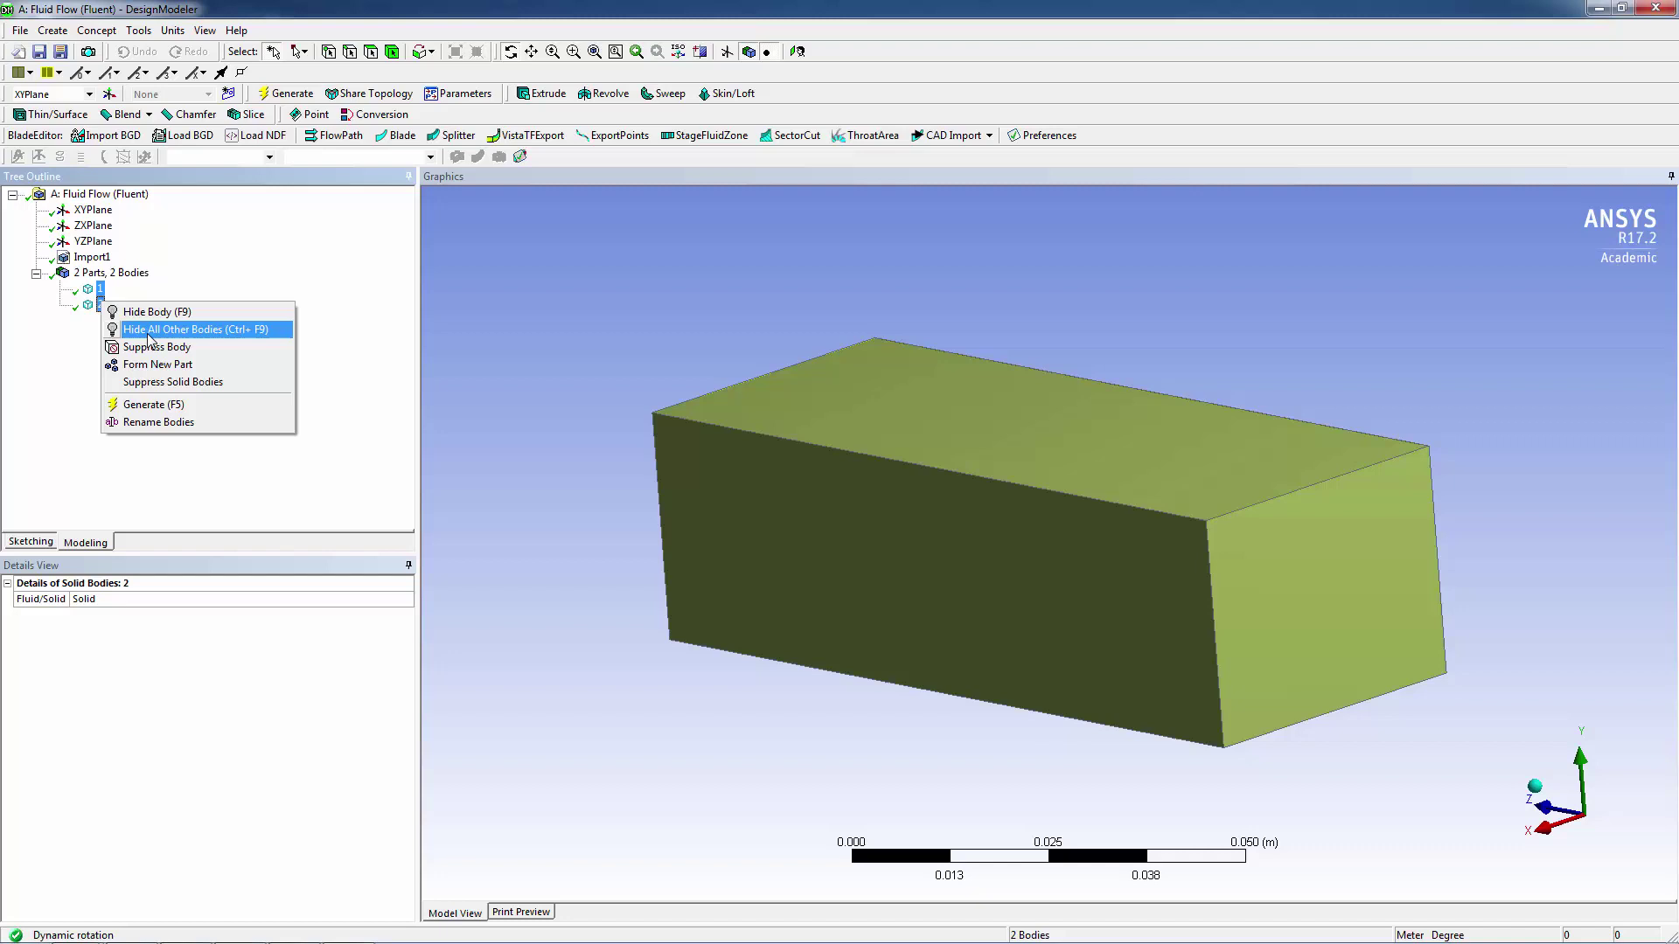
pyautogui.click(157, 365)
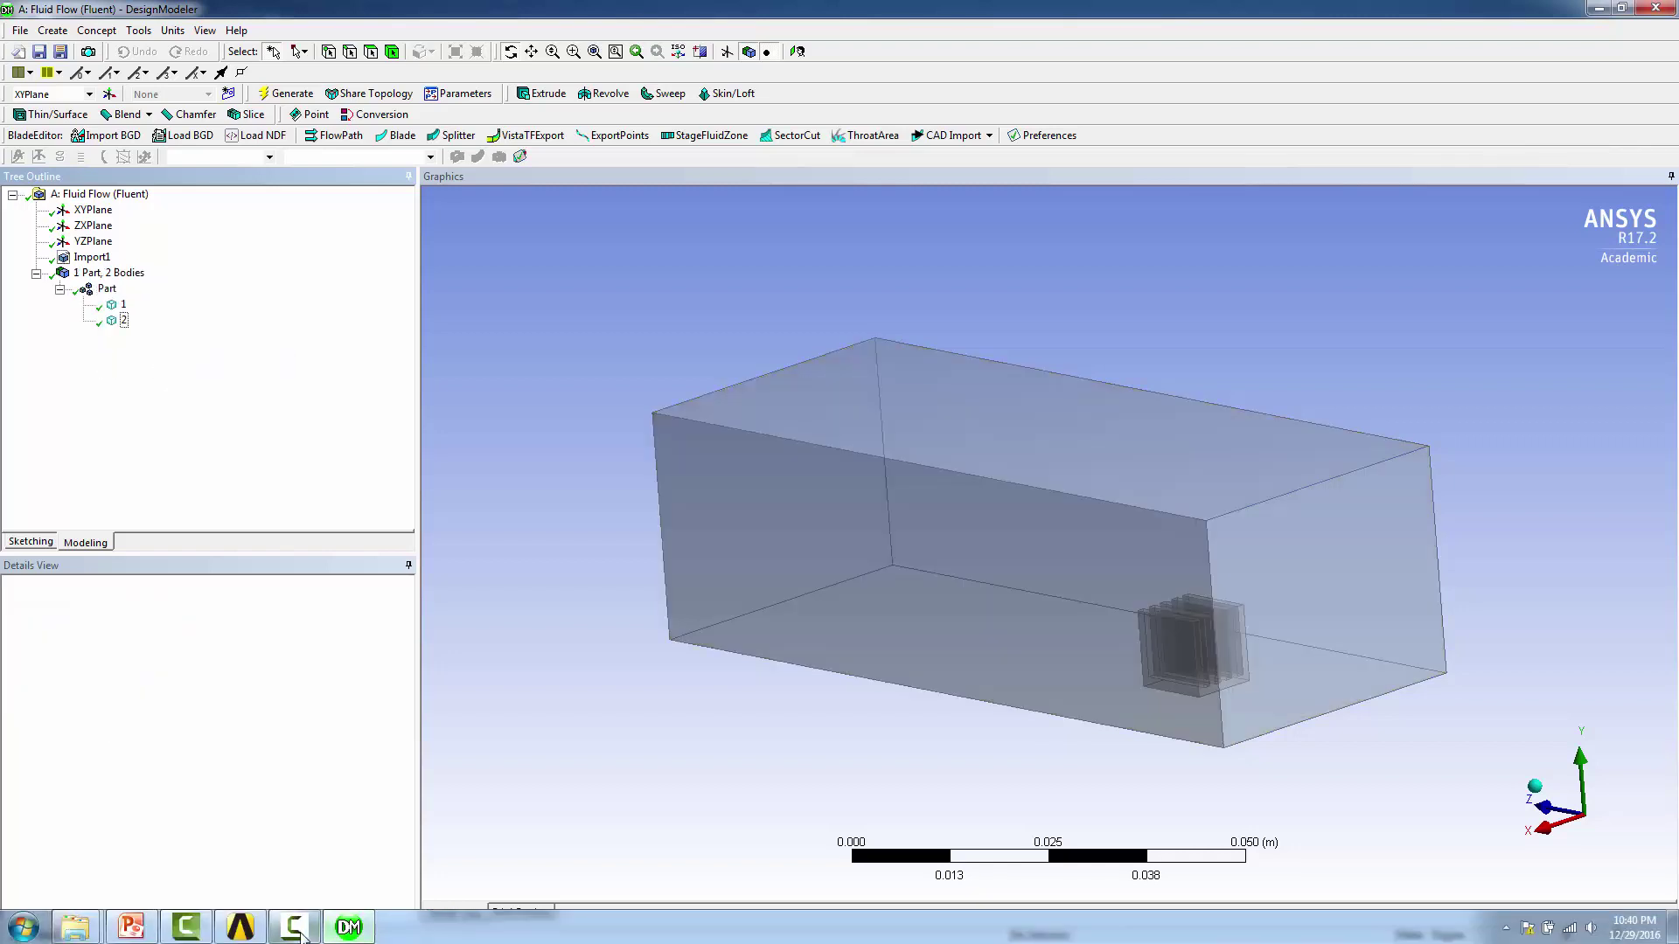
# Open the Mesh cell for editing in ANSYS Meshing.
pyautogui.click(313, 928)
pyautogui.click(344, 208)
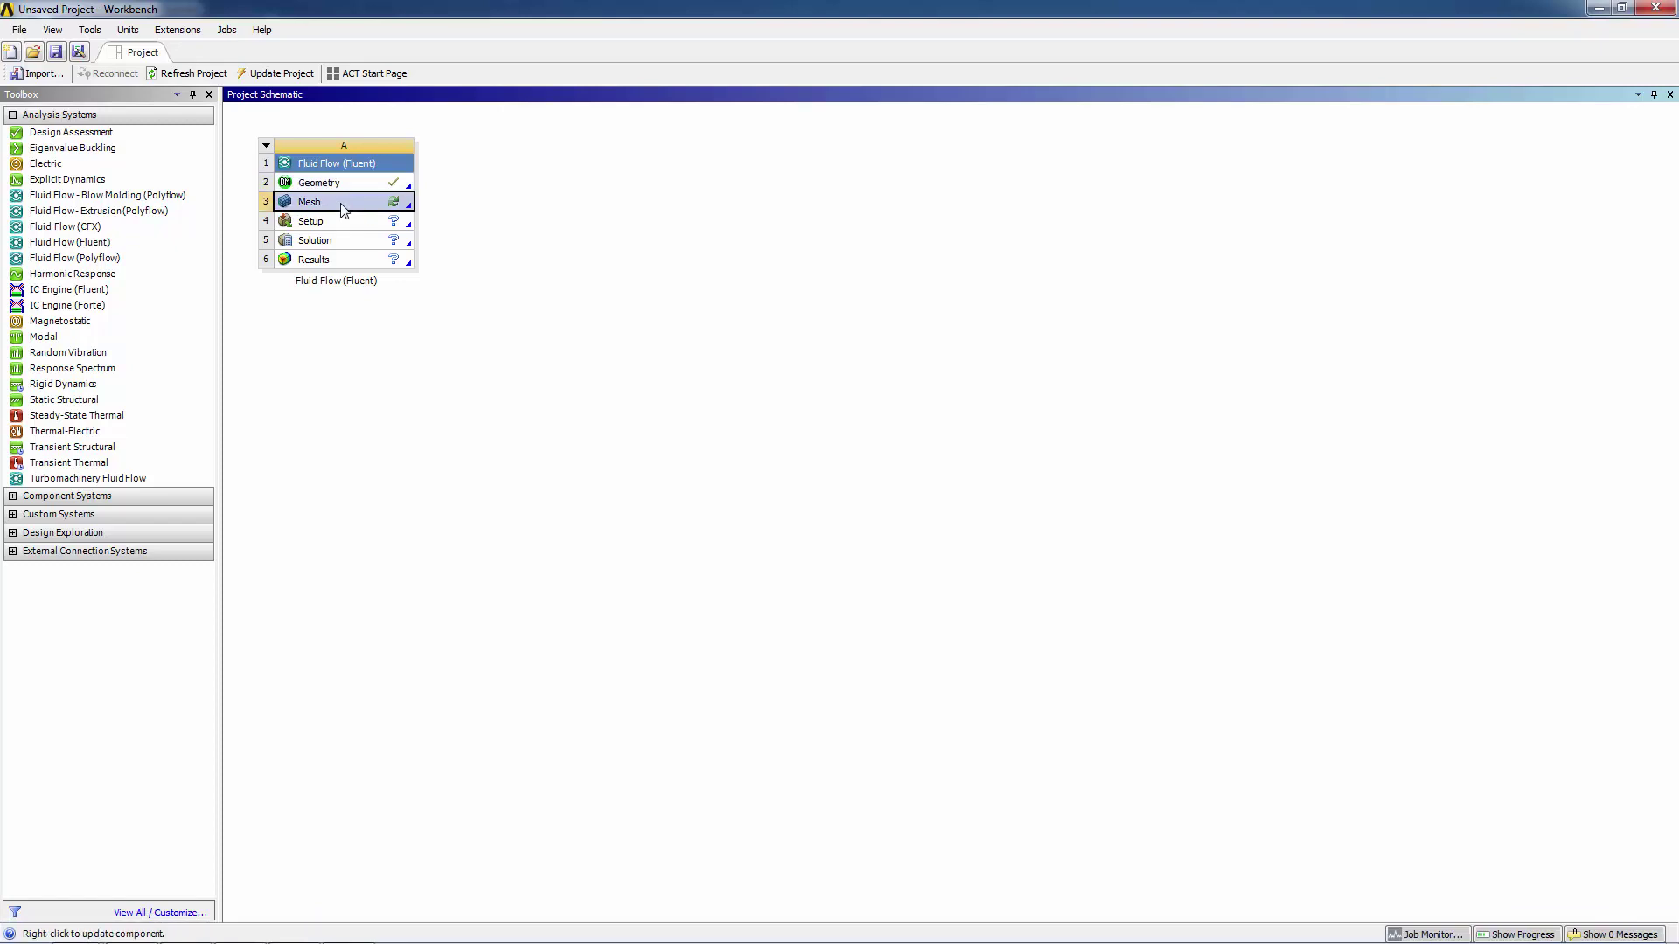
pyautogui.rightClick(341, 205)
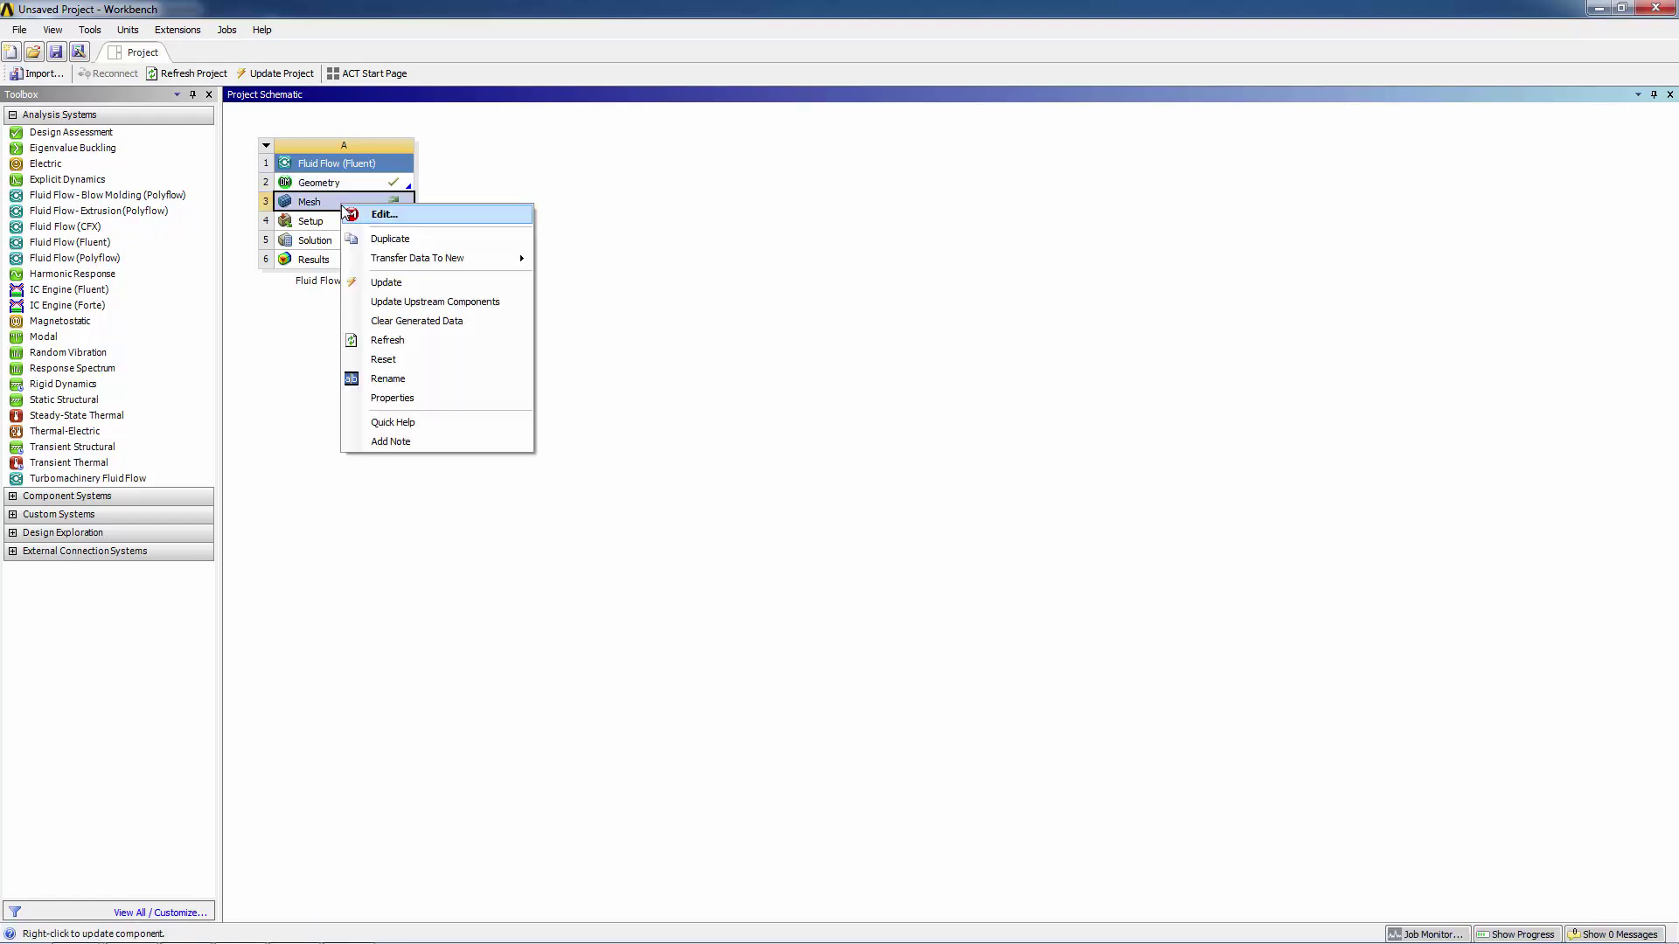
pyautogui.click(385, 215)
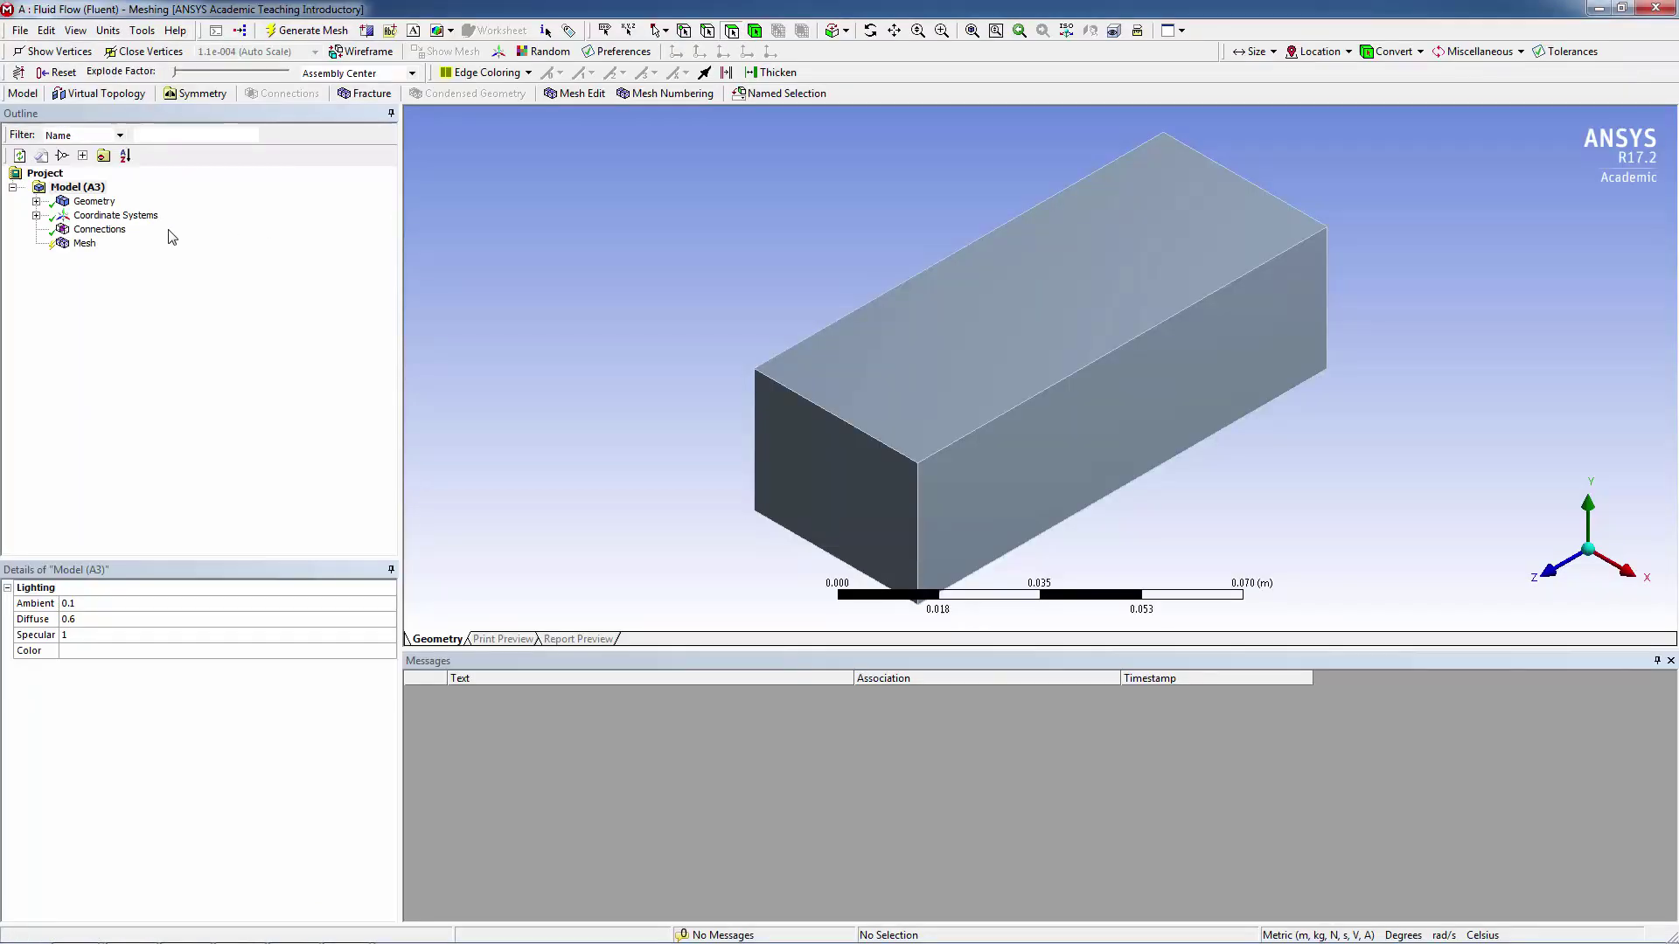
# Set the mesh Size Function to Proximity and Relevance Center to Fine.
pyautogui.click(84, 244)
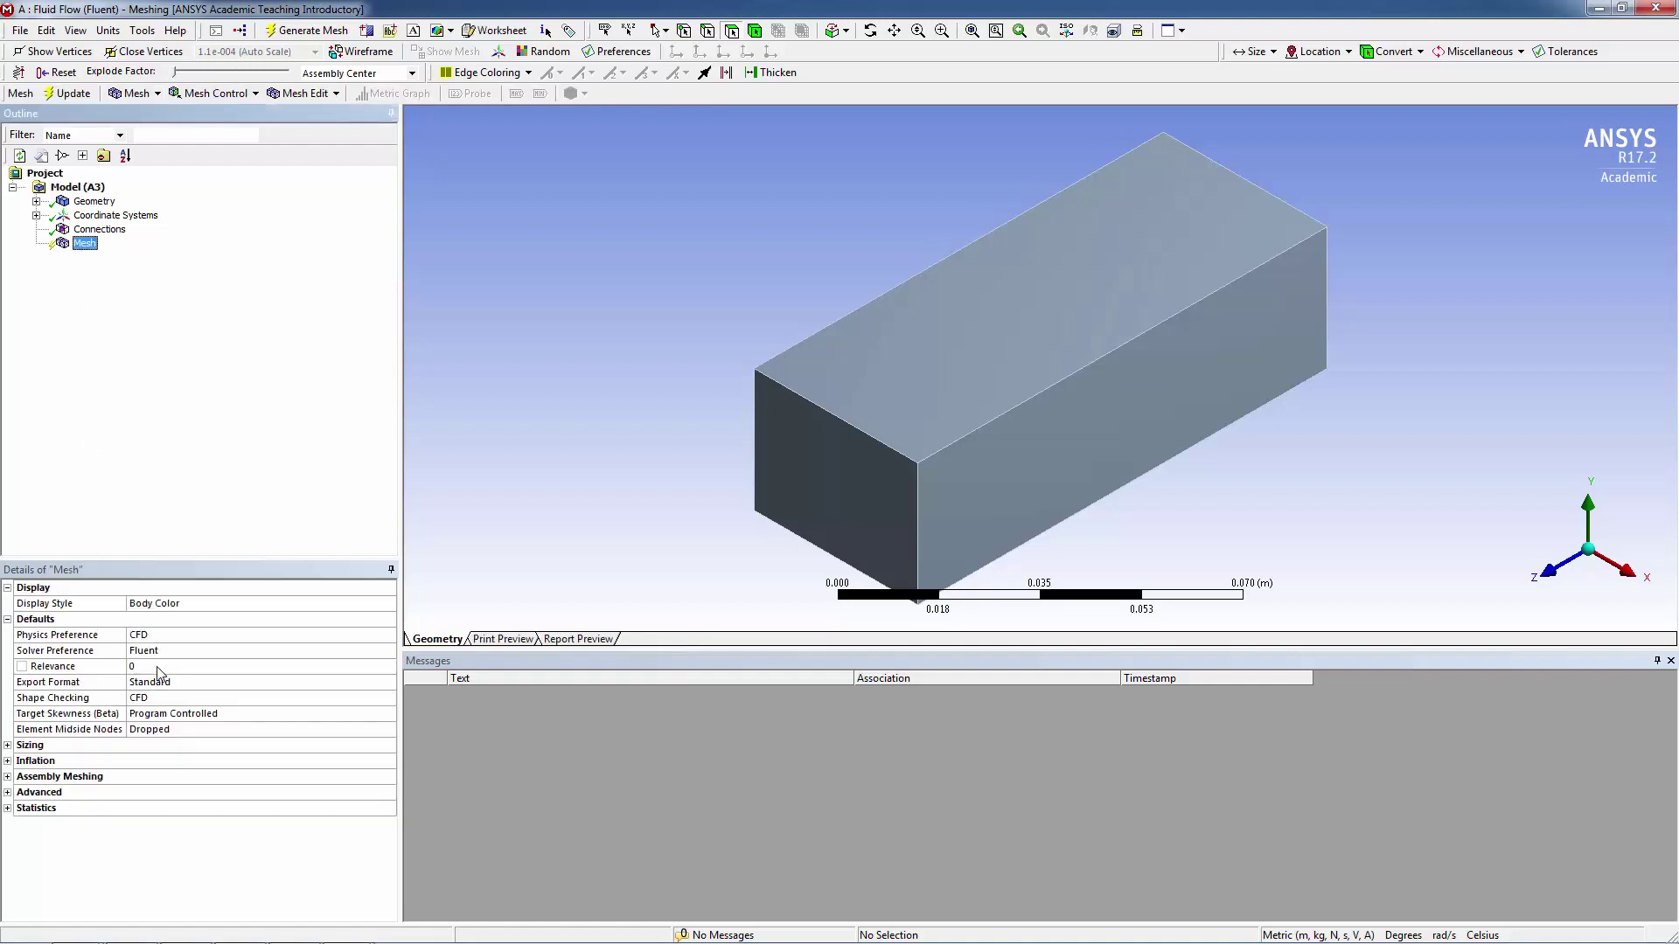
pyautogui.click(8, 745)
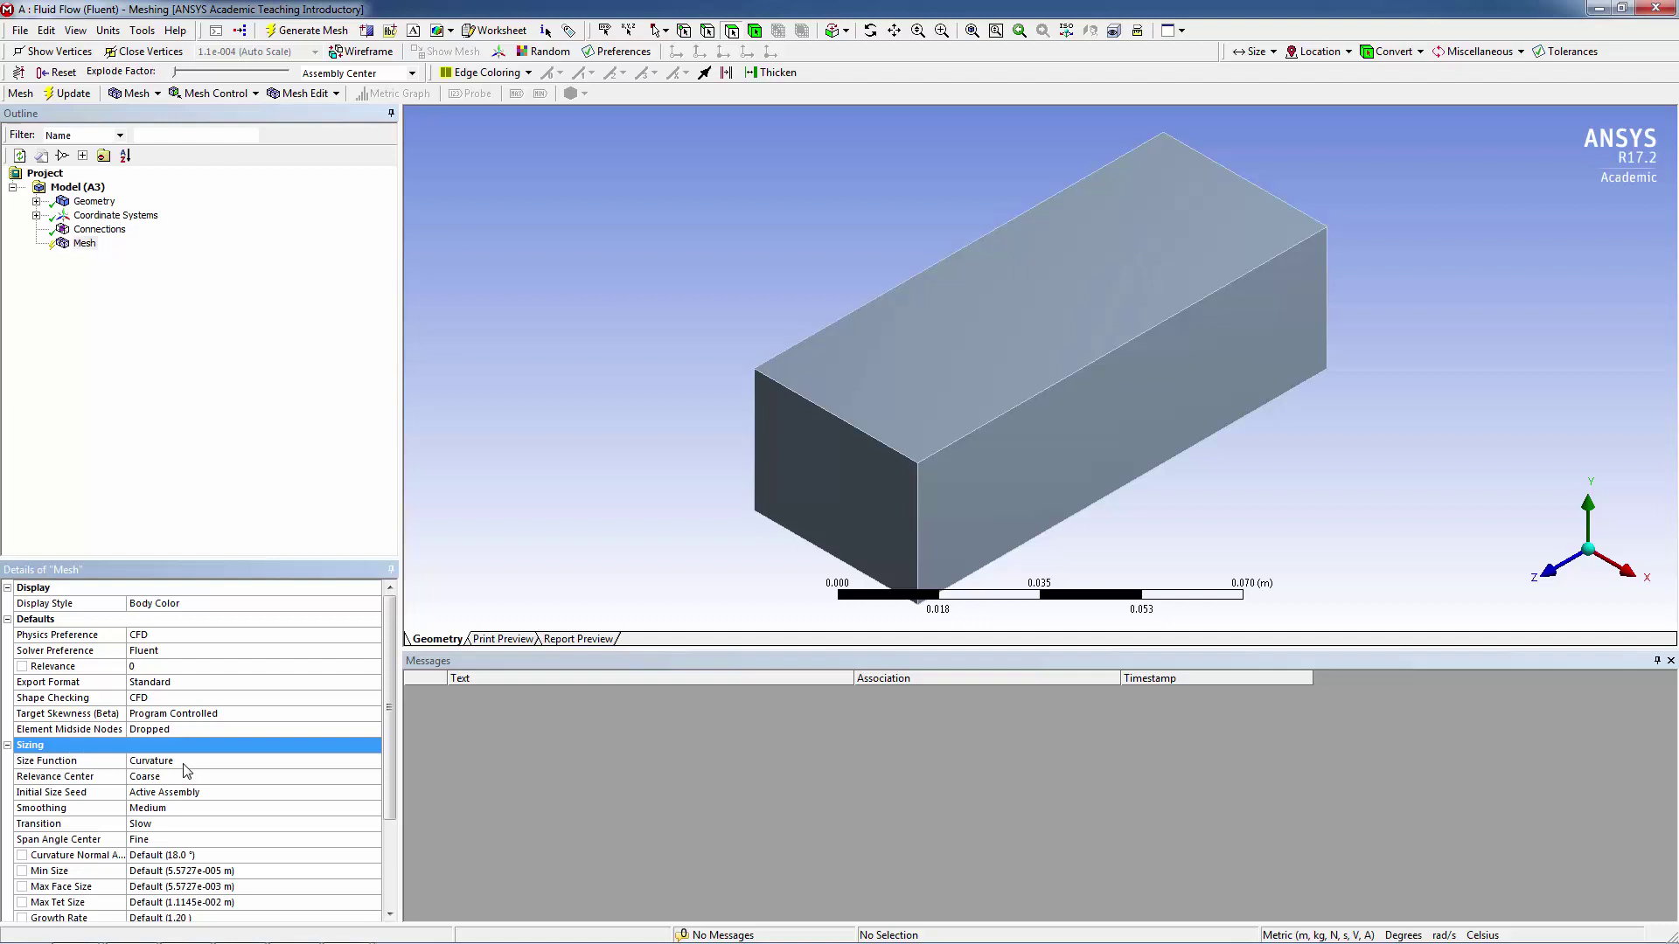
pyautogui.click(192, 763)
pyautogui.click(373, 761)
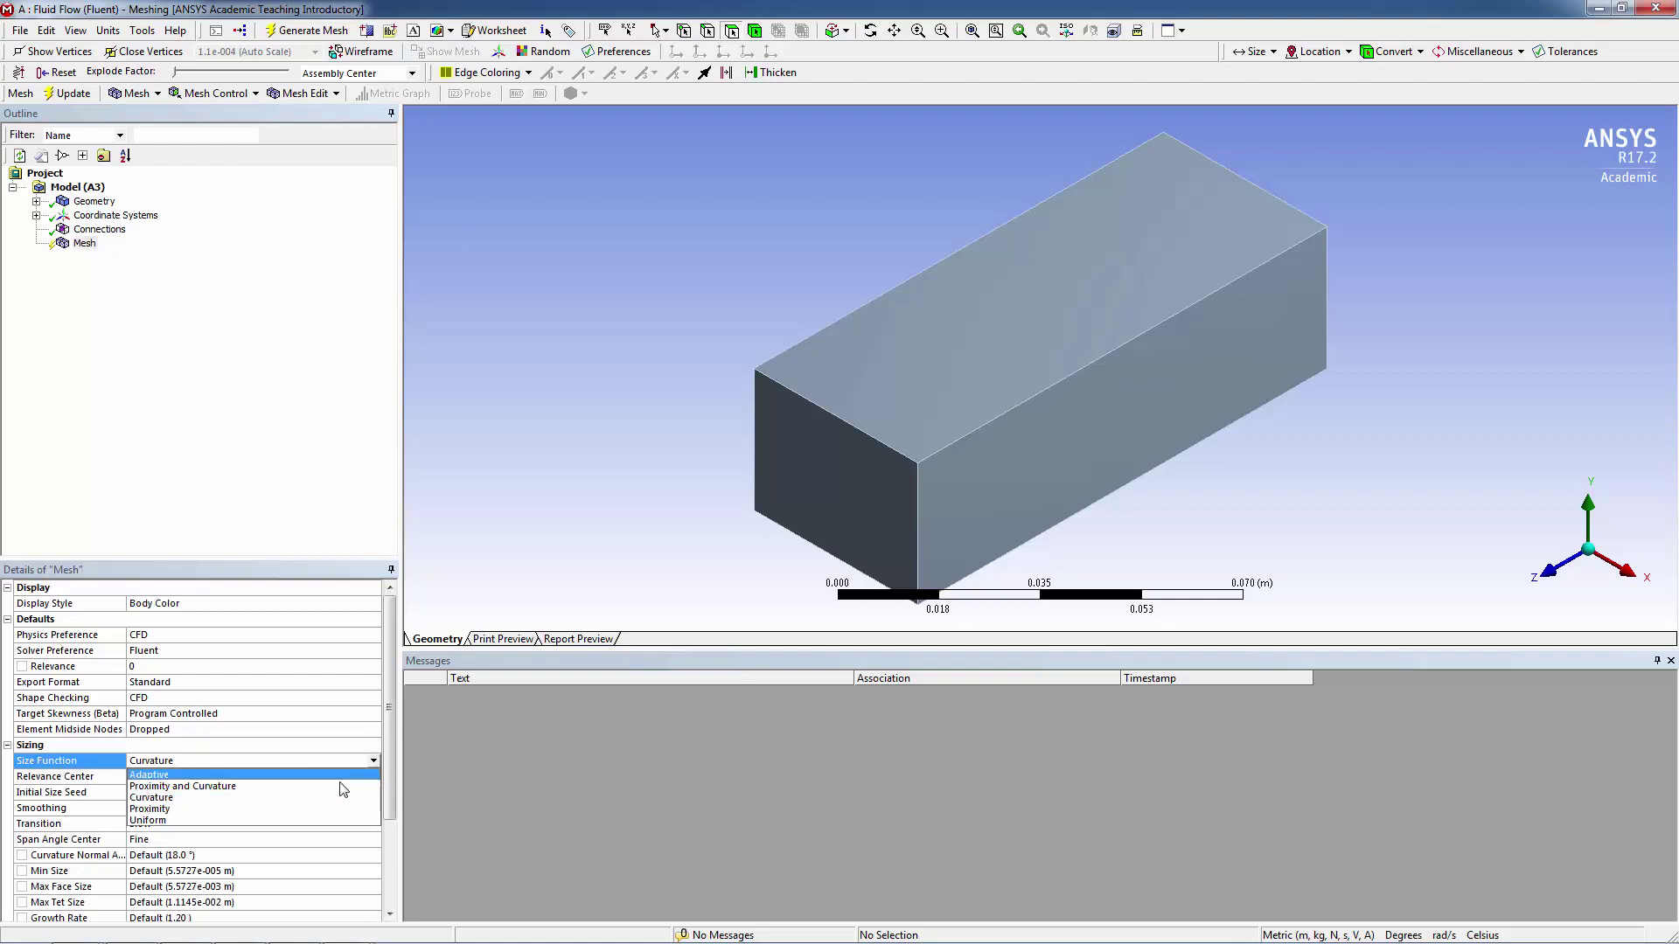
pyautogui.click(322, 809)
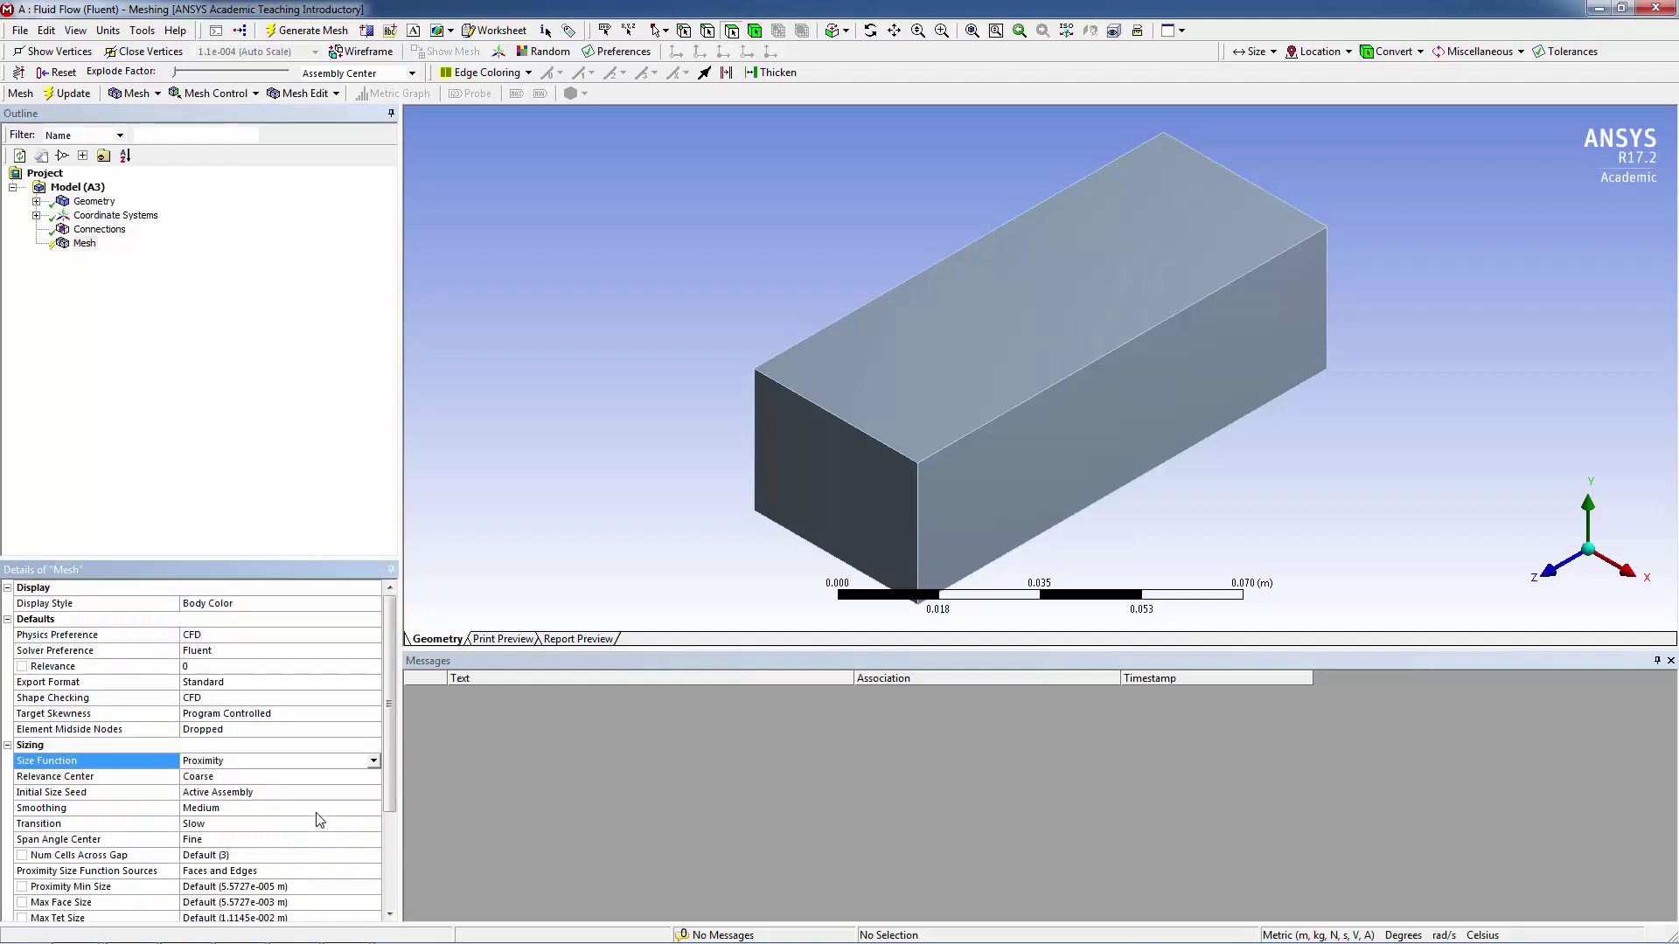
pyautogui.click(243, 778)
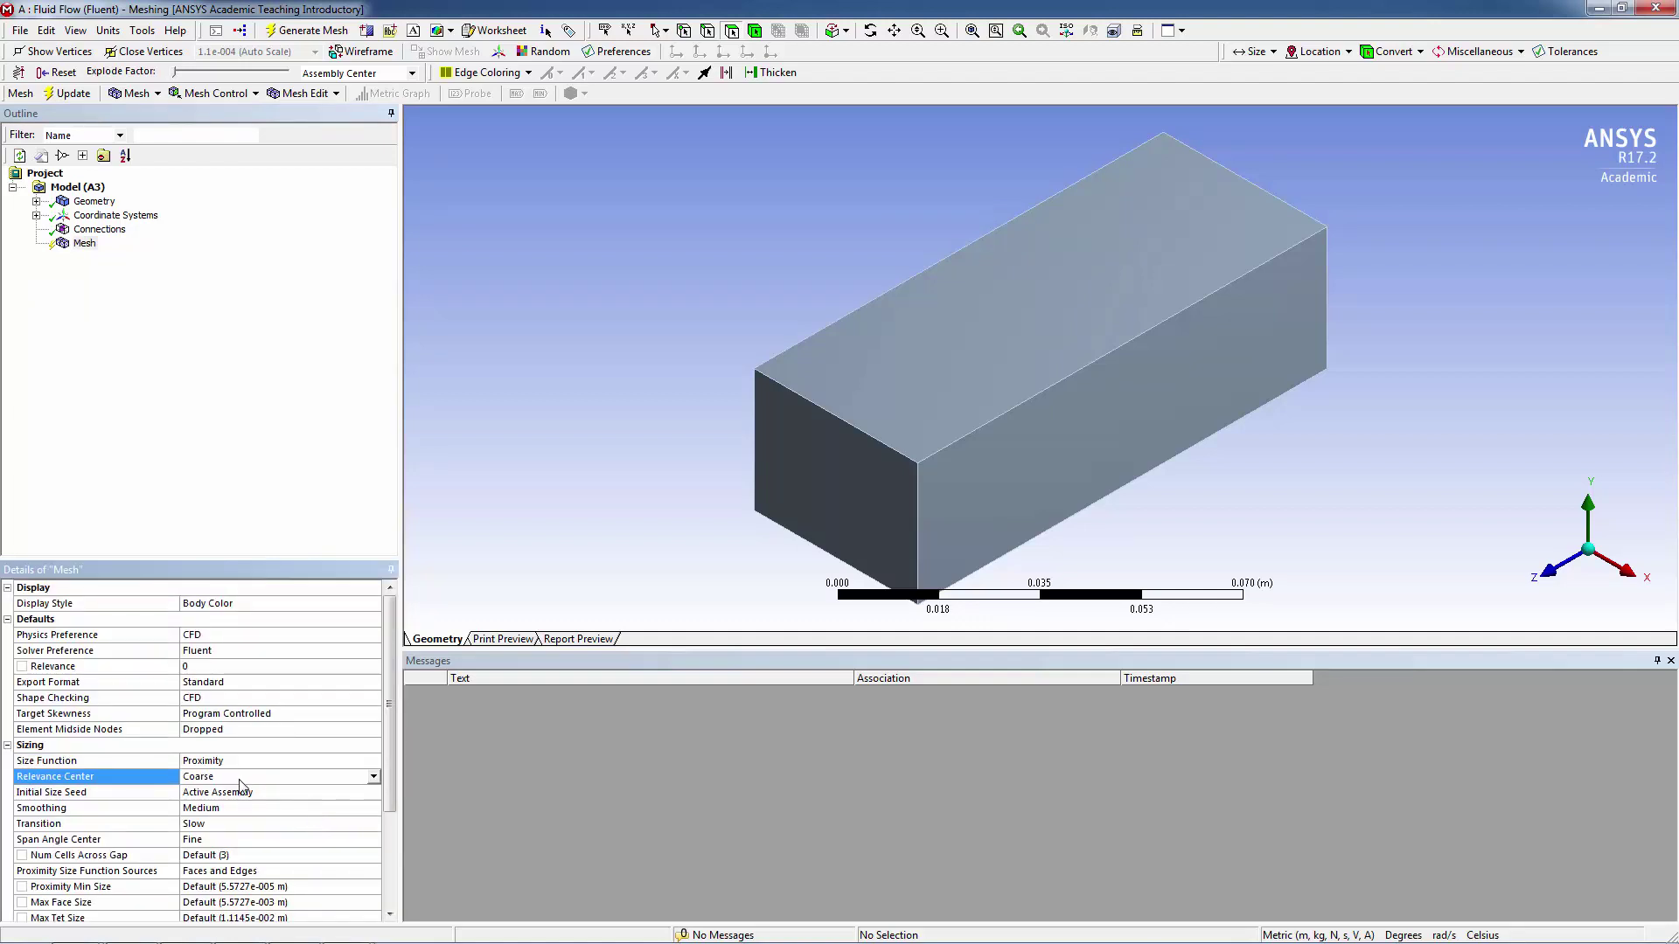
pyautogui.click(373, 777)
pyautogui.click(332, 817)
# Use CutCell assembly meshing and set the growth rate to 1.05.
pyautogui.scroll(-3, 395, 750)
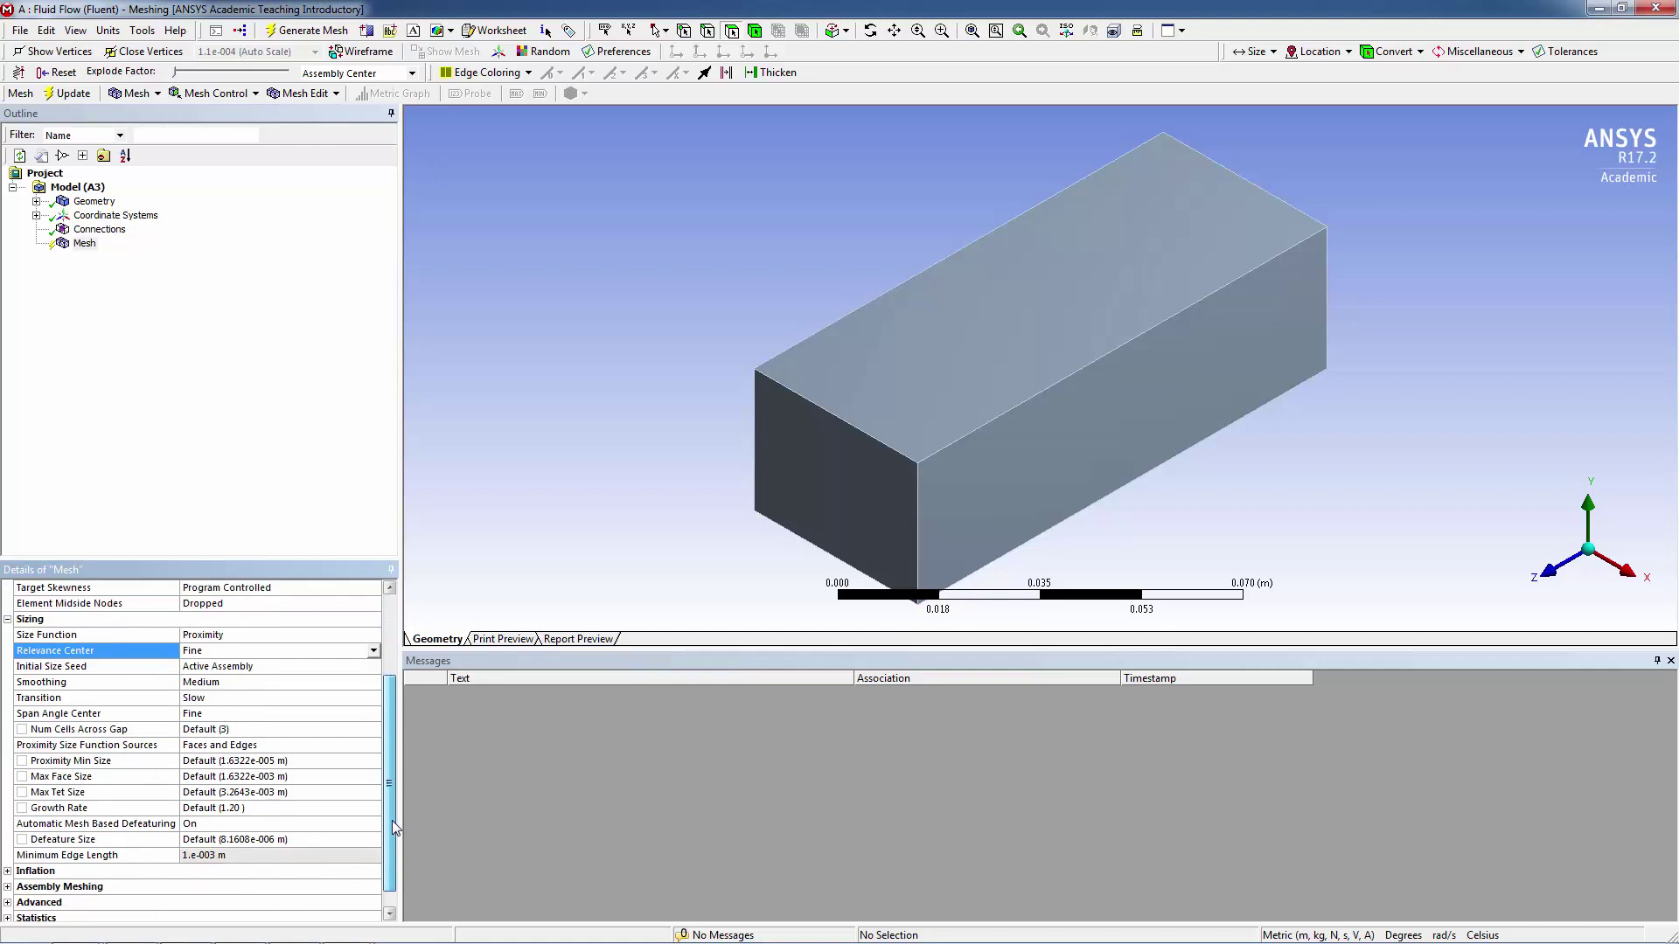
pyautogui.click(8, 886)
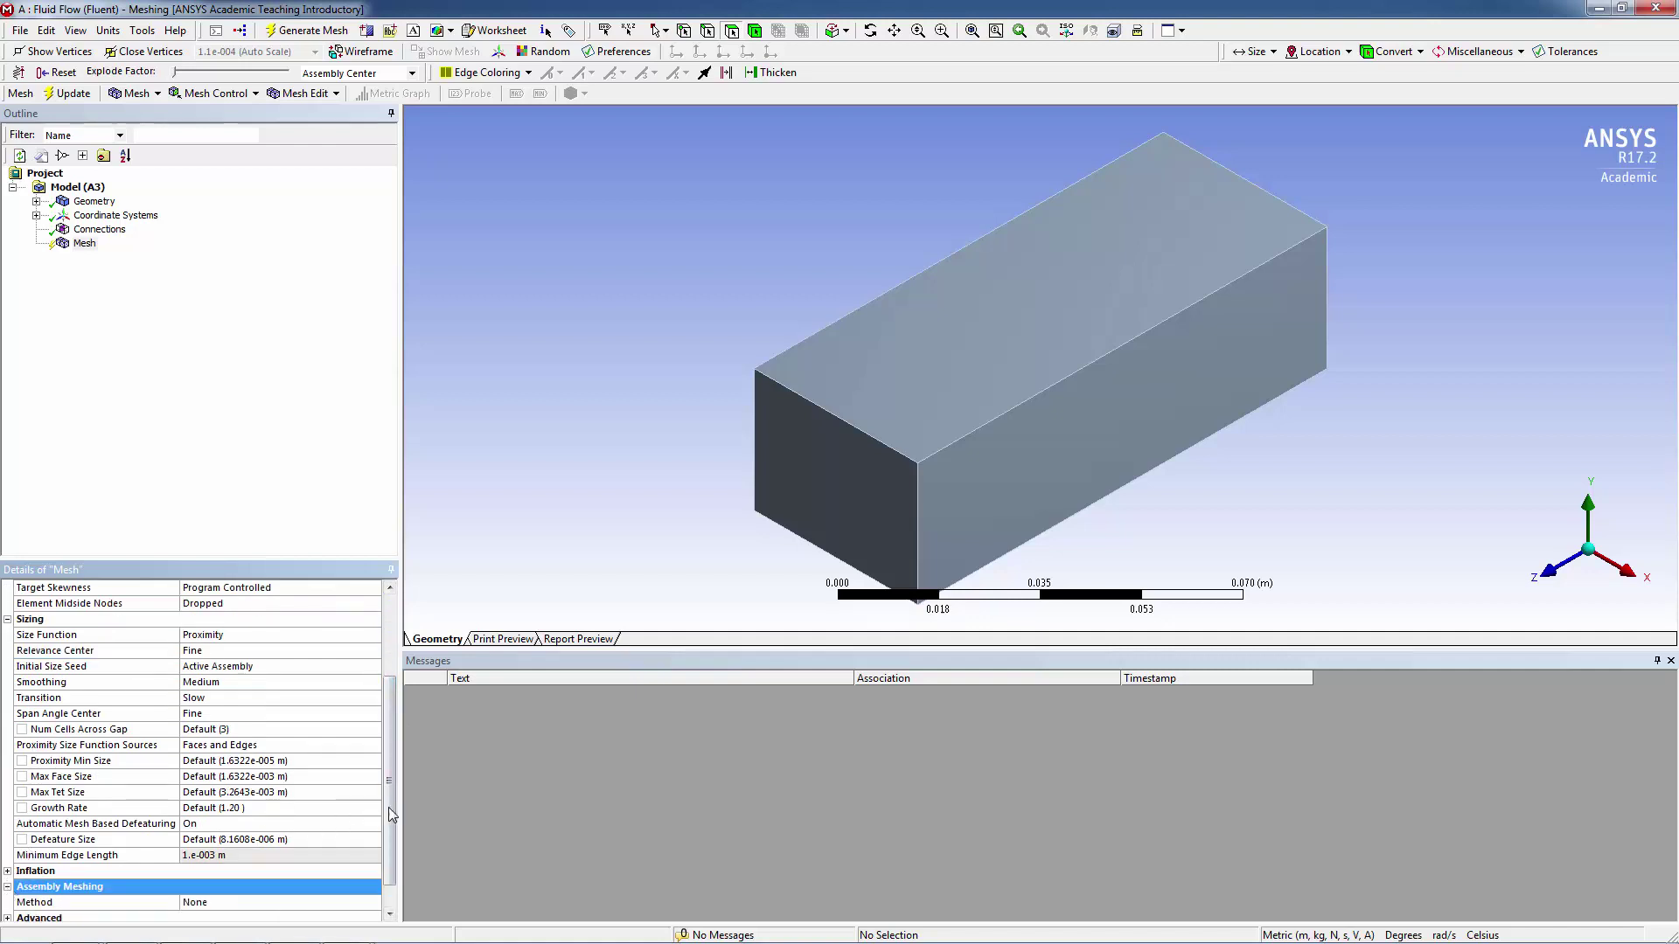
pyautogui.scroll(-1, 377, 888)
pyautogui.click(360, 874)
pyautogui.click(373, 871)
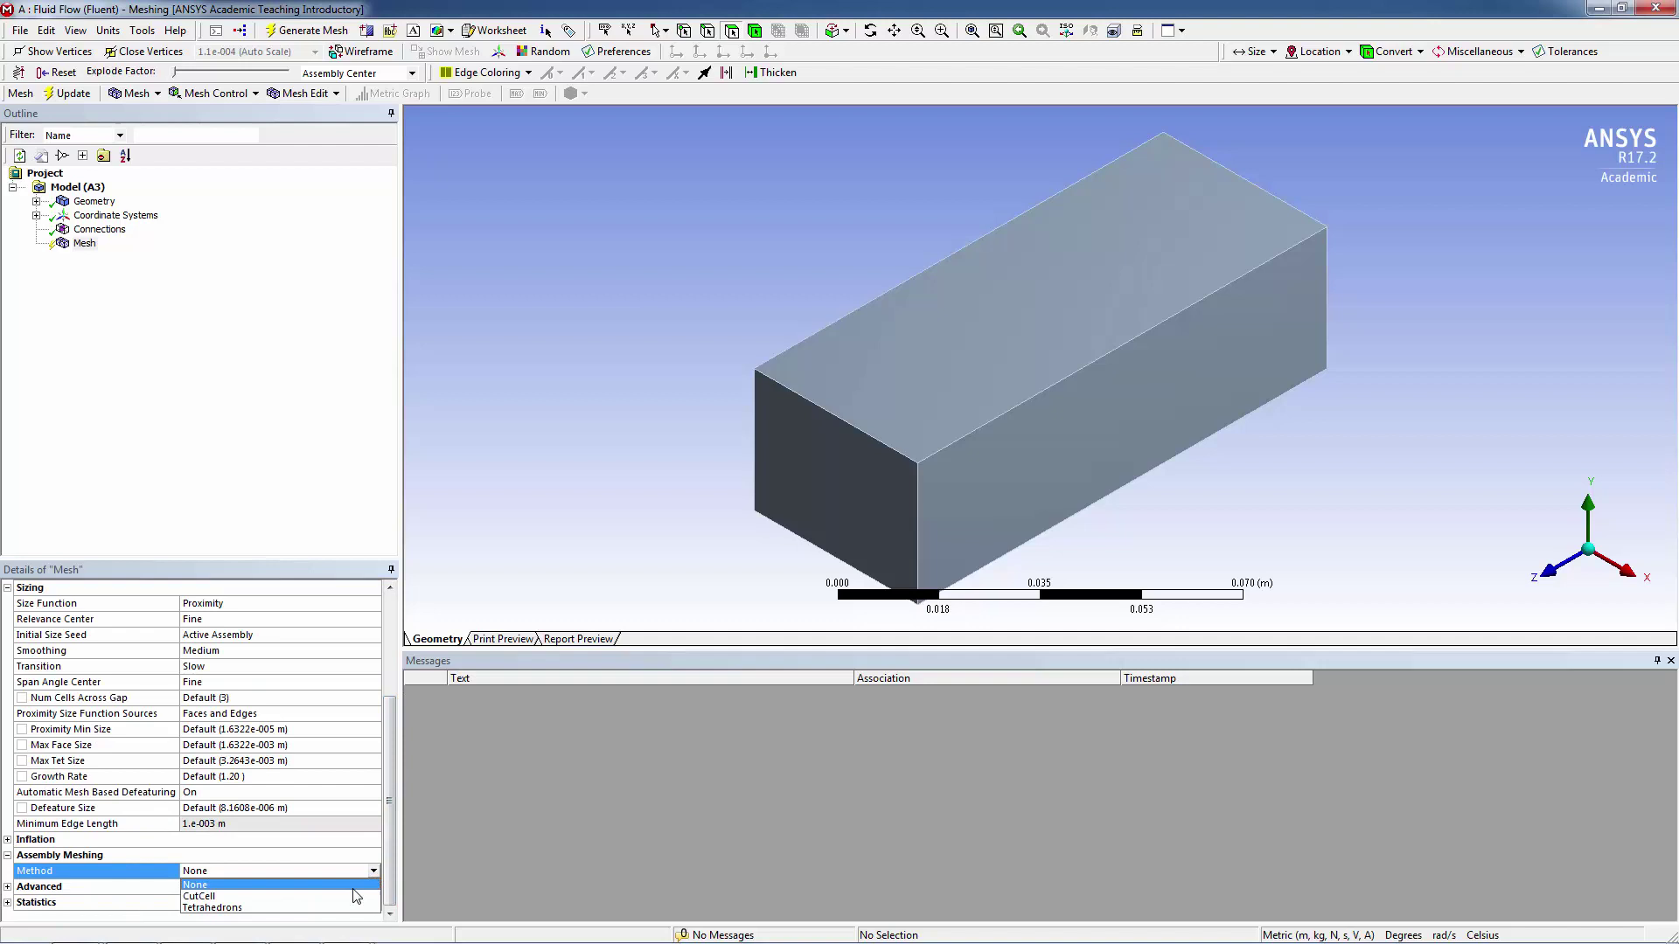
pyautogui.click(355, 896)
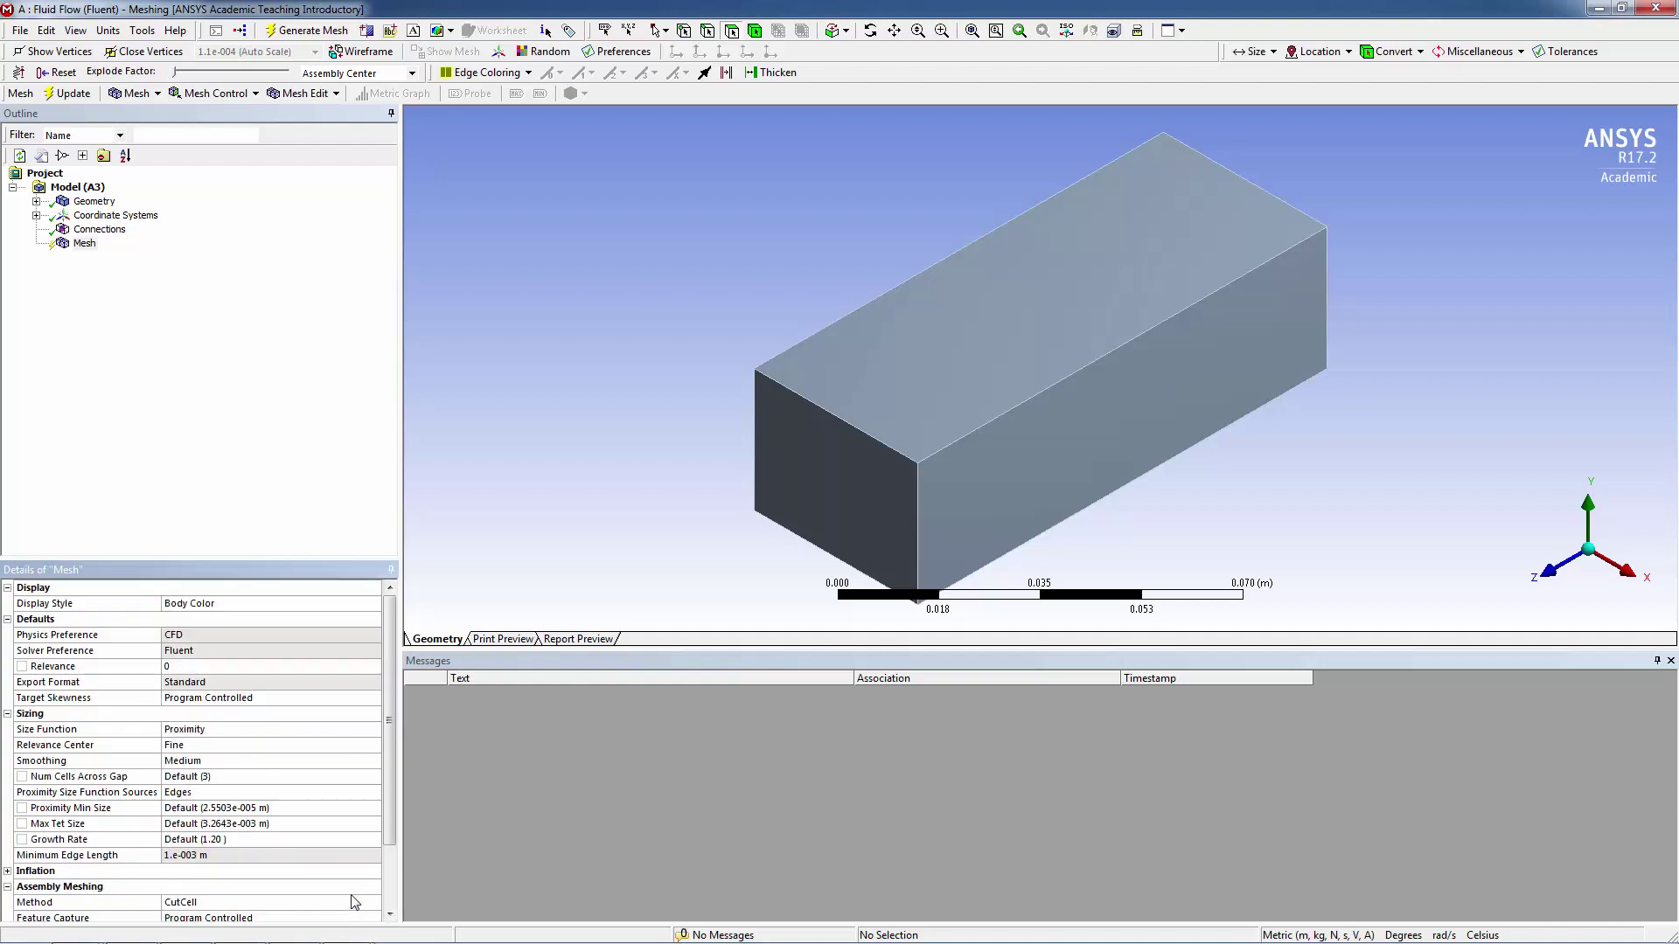
pyautogui.click(233, 839)
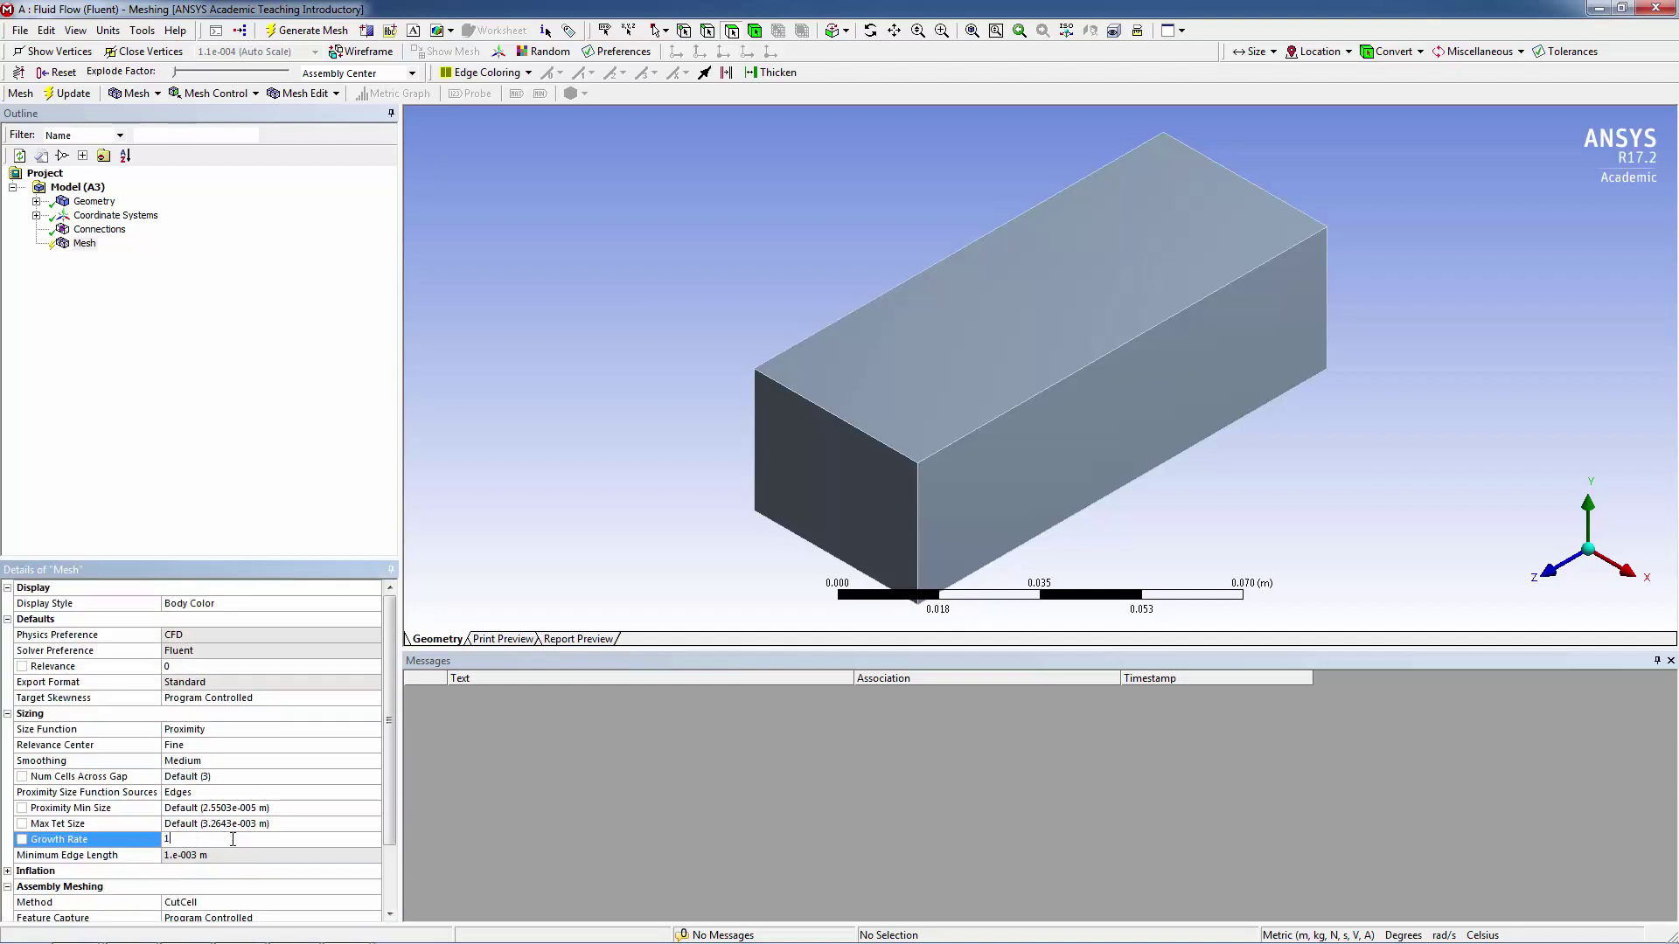
# Generate the mesh (232021 nodes, 217652 elements).
pyautogui.rightClick(85, 245)
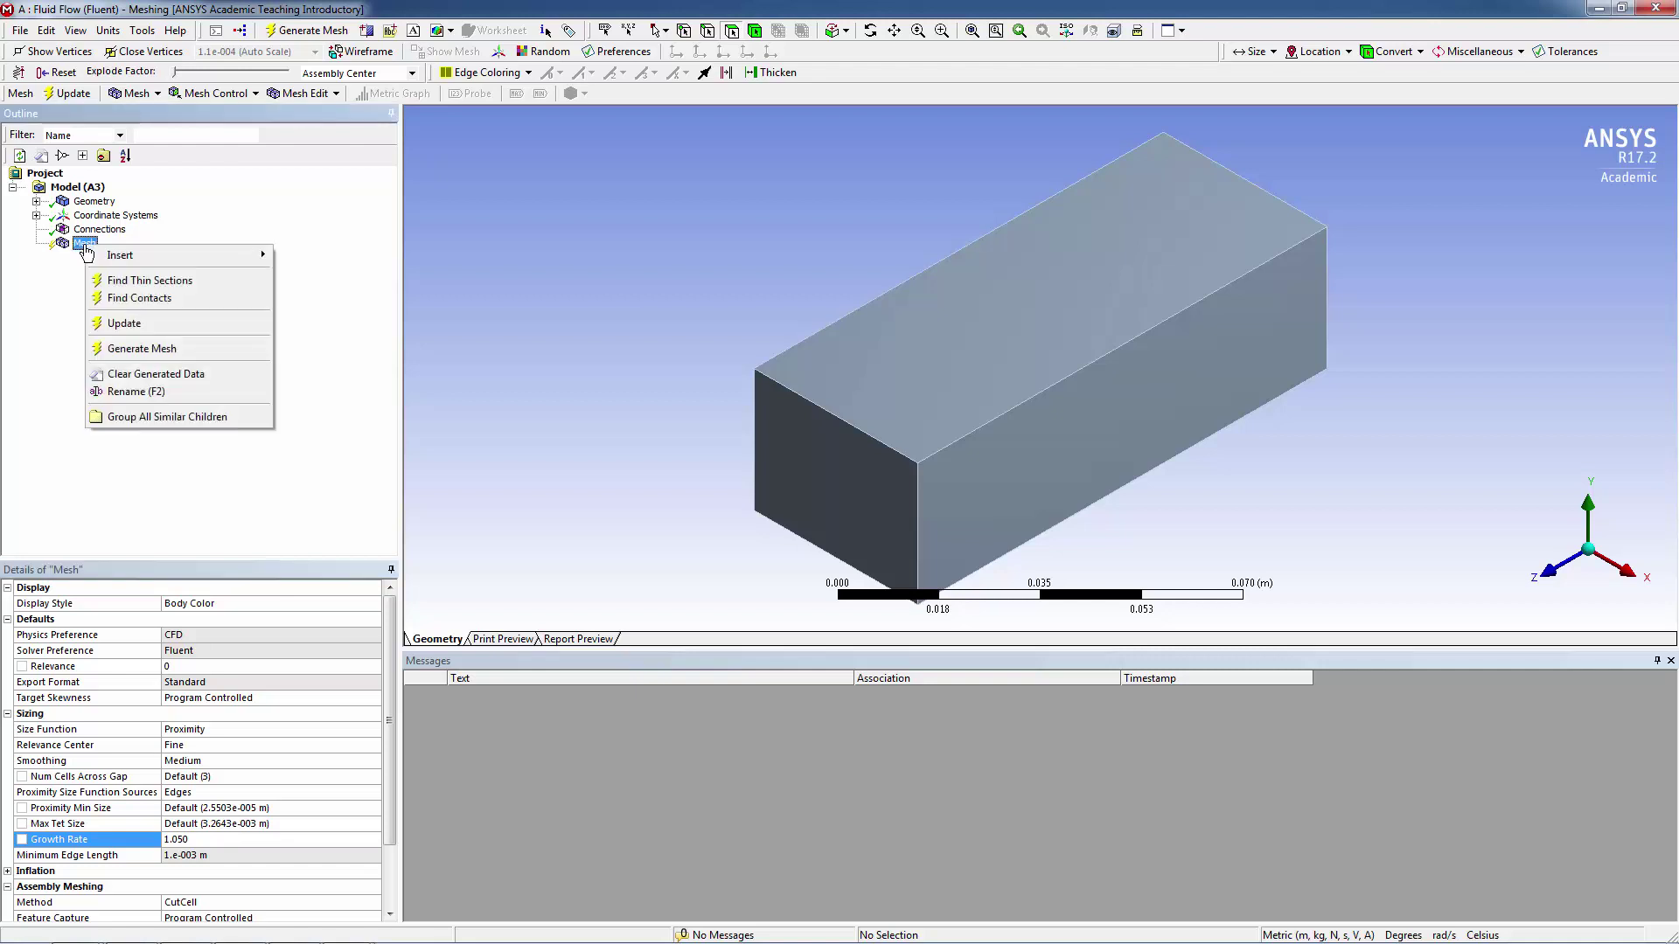
pyautogui.click(138, 349)
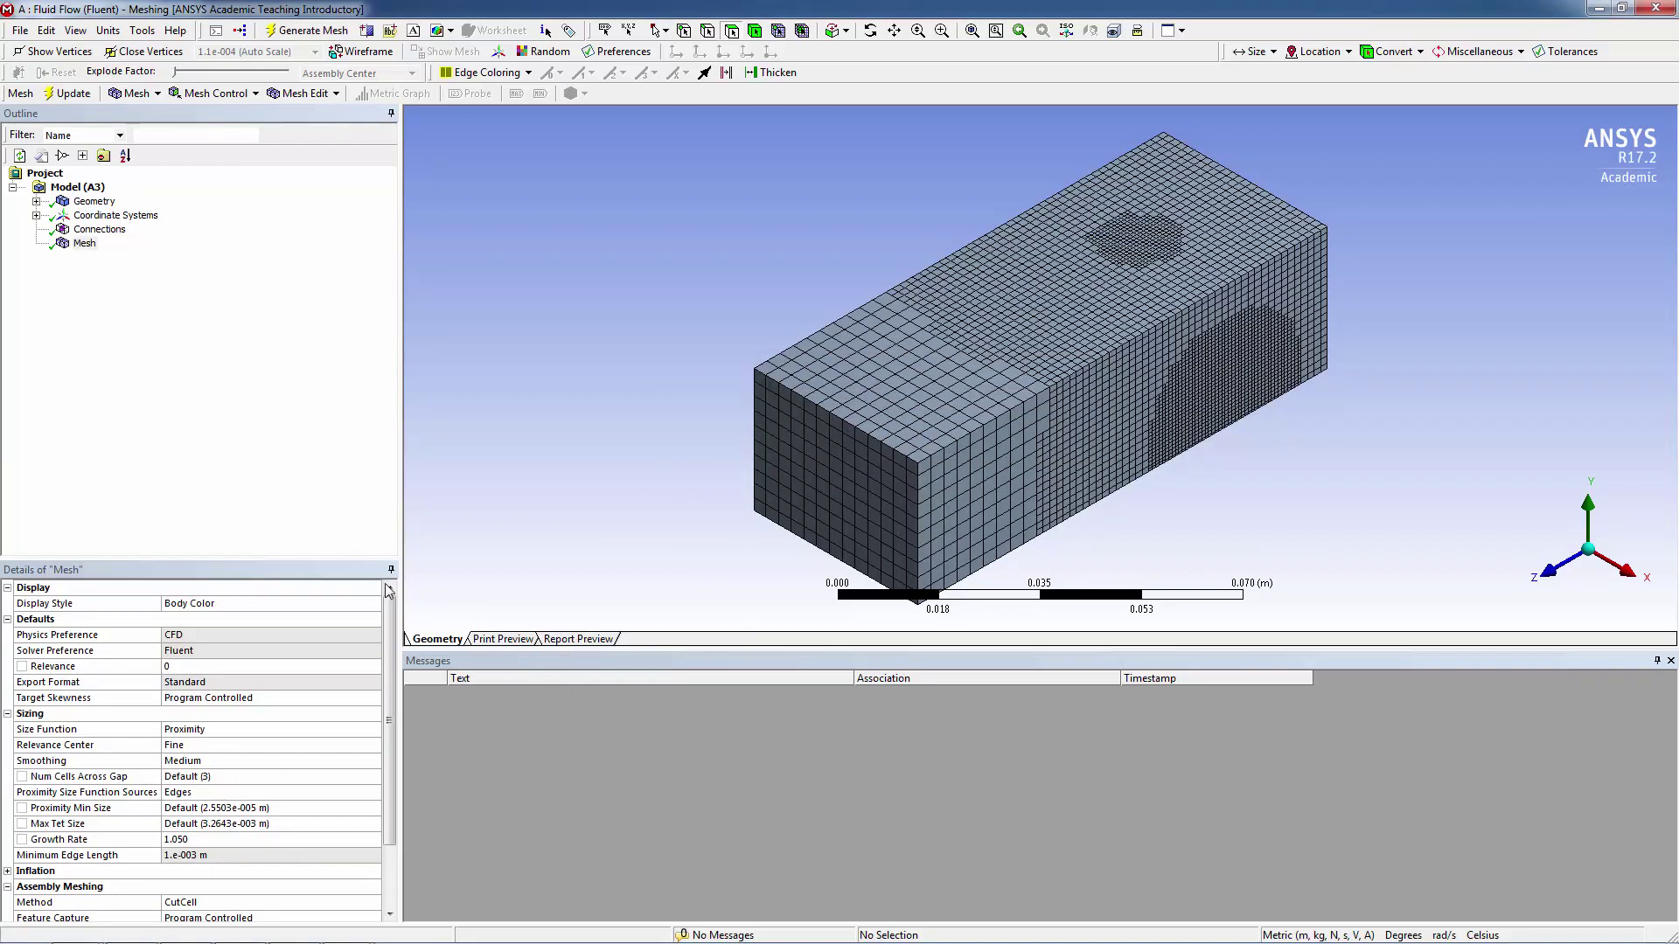
pyautogui.scroll(-2, 391, 665)
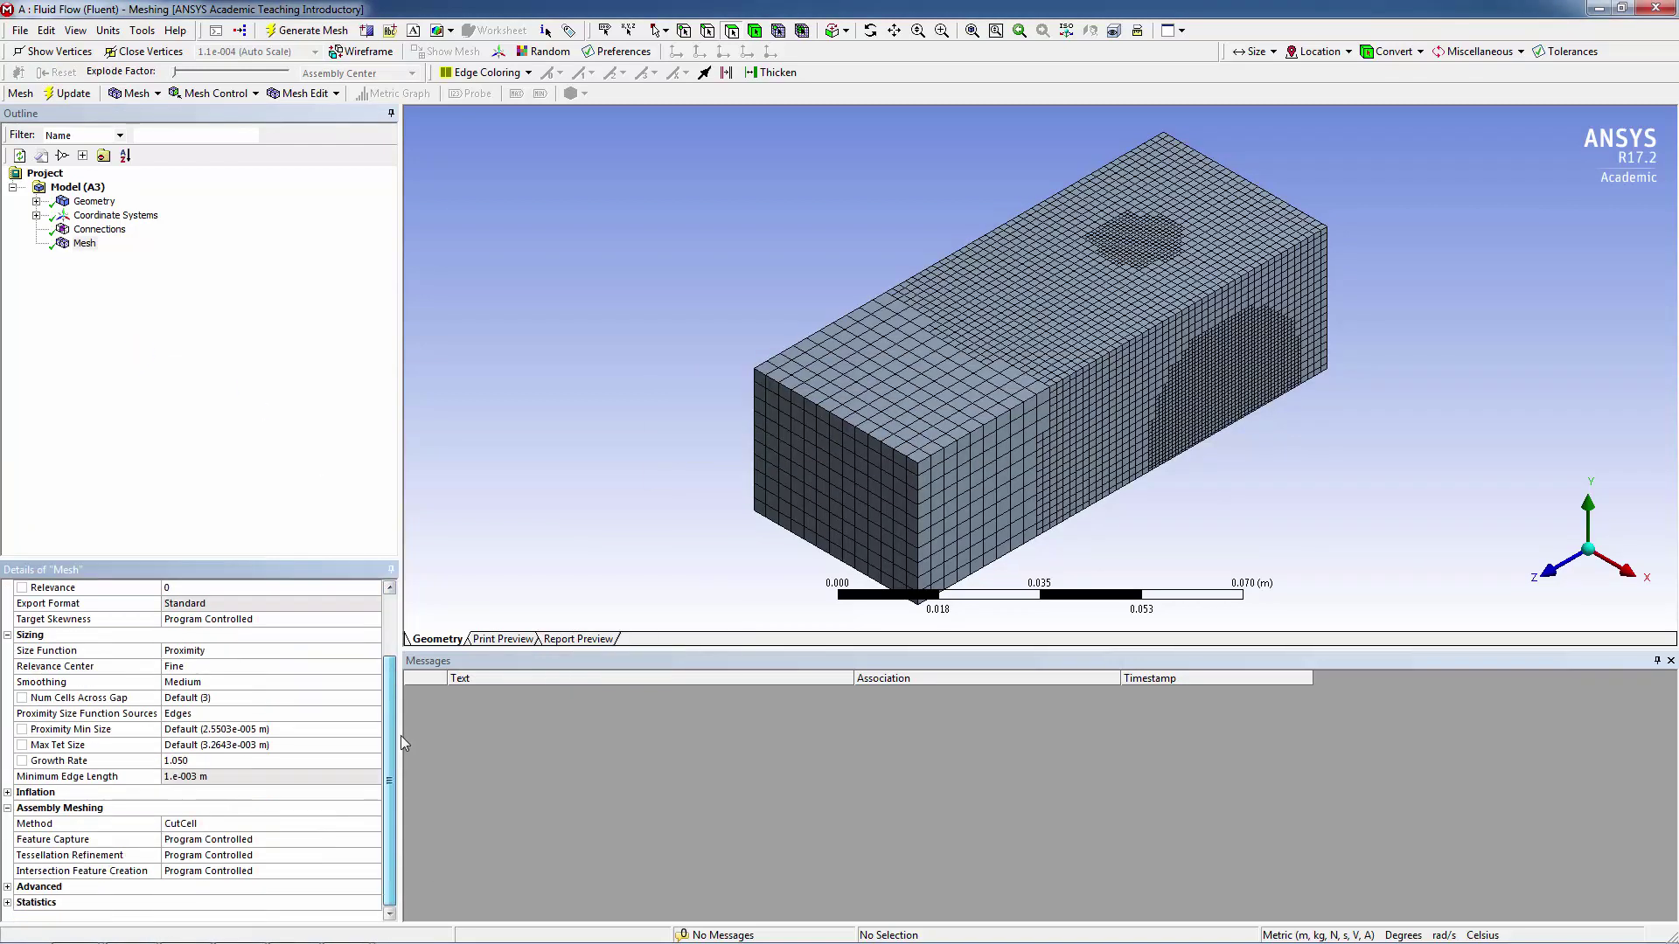
# Show Skewness mesh statistics, with maximum 0.84226 and average 5.791e-003.
pyautogui.click(7, 903)
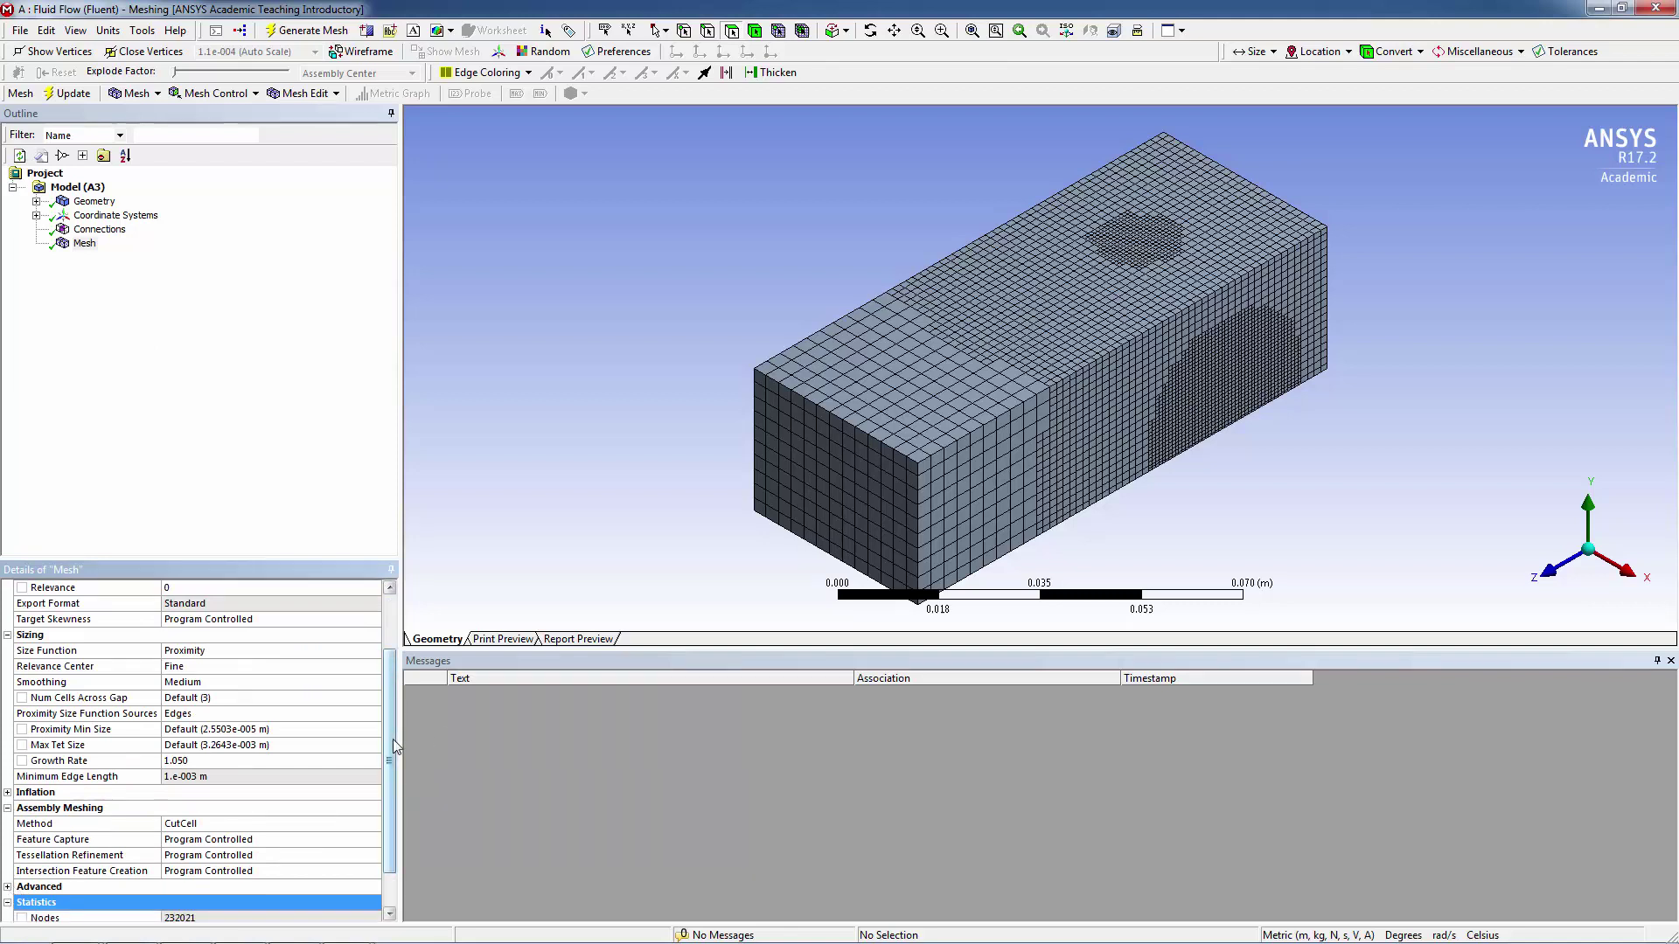
pyautogui.scroll(-1, 392, 738)
pyautogui.click(121, 901)
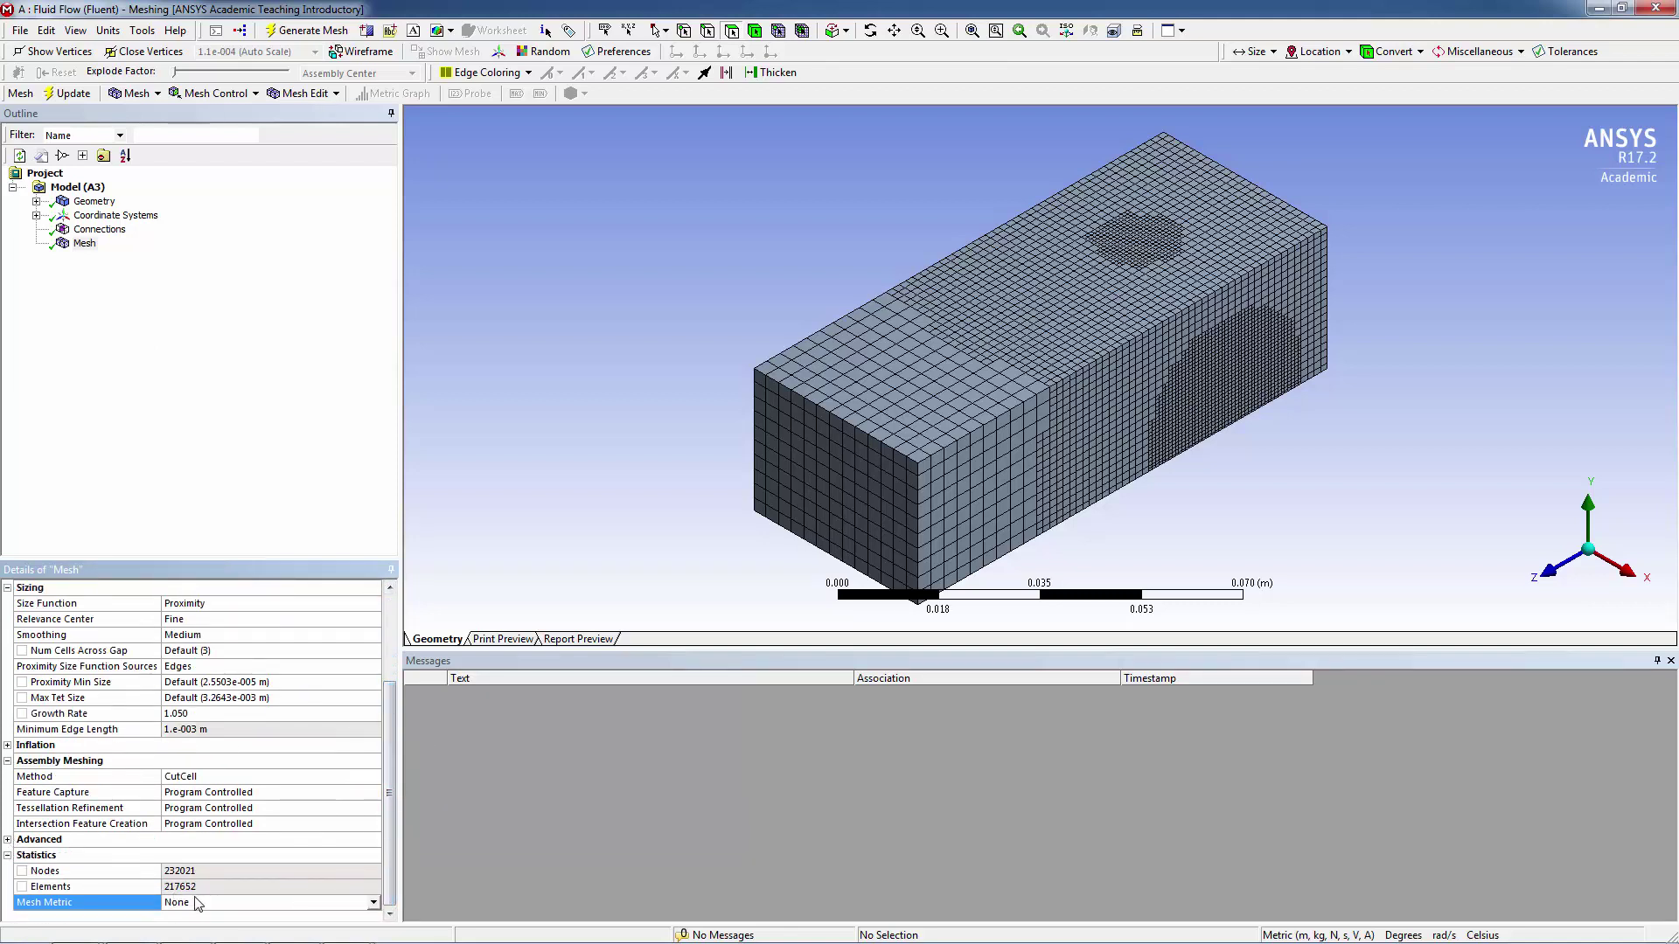
pyautogui.click(373, 903)
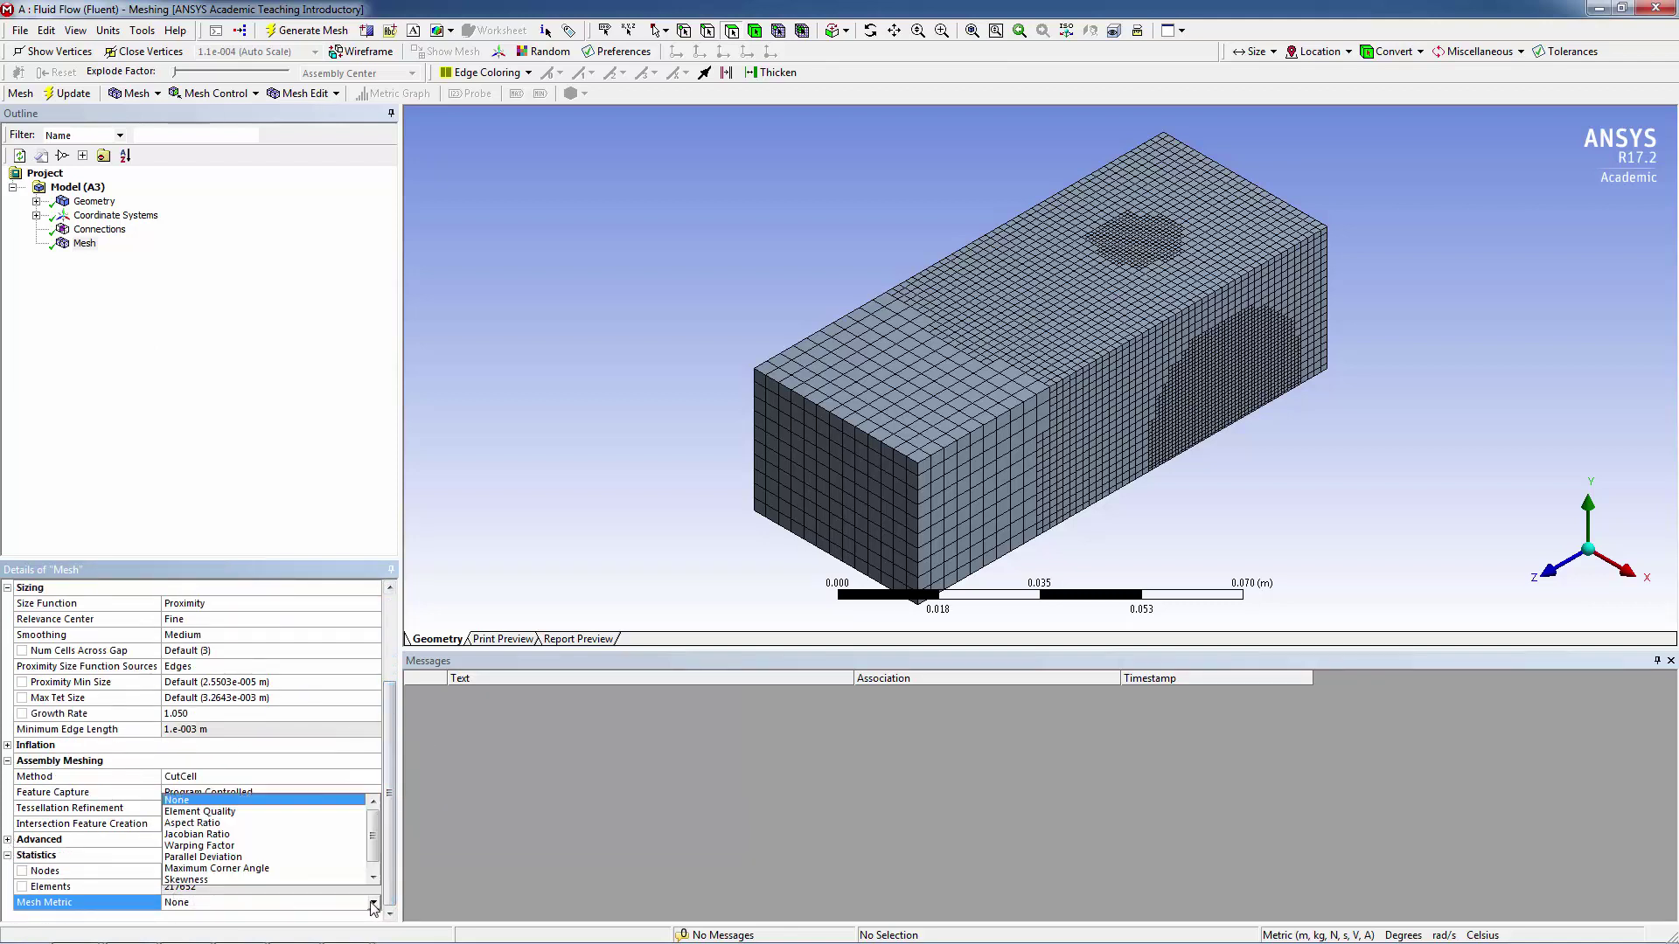
pyautogui.click(317, 878)
pyautogui.scroll(-2, 392, 915)
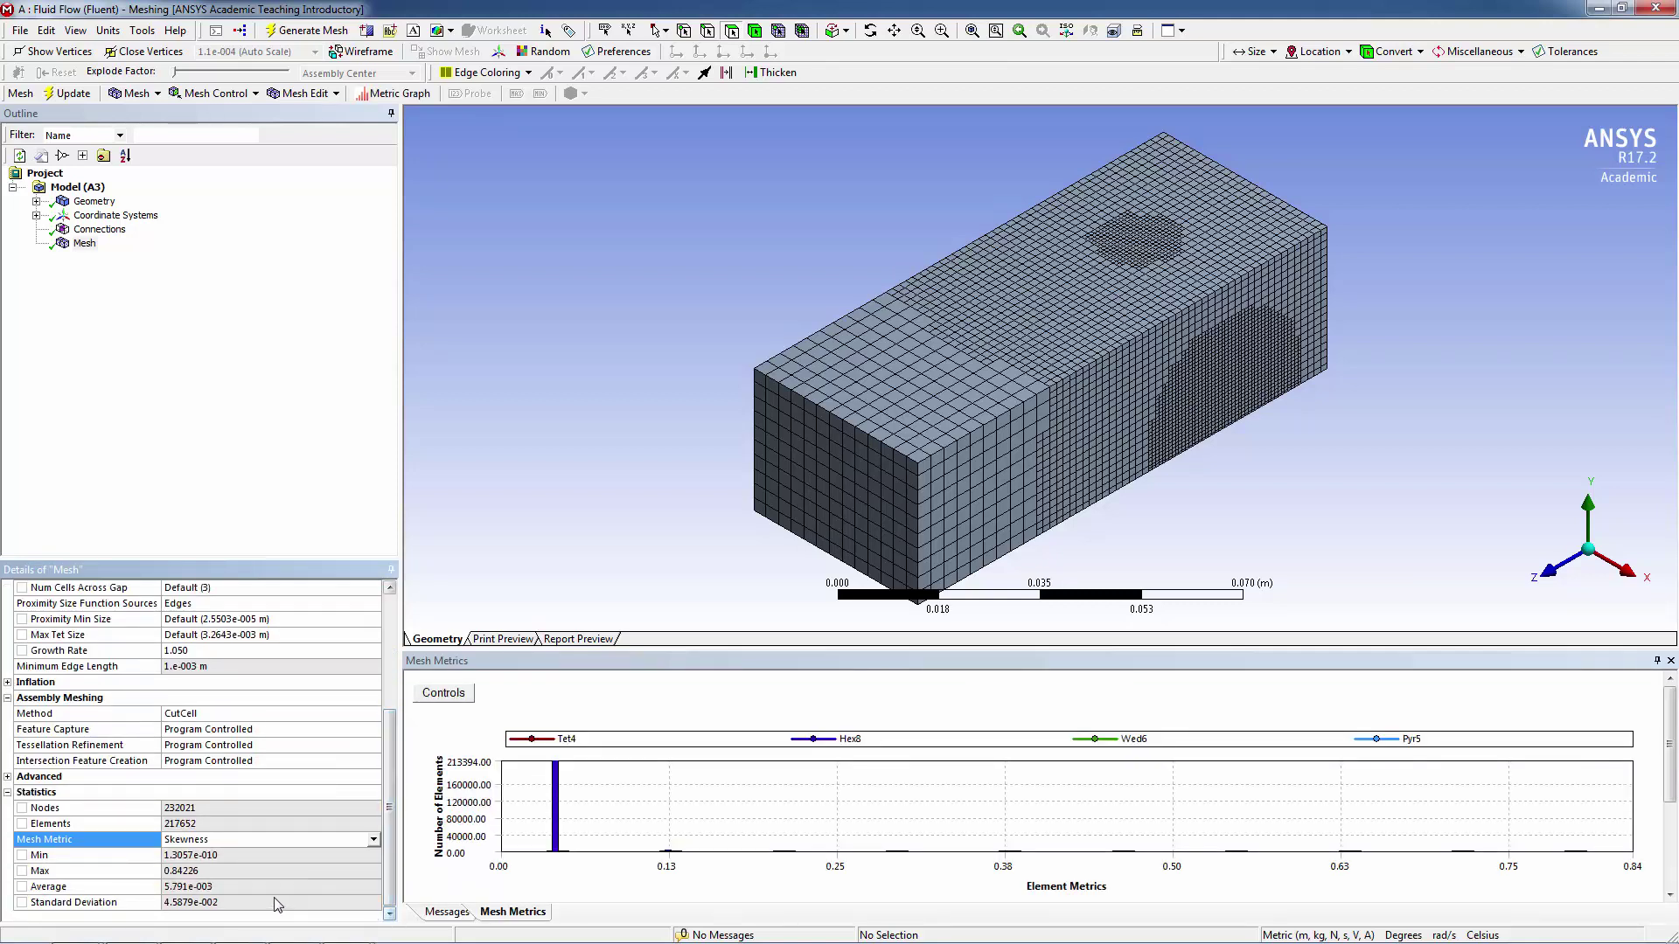
pyautogui.click(237, 873)
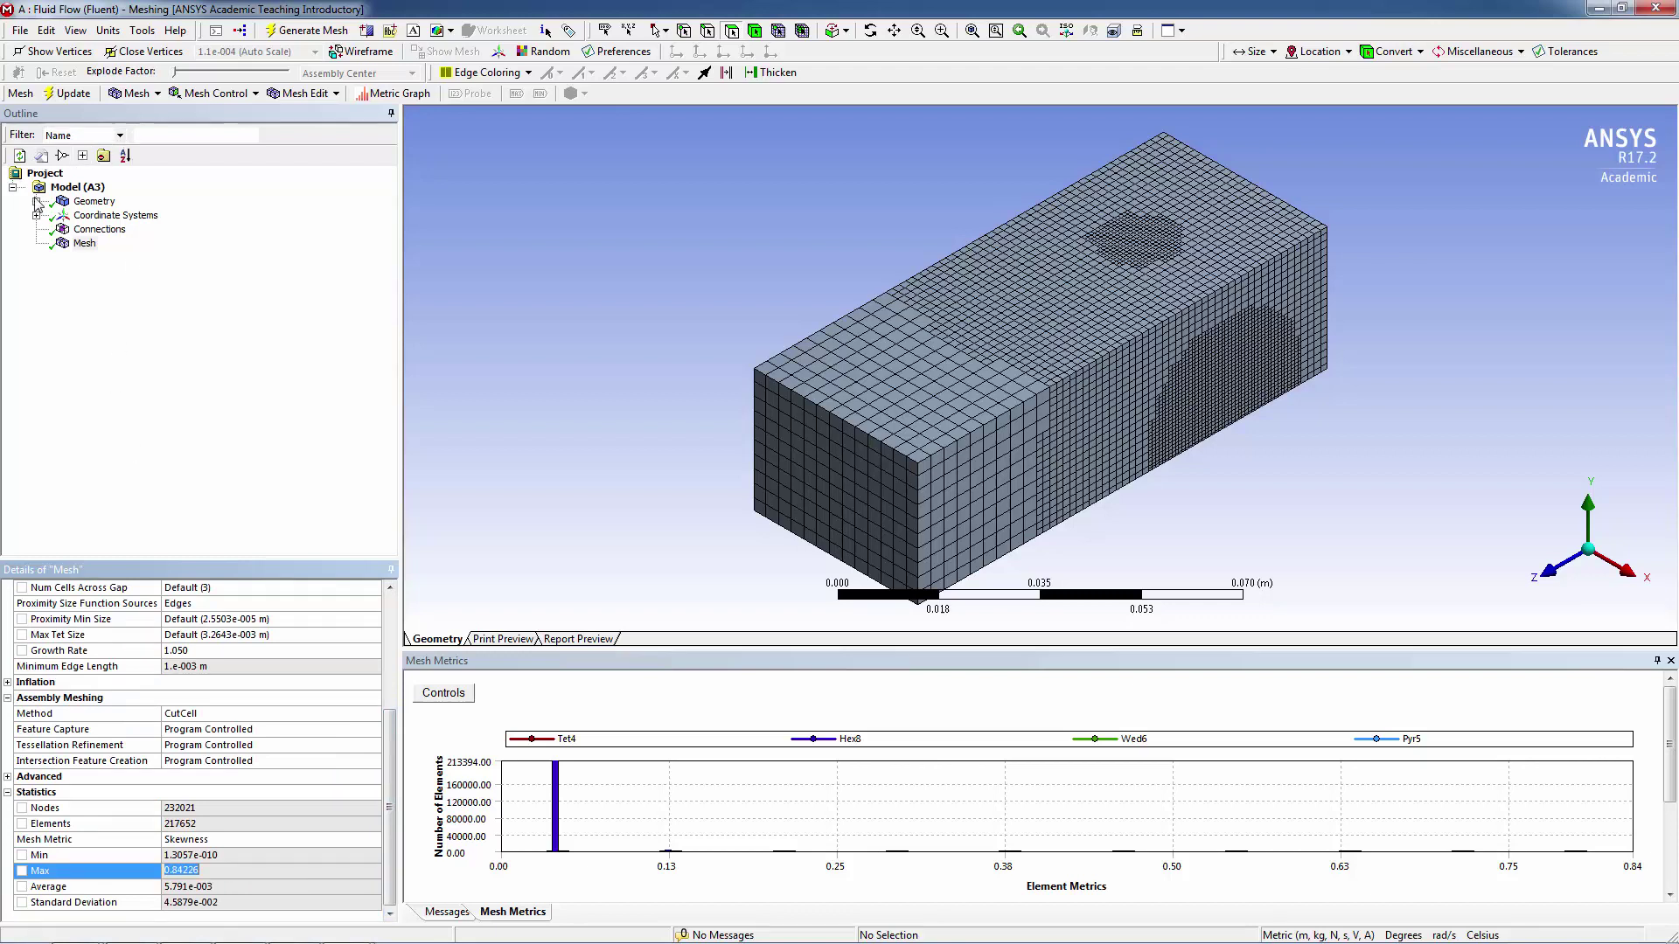
# Name the outer box body 'fluid'.
pyautogui.click(754, 31)
pyautogui.click(1120, 311)
pyautogui.rightClick(1122, 313)
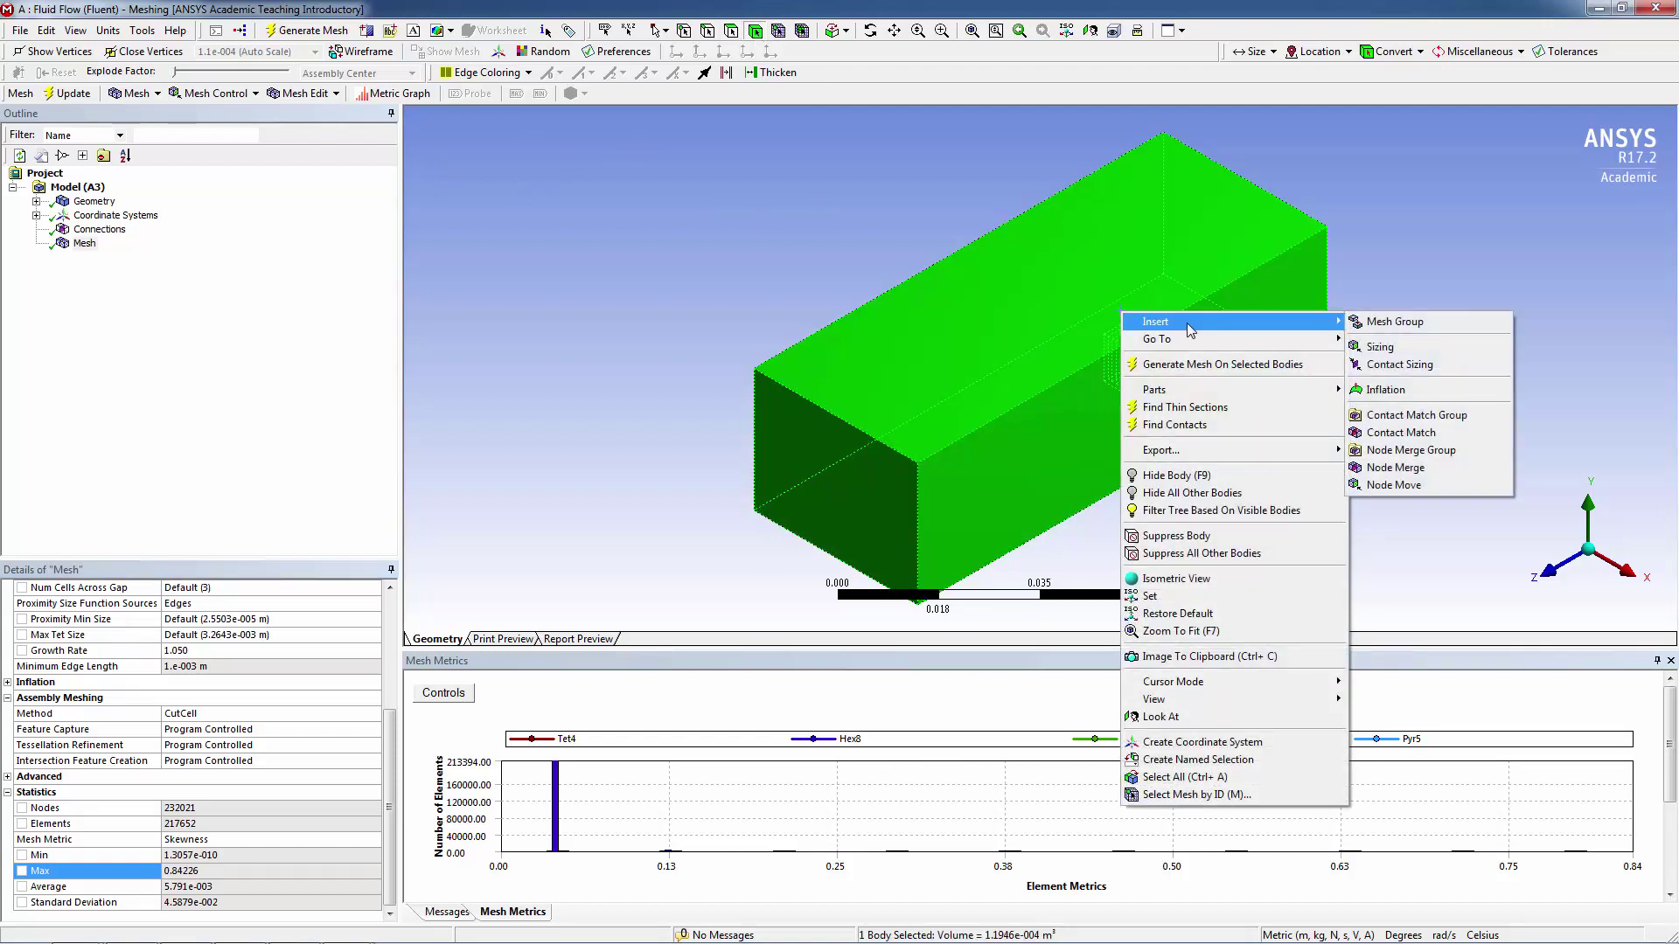
pyautogui.click(1204, 761)
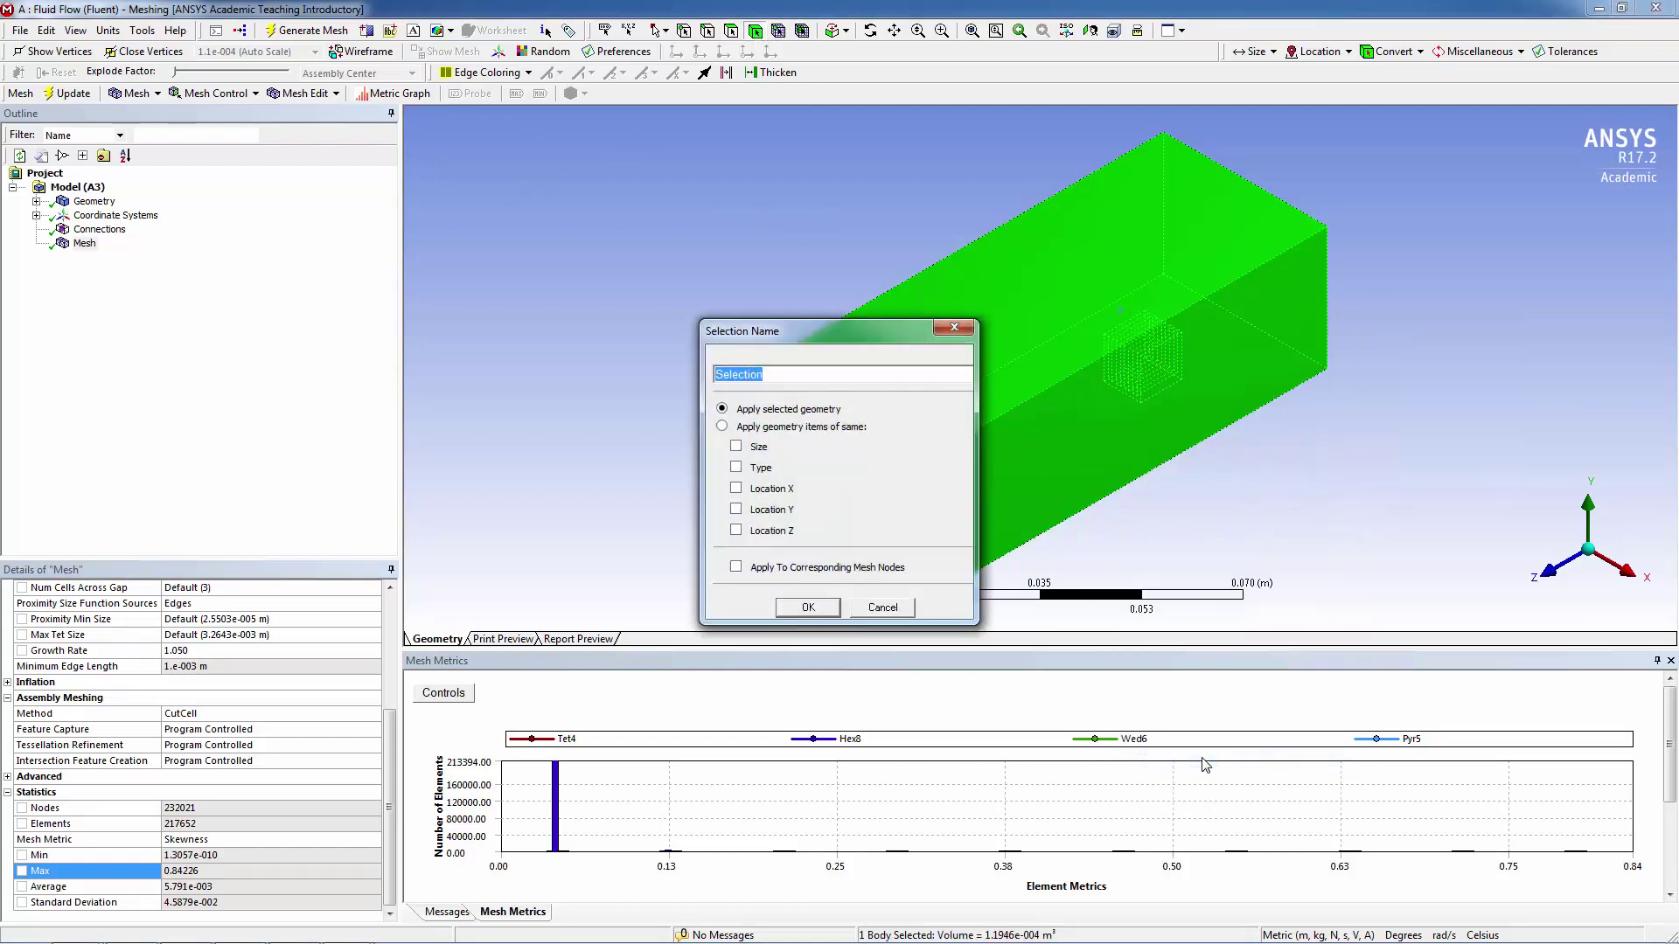
pyautogui.write('fluid')
pyautogui.press('Return')
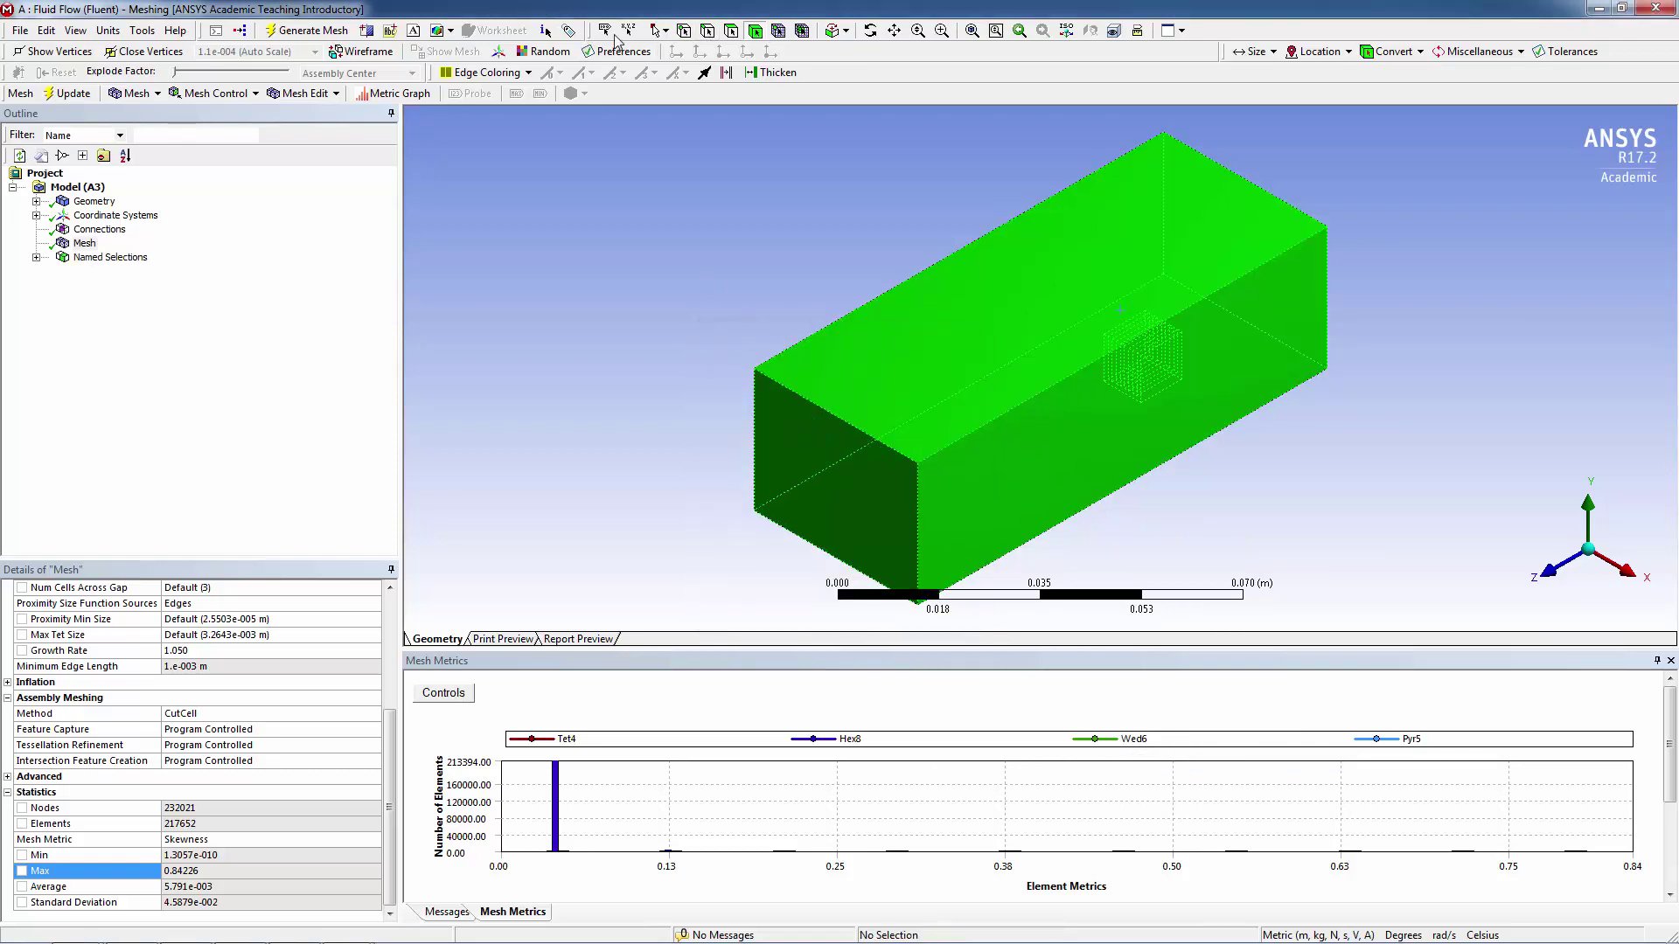
# Name the inner heat sink body 'solid'.
pyautogui.click(870, 31)
pyautogui.moveTo(956, 158); pyautogui.dragTo(956, 113)
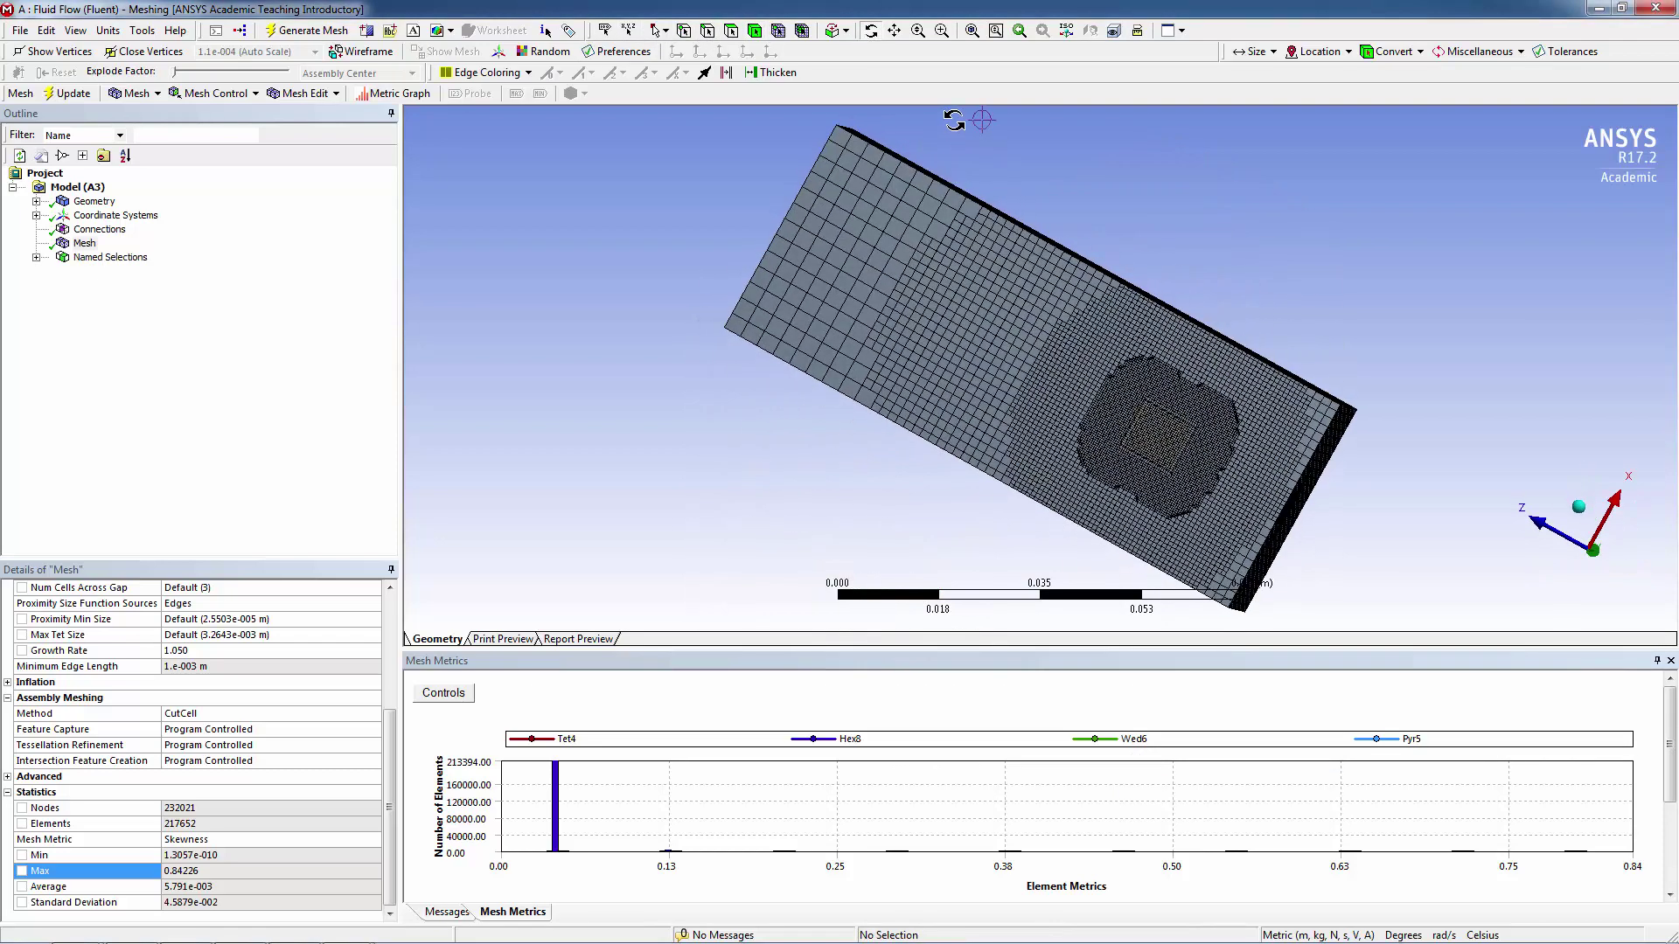
pyautogui.click(754, 30)
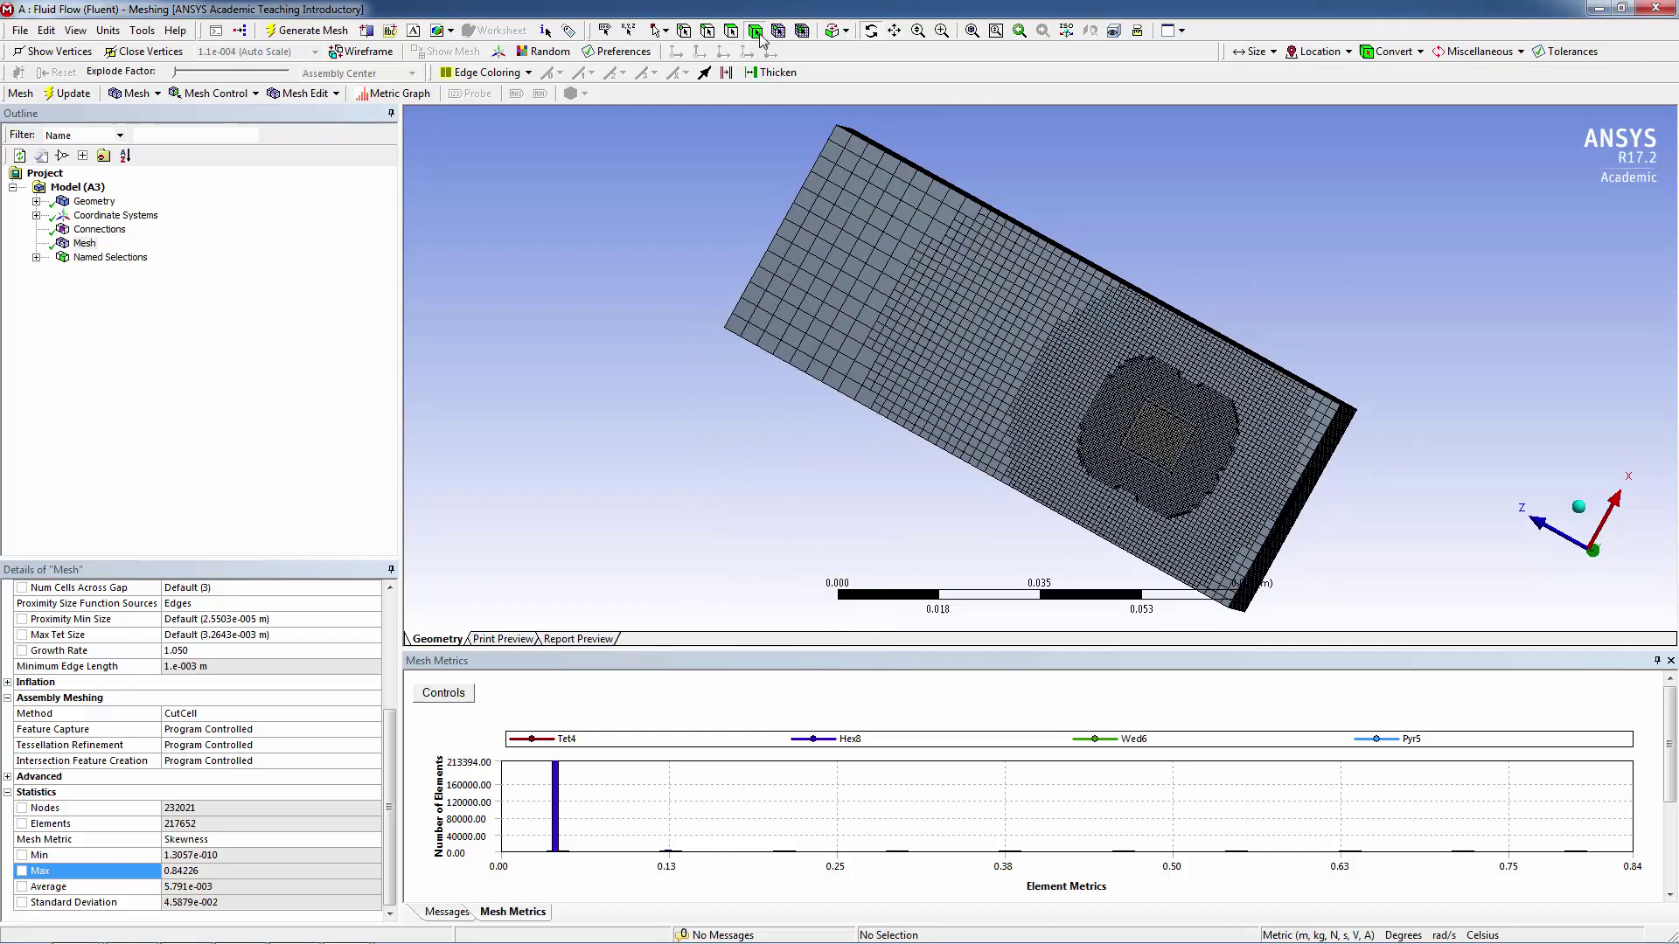
pyautogui.click(1152, 432)
pyautogui.rightClick(1152, 432)
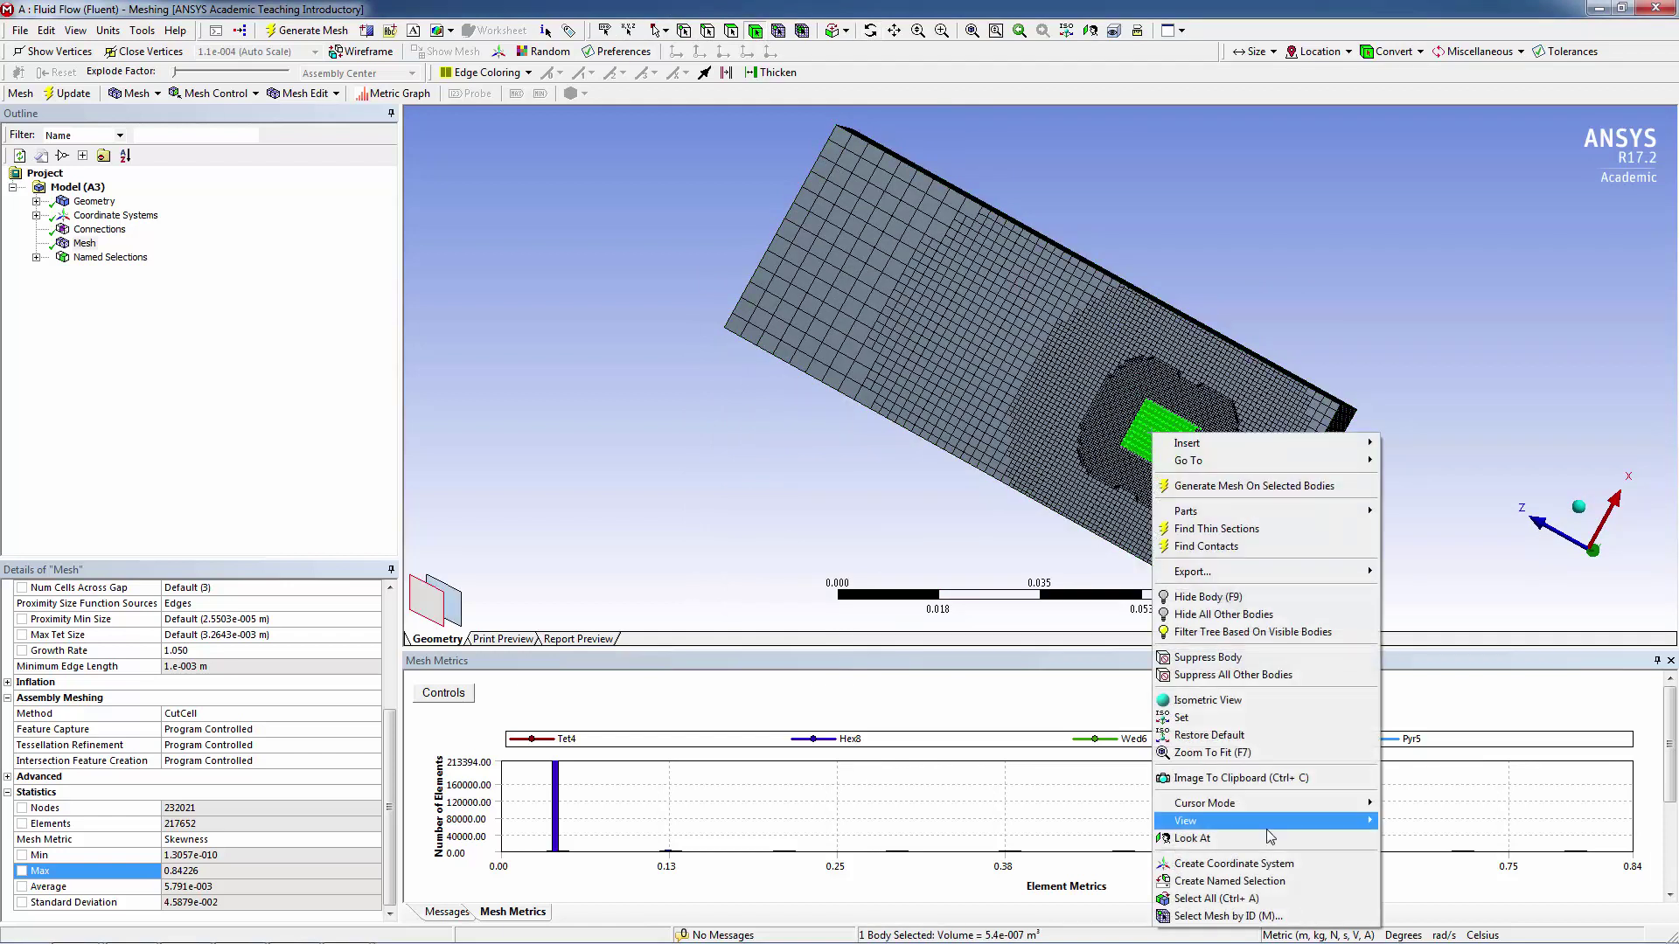
pyautogui.click(1228, 881)
pyautogui.write('solid')
pyautogui.press('Return')
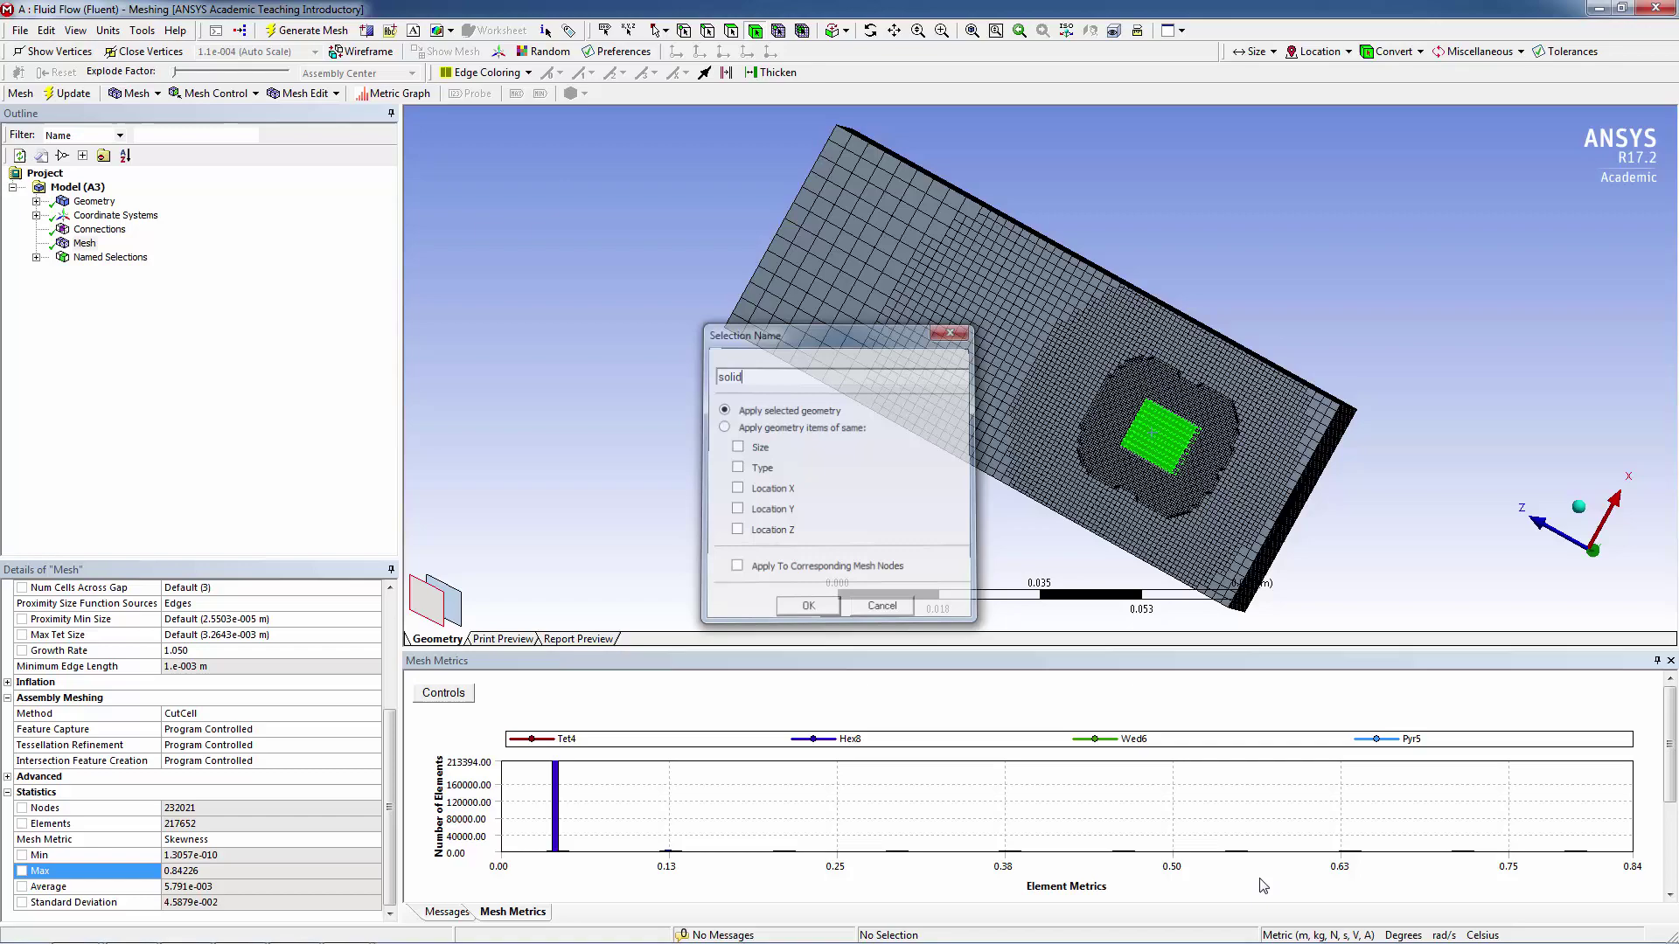
# Name one end face of the box 'inlet'.
pyautogui.click(870, 29)
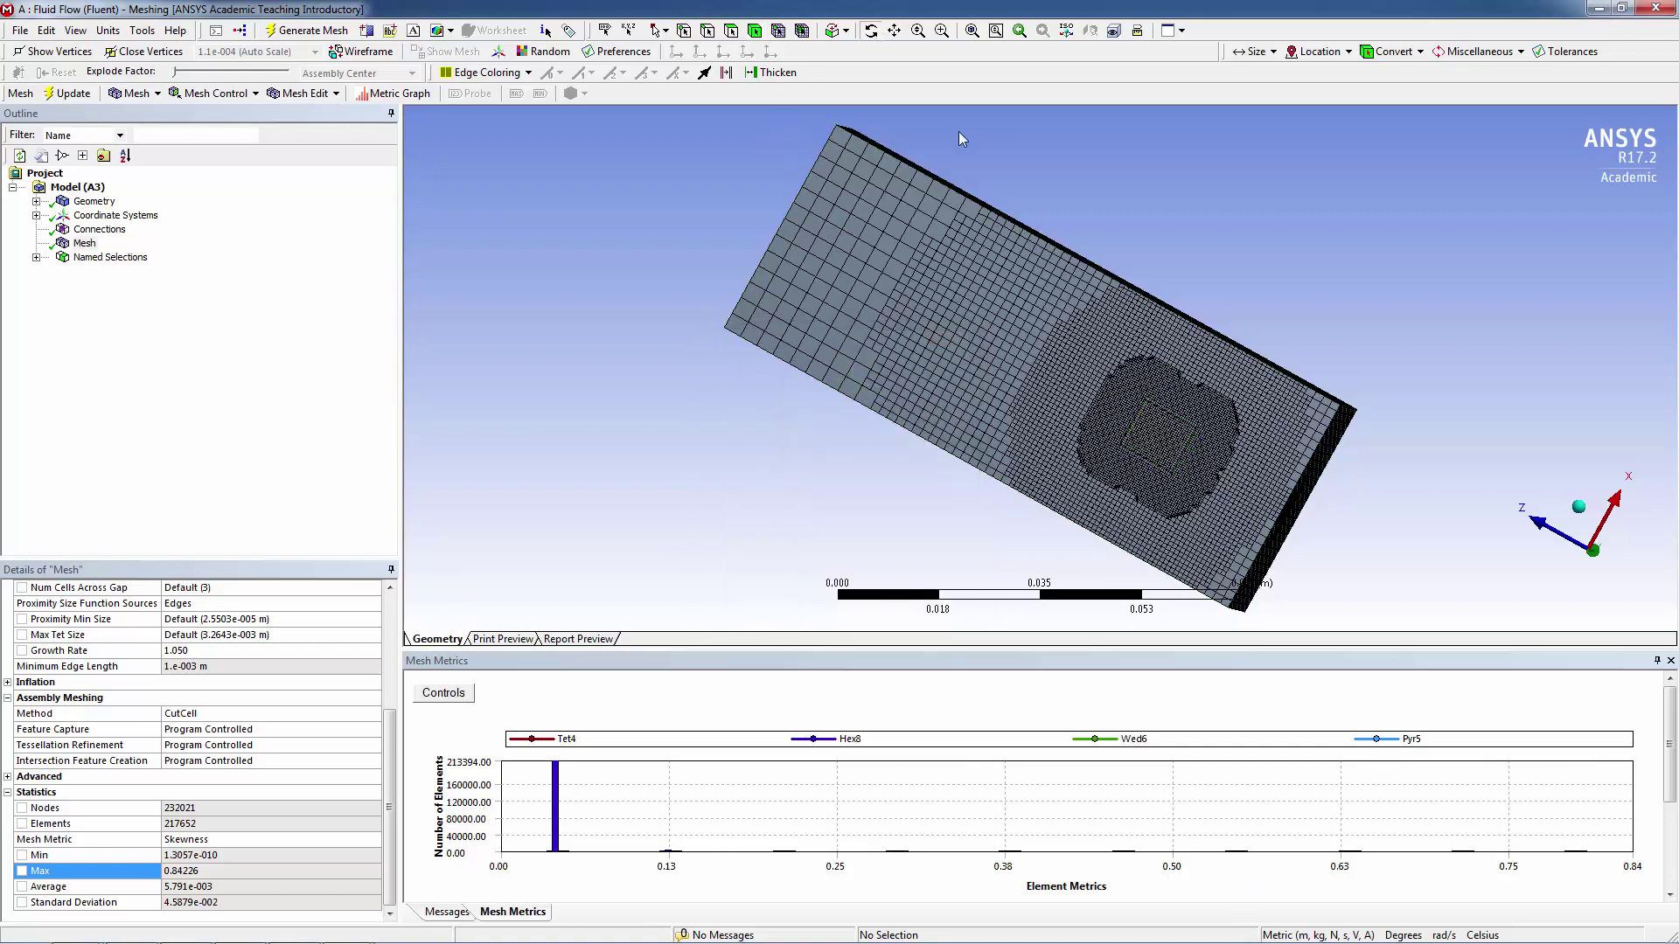
pyautogui.moveTo(1049, 420); pyautogui.dragTo(778, 364)
pyautogui.click(731, 29)
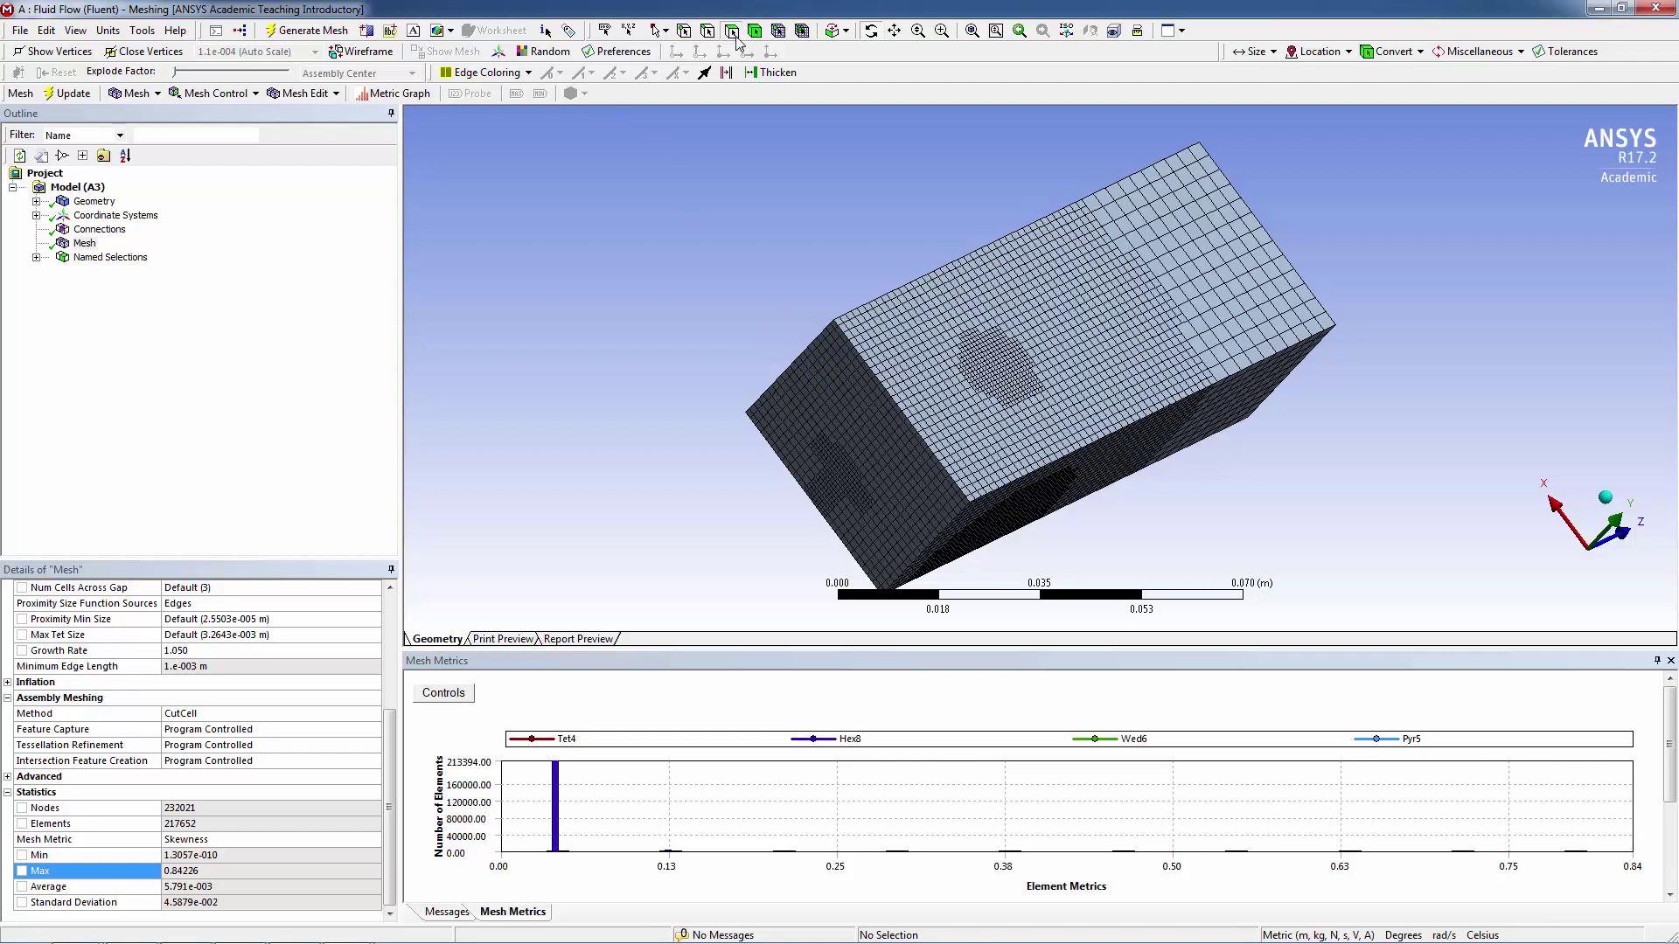
pyautogui.click(826, 453)
pyautogui.rightClick(826, 453)
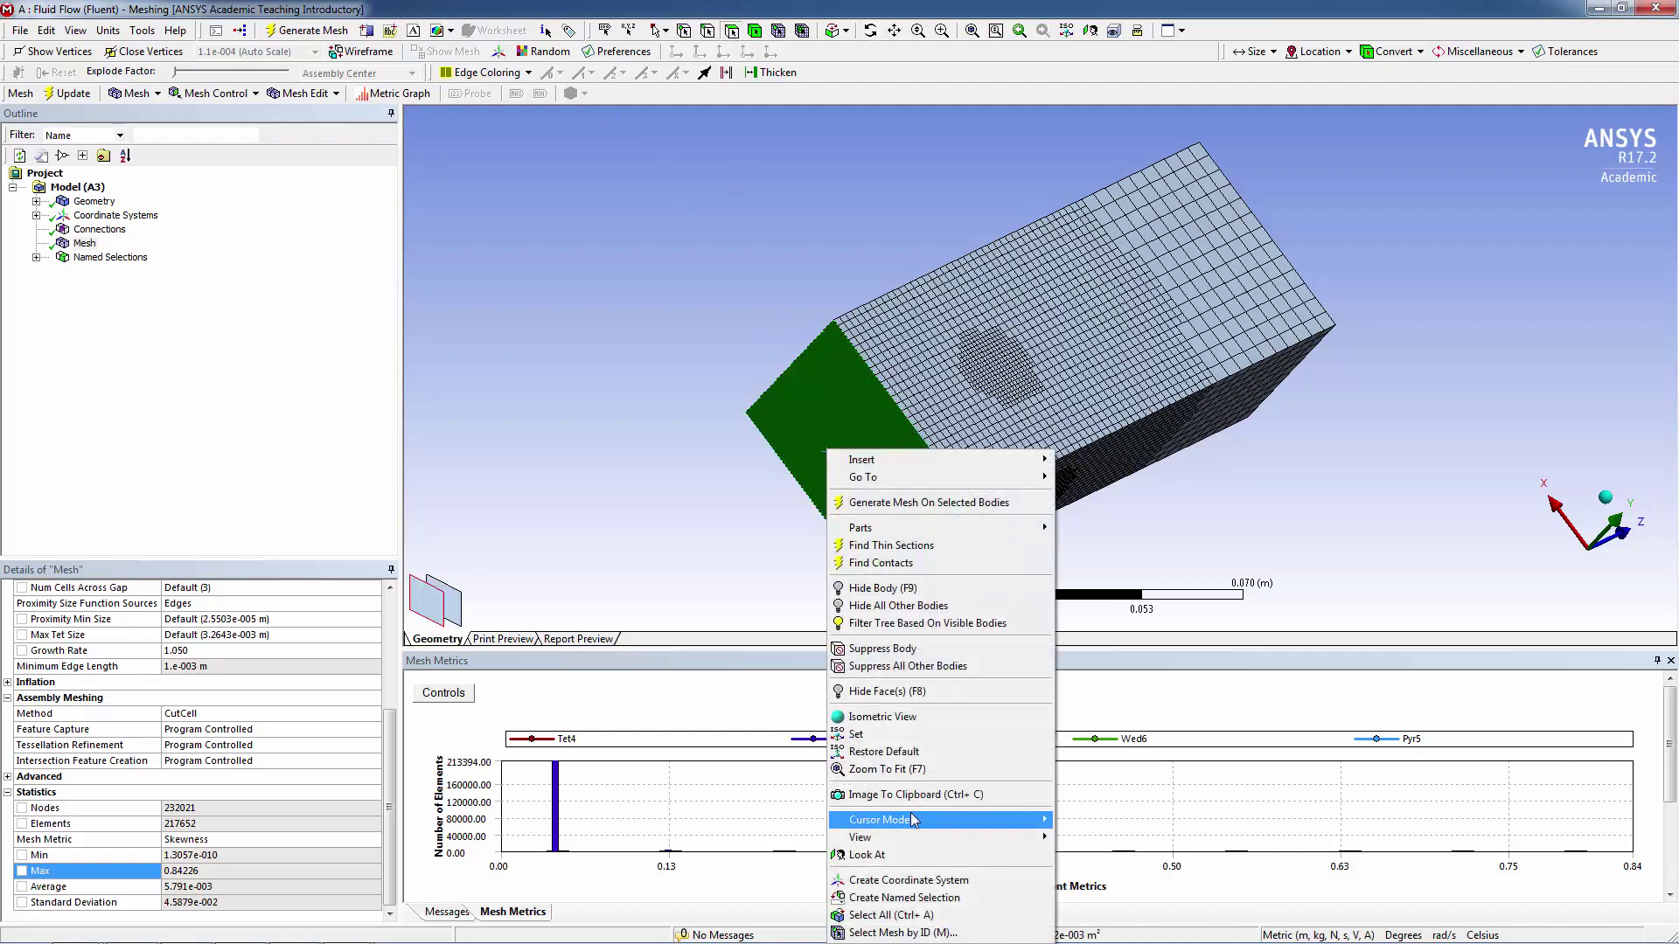
pyautogui.click(904, 898)
pyautogui.write('inlet')
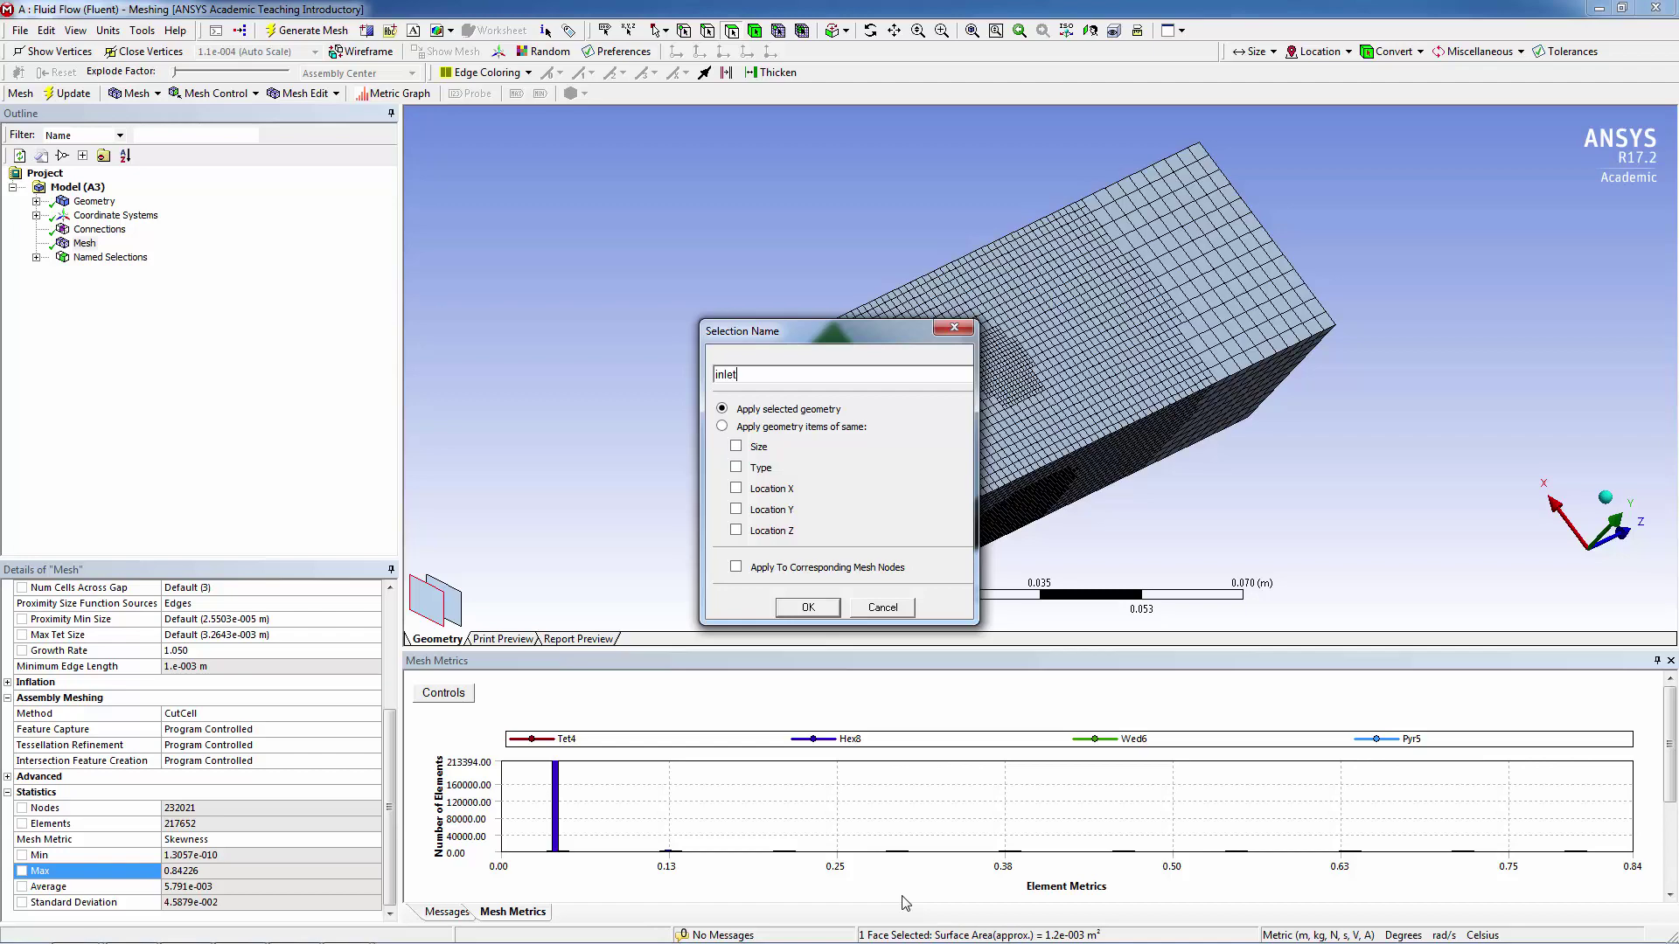
pyautogui.press('Return')
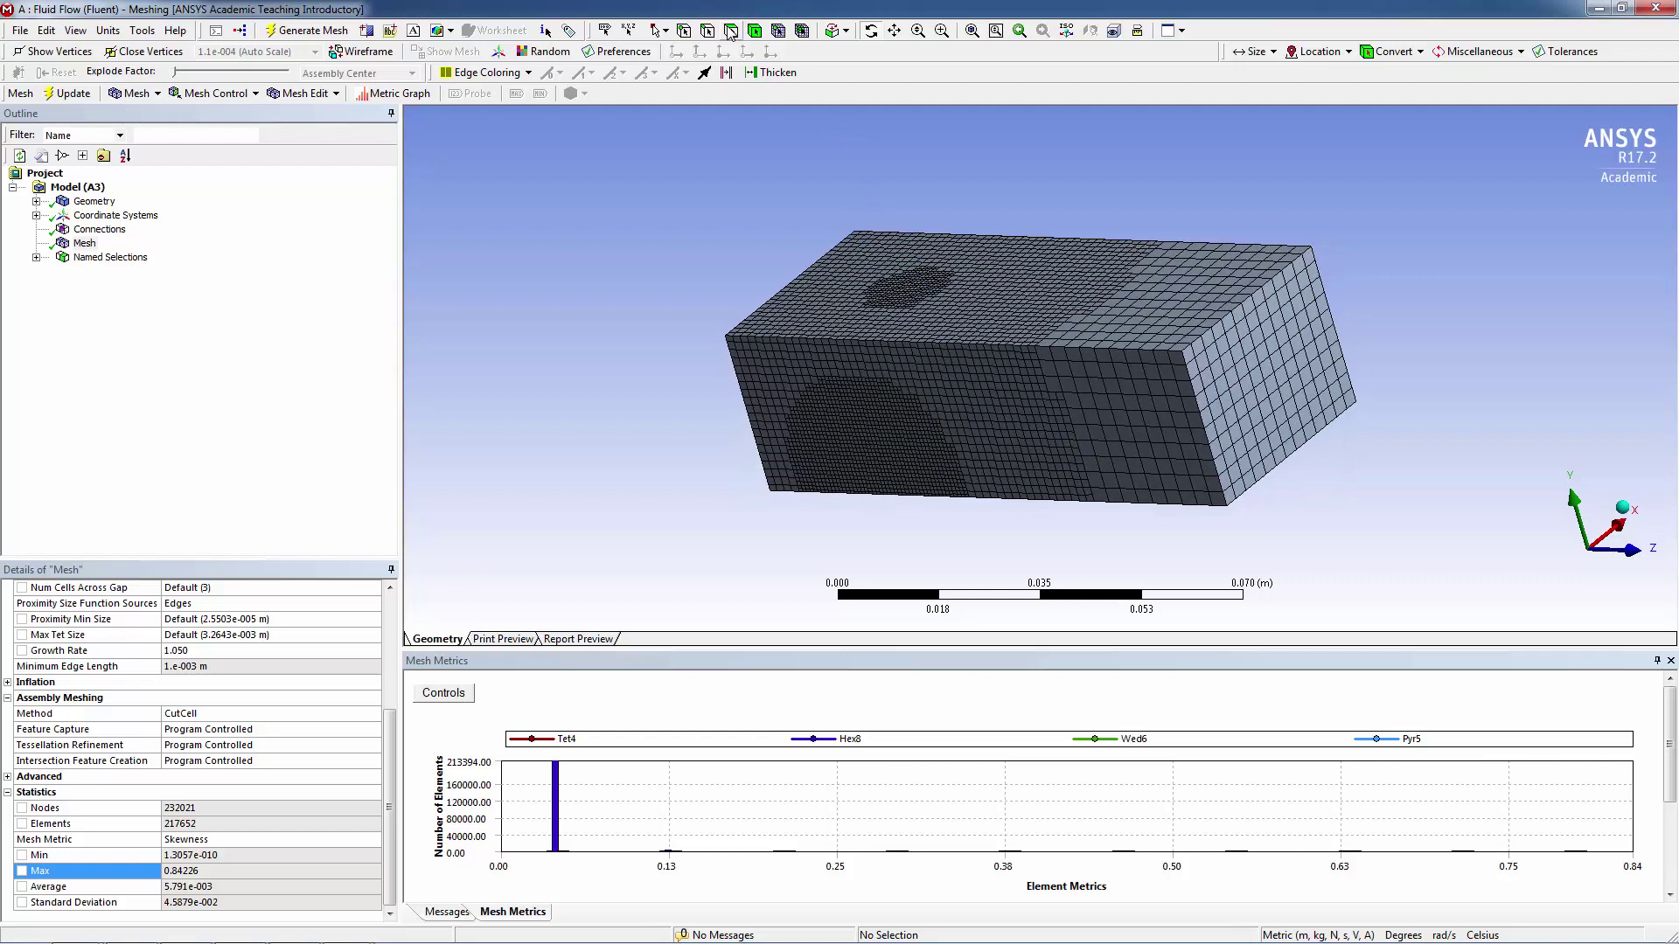
# Name the opposite end face 'outlet'.
pyautogui.click(1235, 353)
pyautogui.rightClick(1236, 353)
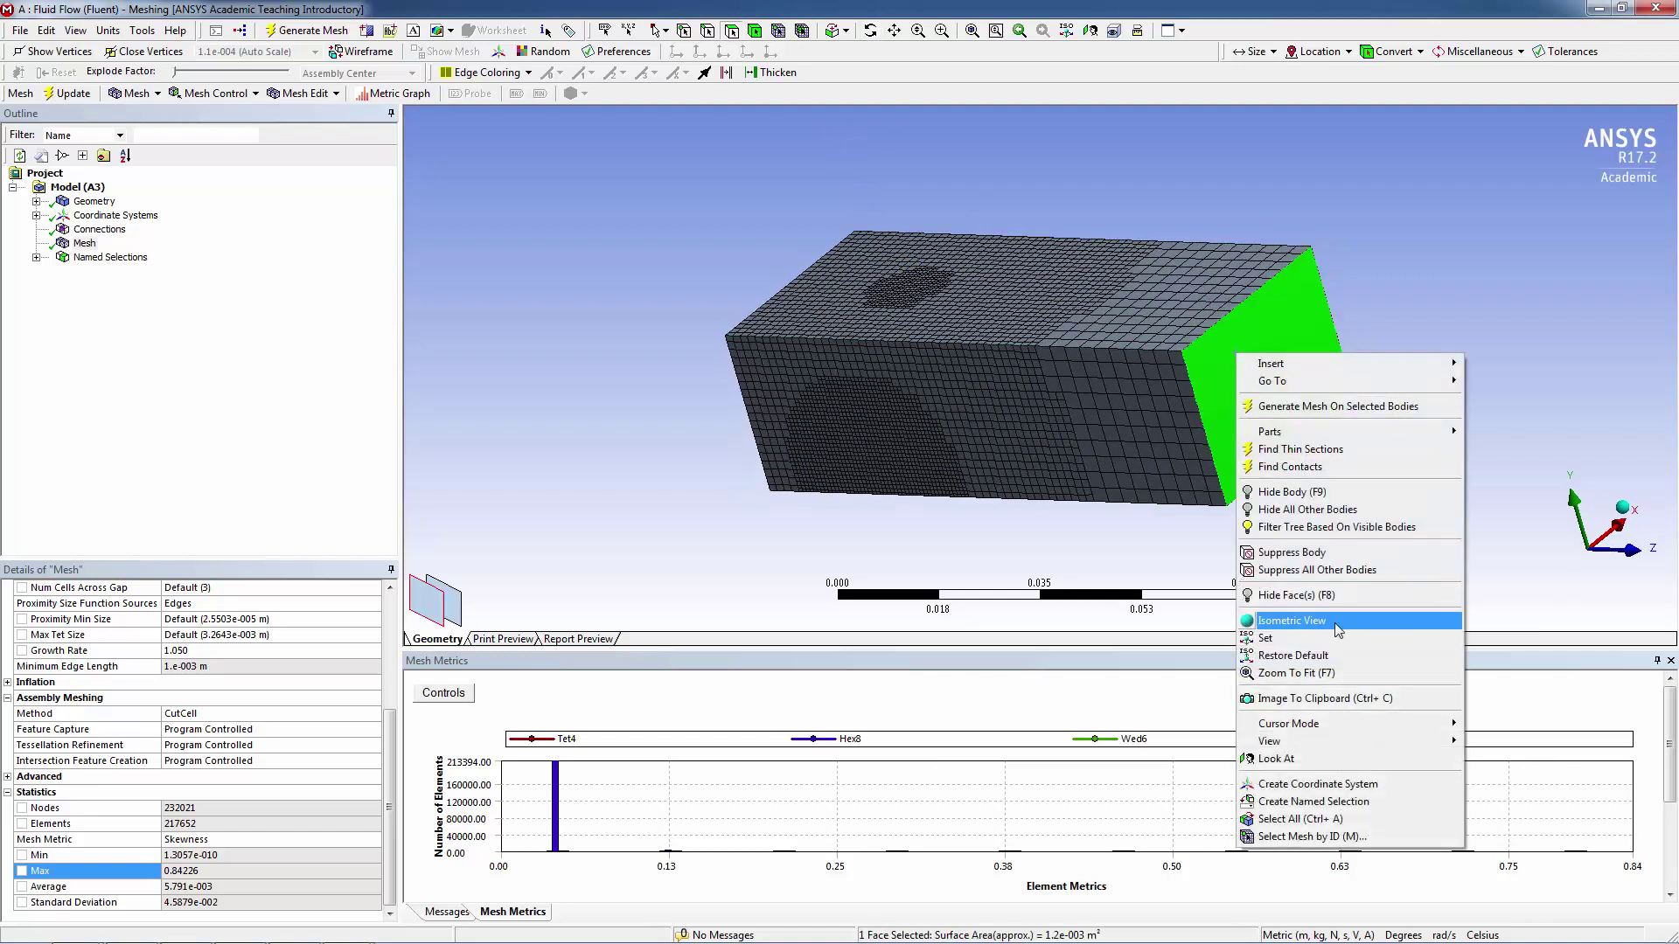
pyautogui.click(1322, 802)
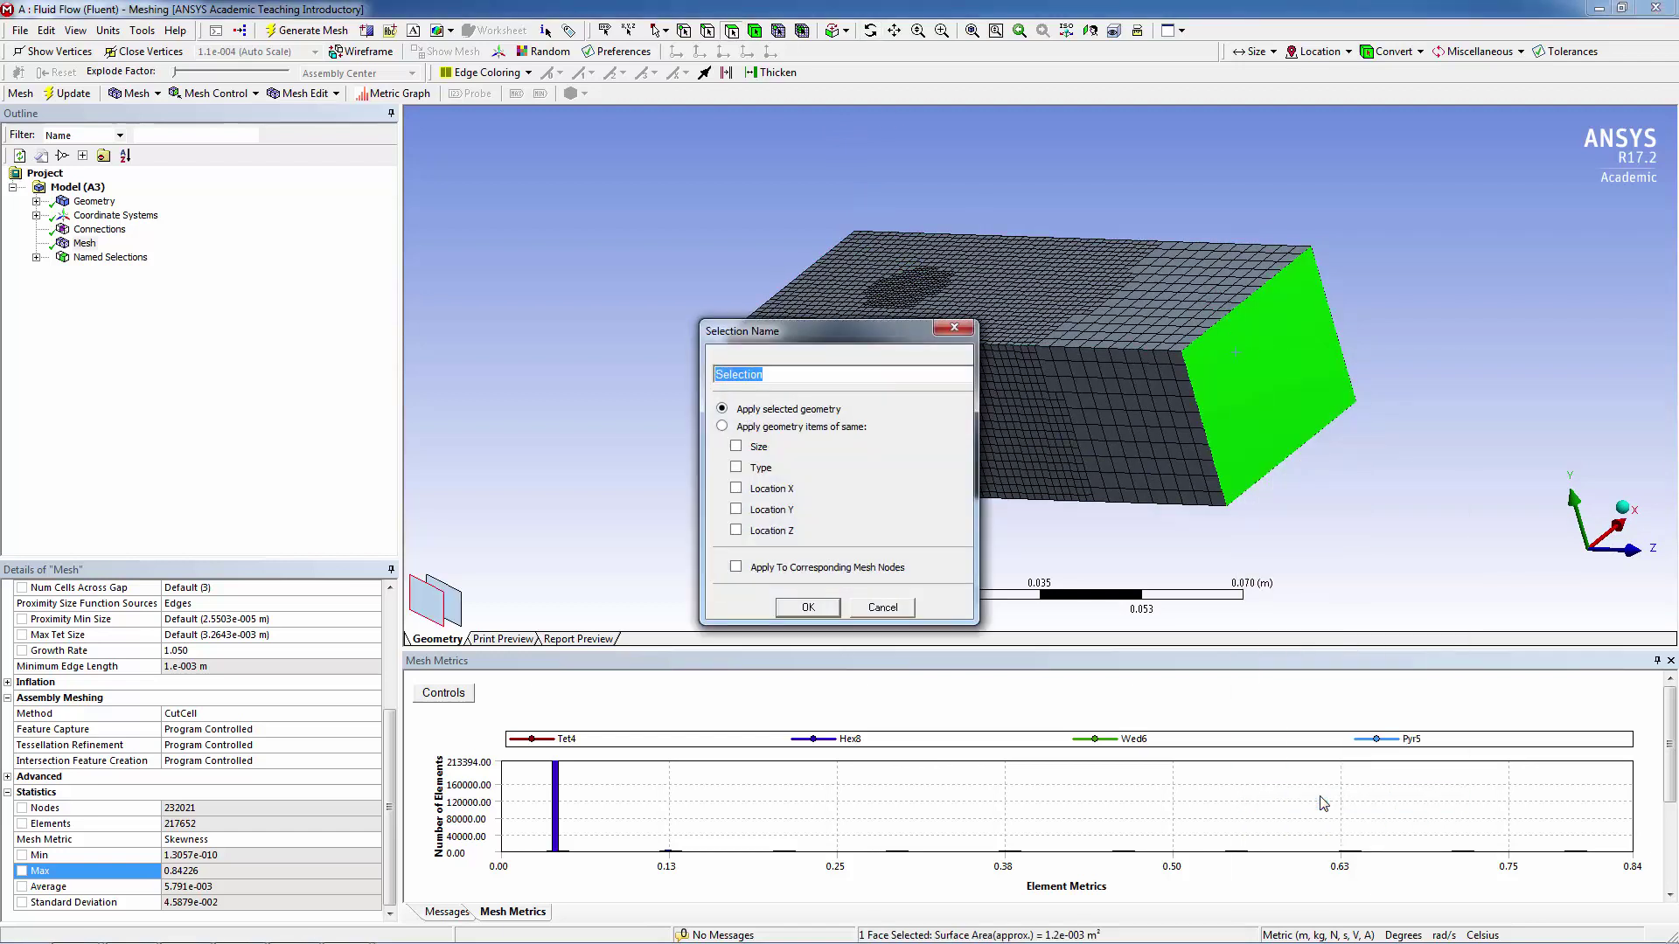
pyautogui.write('outlet')
pyautogui.press('Return')
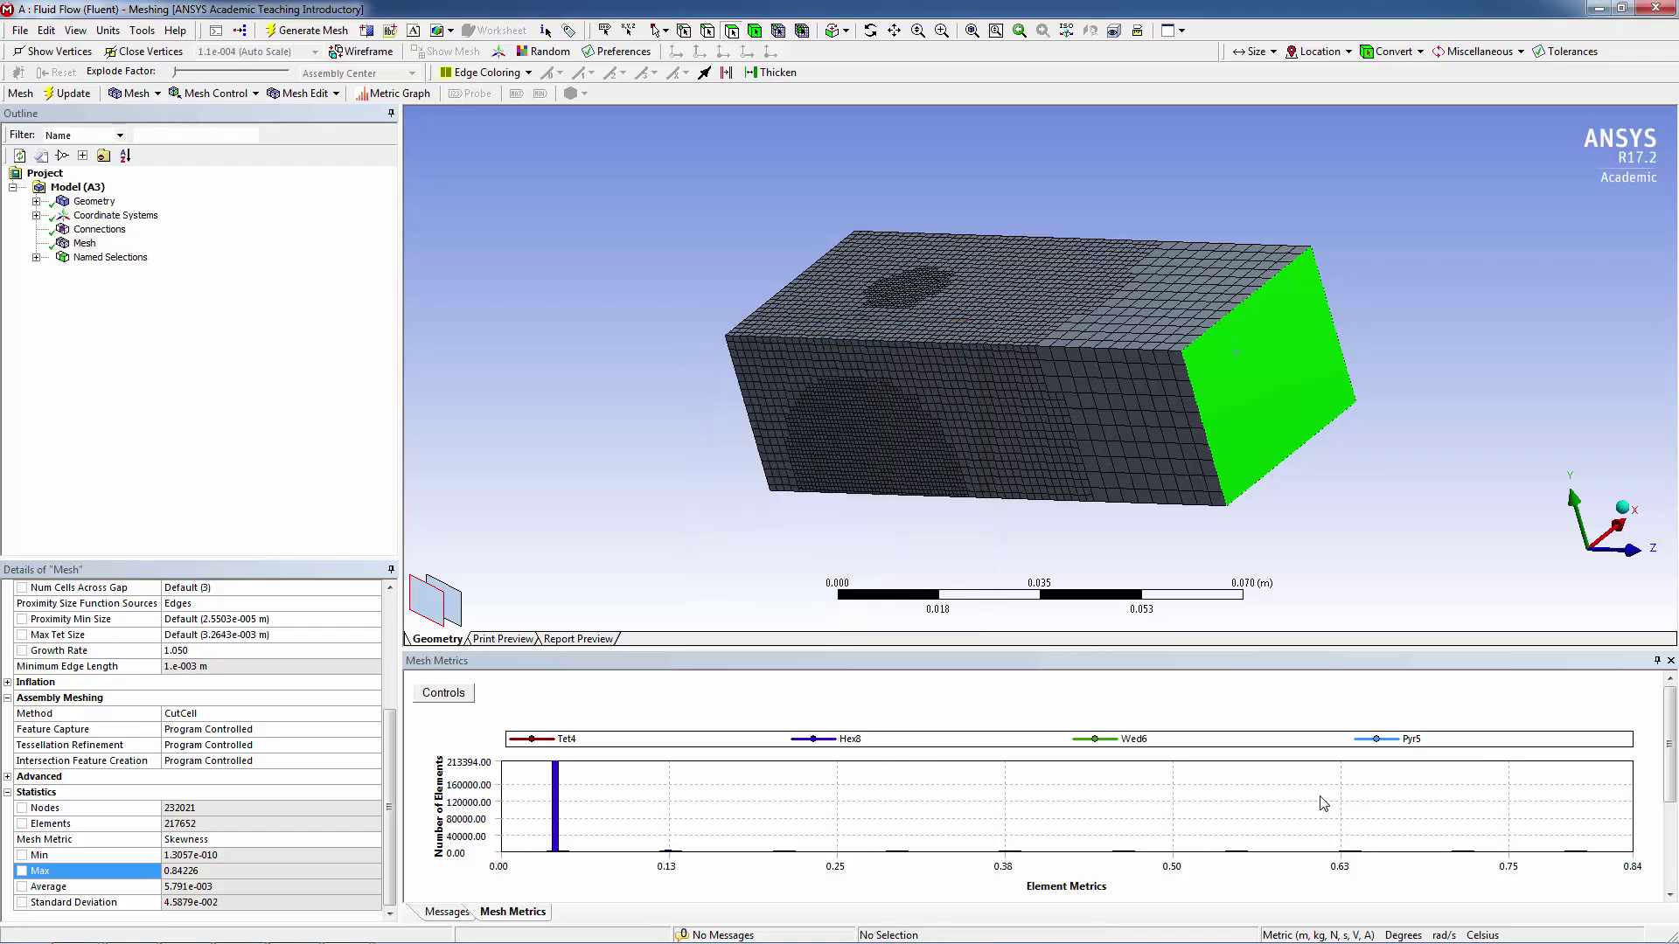
# Name the front, top and far side faces together as 'symmetry'.
pyautogui.click(1021, 429)
pyautogui.keyDown('ctrl'); pyautogui.click(1075, 319); pyautogui.keyUp('ctrl')
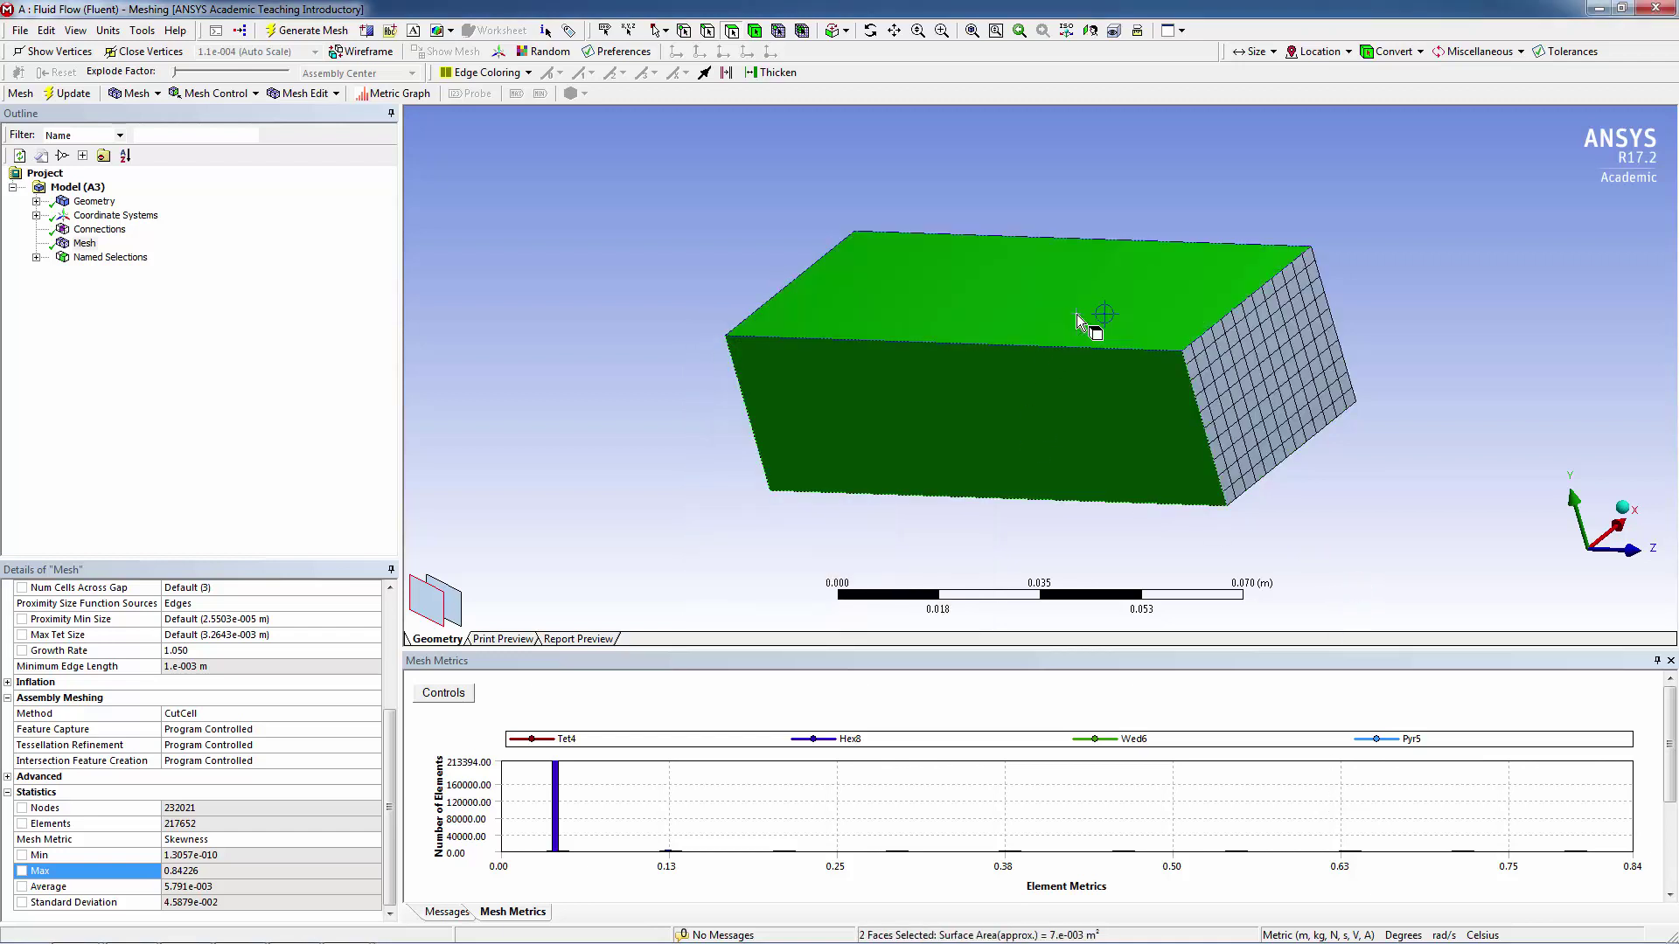
pyautogui.click(870, 31)
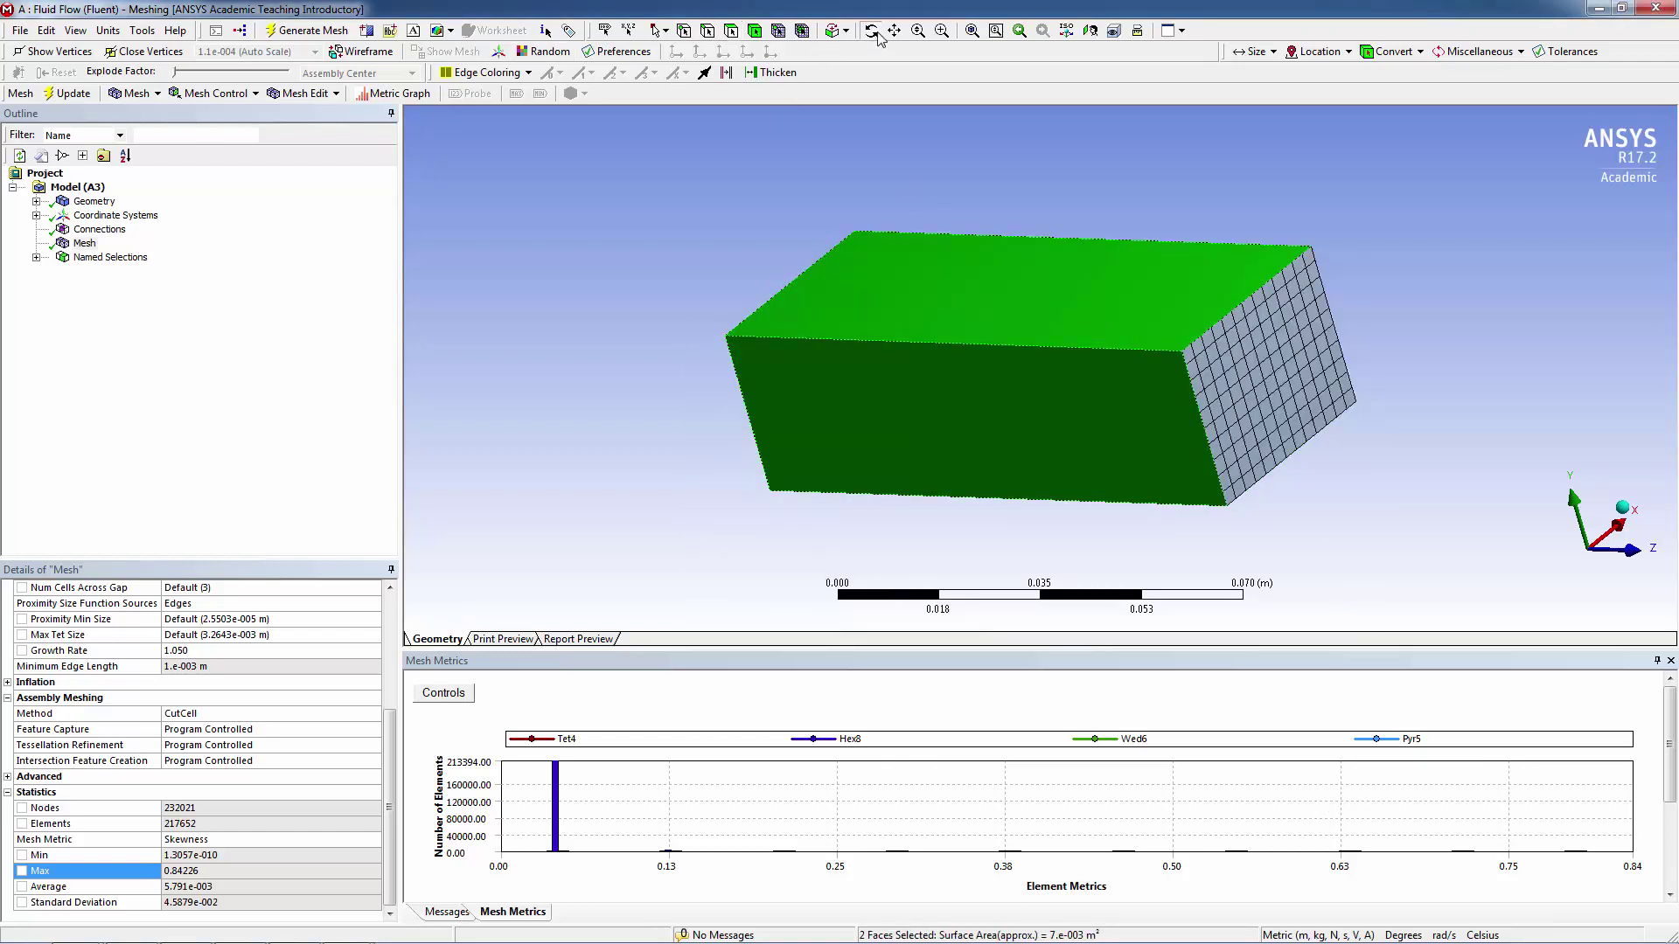
pyautogui.moveTo(1106, 231); pyautogui.dragTo(932, 413)
pyautogui.click(731, 31)
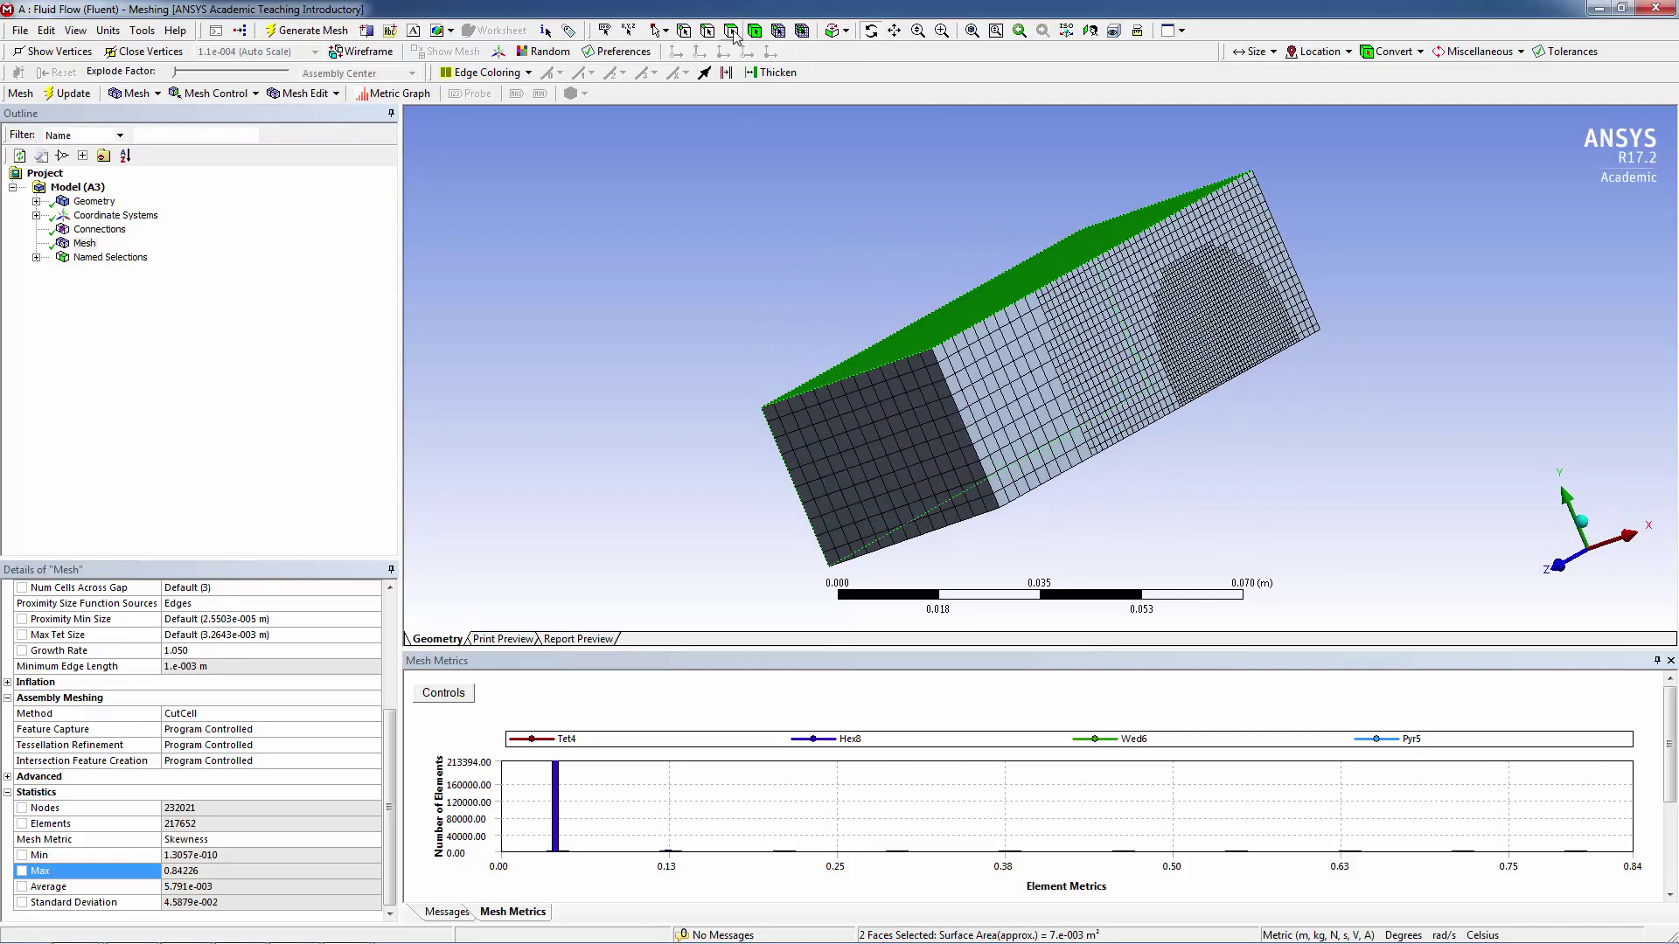
pyautogui.keyDown('ctrl'); pyautogui.click(1069, 319); pyautogui.keyUp('ctrl')
pyautogui.rightClick(1069, 319)
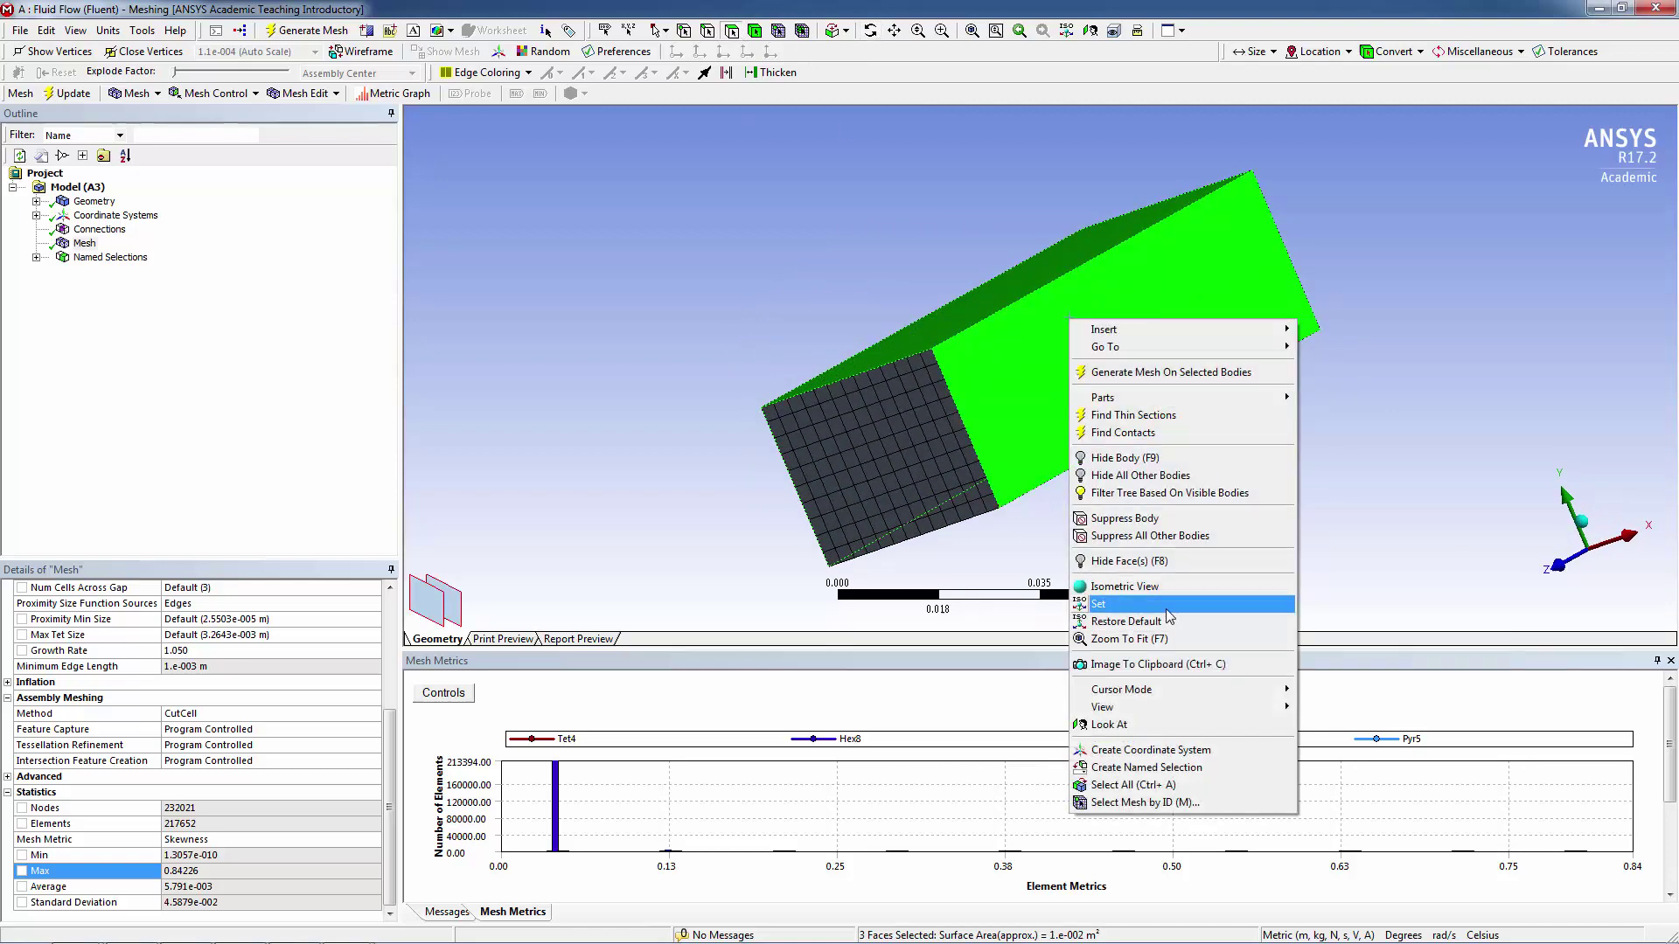
pyautogui.click(1153, 768)
pyautogui.write('s')
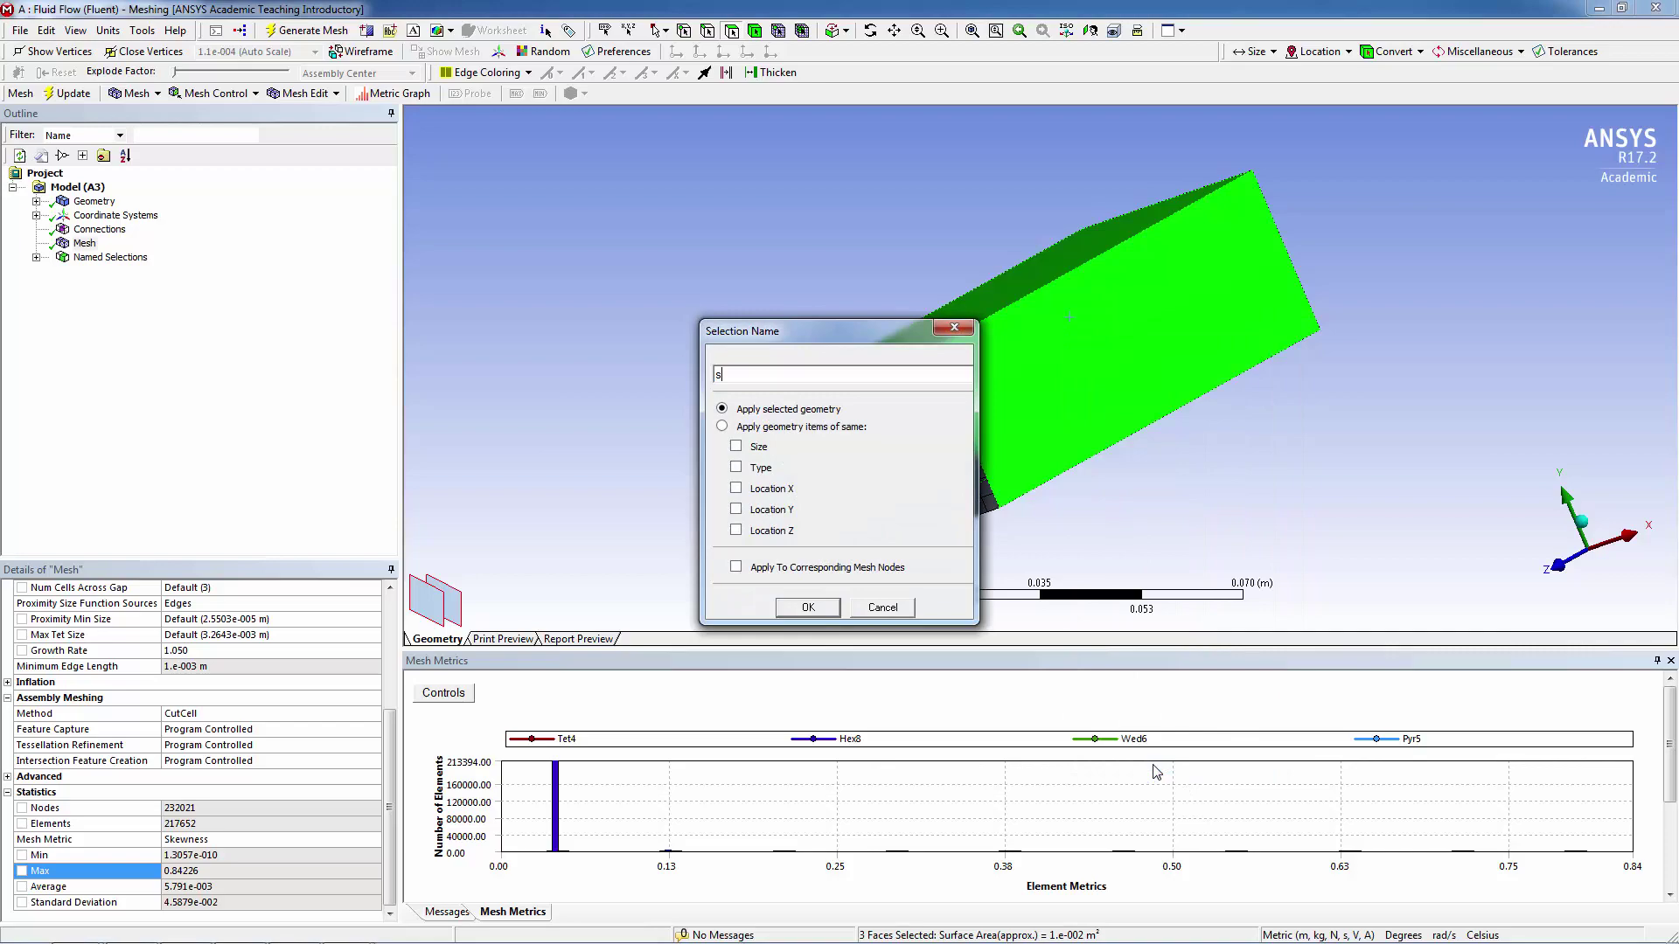
pyautogui.write('ymmetry')
pyautogui.press('Return')
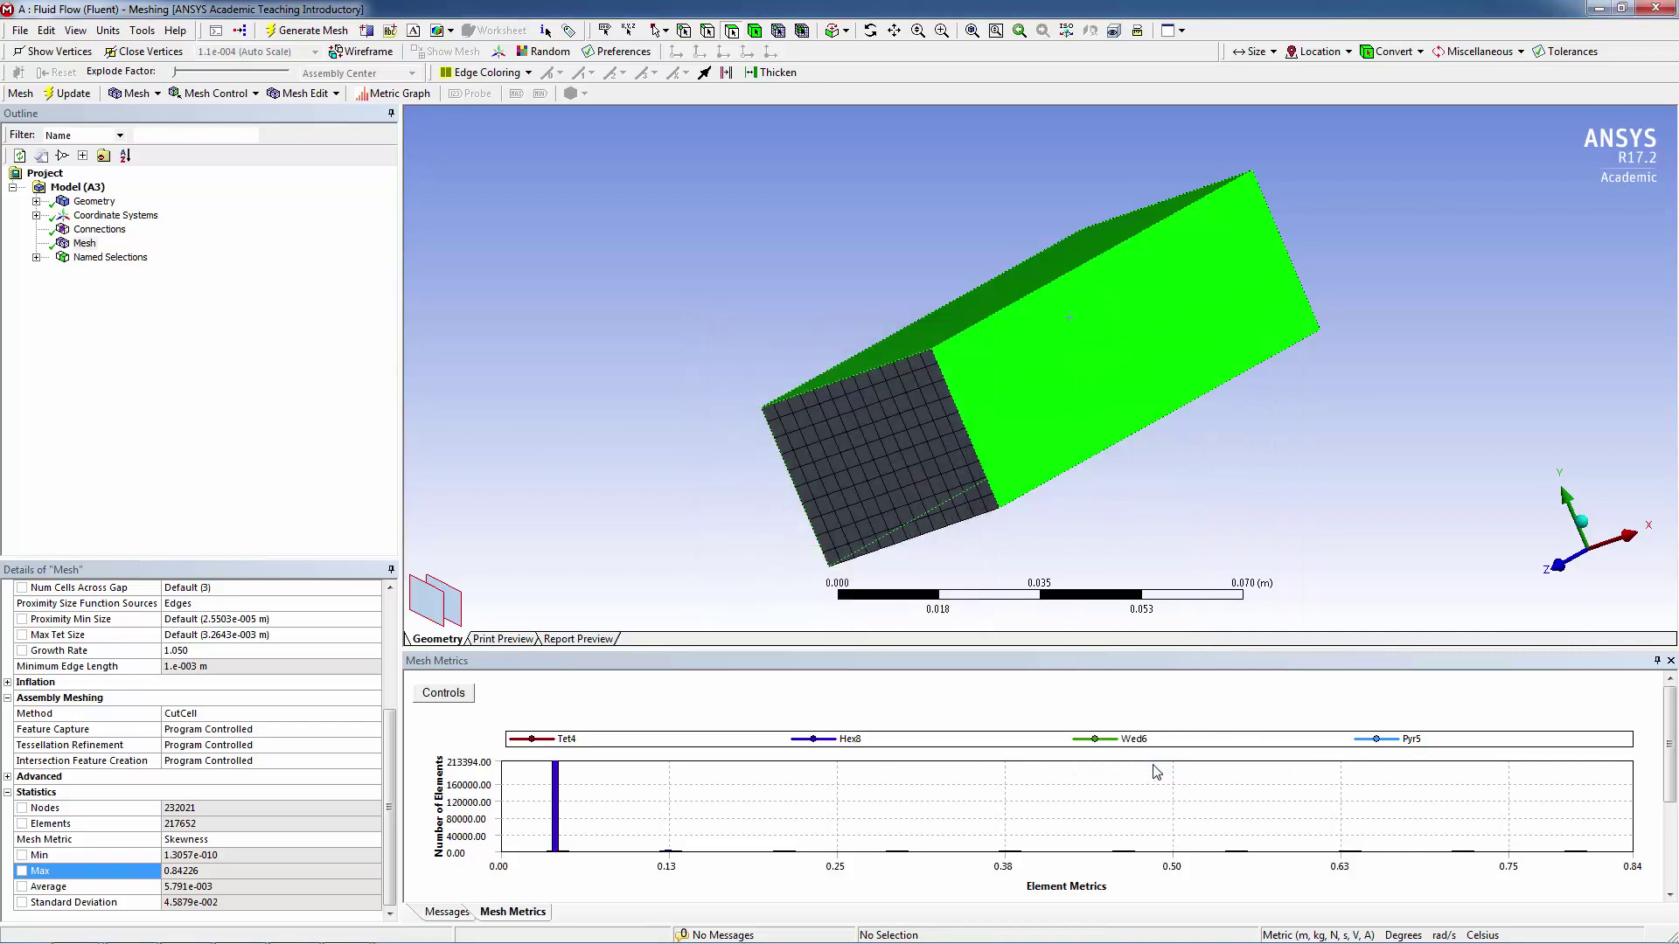
# Name the large side face 'walls_adiabatic'.
pyautogui.click(868, 32)
pyautogui.moveTo(883, 262); pyautogui.dragTo(910, 187)
pyautogui.click(730, 32)
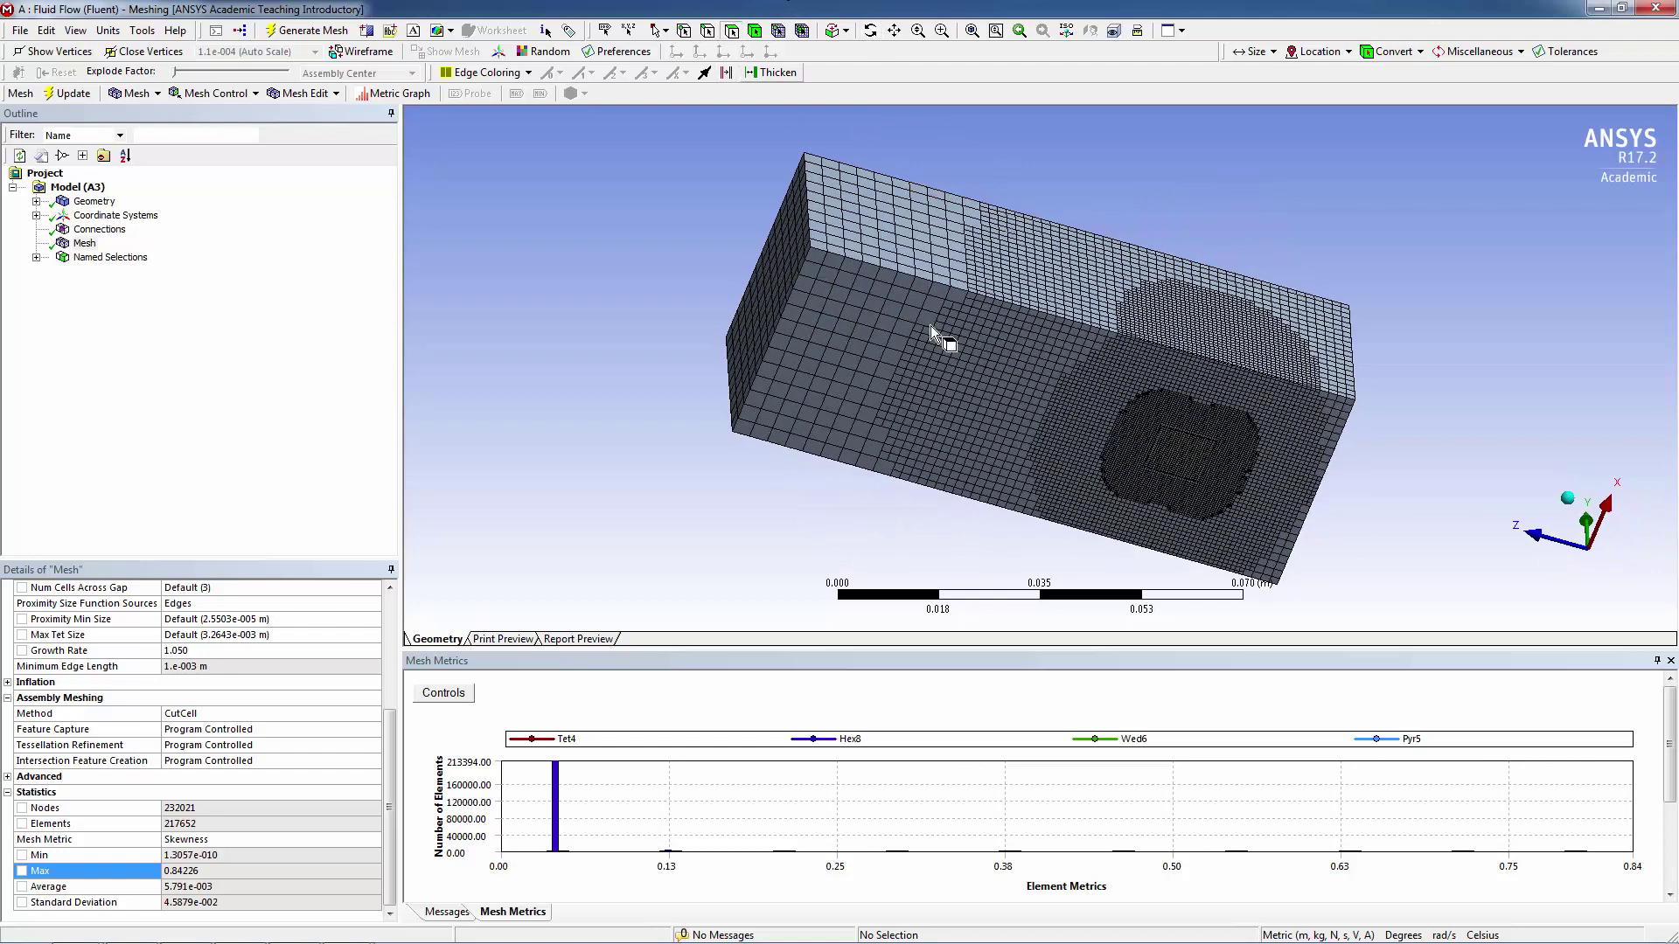
pyautogui.click(939, 338)
pyautogui.rightClick(939, 338)
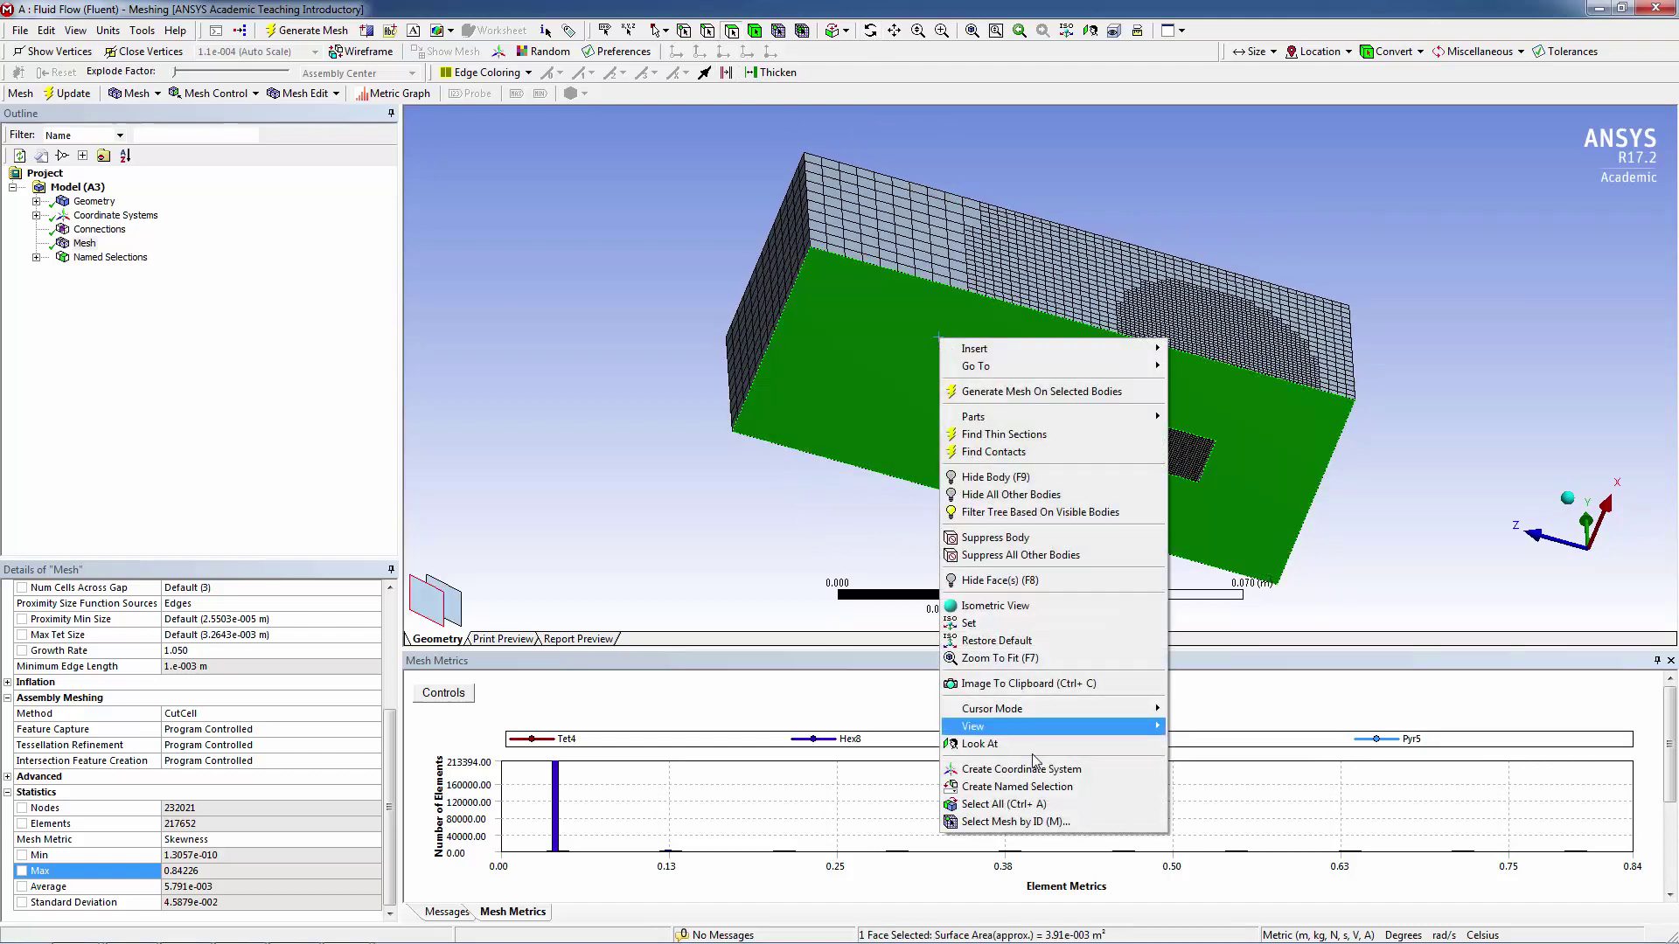
pyautogui.click(1033, 787)
pyautogui.write('walls')
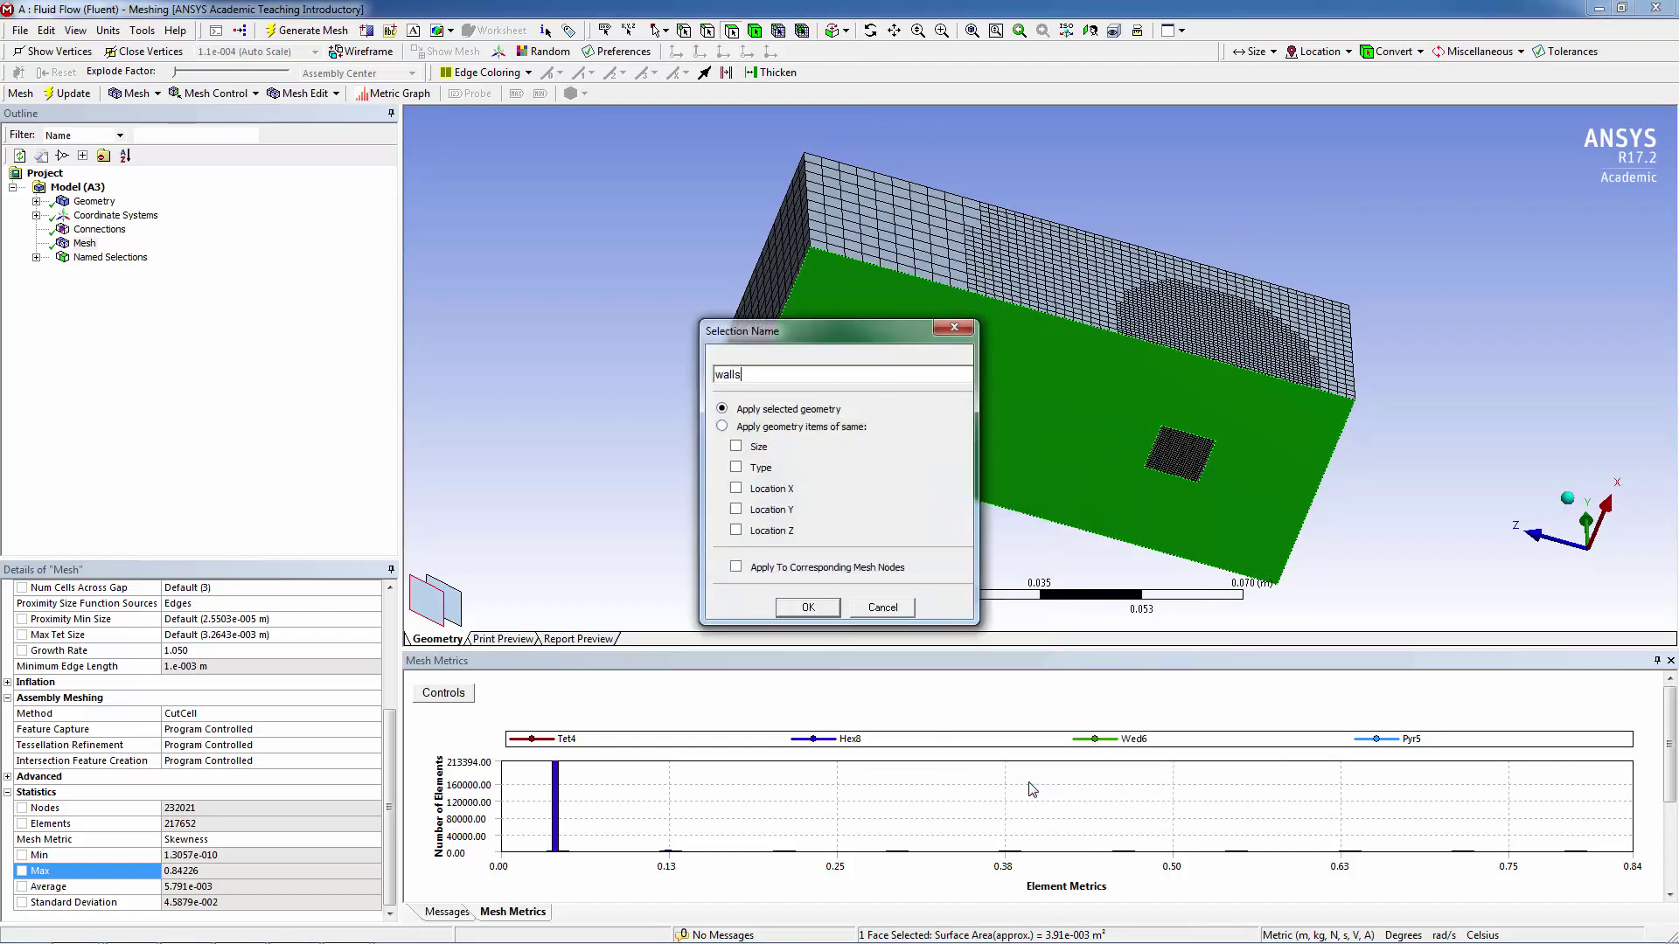
pyautogui.write('_adiabatic')
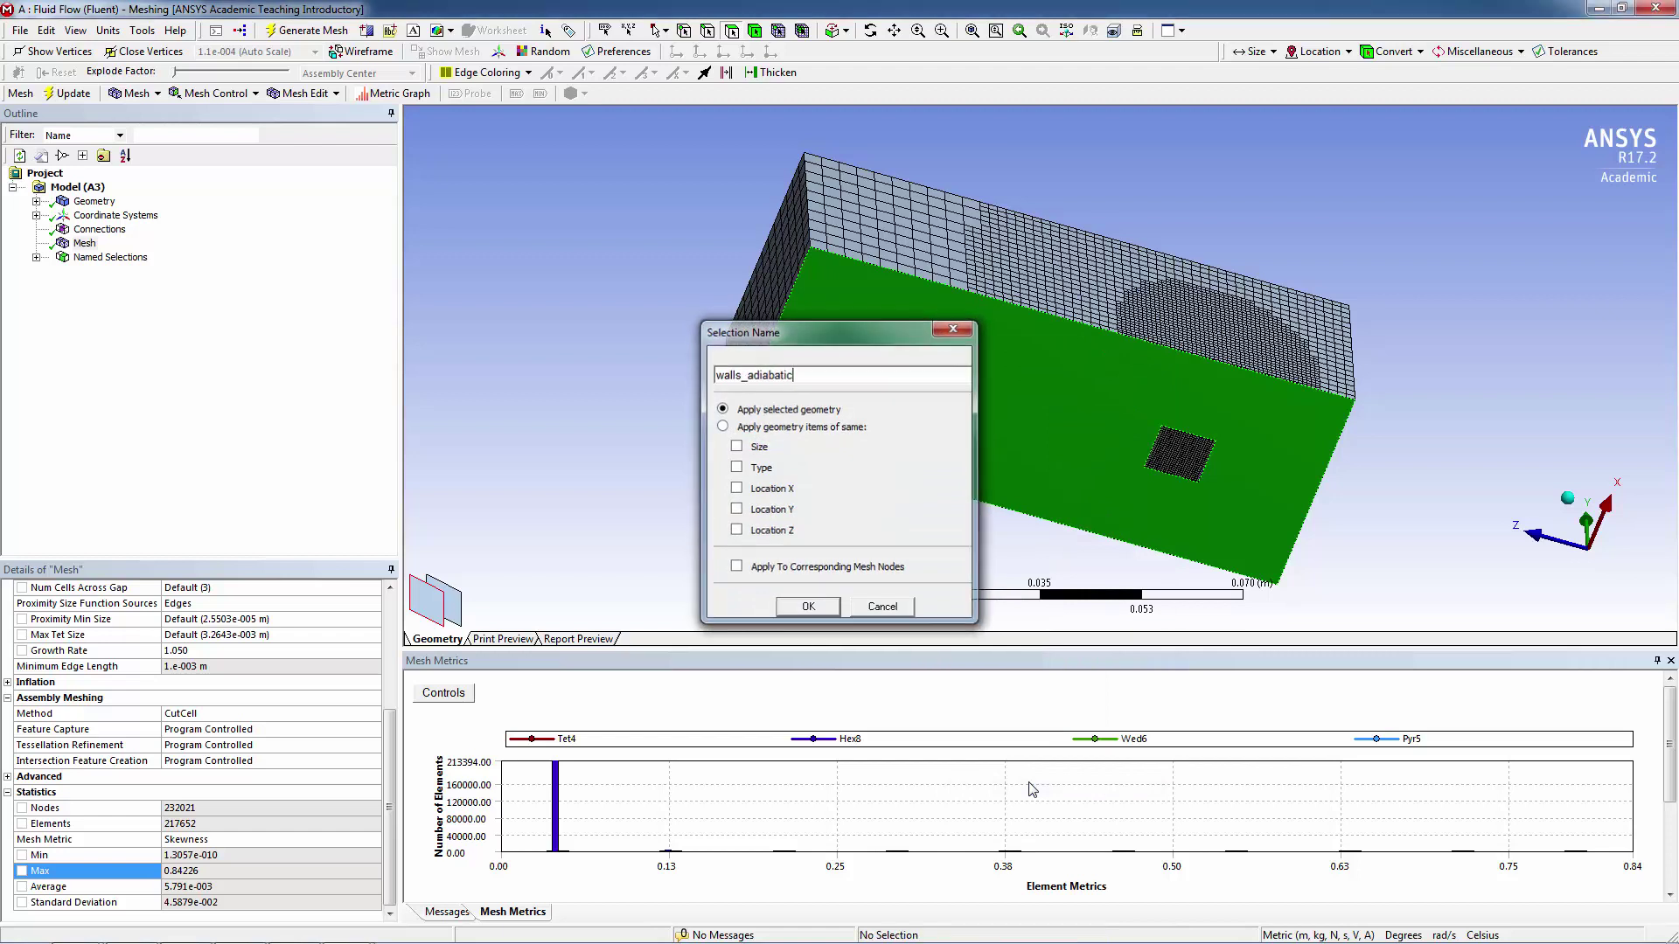
pyautogui.press('Return')
# Name the small heater face on the heat sink base 'walls_hesat_flux'.
pyautogui.click(1184, 461)
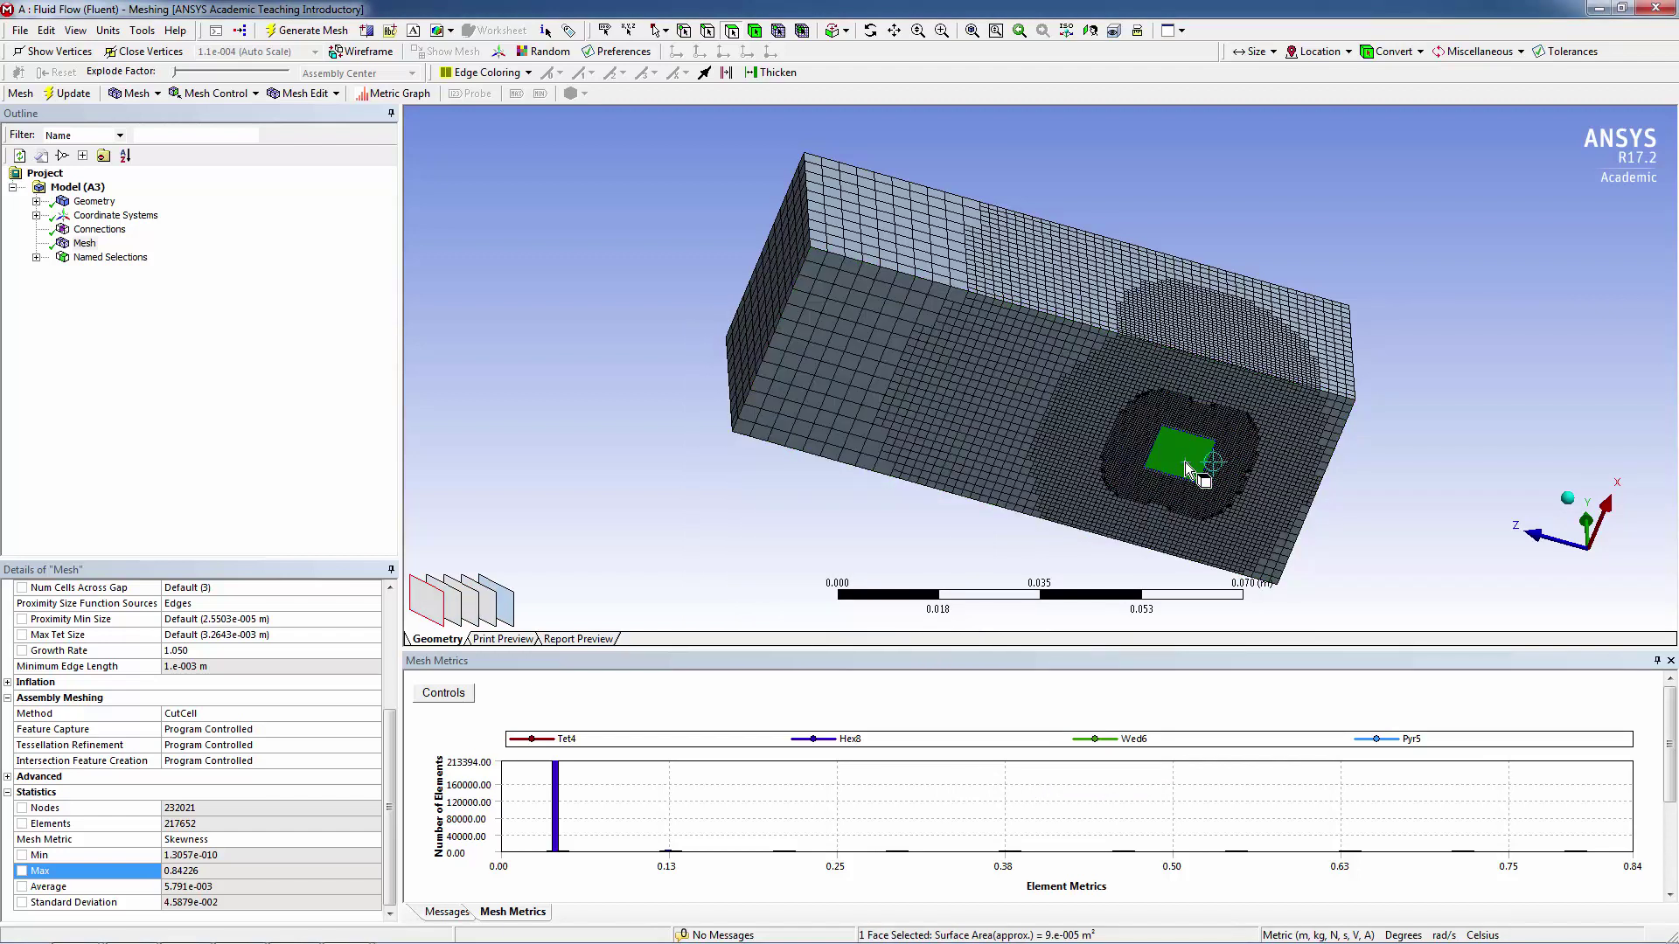
pyautogui.rightClick(1184, 462)
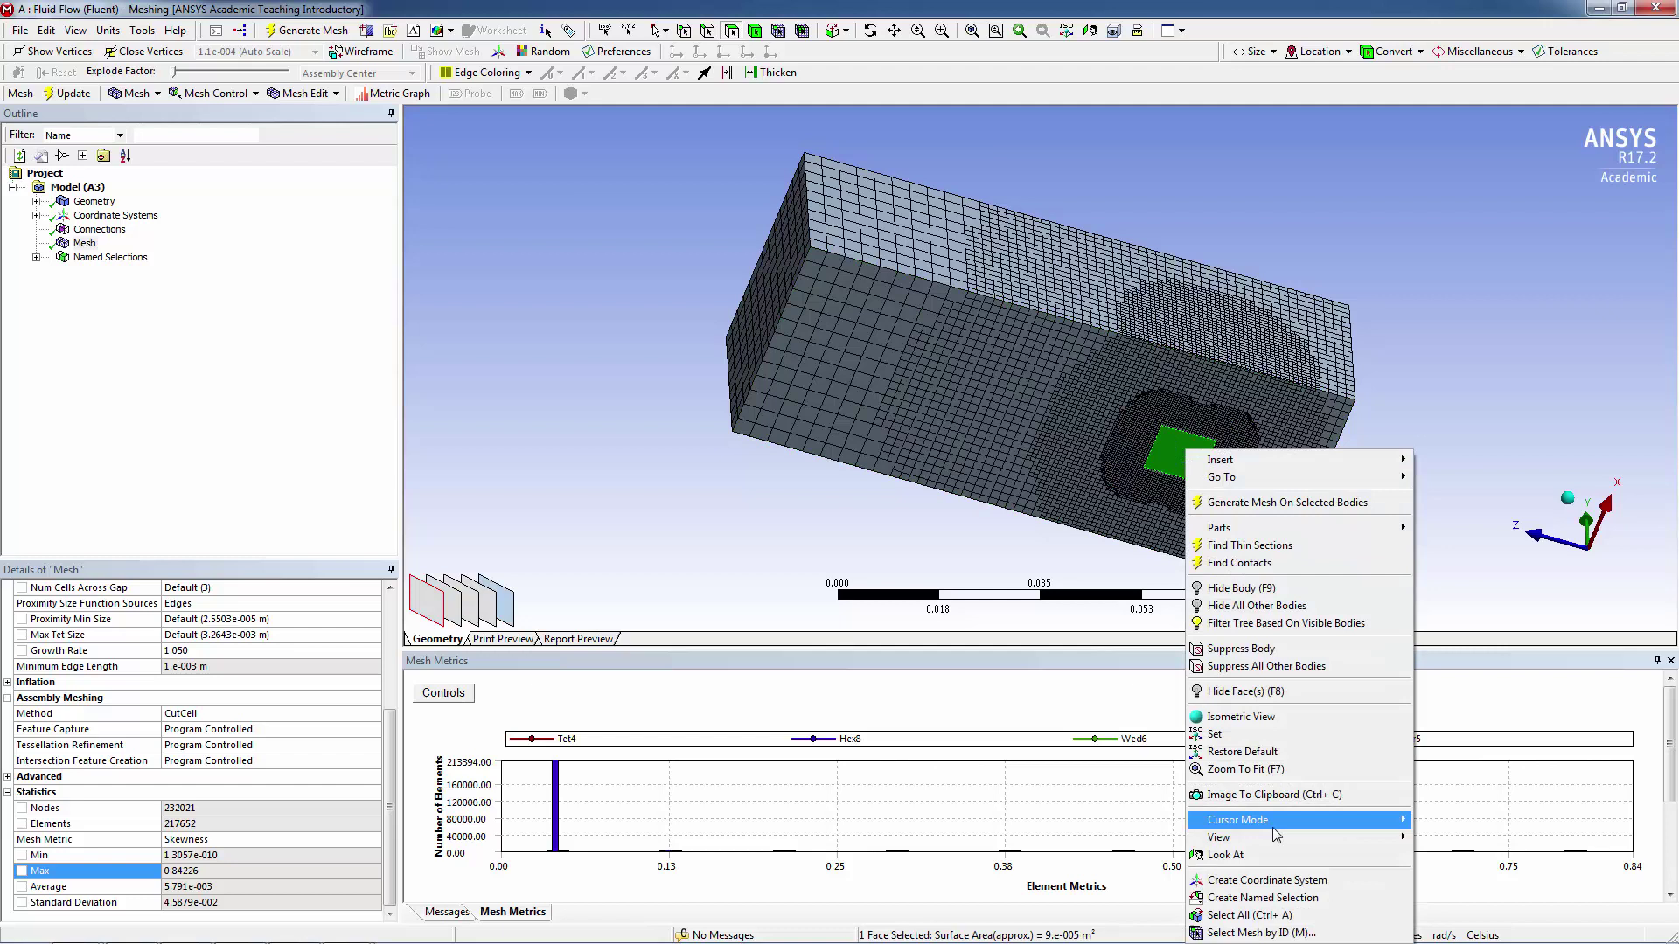
pyautogui.click(1279, 898)
pyautogui.write('walls_hesat_flux')
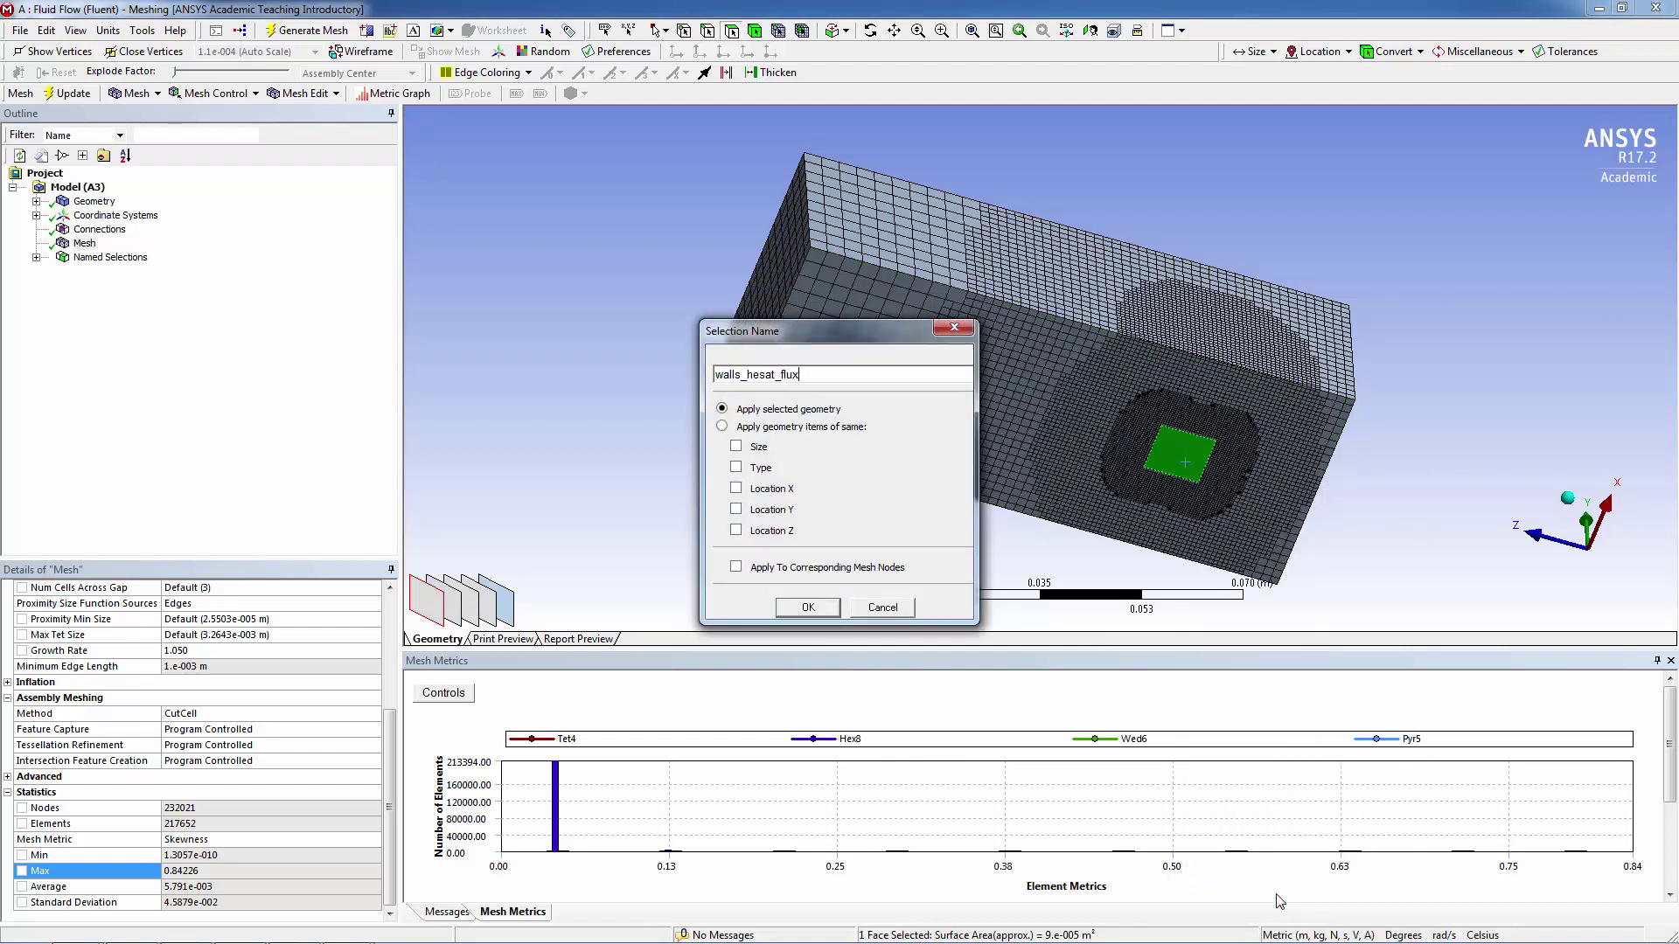
pyautogui.press('Return')
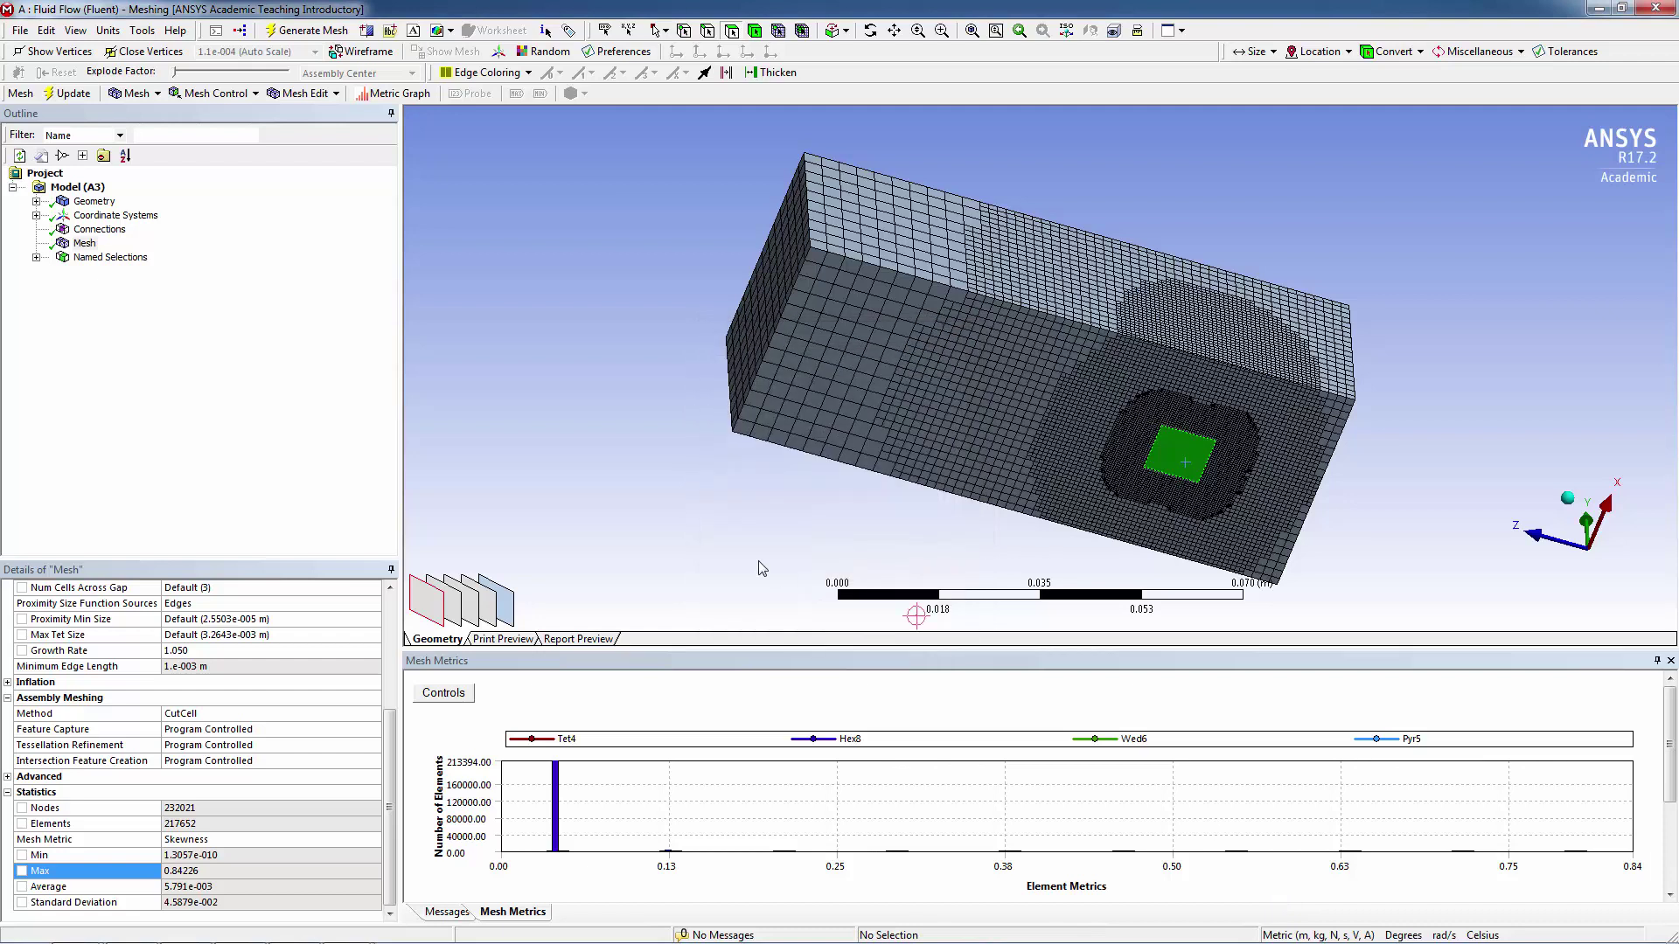
# Update the Mesh cell in Workbench so the named selections reach Fluent.
pyautogui.click(37, 257)
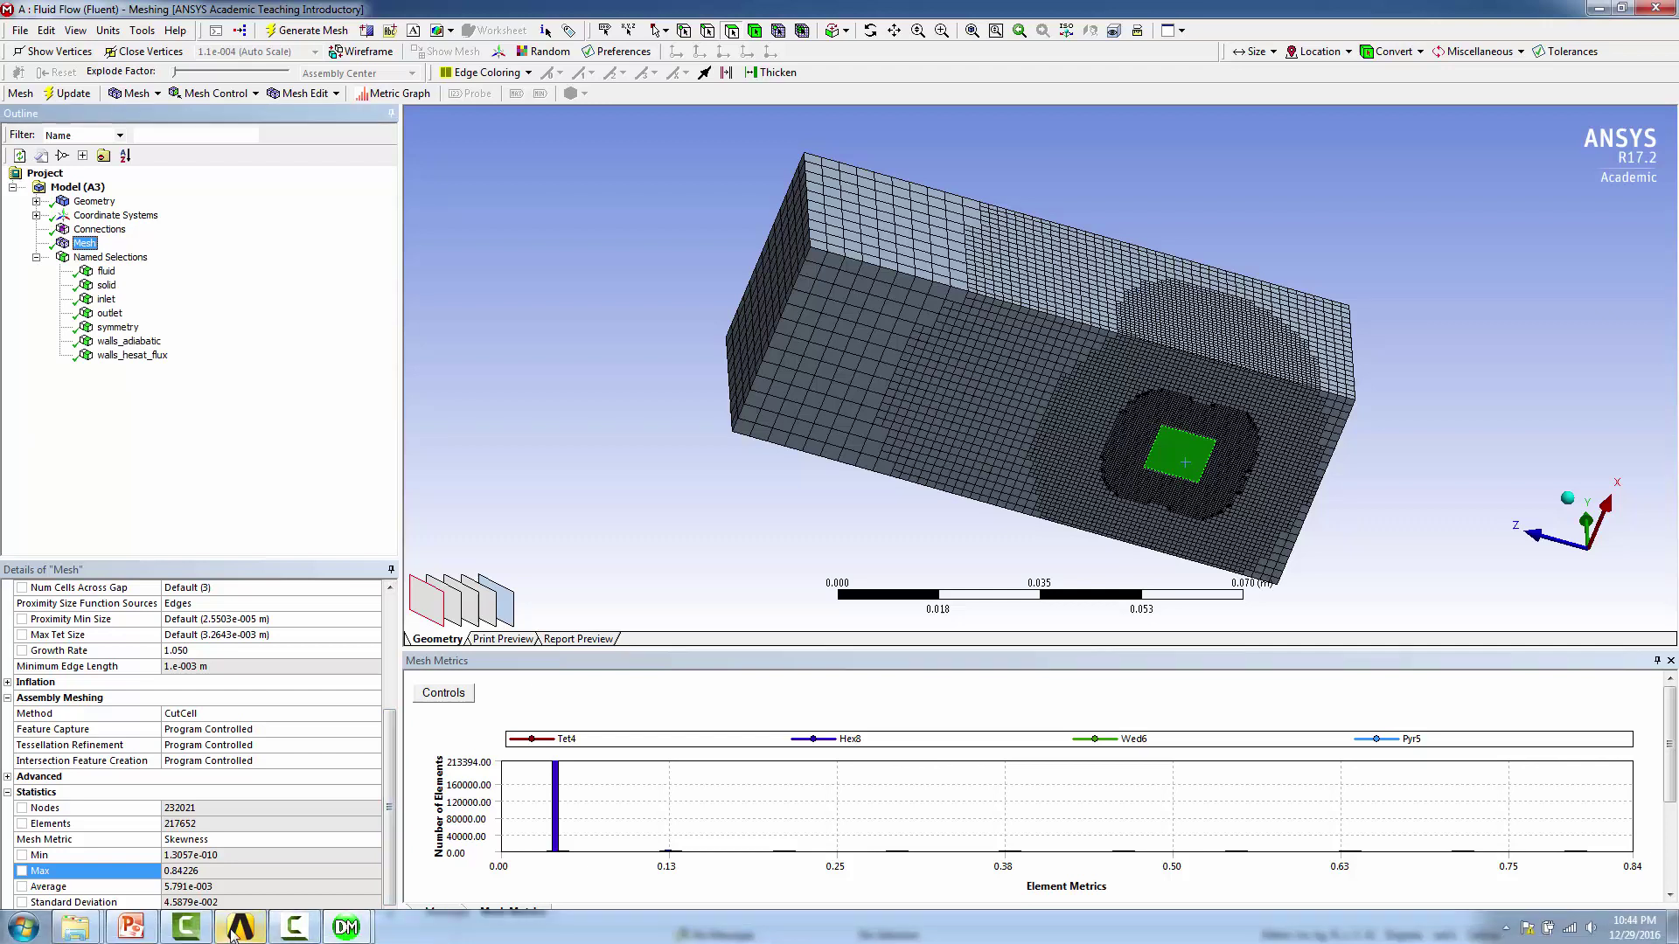
pyautogui.click(234, 934)
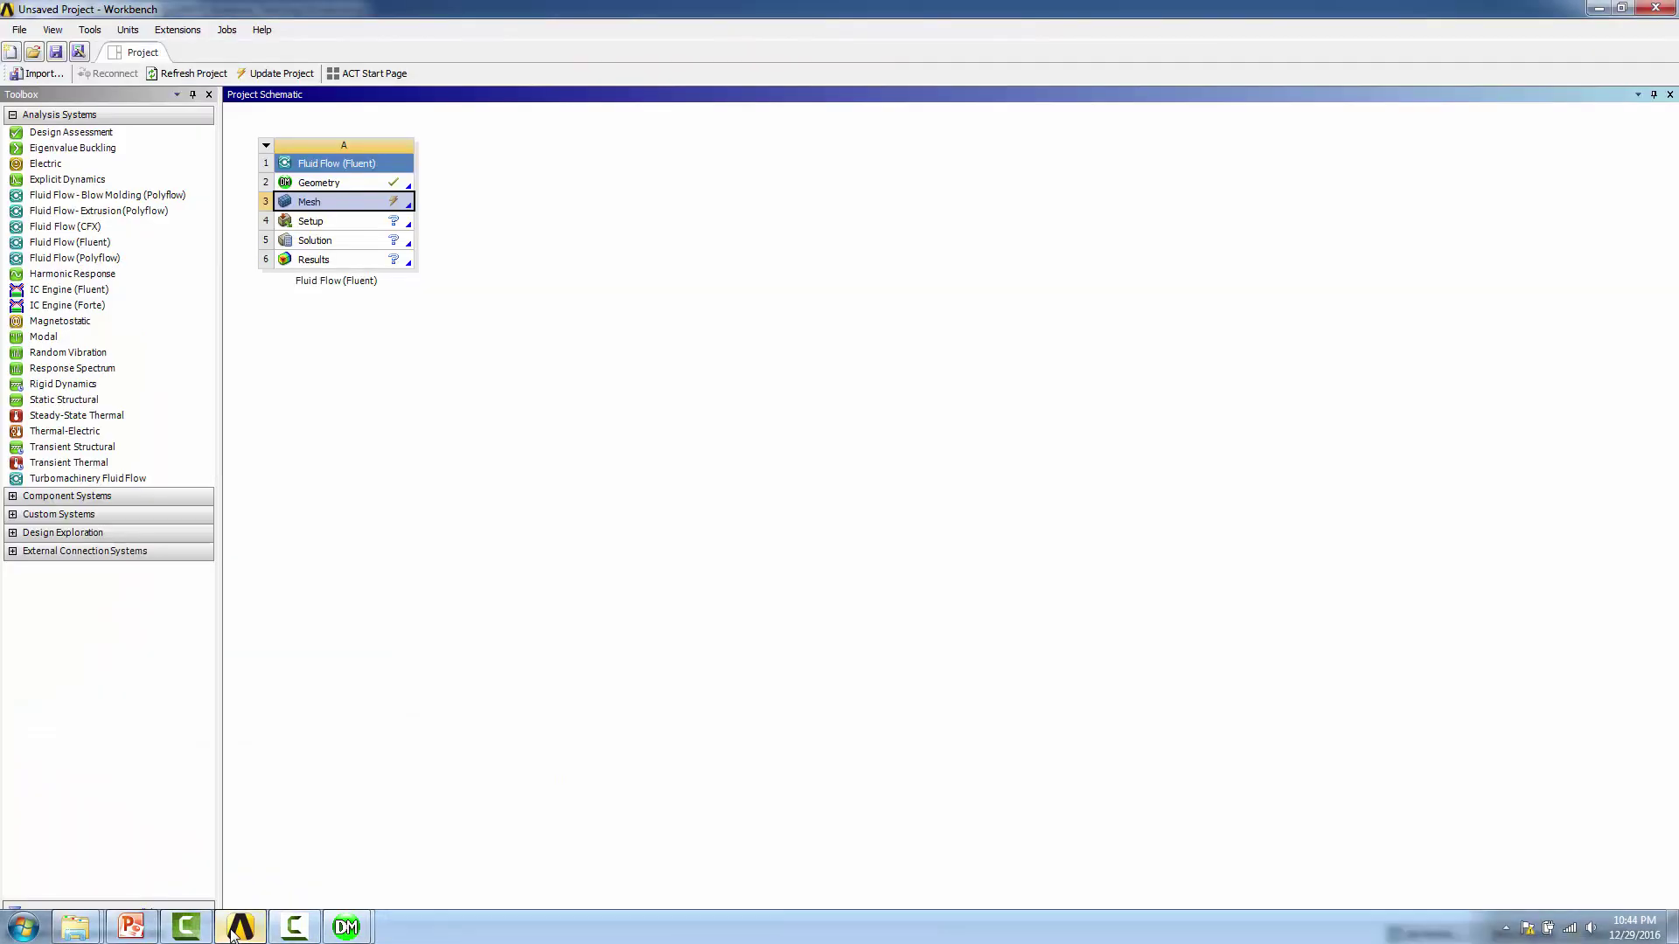
pyautogui.rightClick(308, 205)
pyautogui.click(360, 281)
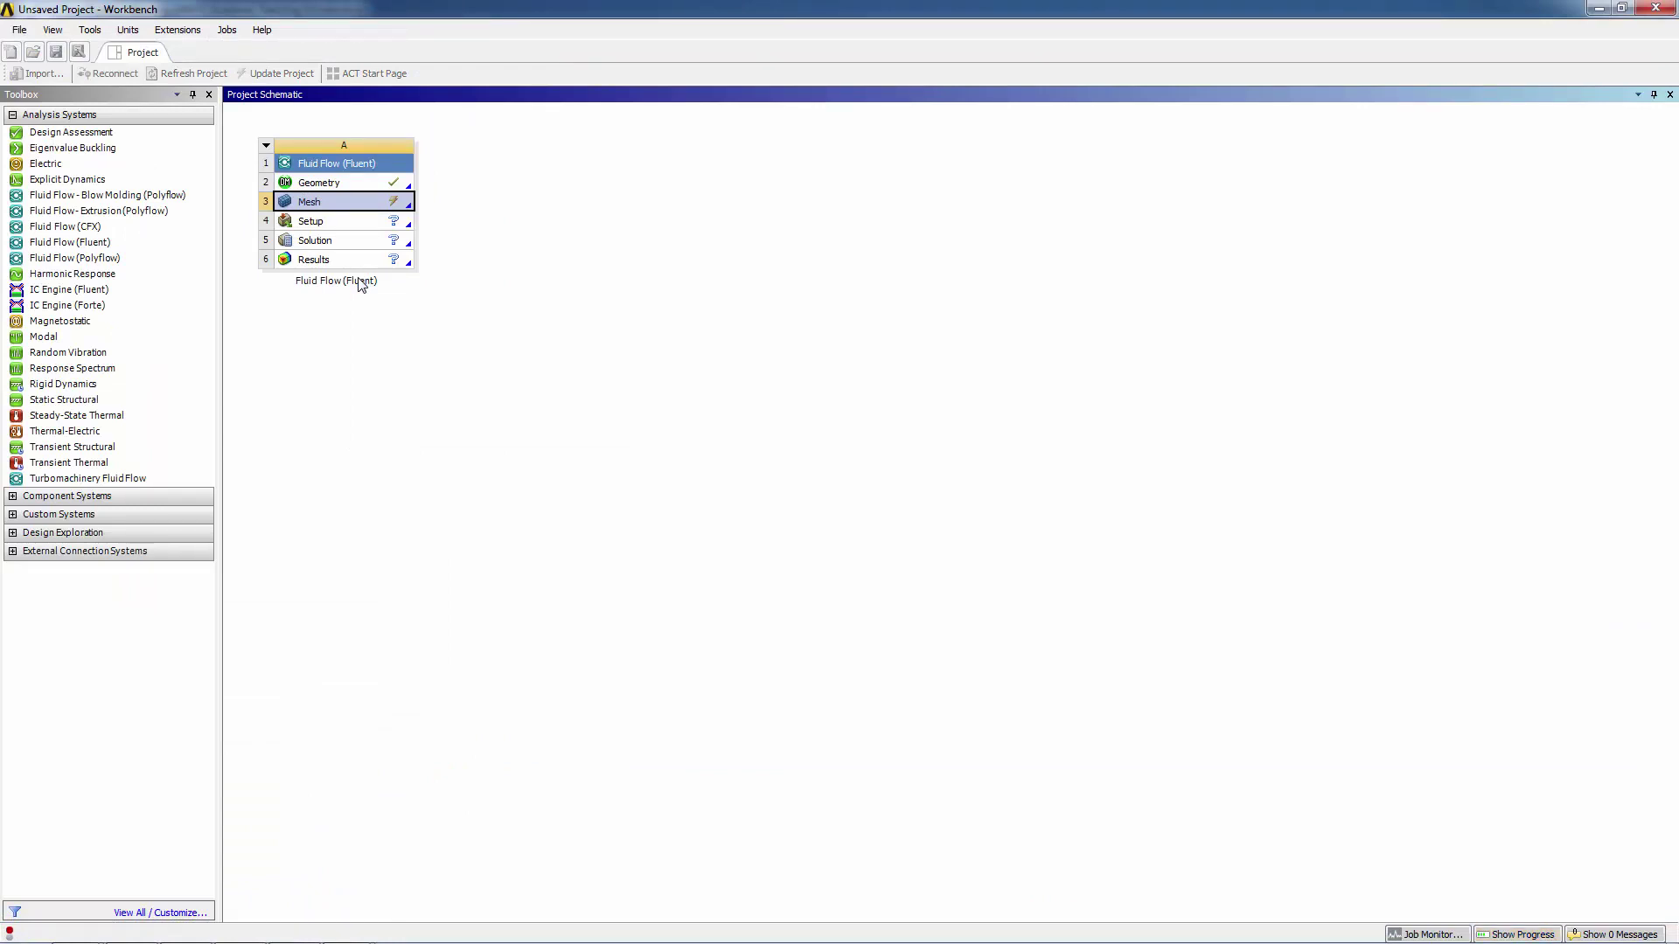
# Launch Fluent from Setup in Double Precision, Parallel with 2 processes, and maximize it.
pyautogui.doubleClick(339, 228)
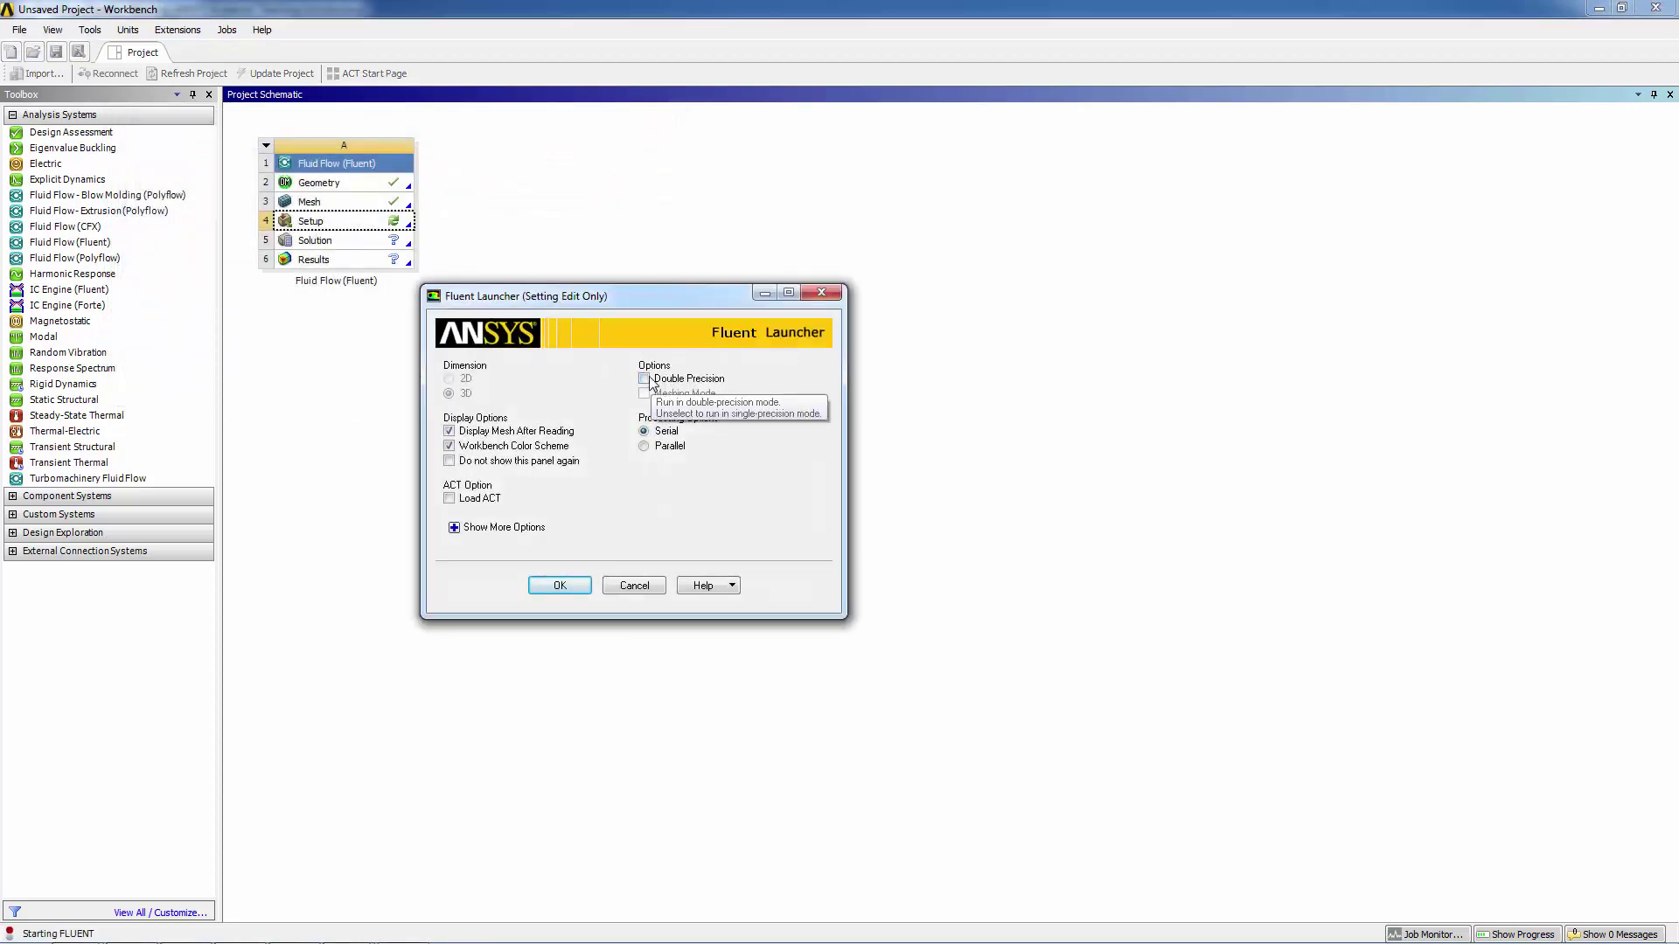
pyautogui.click(645, 379)
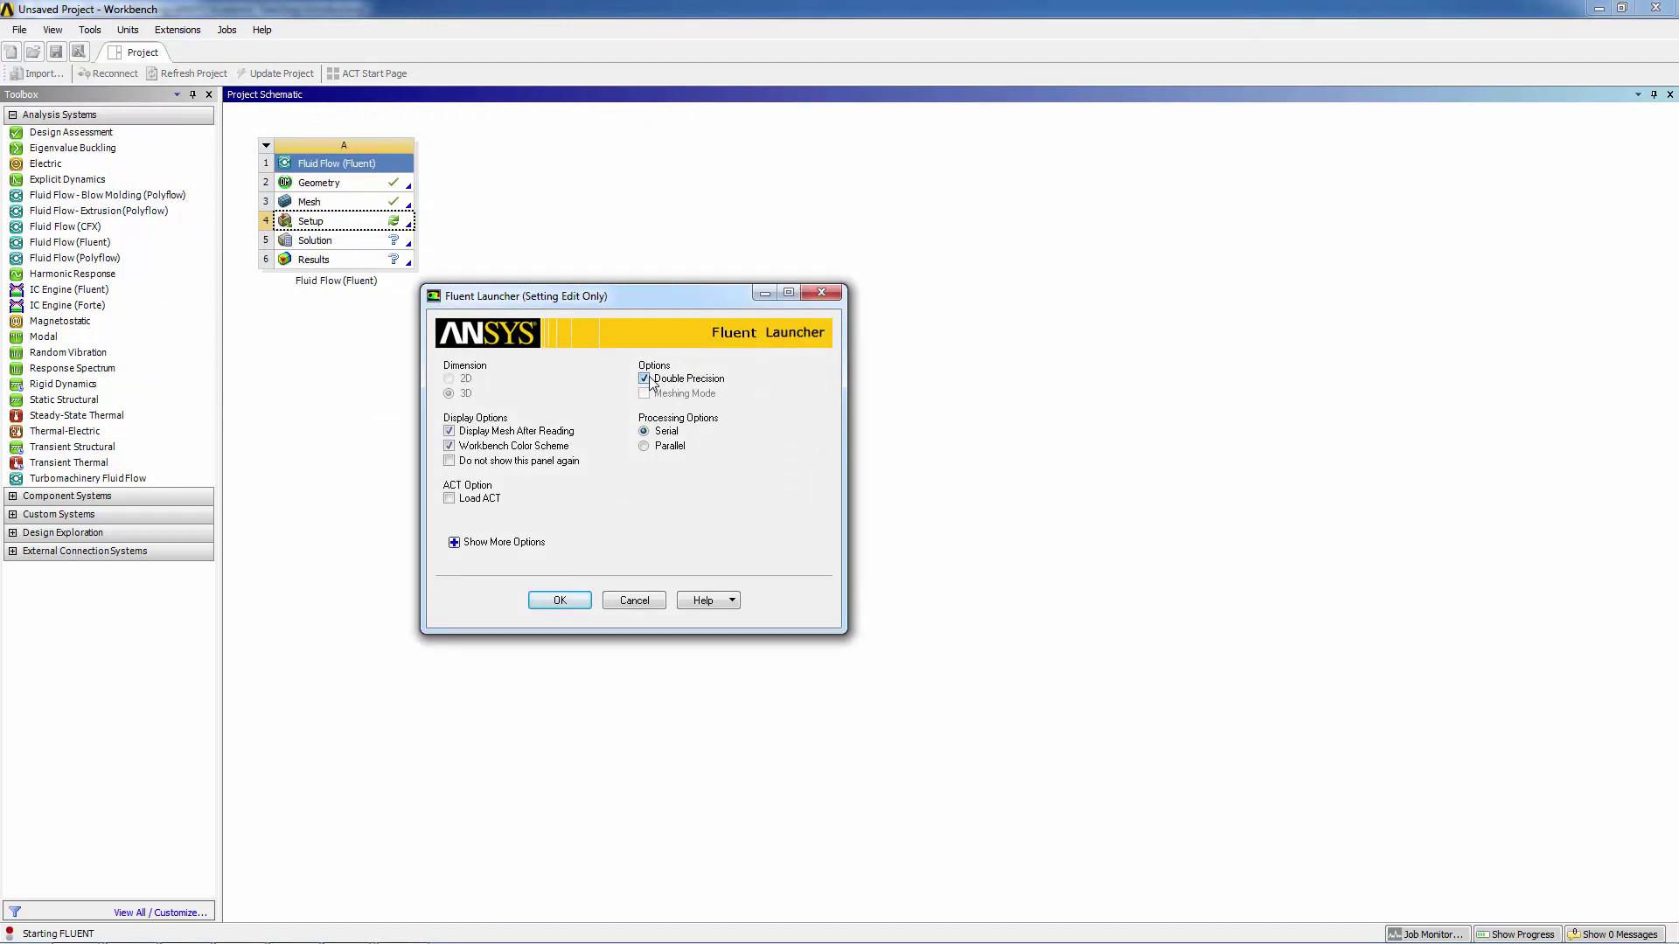
pyautogui.click(645, 447)
pyautogui.click(714, 512)
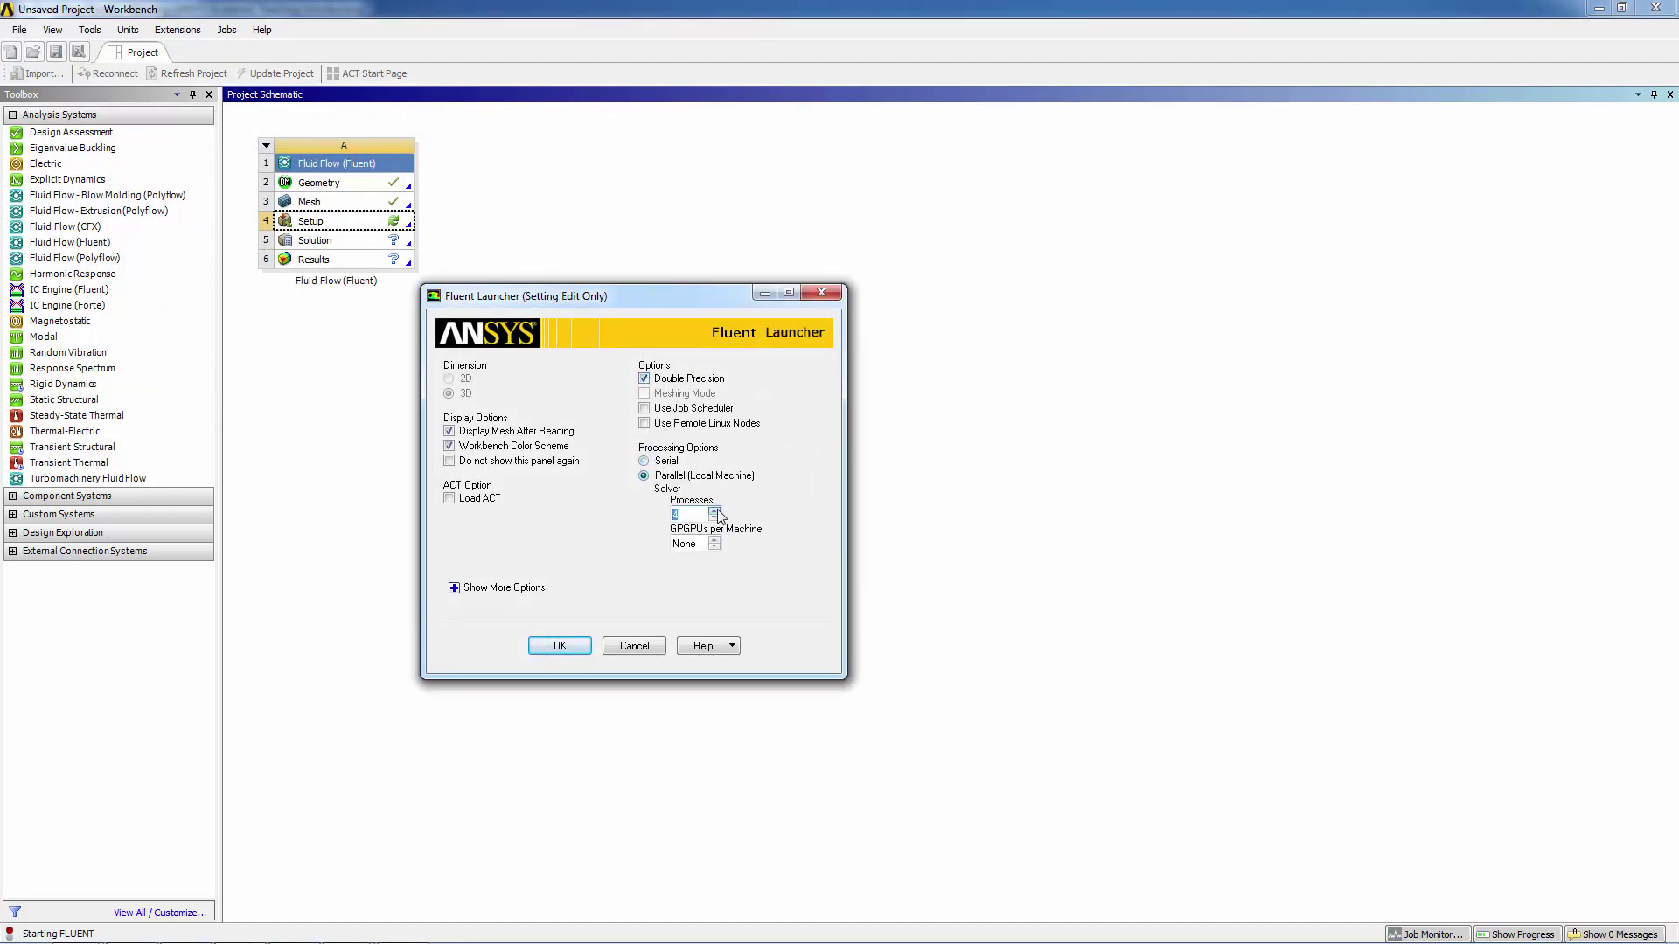
pyautogui.click(560, 646)
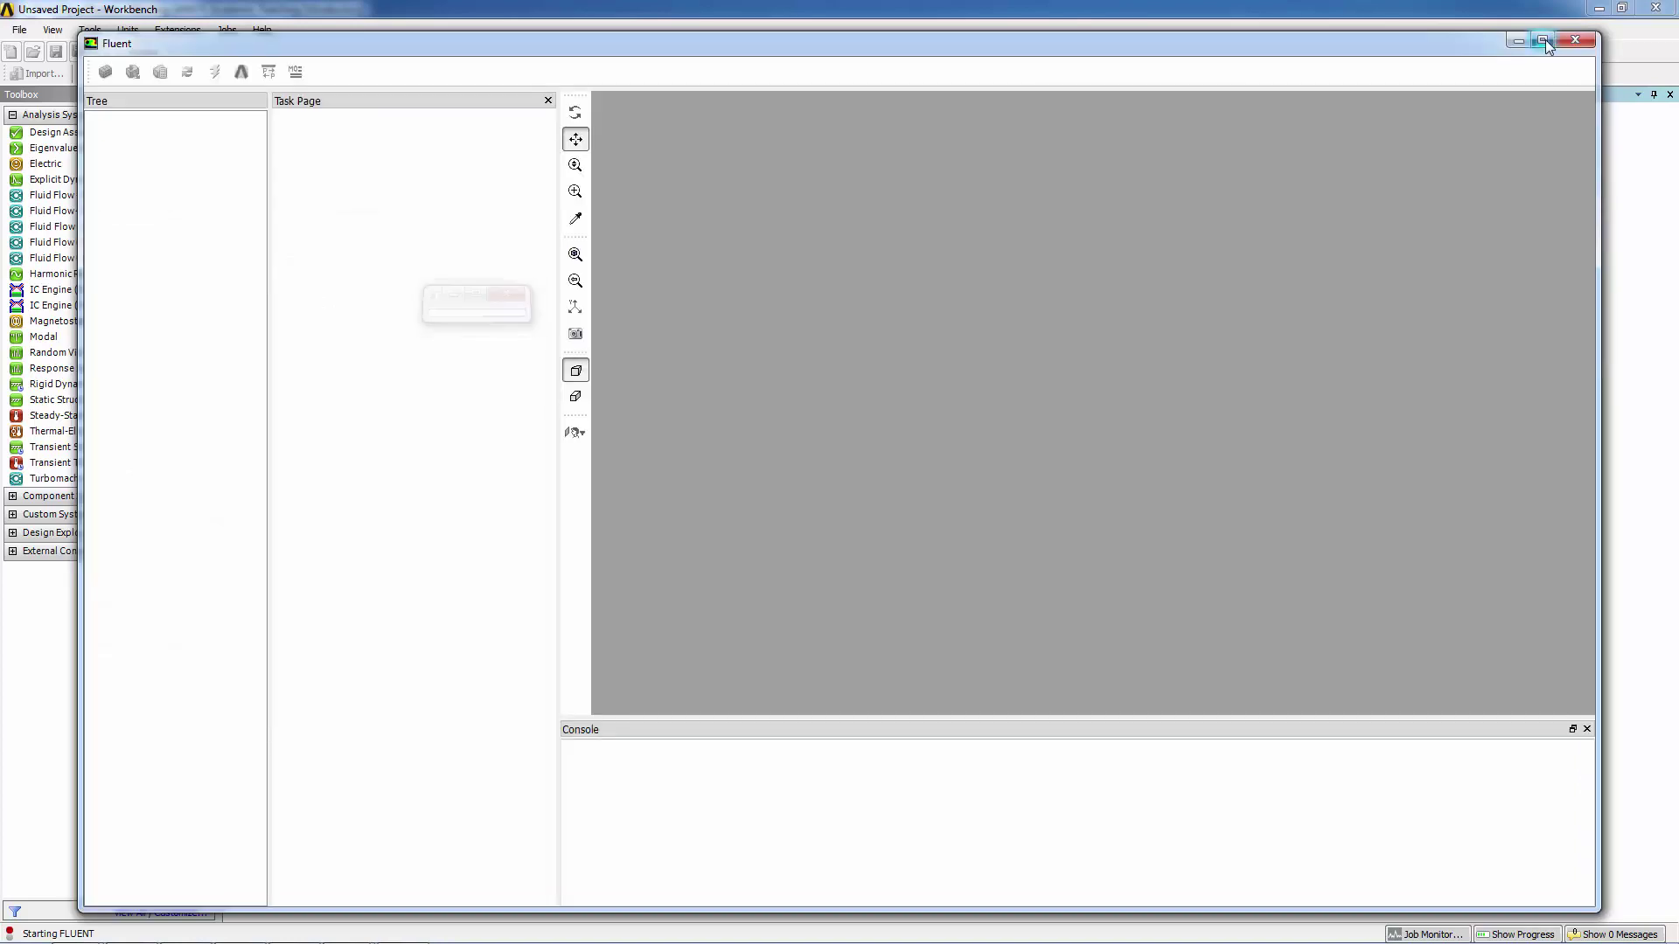
pyautogui.click(1545, 39)
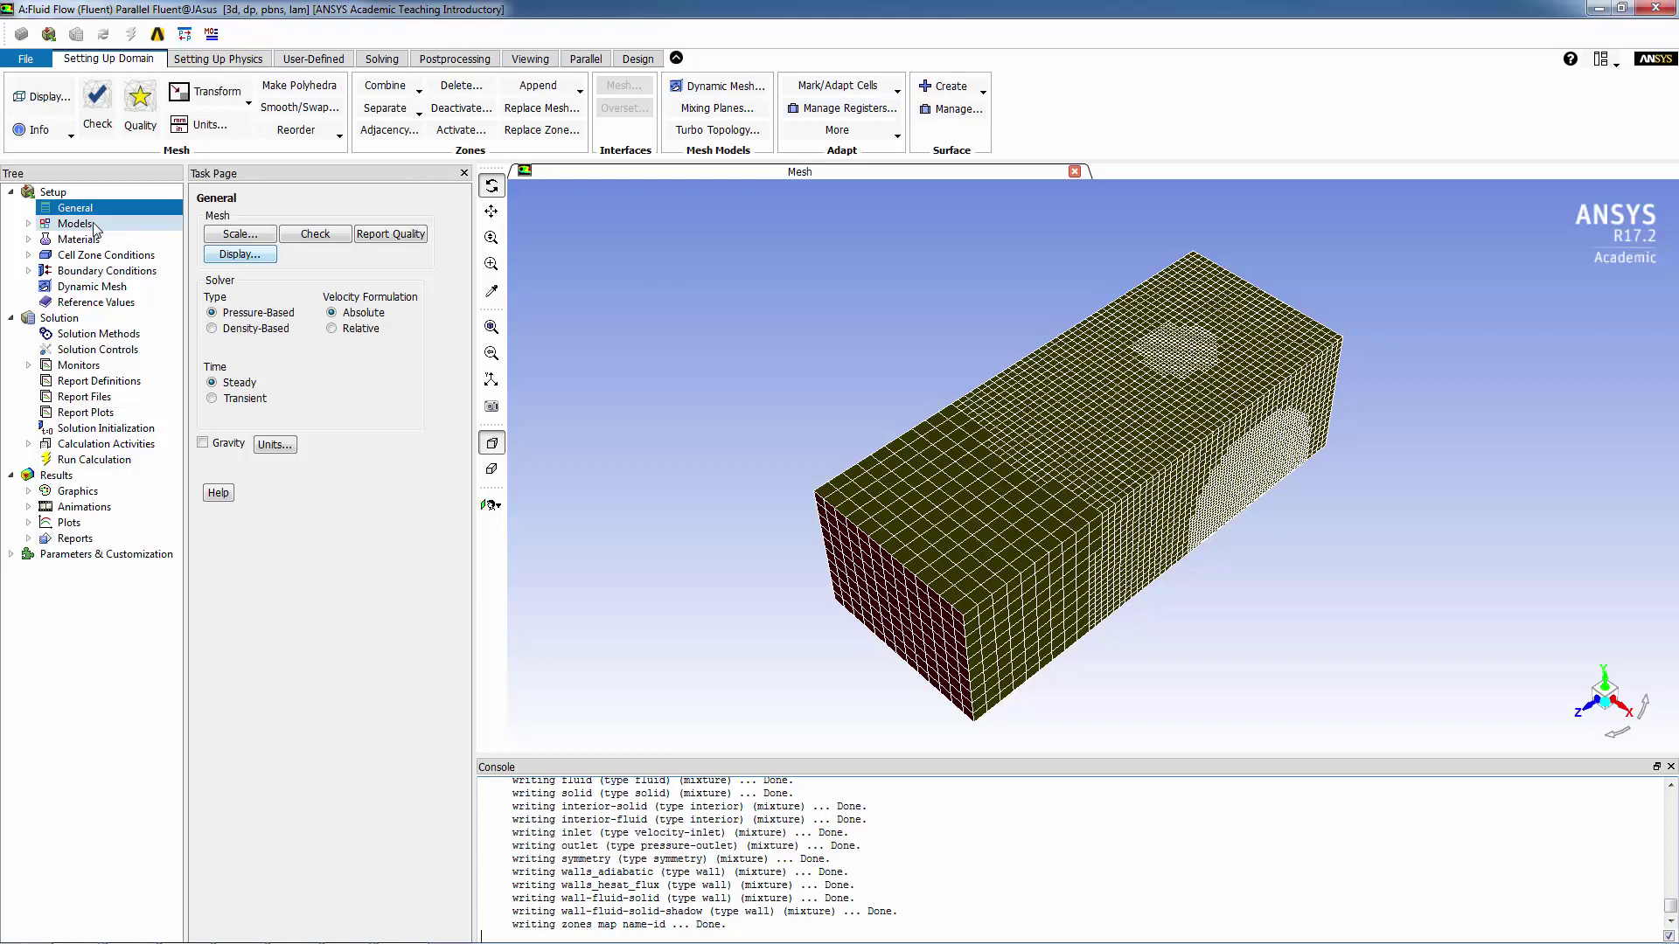
# Turn on the Energy equation.
pyautogui.click(75, 224)
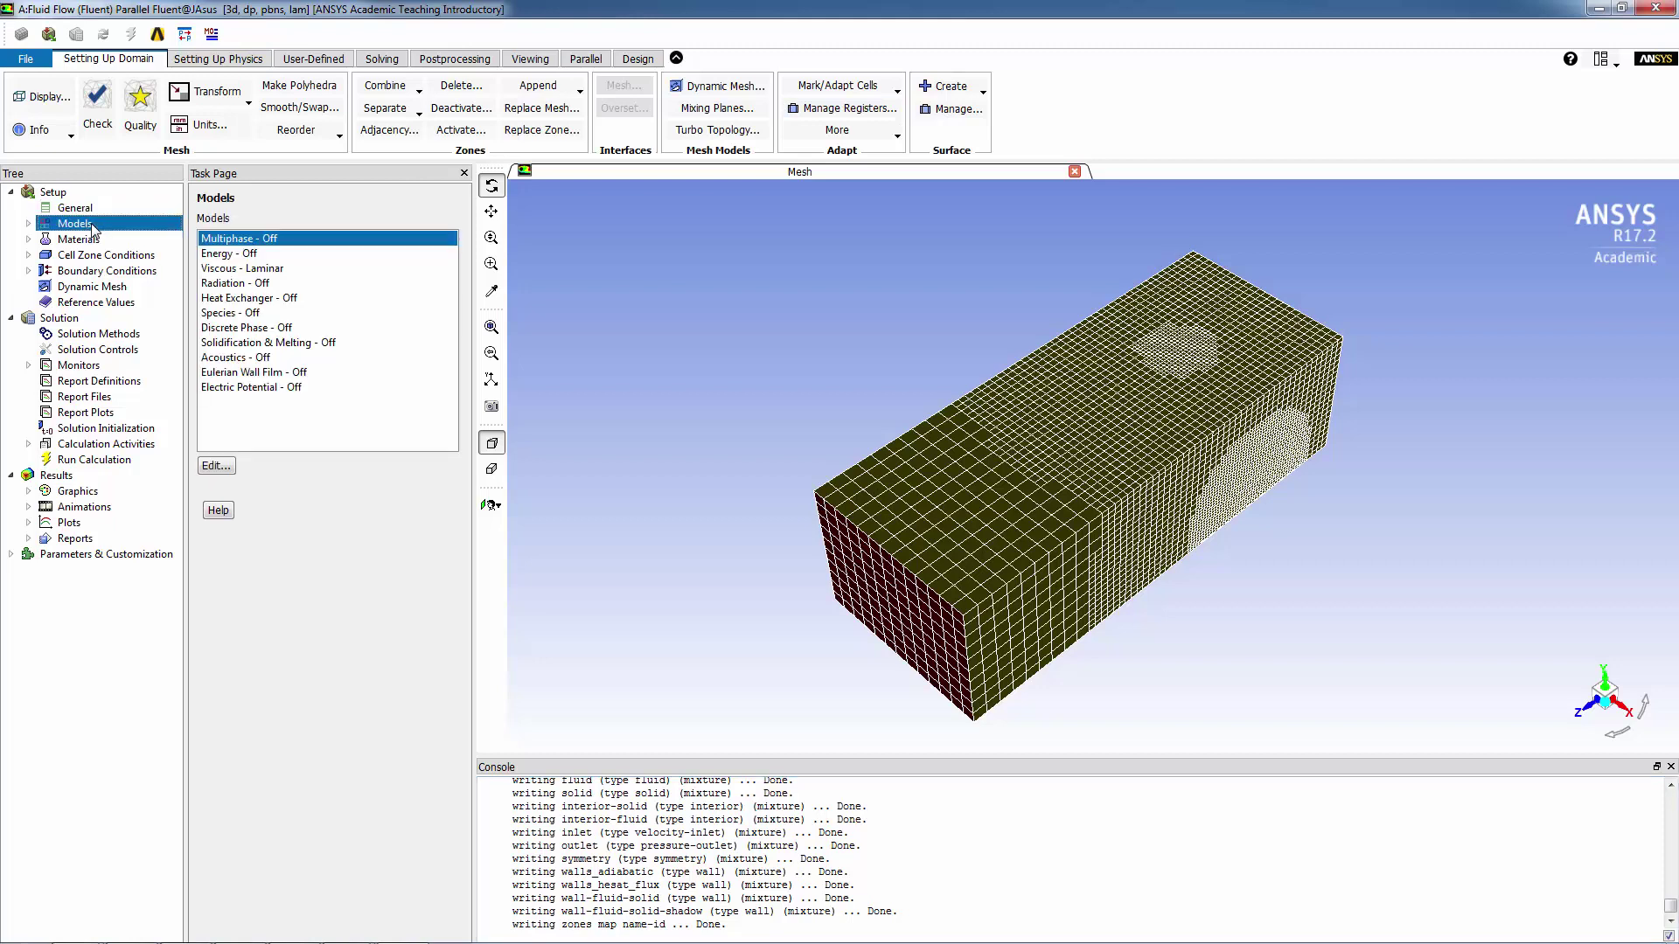
pyautogui.doubleClick(229, 253)
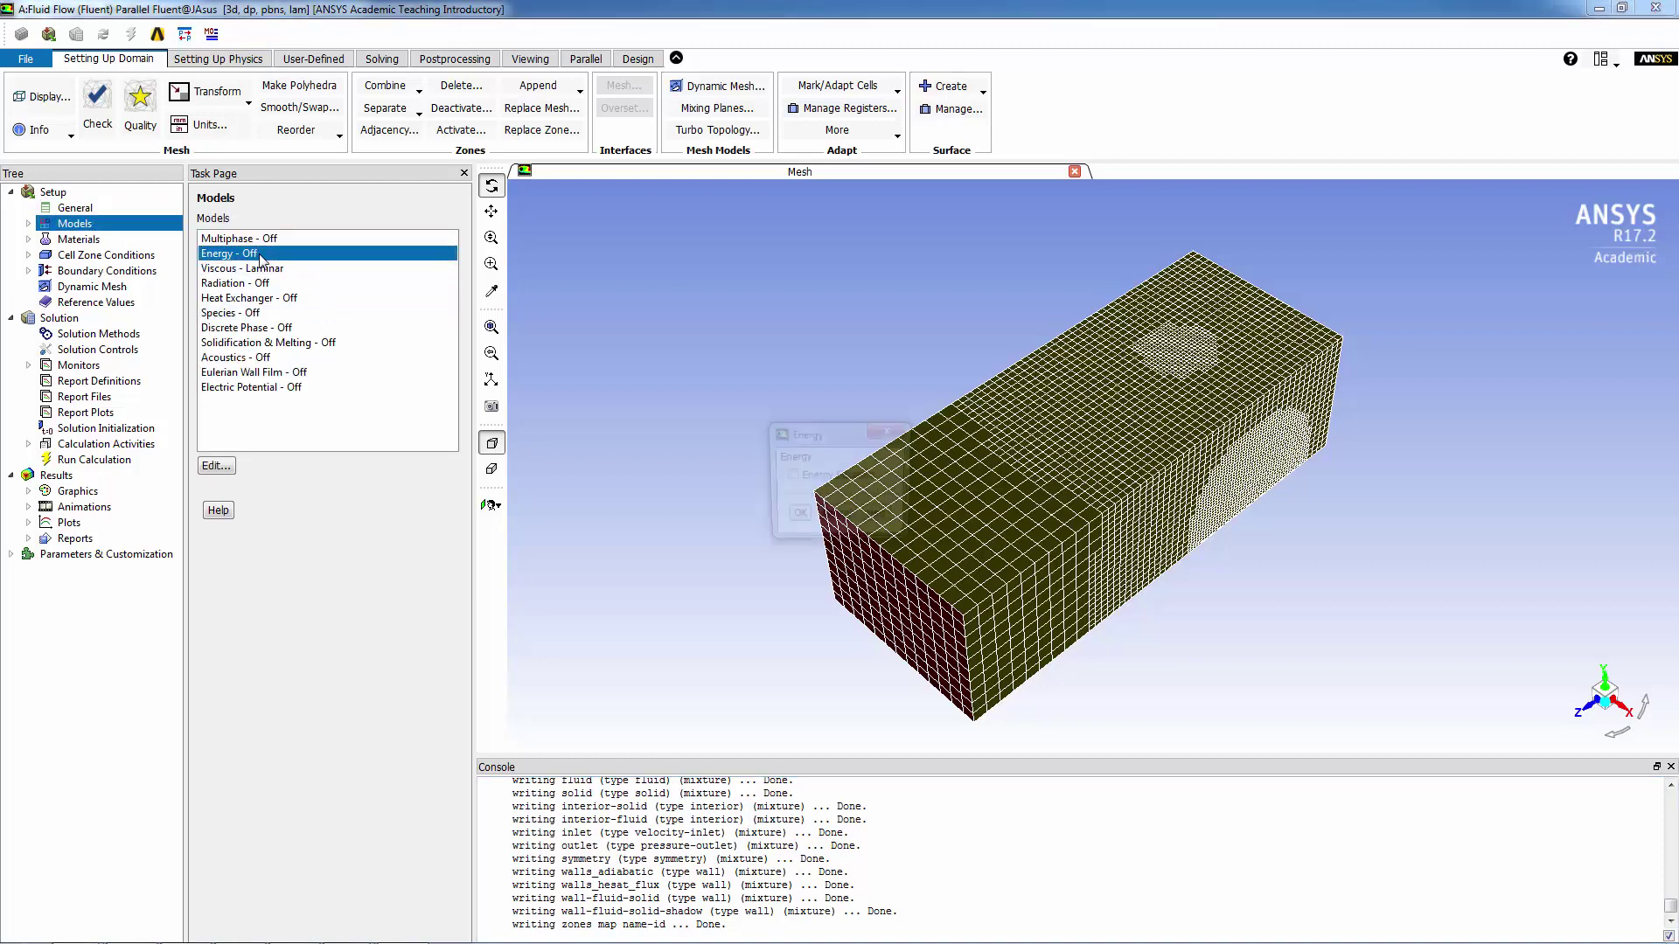
pyautogui.click(789, 476)
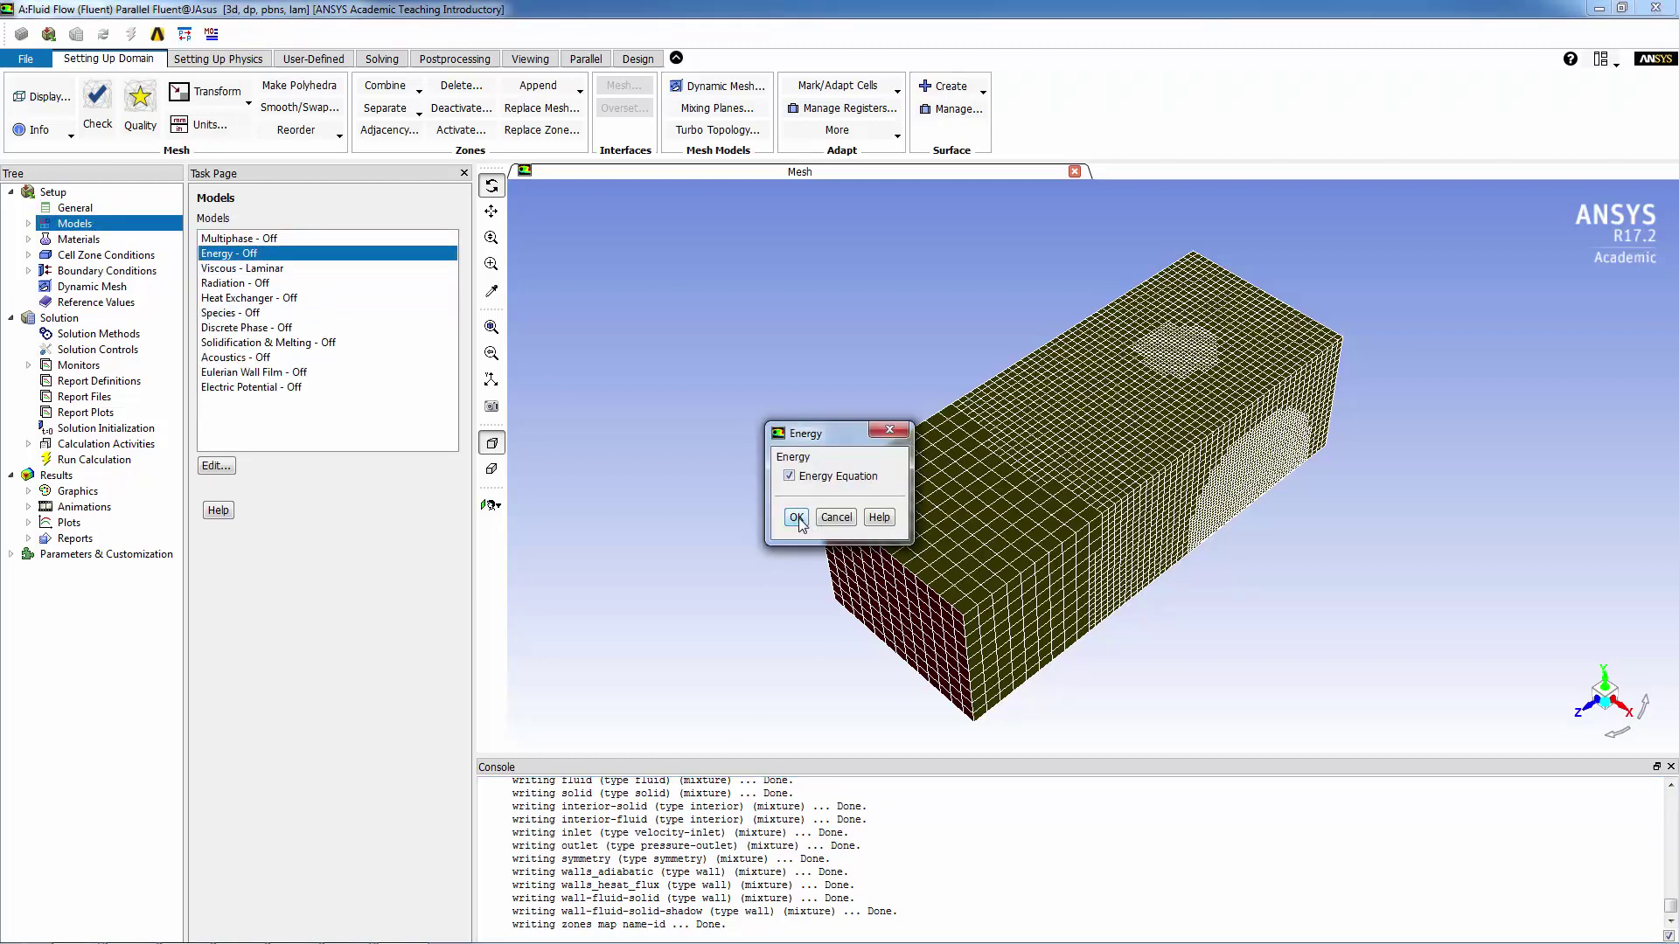
pyautogui.click(796, 517)
# Switch the Viscous model to Realizable k-epsilon.
pyautogui.doubleClick(235, 267)
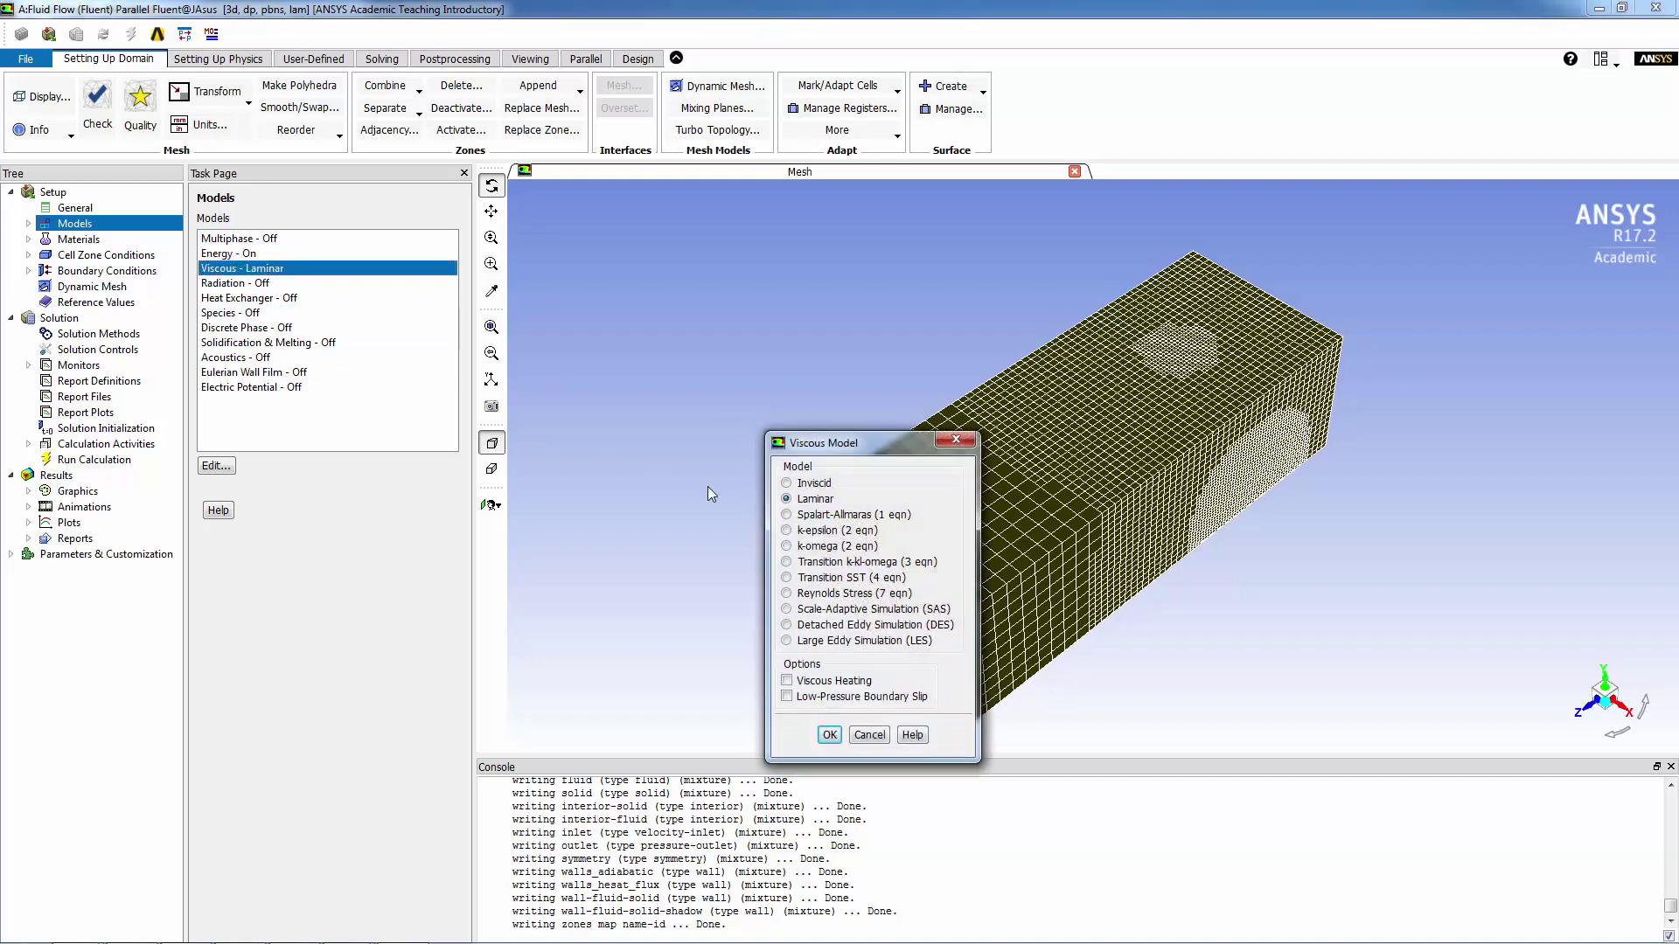
pyautogui.click(787, 530)
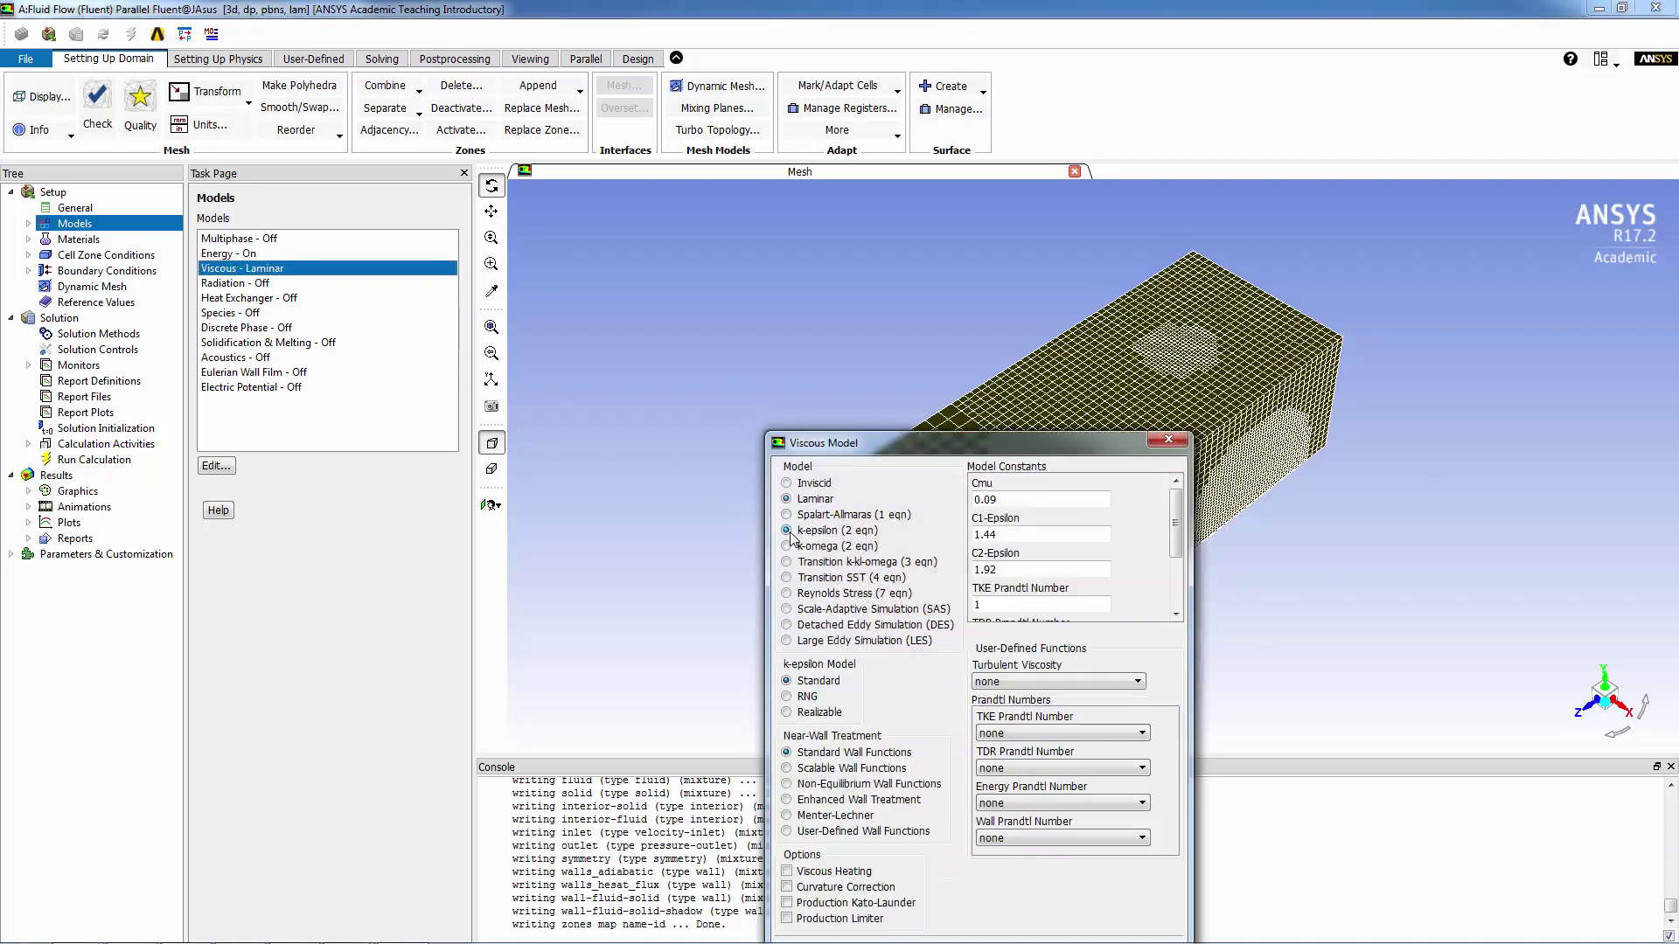
pyautogui.click(789, 713)
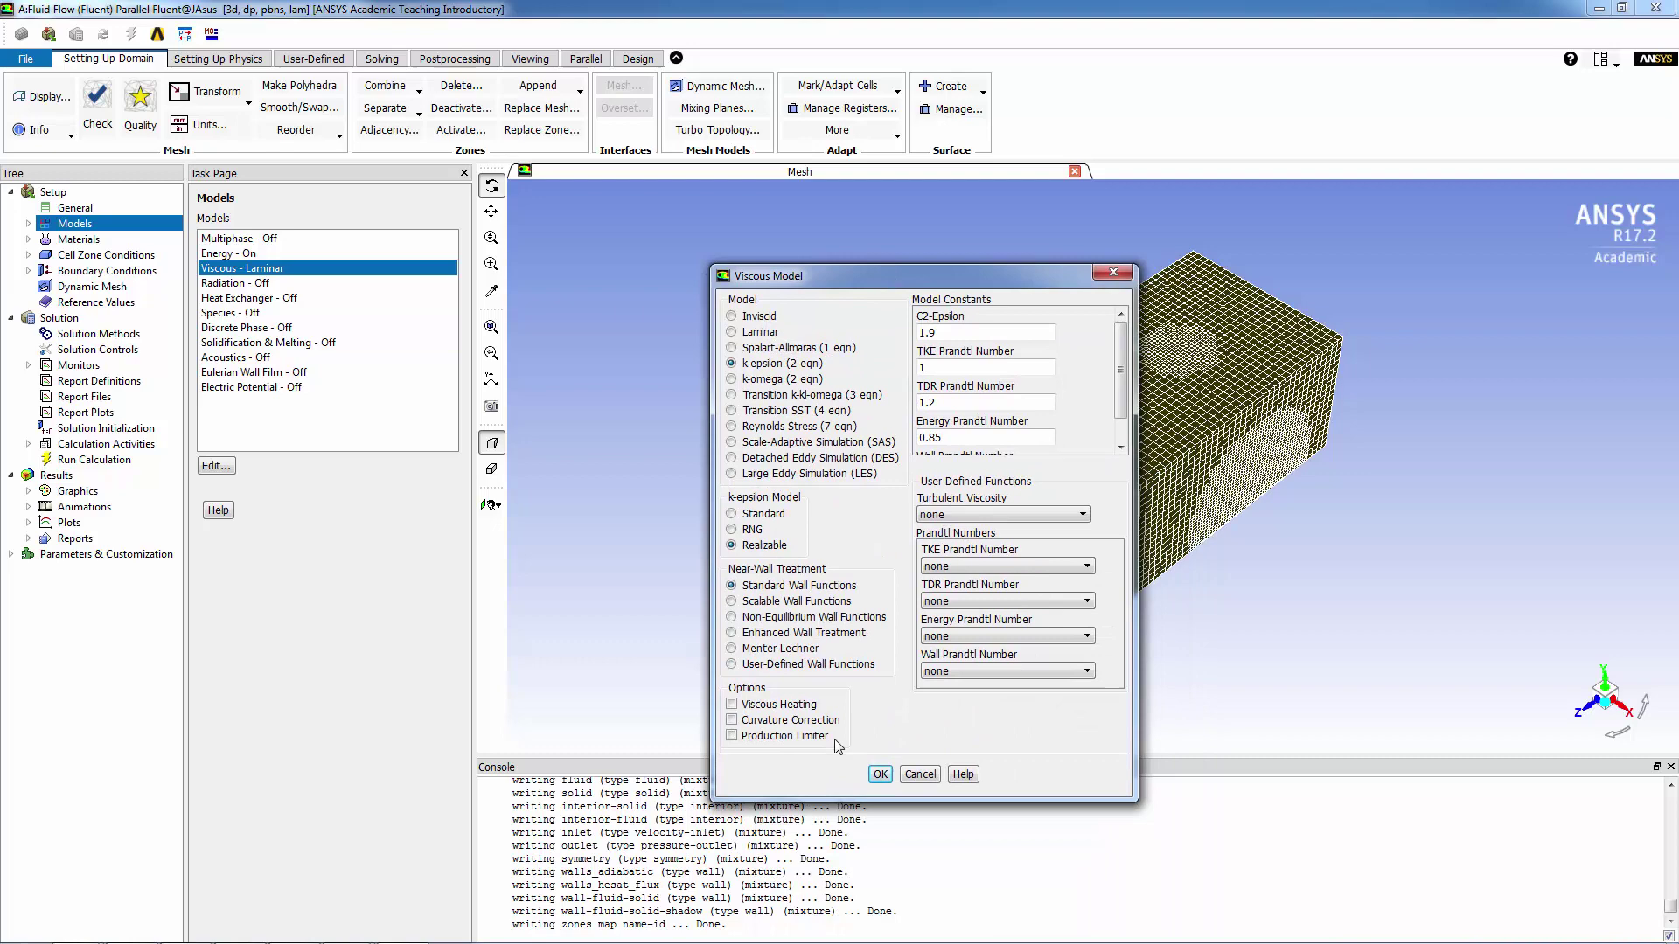
pyautogui.click(879, 774)
pyautogui.click(81, 239)
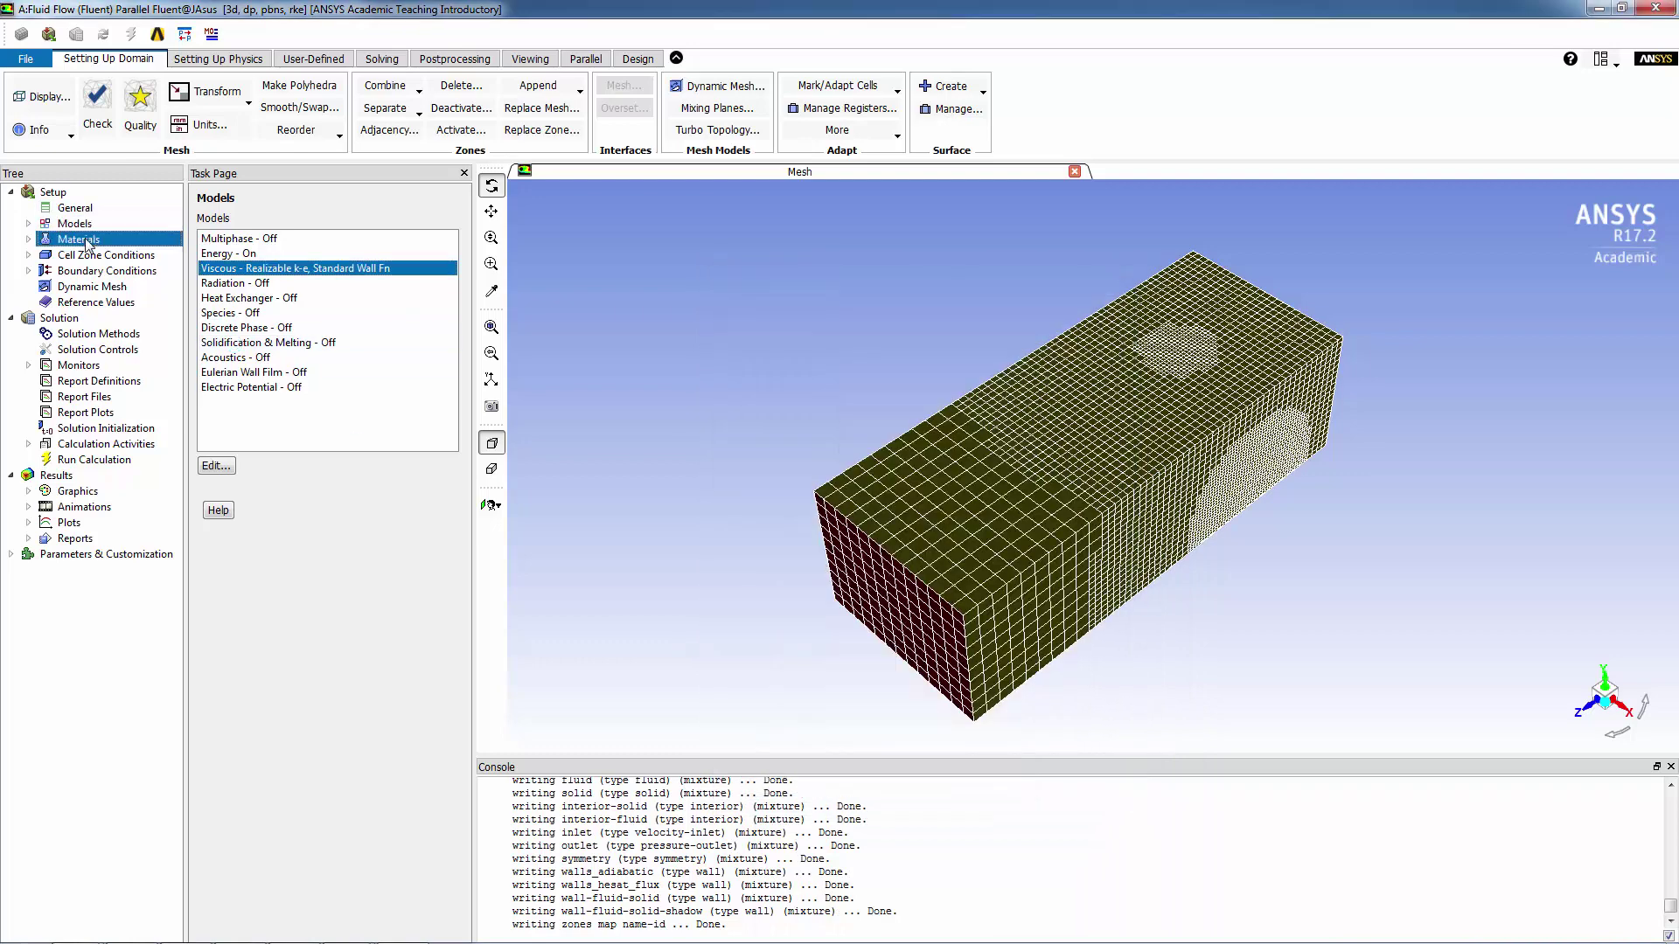
# Set air density to incompressible-ideal-gas and viscosity to Sutherland.
pyautogui.doubleClick(223, 253)
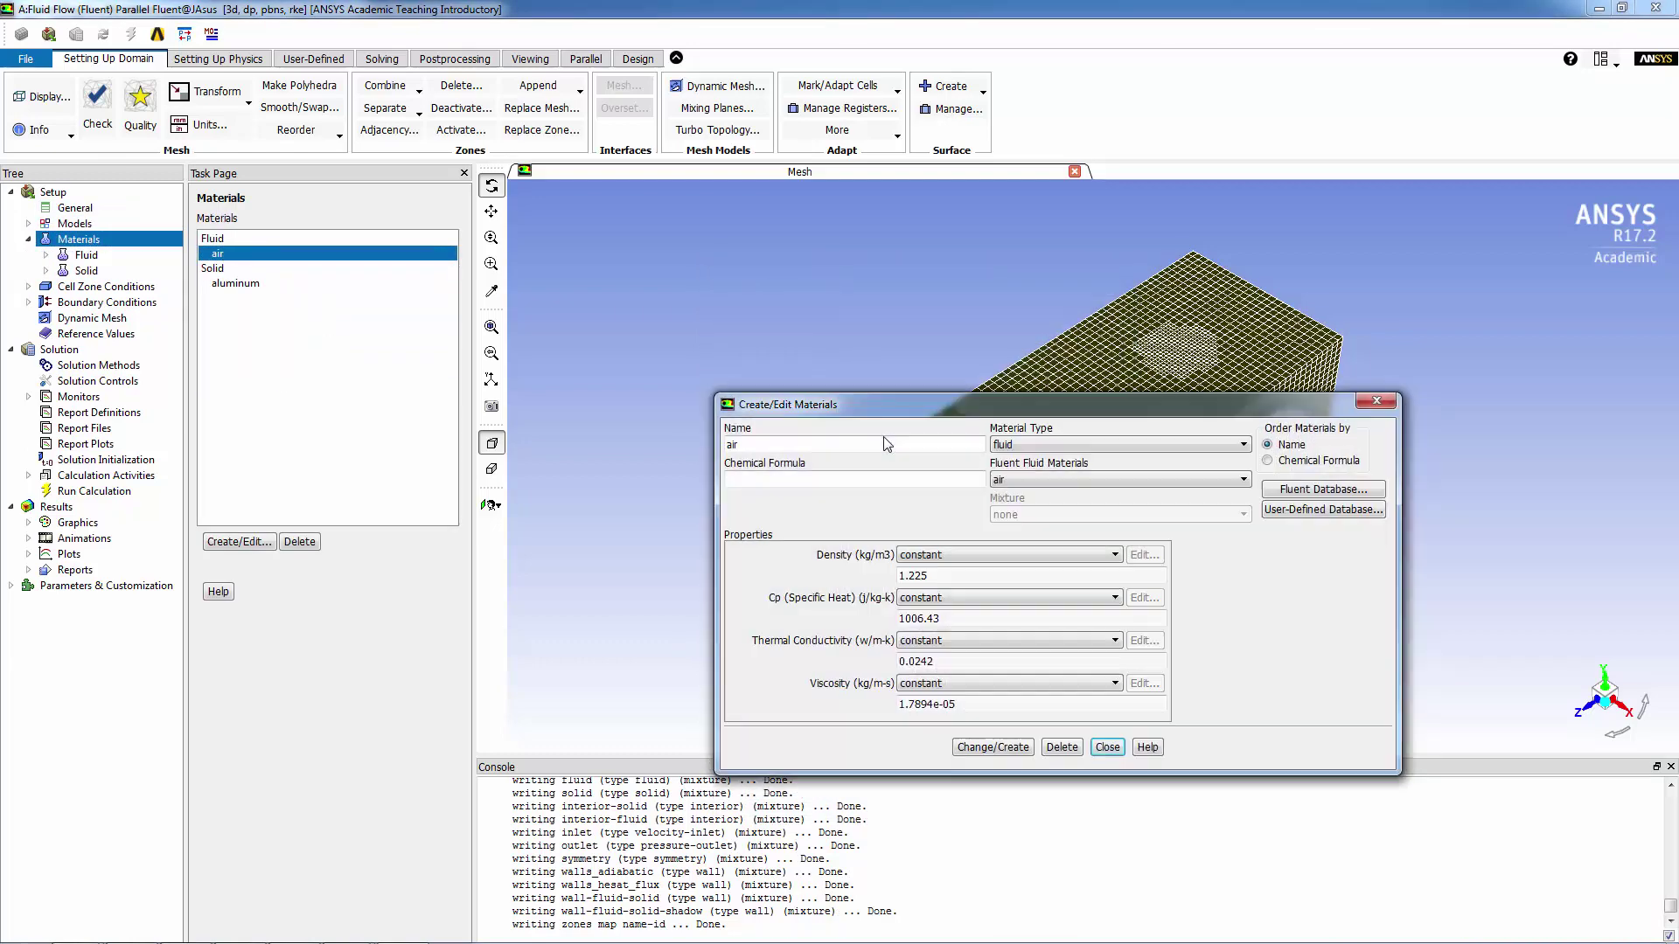
pyautogui.click(983, 556)
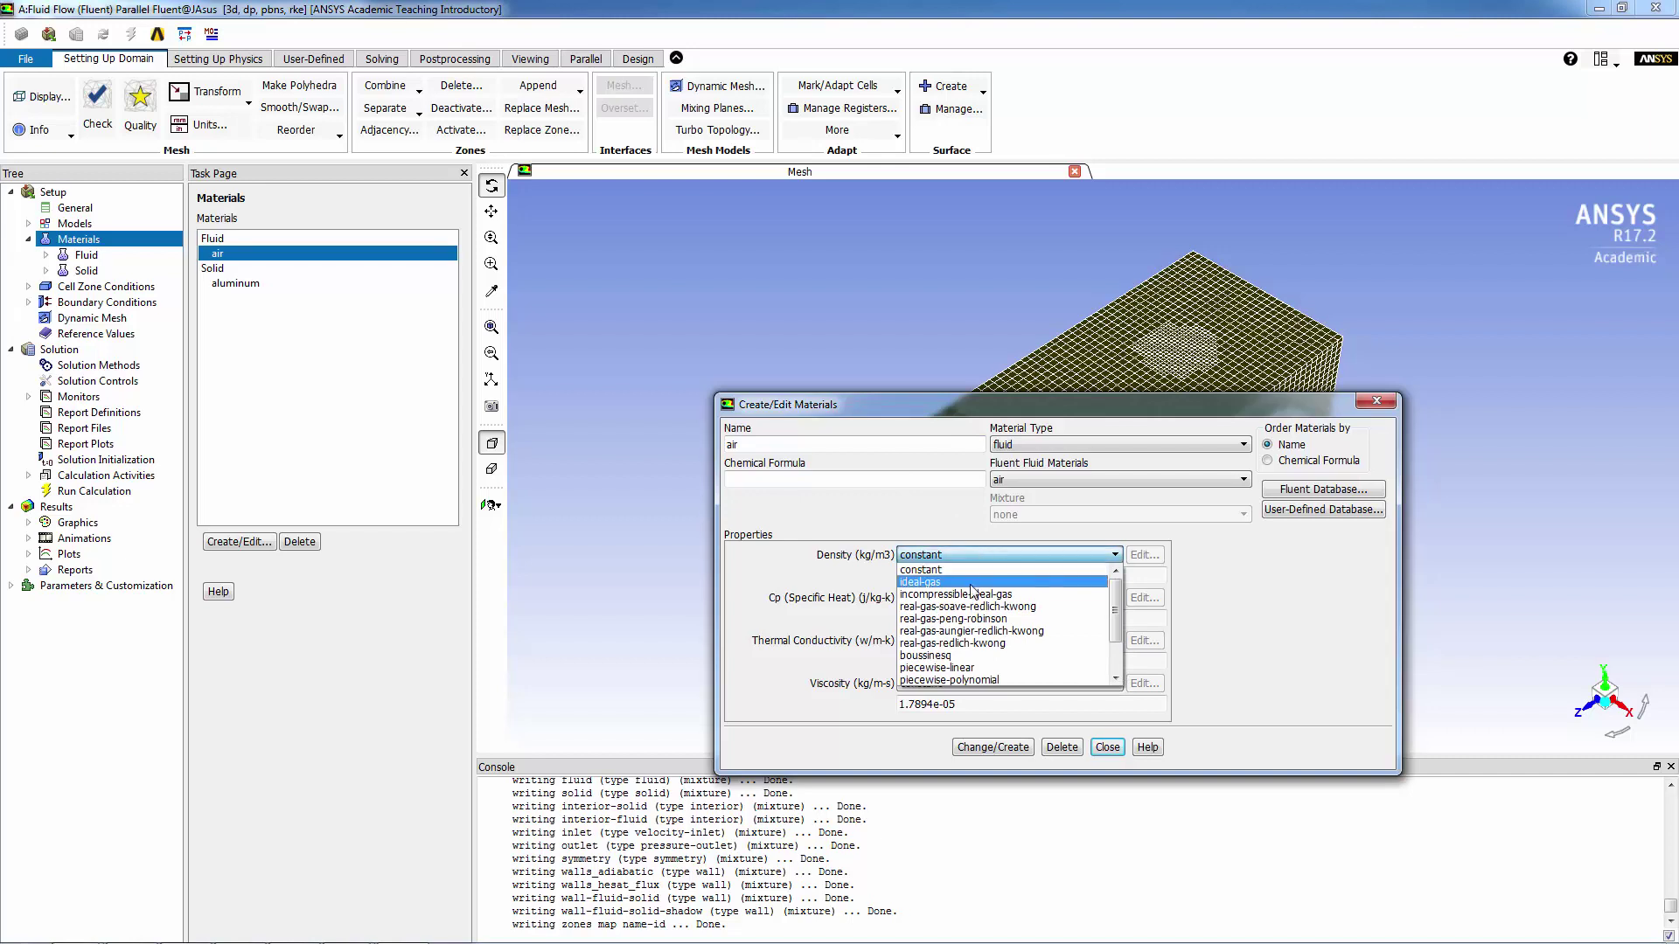
pyautogui.click(970, 595)
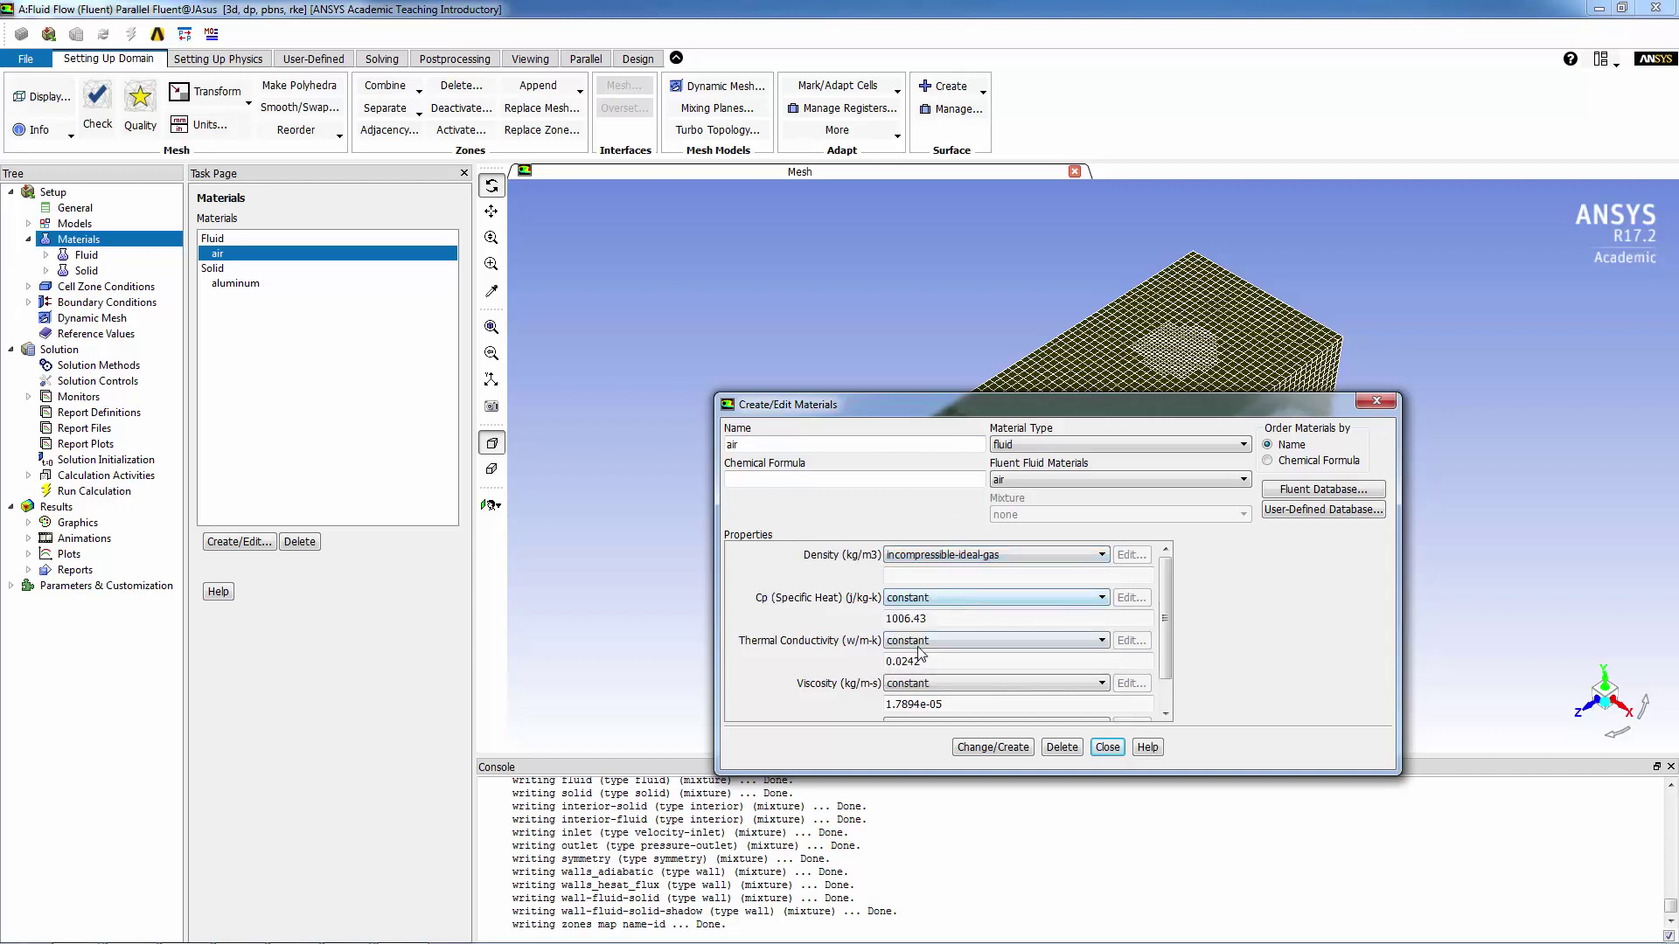
pyautogui.click(914, 686)
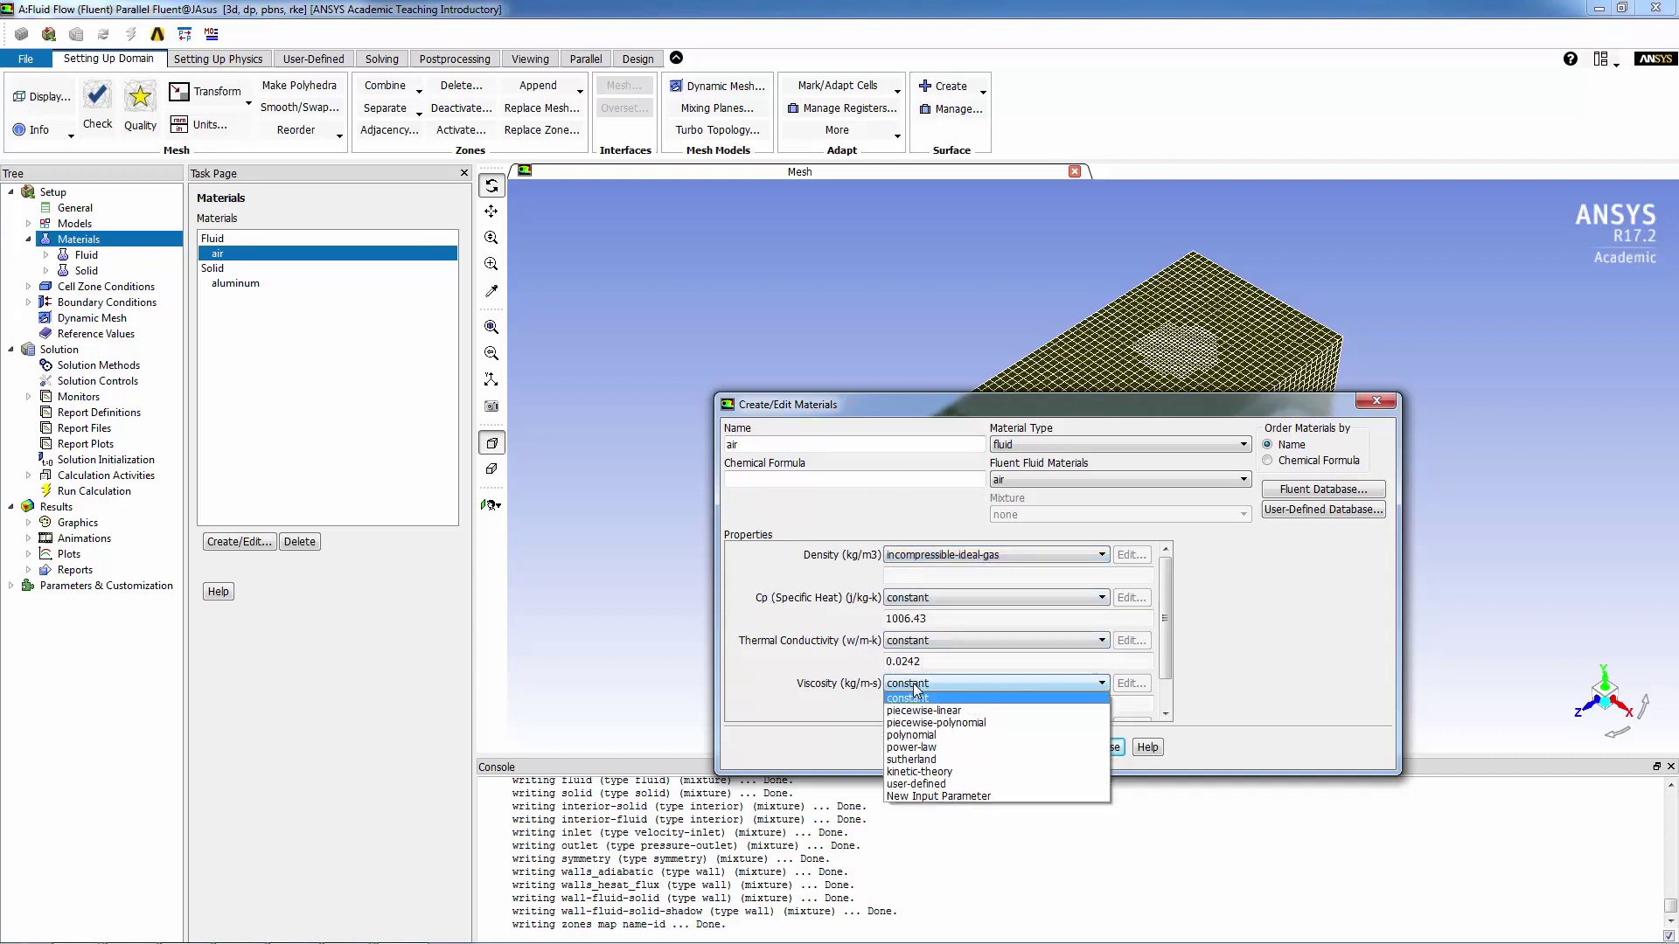
pyautogui.click(918, 766)
pyautogui.click(893, 631)
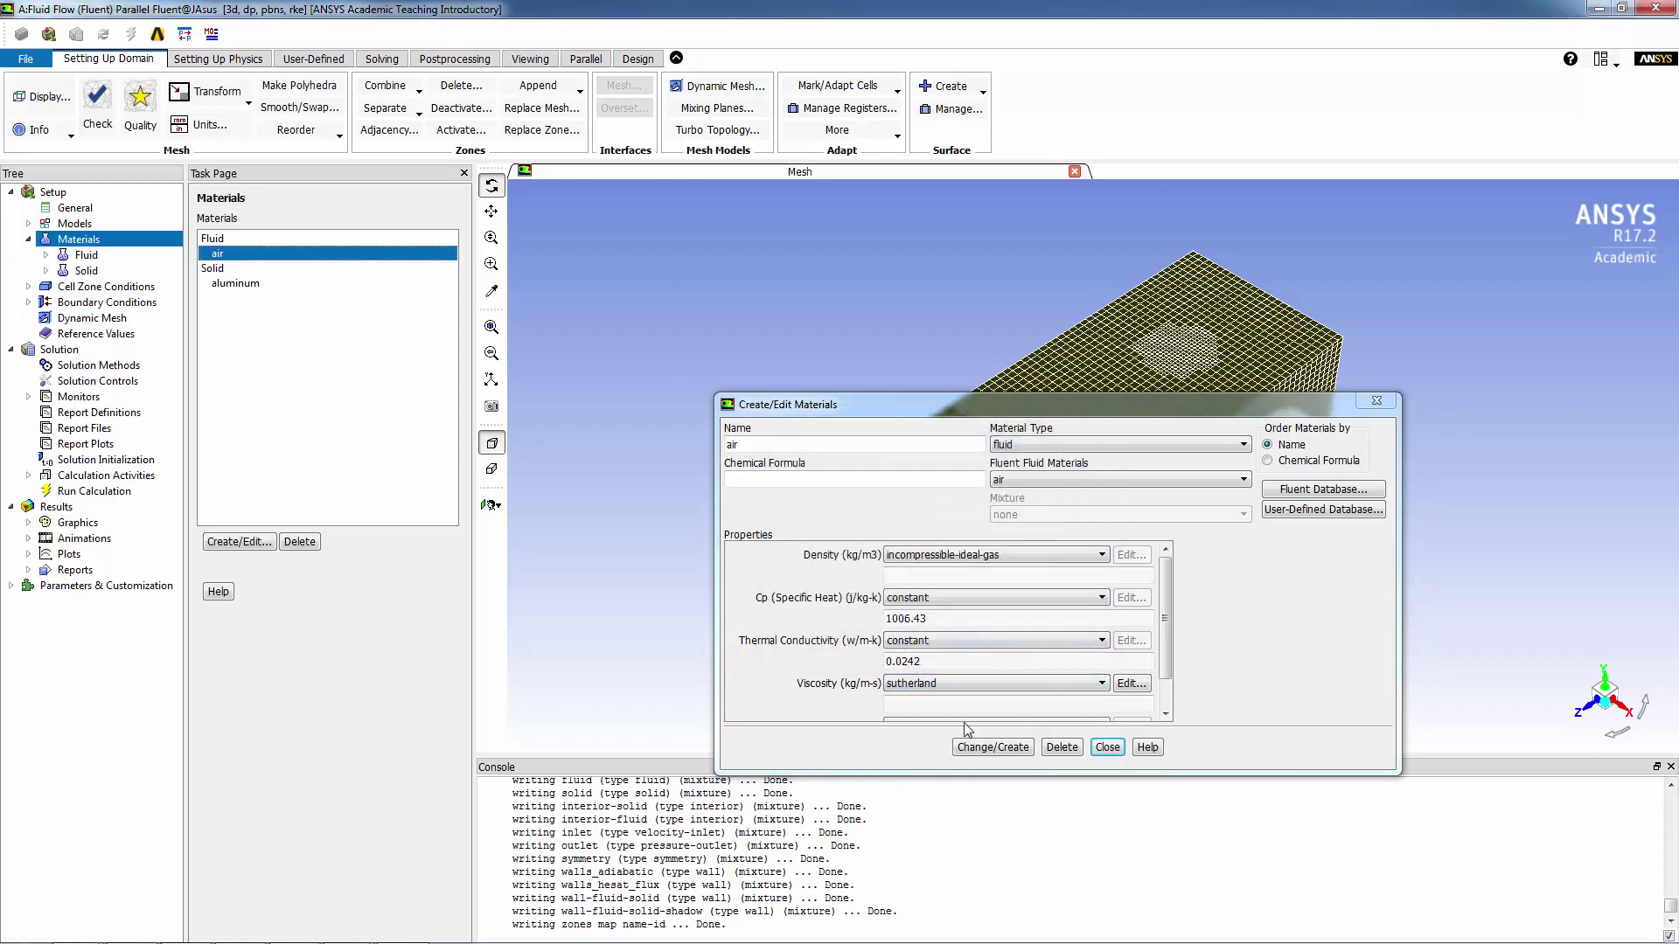
pyautogui.click(982, 746)
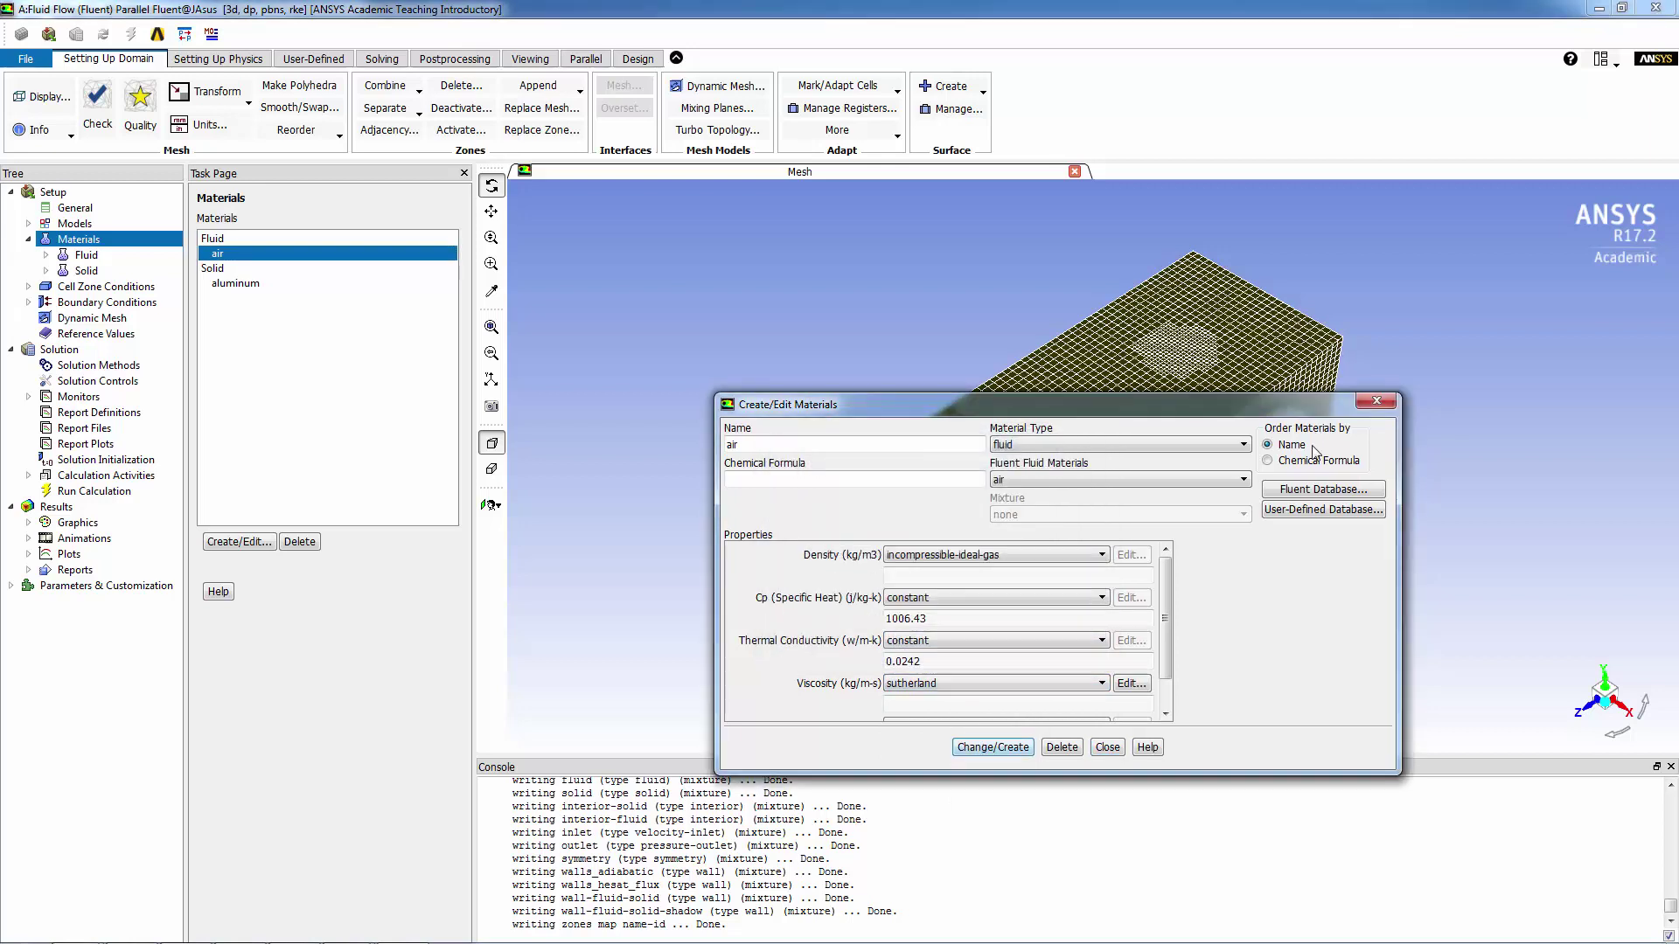
# Copy copper from the Fluent database into the case's solid materials.
pyautogui.click(1285, 494)
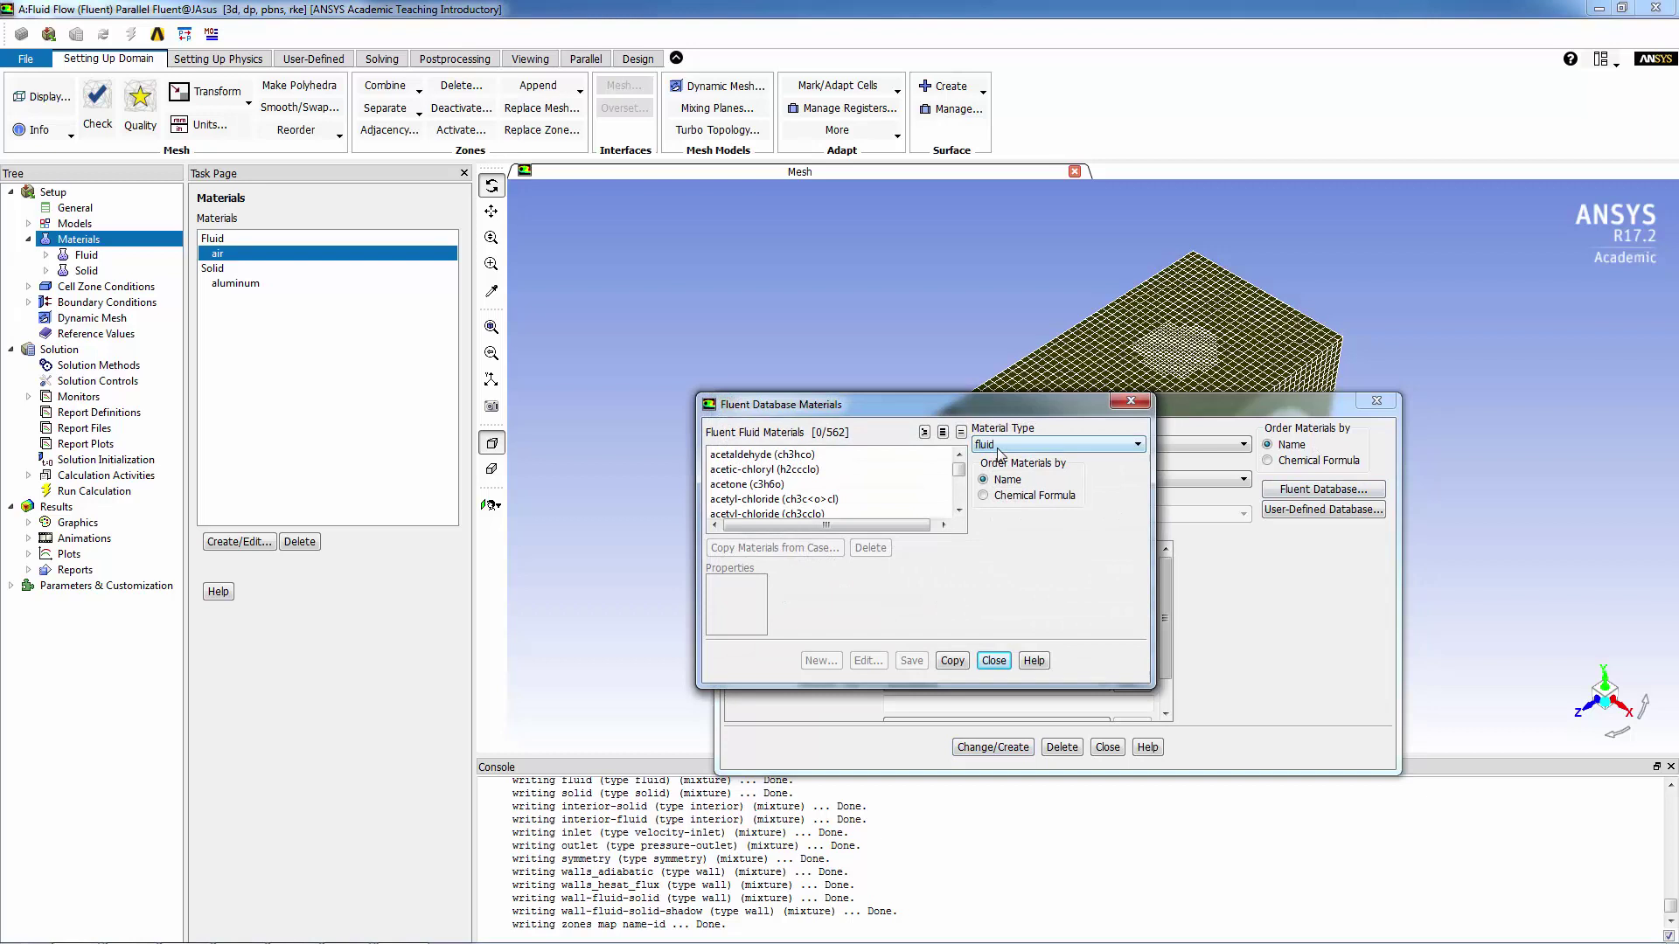
pyautogui.click(1000, 448)
pyautogui.click(997, 475)
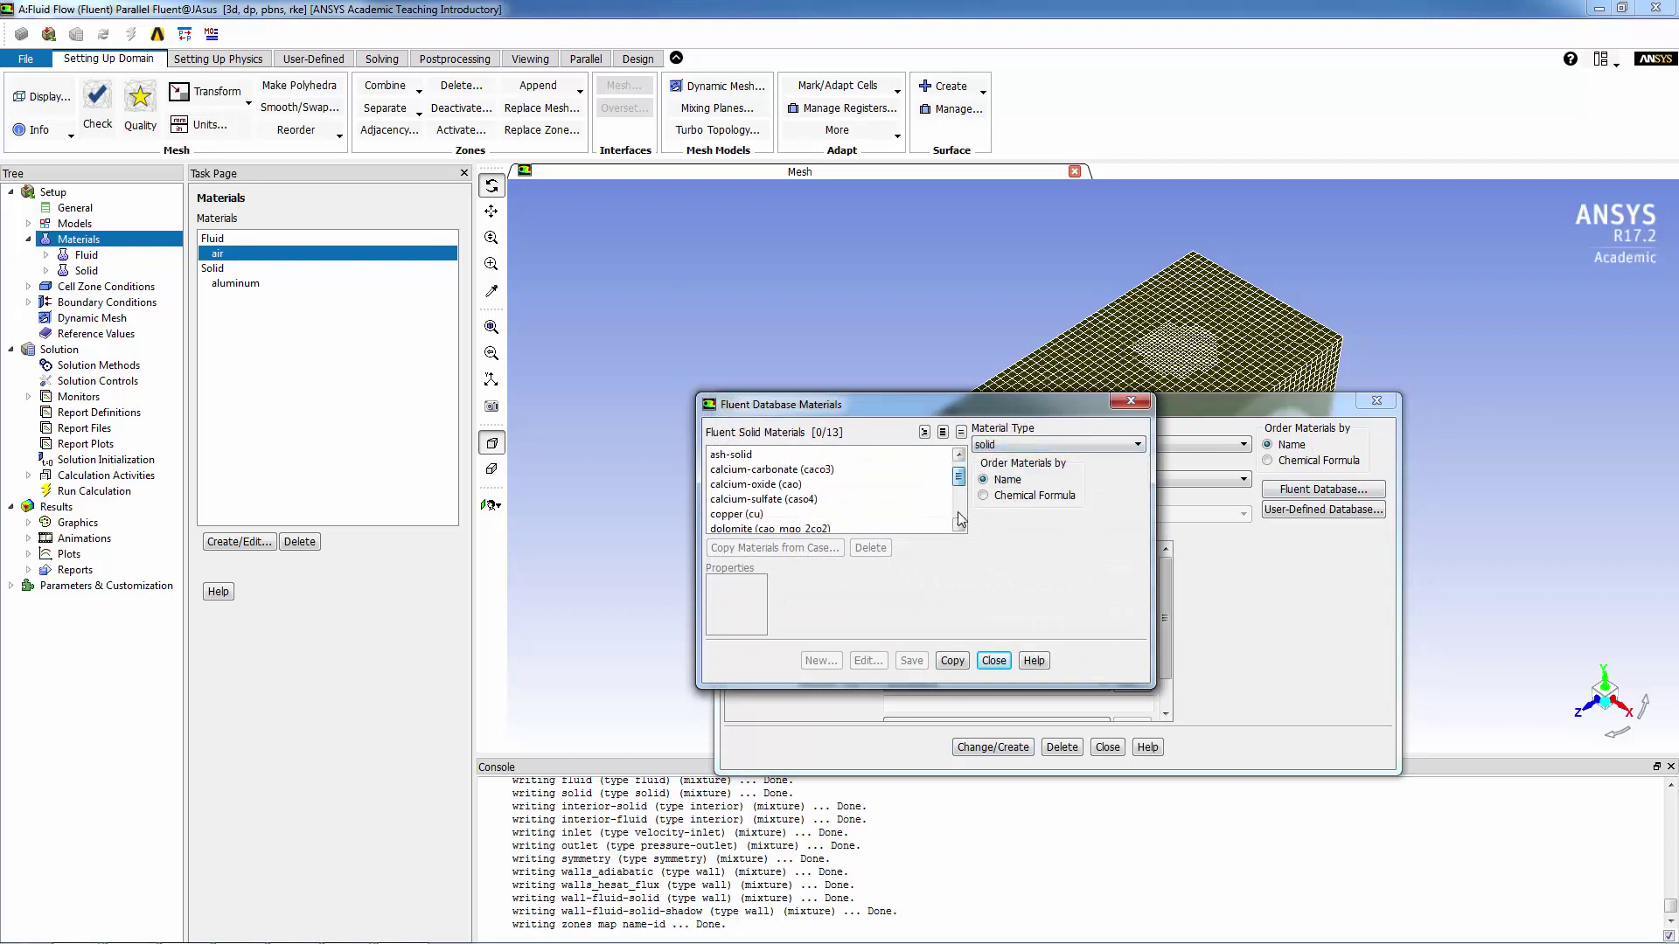
pyautogui.click(894, 515)
pyautogui.scroll(1, 895, 529)
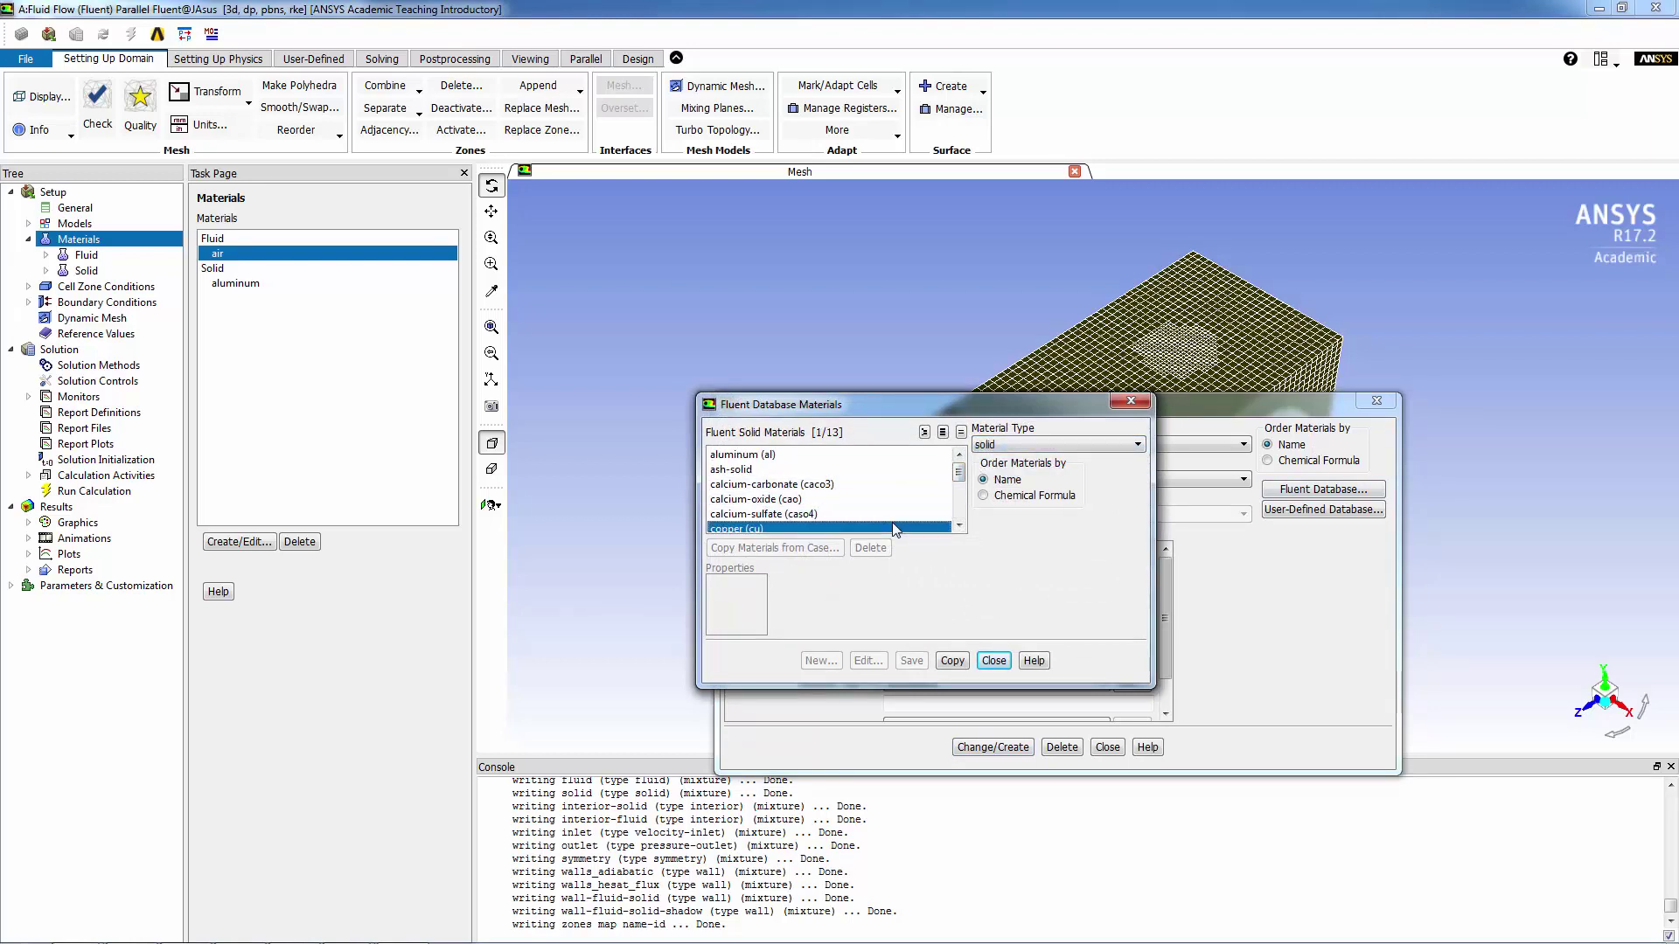
pyautogui.click(970, 780)
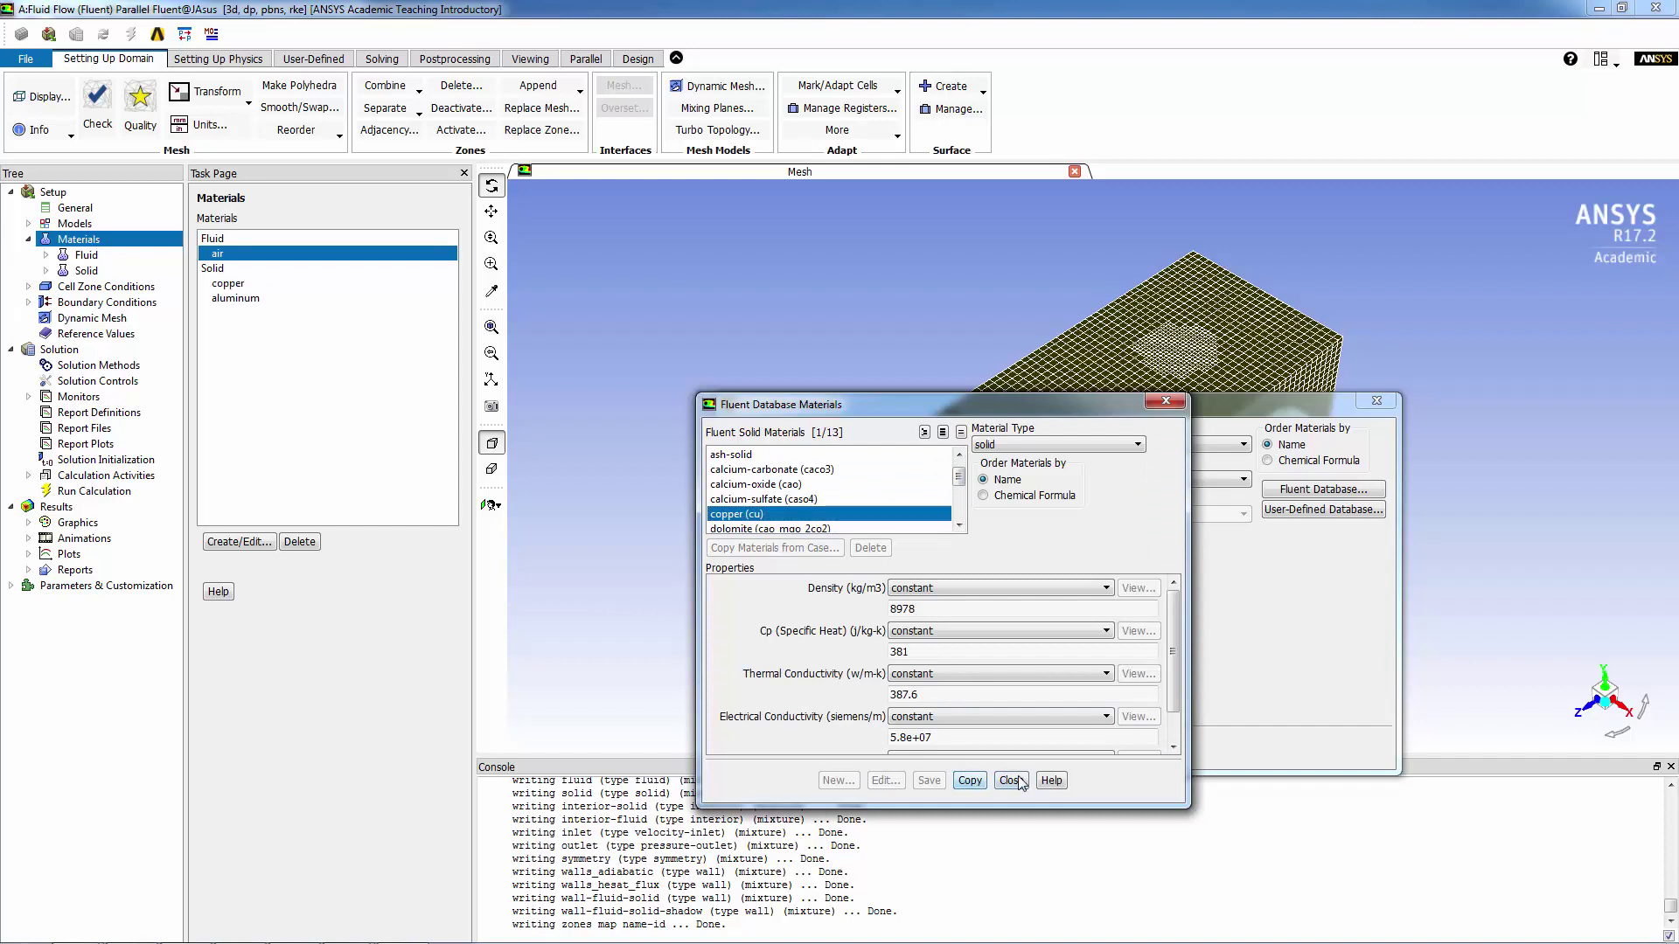
pyautogui.click(1011, 781)
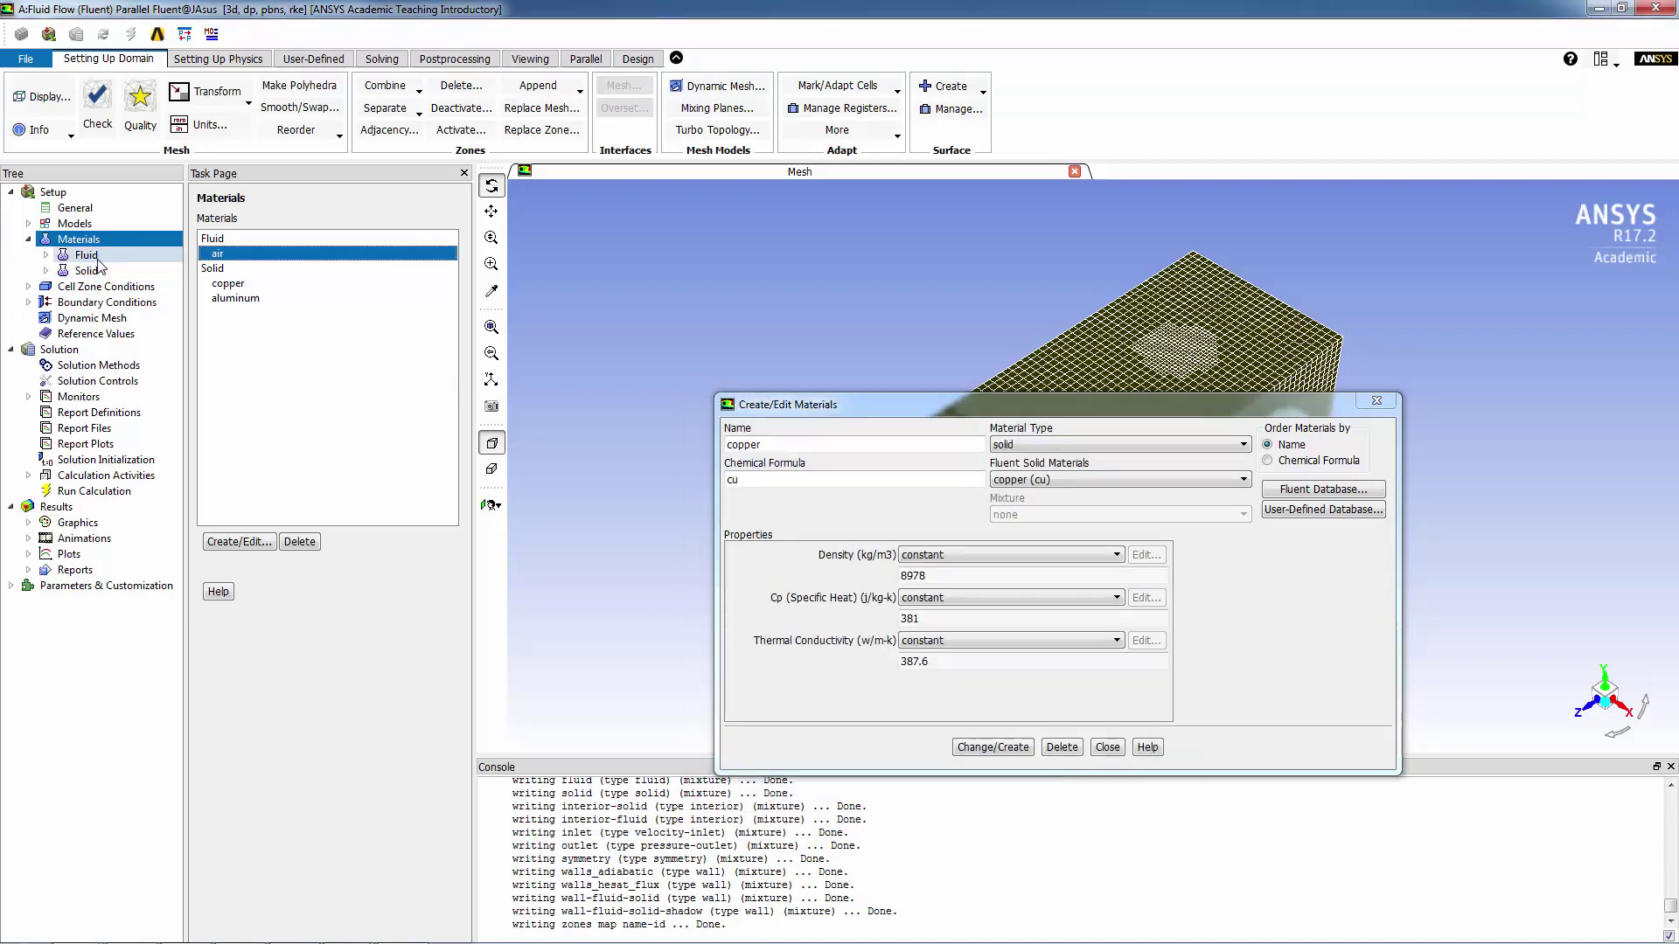
# Assign copper to the solid cell zone, leaving the fluid zone unchanged.
pyautogui.click(95, 287)
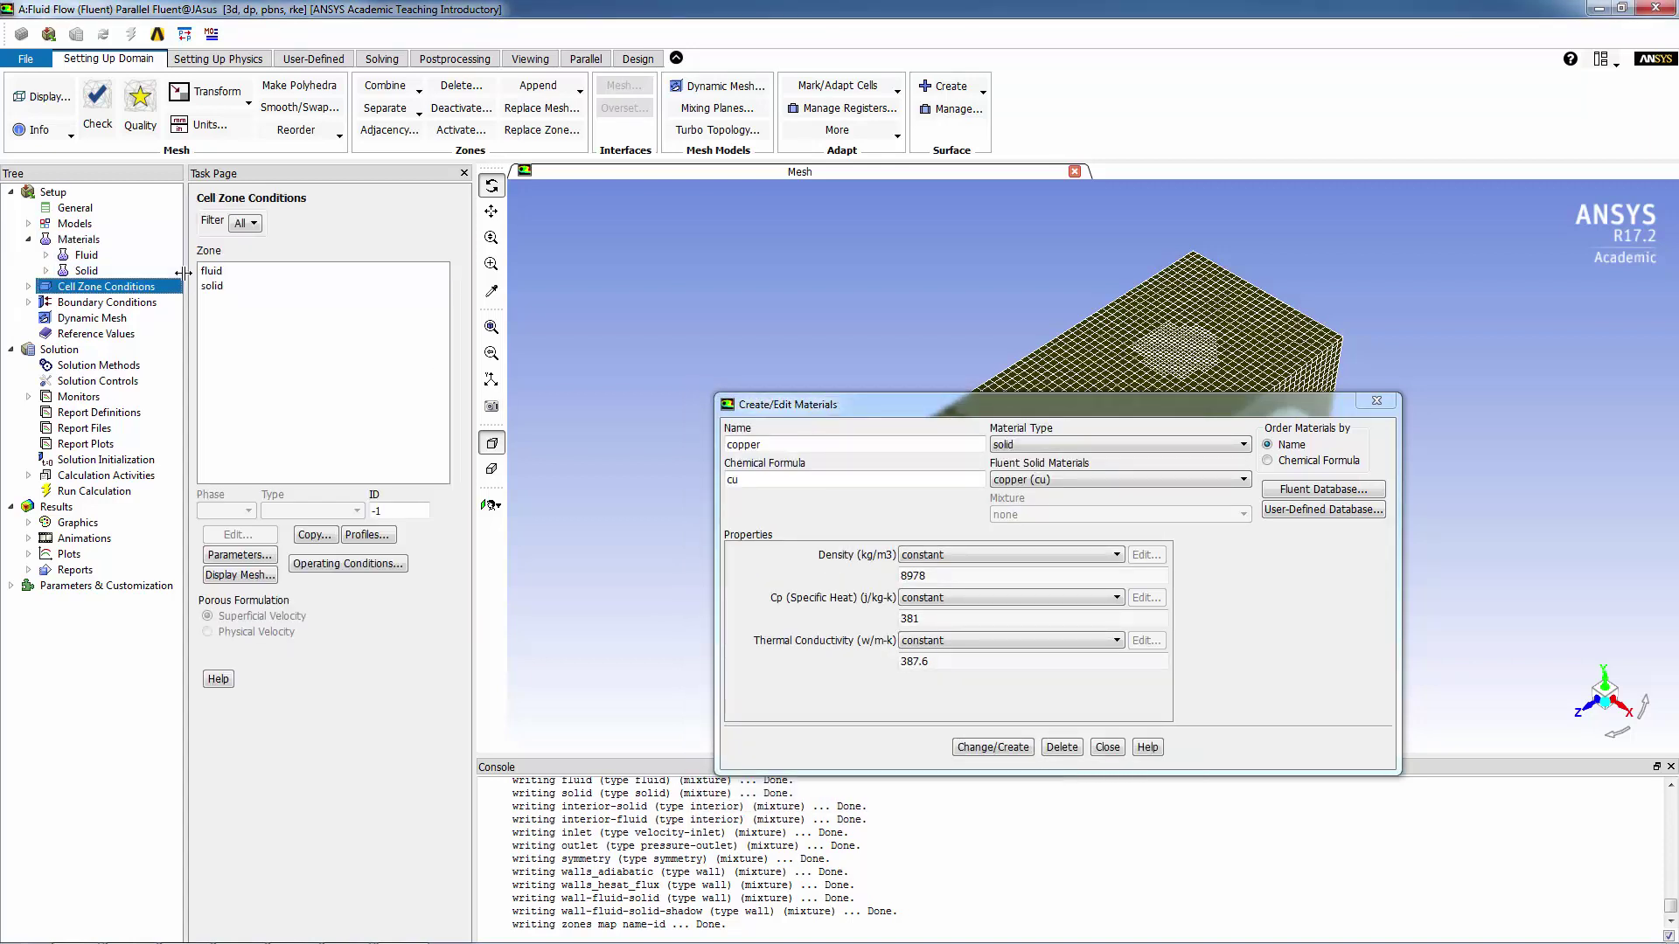
pyautogui.click(229, 274)
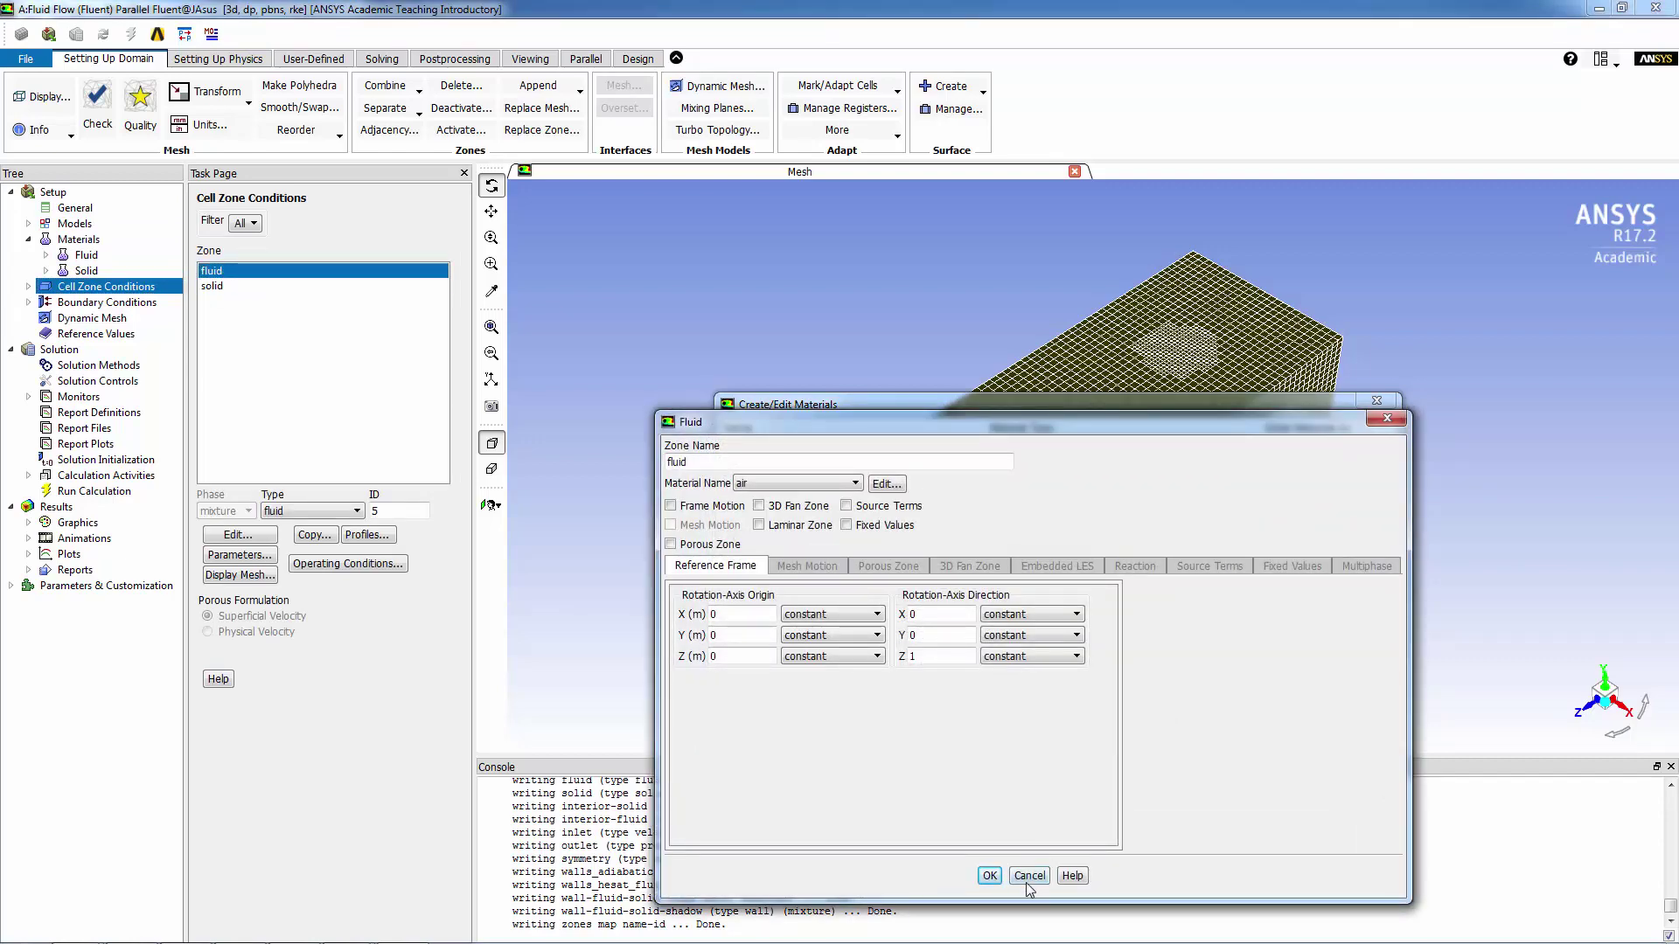
pyautogui.click(1028, 877)
pyautogui.click(1109, 853)
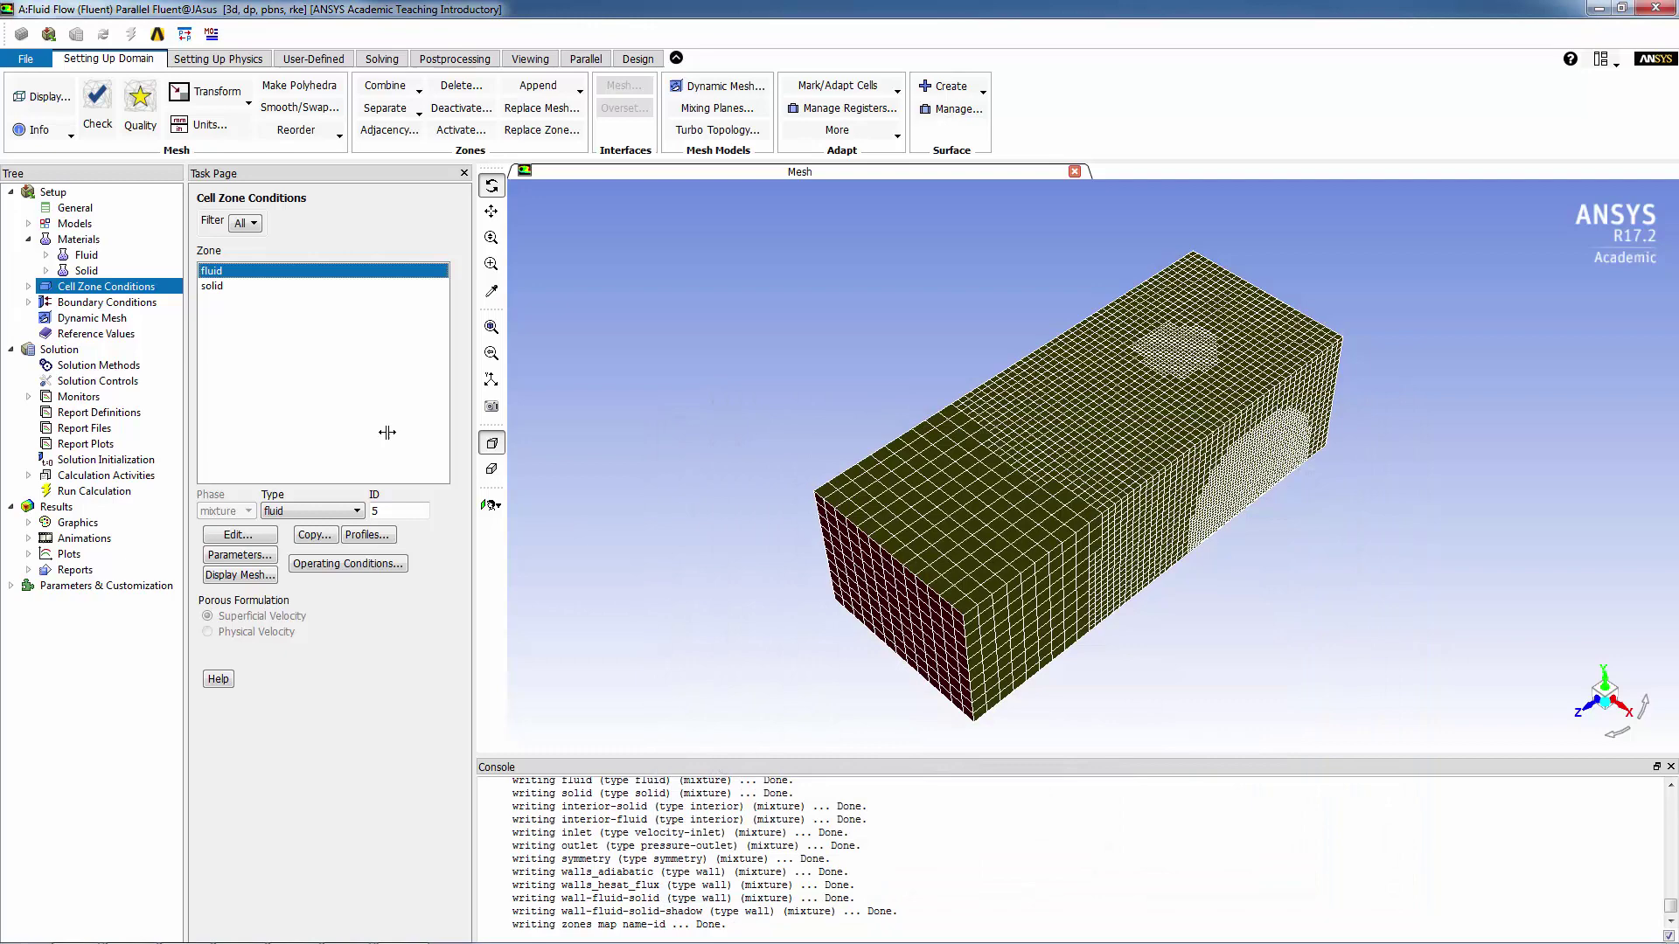
pyautogui.doubleClick(222, 291)
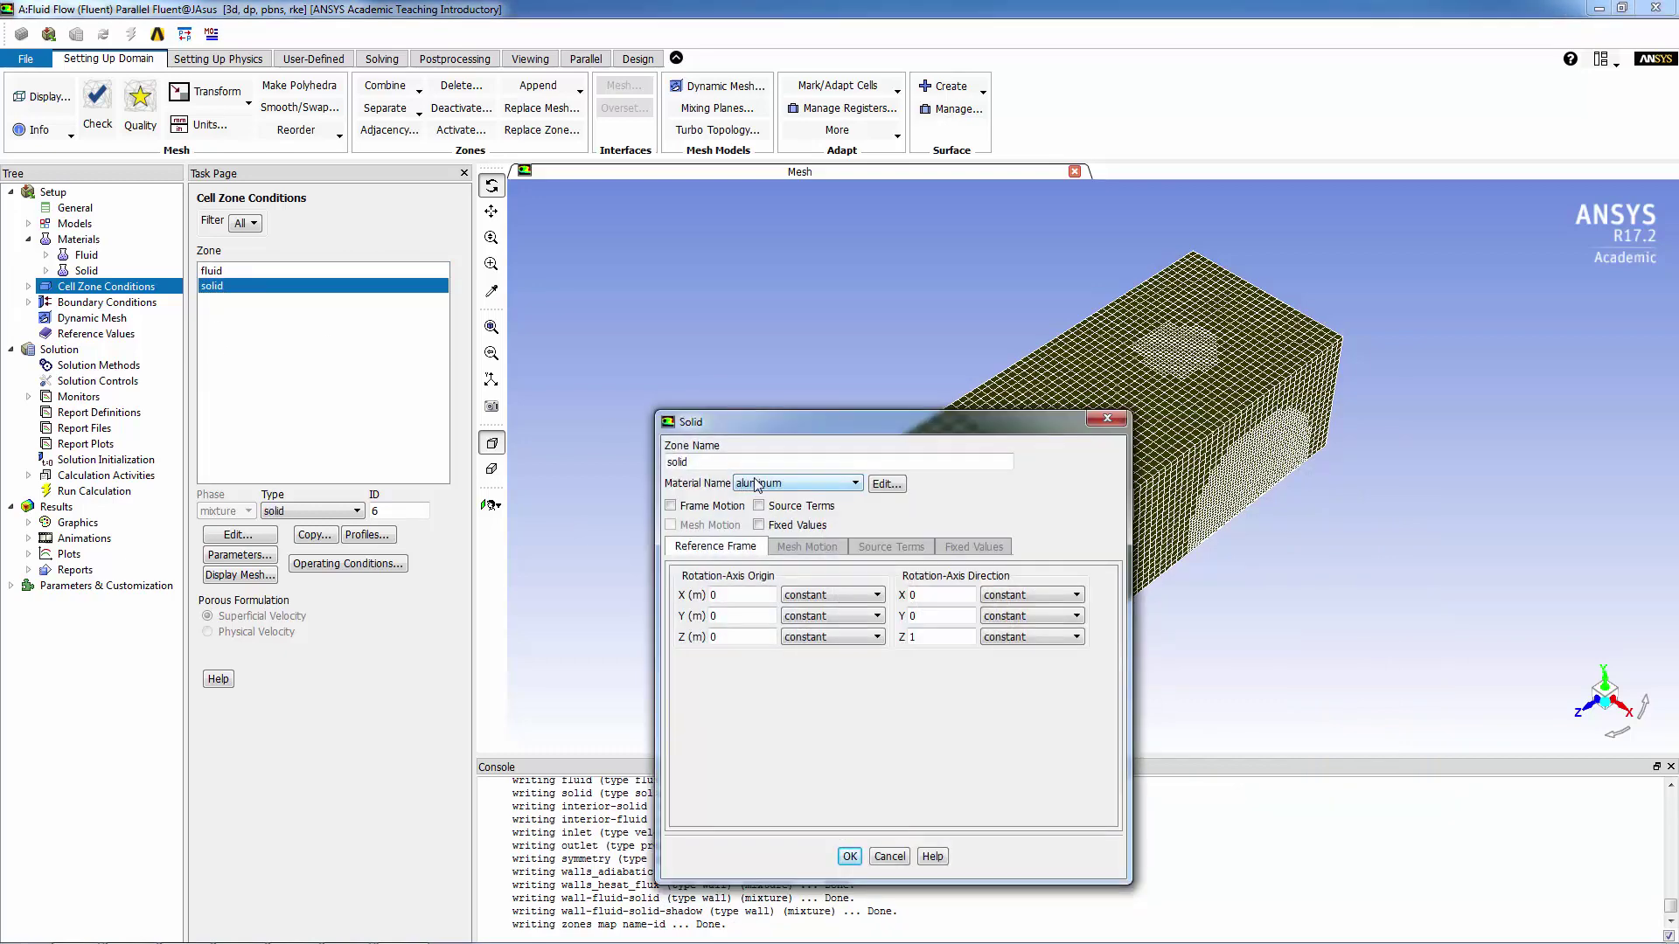
pyautogui.click(758, 484)
pyautogui.click(760, 509)
pyautogui.click(849, 856)
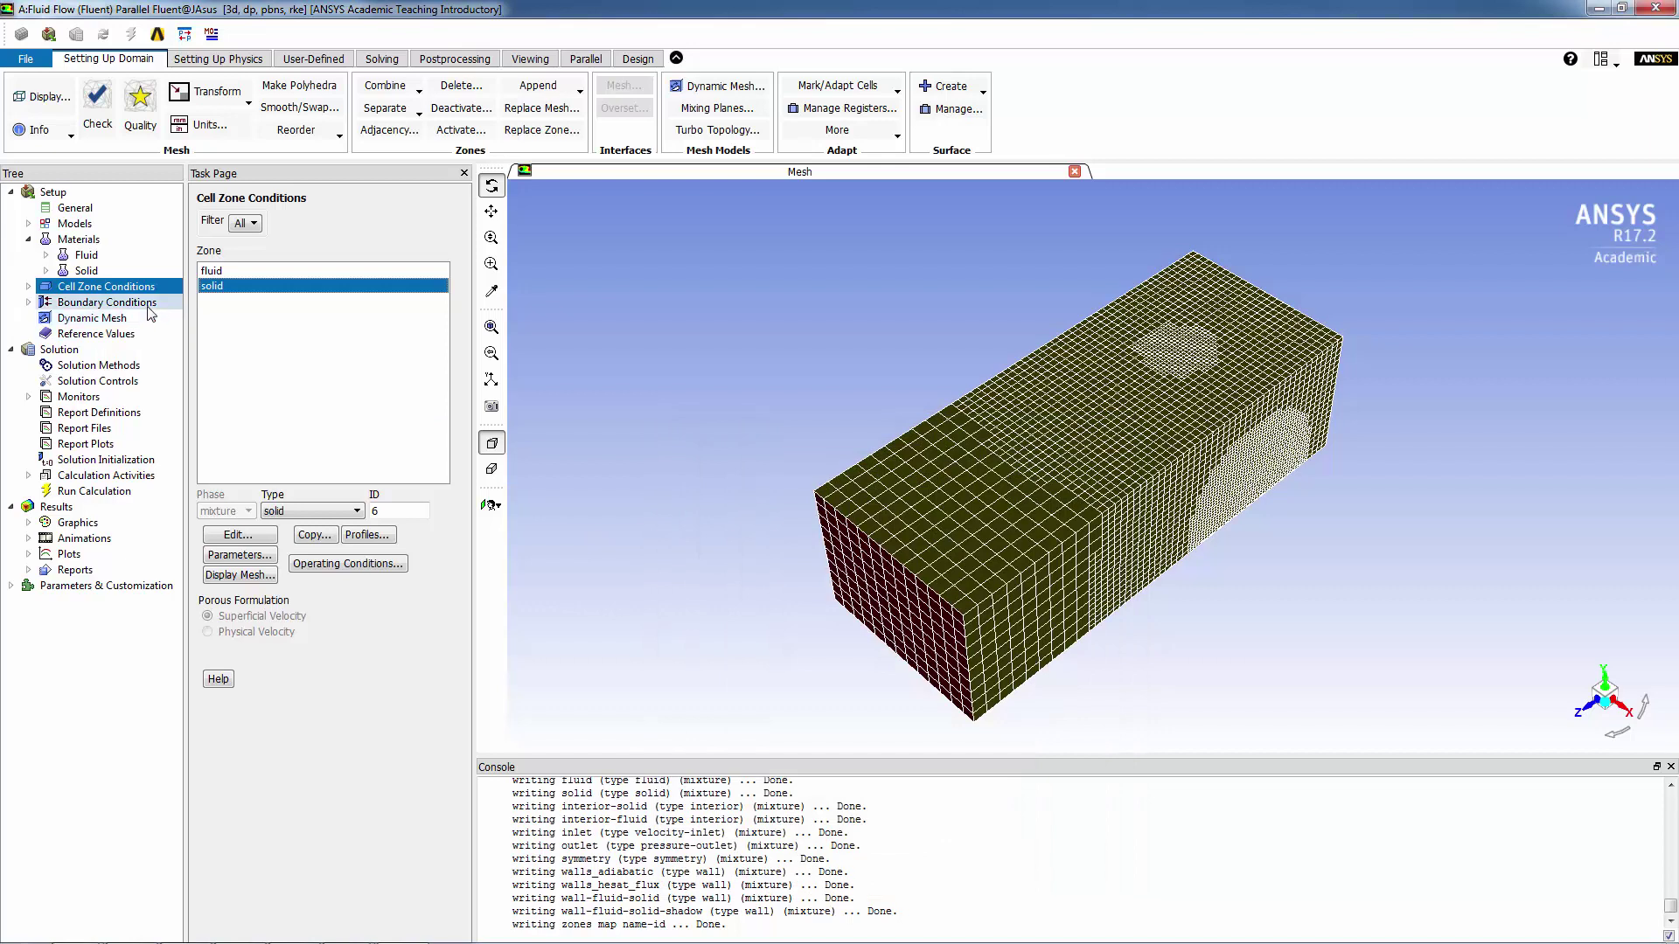
pyautogui.click(149, 306)
# Set the inlet to 293.15 K with 3% turbulence intensity and 0.05 m hydraulic diameter.
pyautogui.click(237, 273)
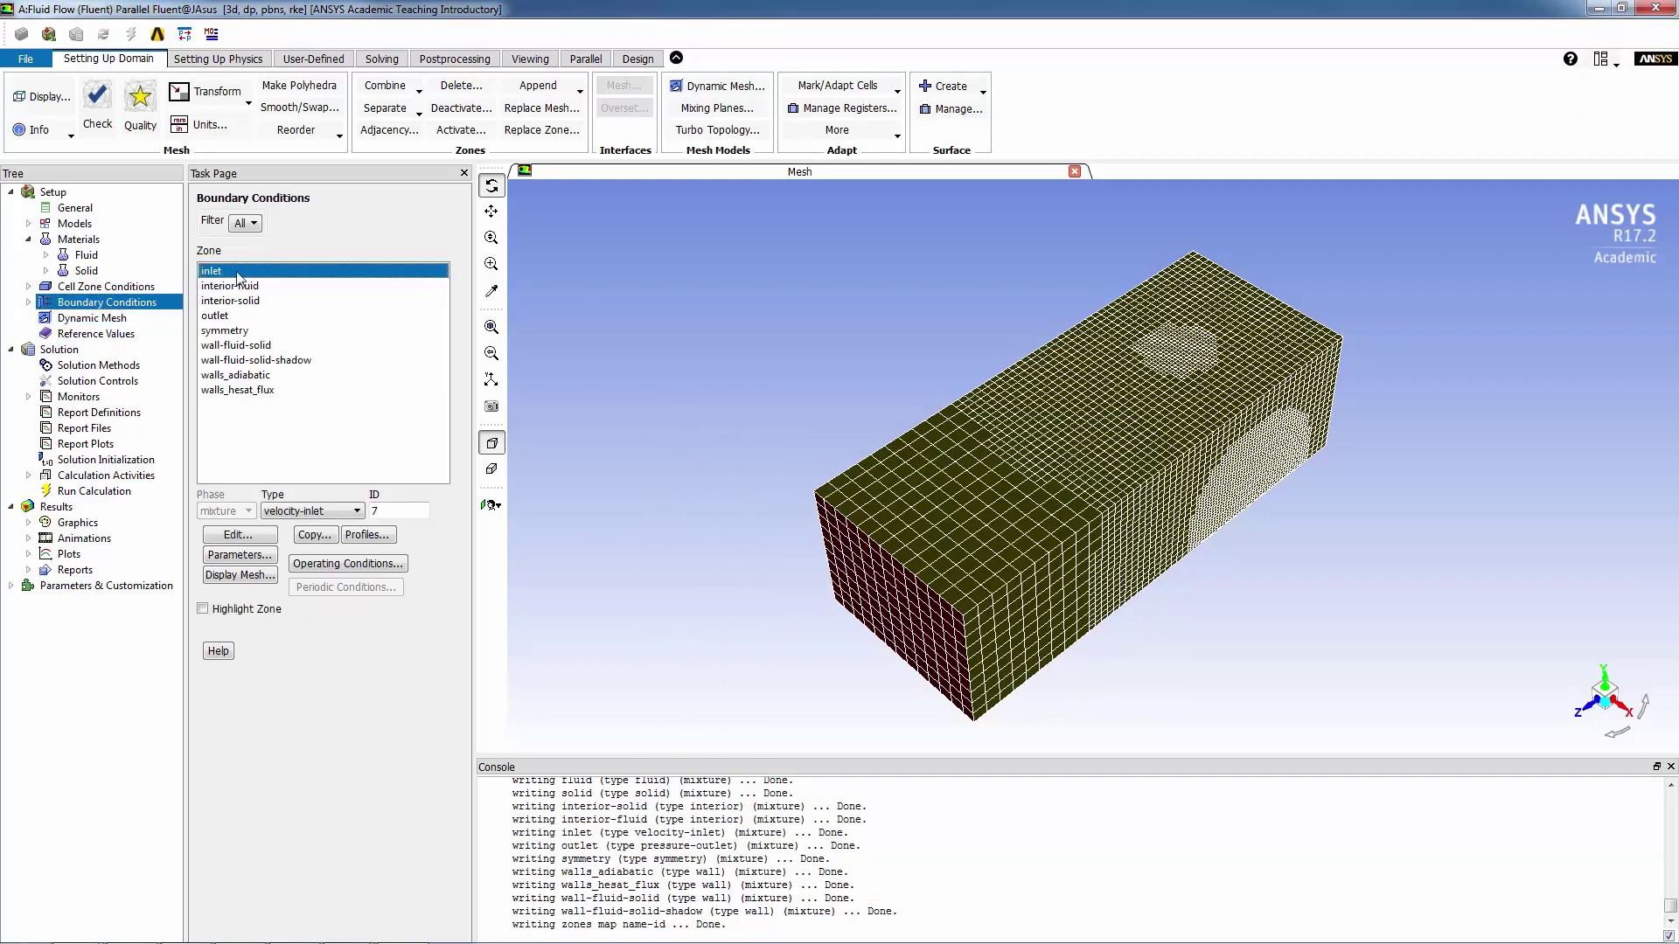
pyautogui.click(260, 536)
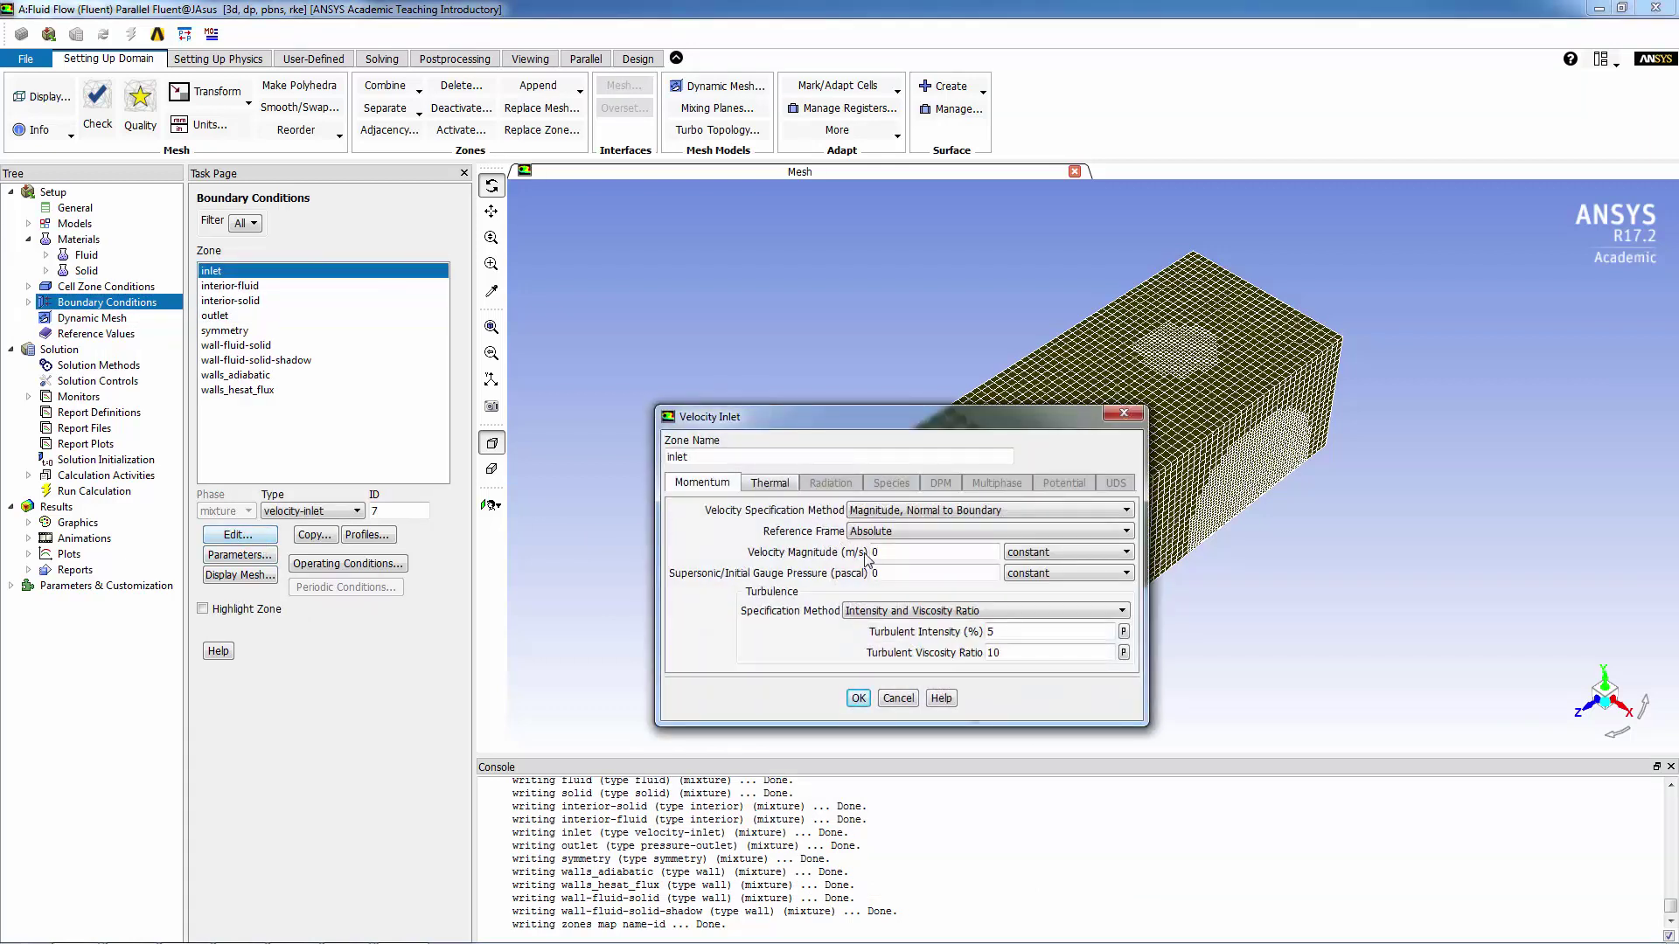
pyautogui.click(770, 484)
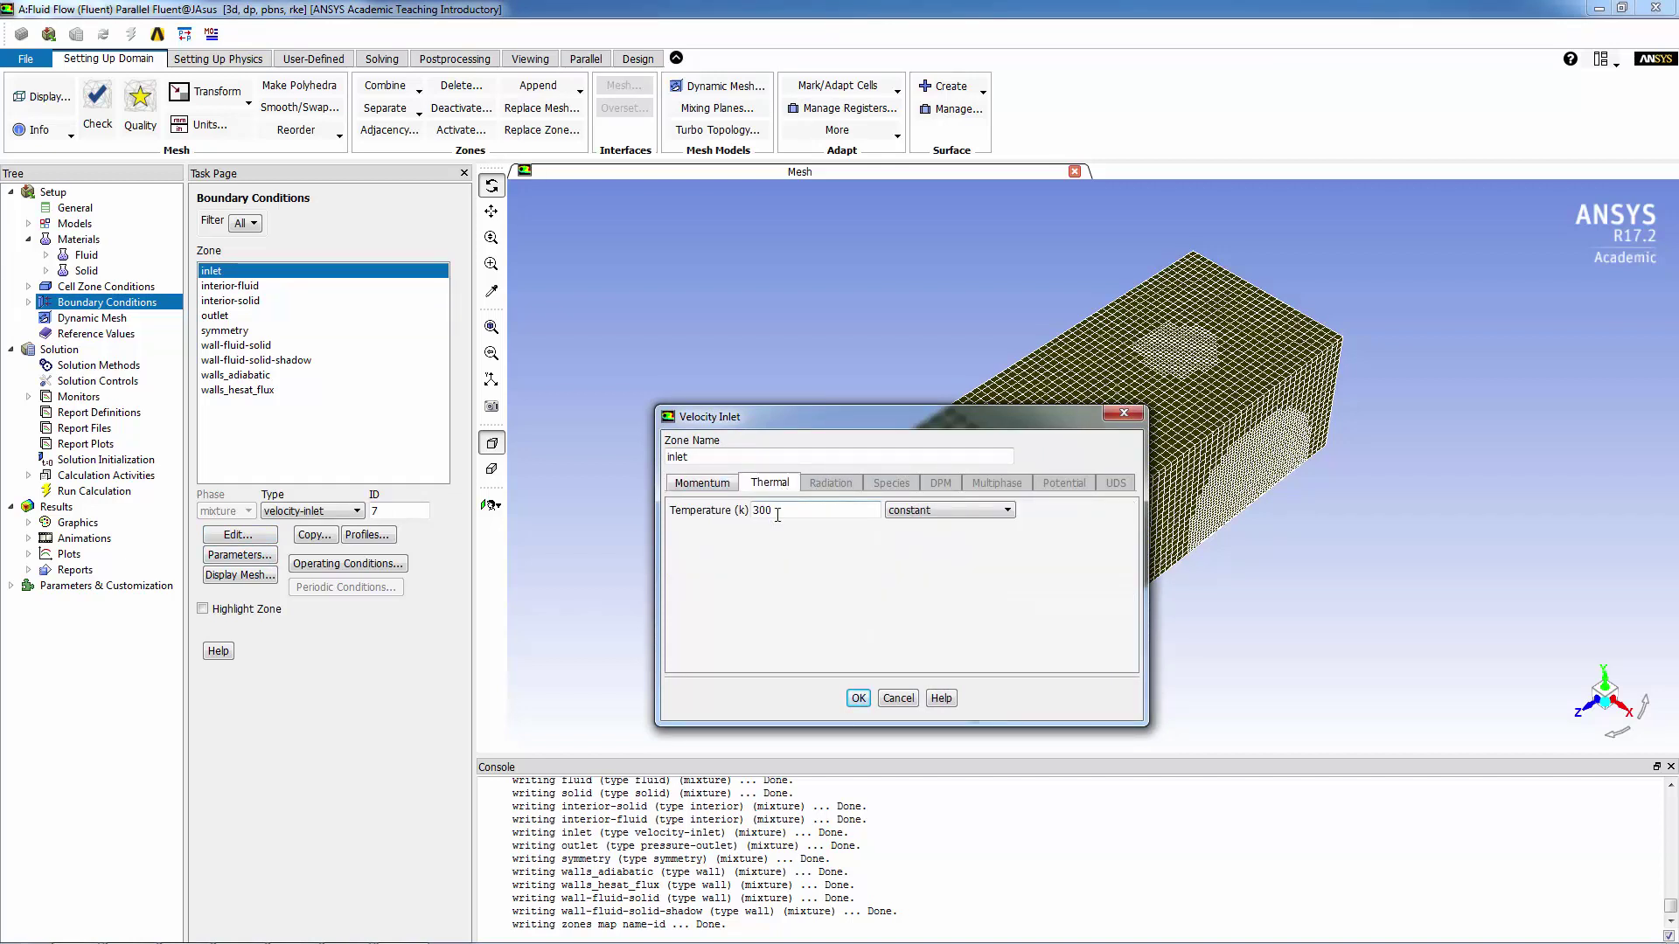
pyautogui.write('293.15')
pyautogui.click(691, 484)
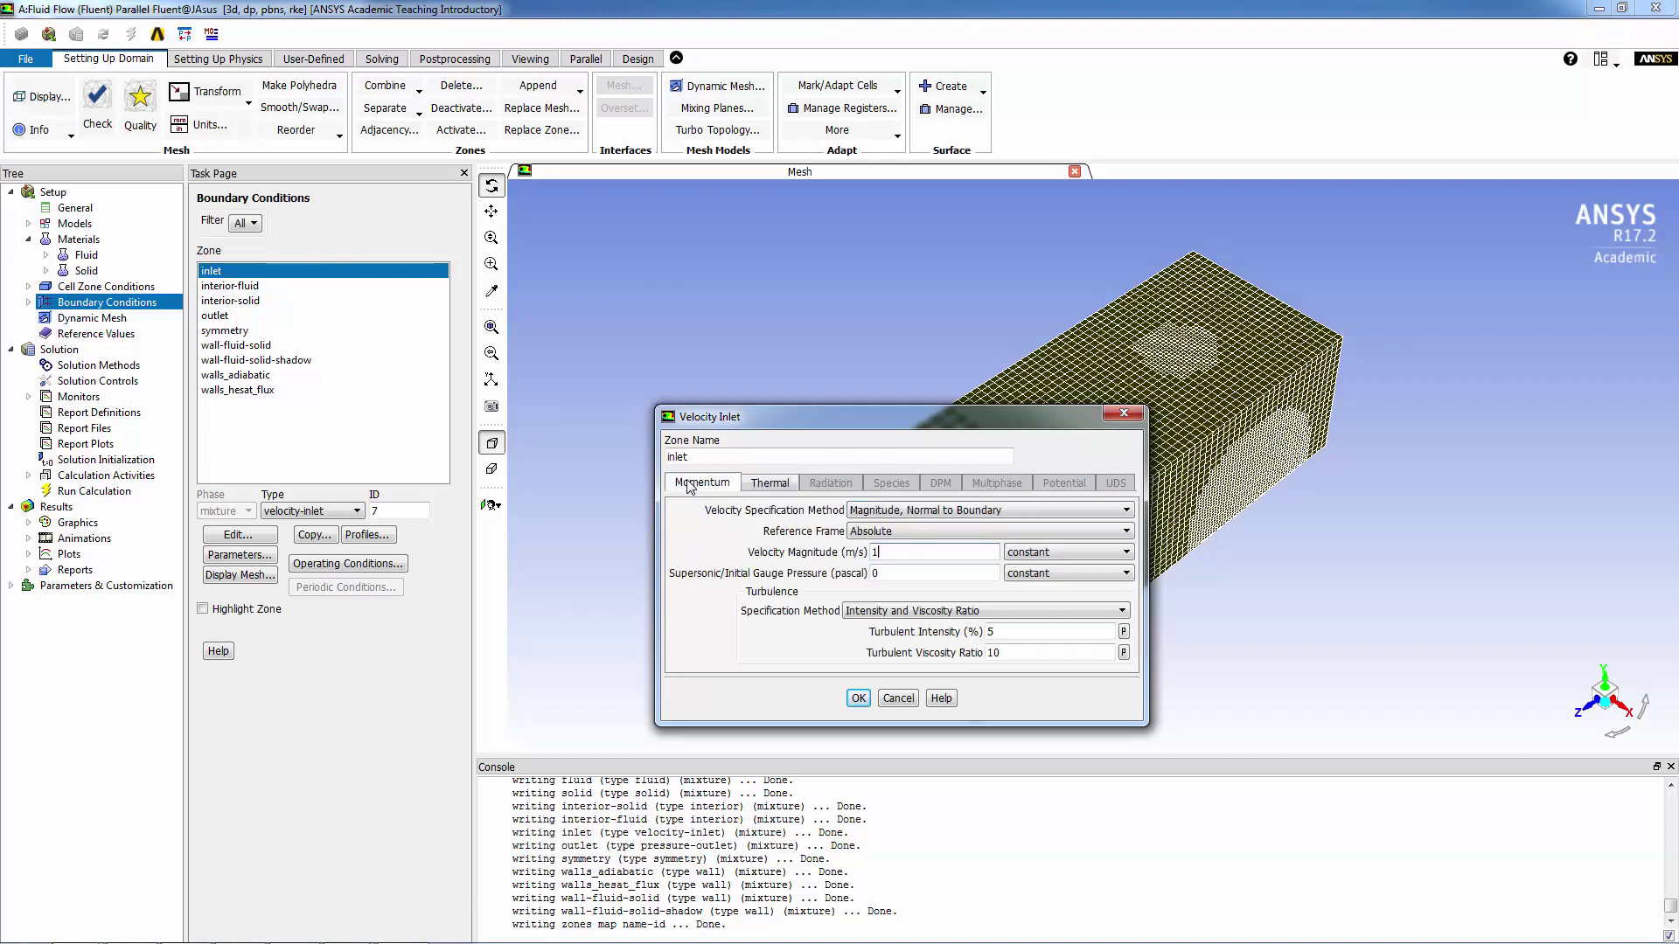
pyautogui.click(902, 610)
pyautogui.click(893, 662)
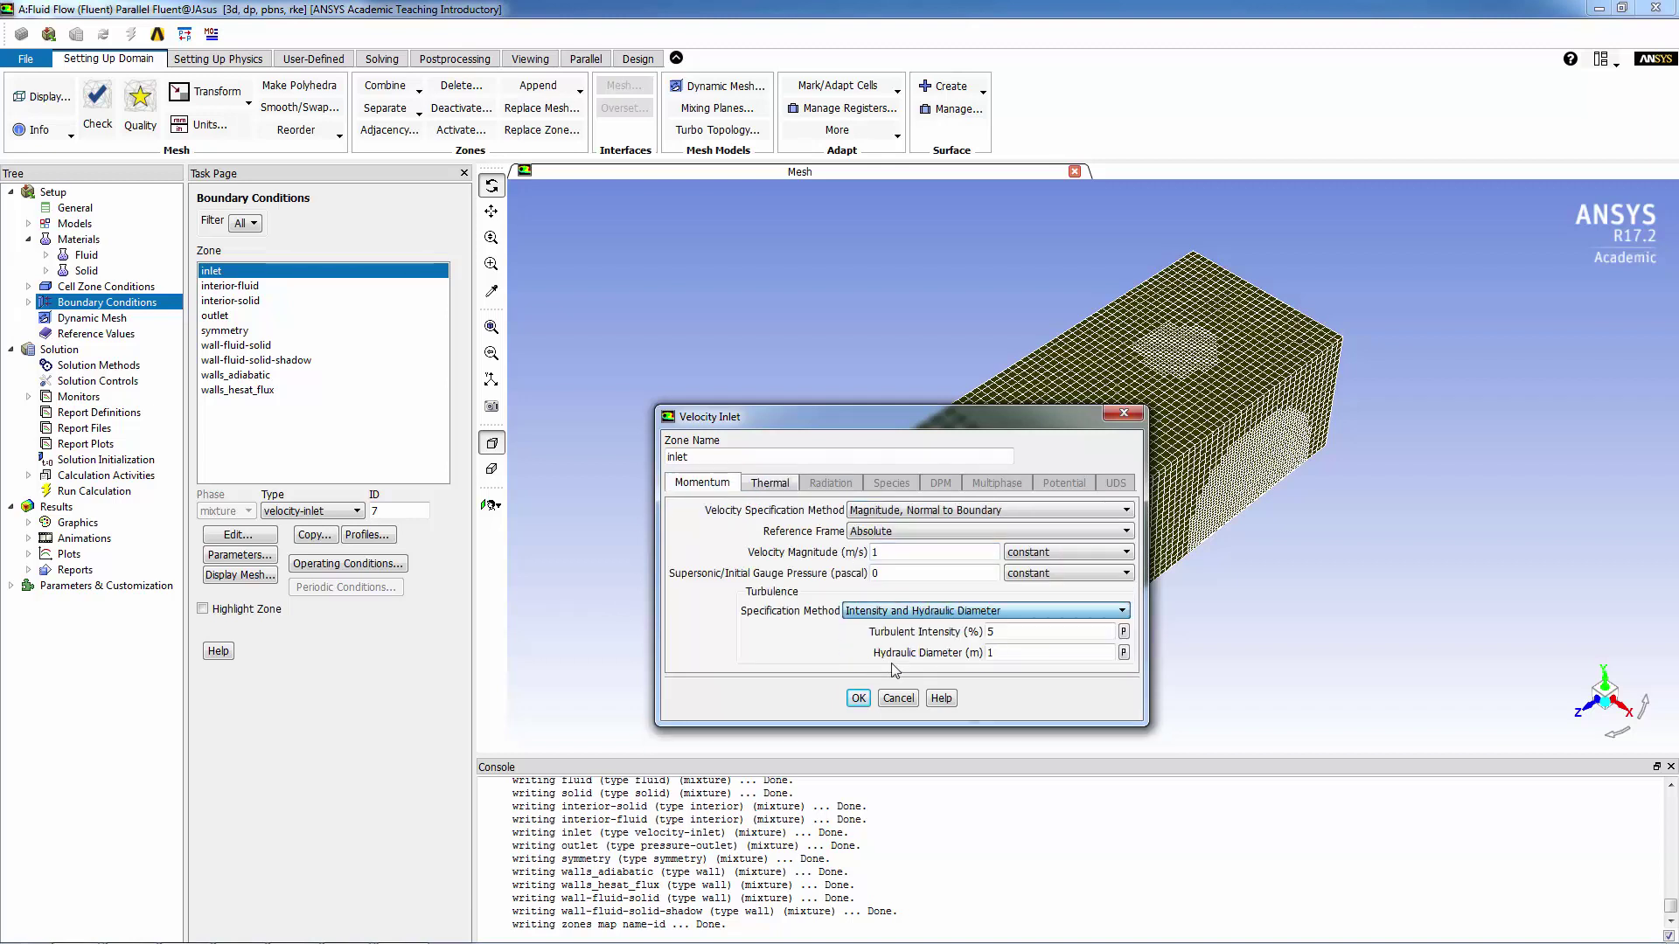
pyautogui.click(1009, 638)
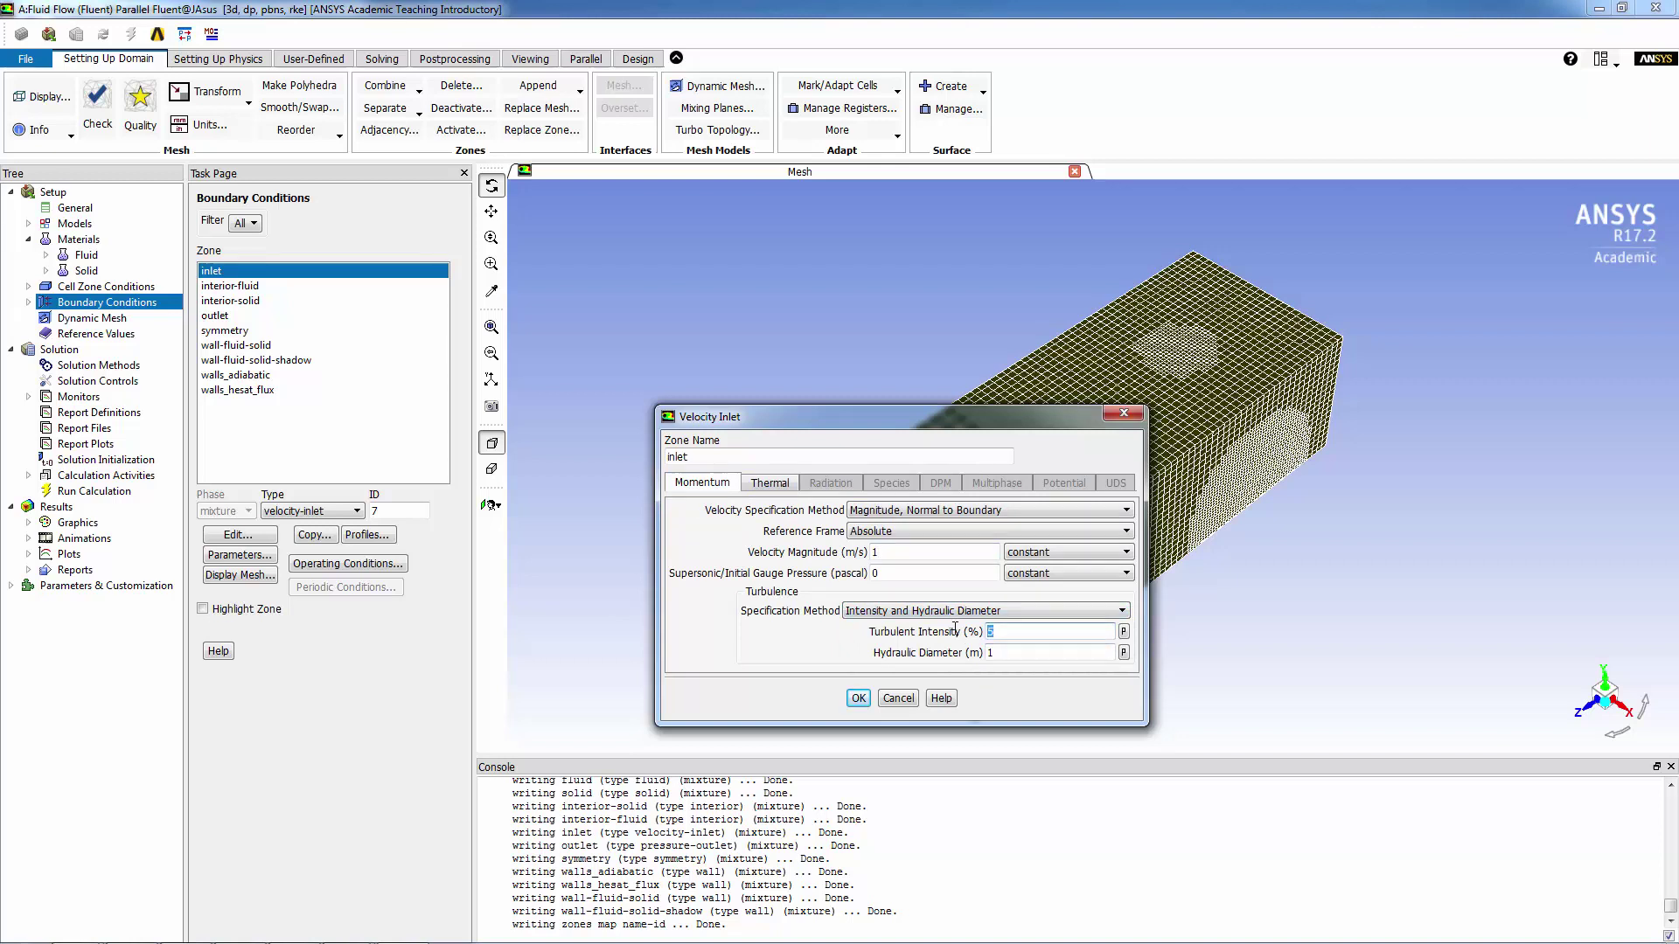
pyautogui.press('BackSpace')
pyautogui.write('3')
pyautogui.doubleClick(999, 653)
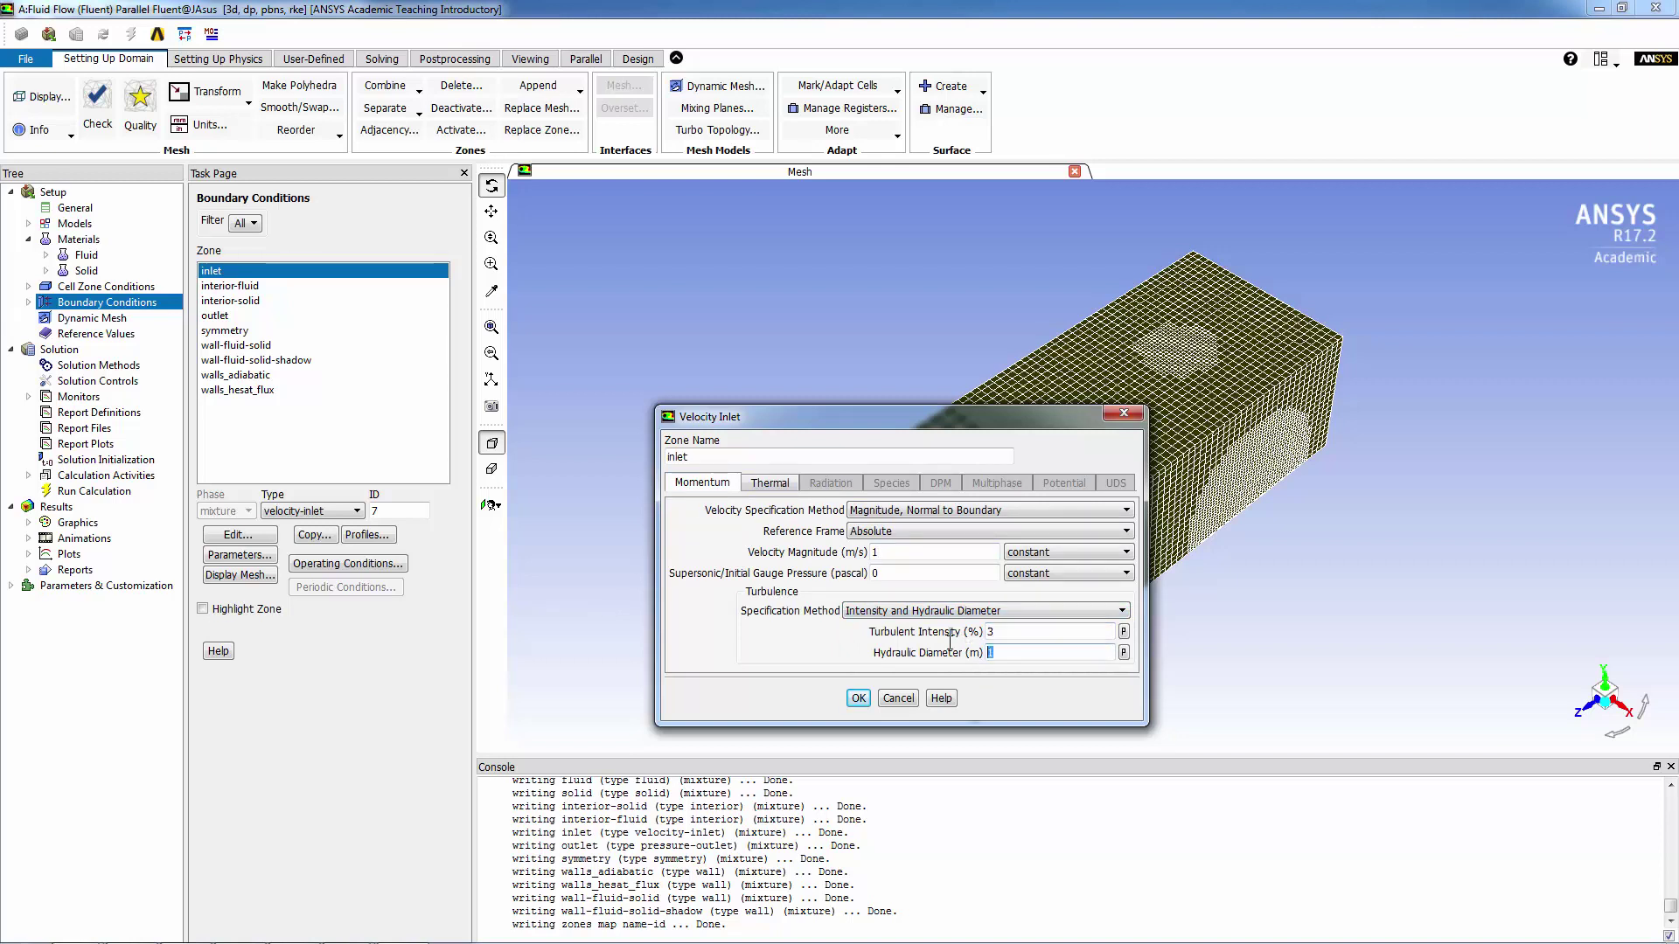
pyautogui.write('0.05')
pyautogui.click(857, 698)
# Give the outlet a 293 K backflow temperature and 3% intensity-plus-hydraulic-diameter backflow turbulence.
pyautogui.click(232, 315)
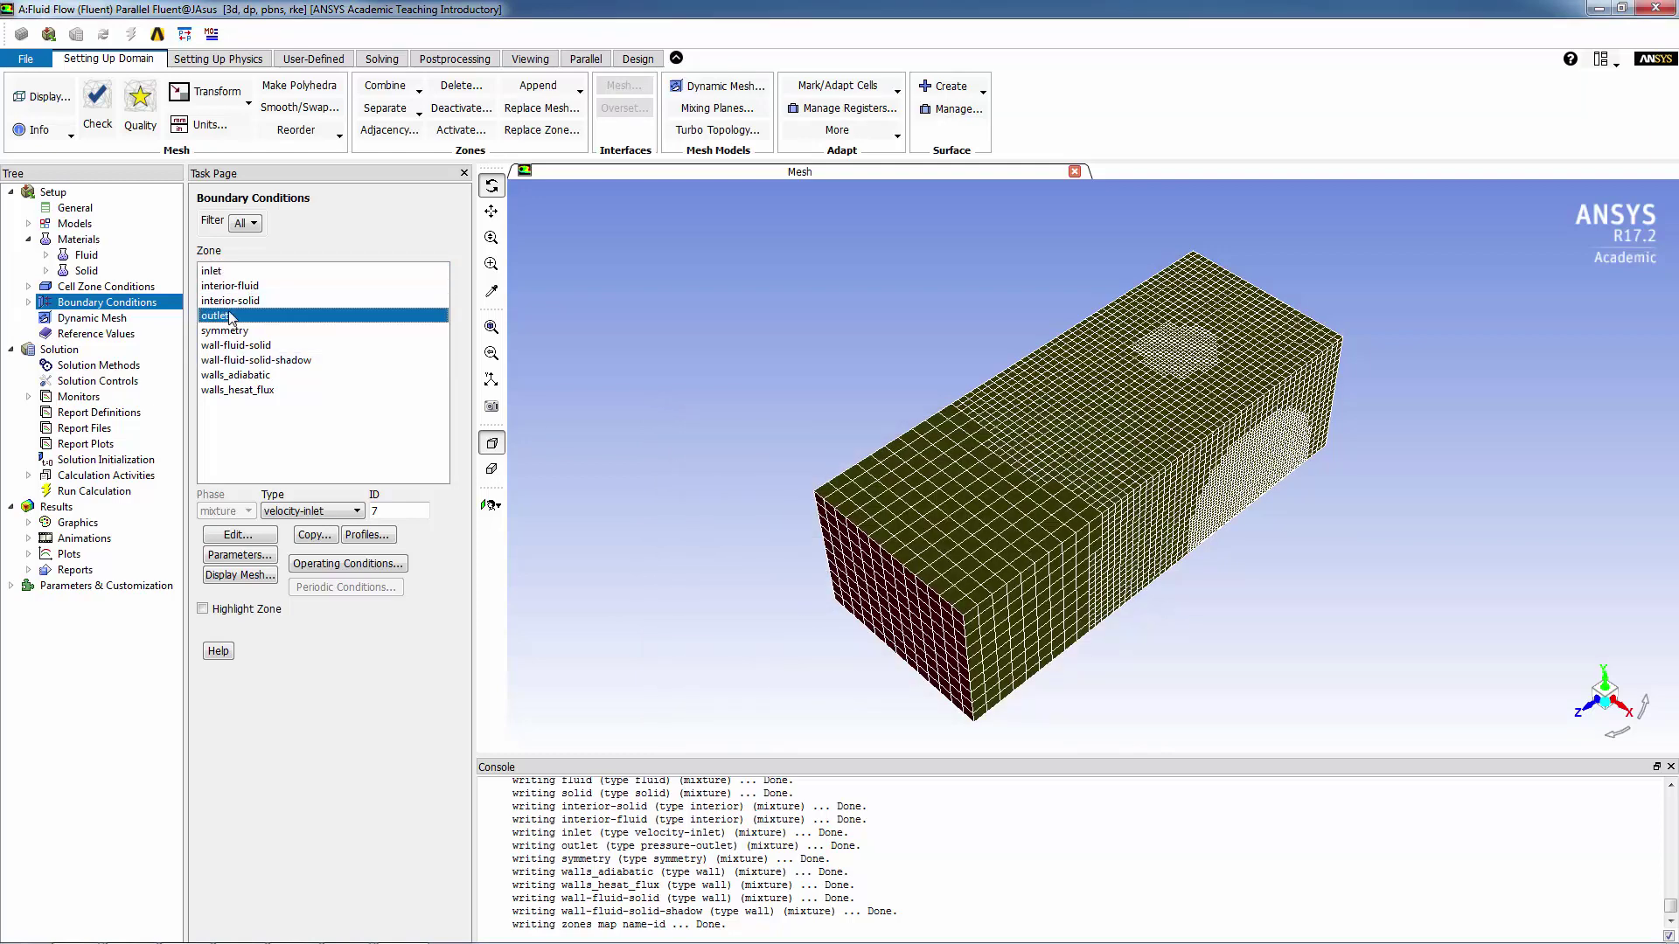
pyautogui.click(254, 535)
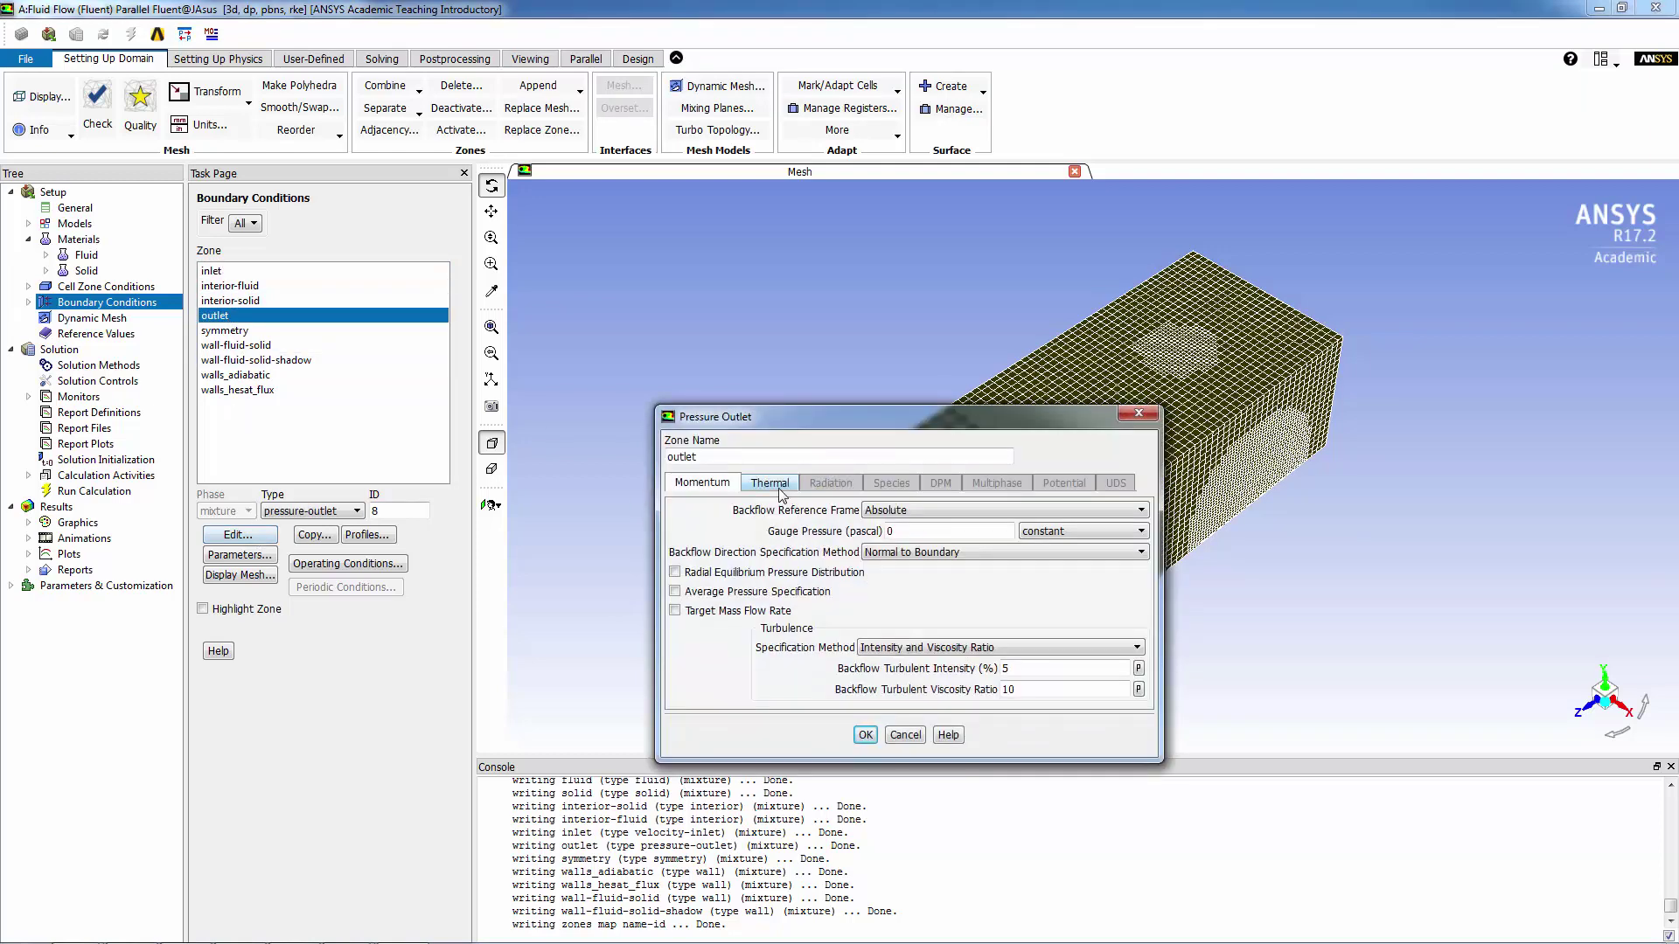
pyautogui.click(774, 487)
pyautogui.moveTo(858, 515); pyautogui.dragTo(807, 511)
pyautogui.write('293.15')
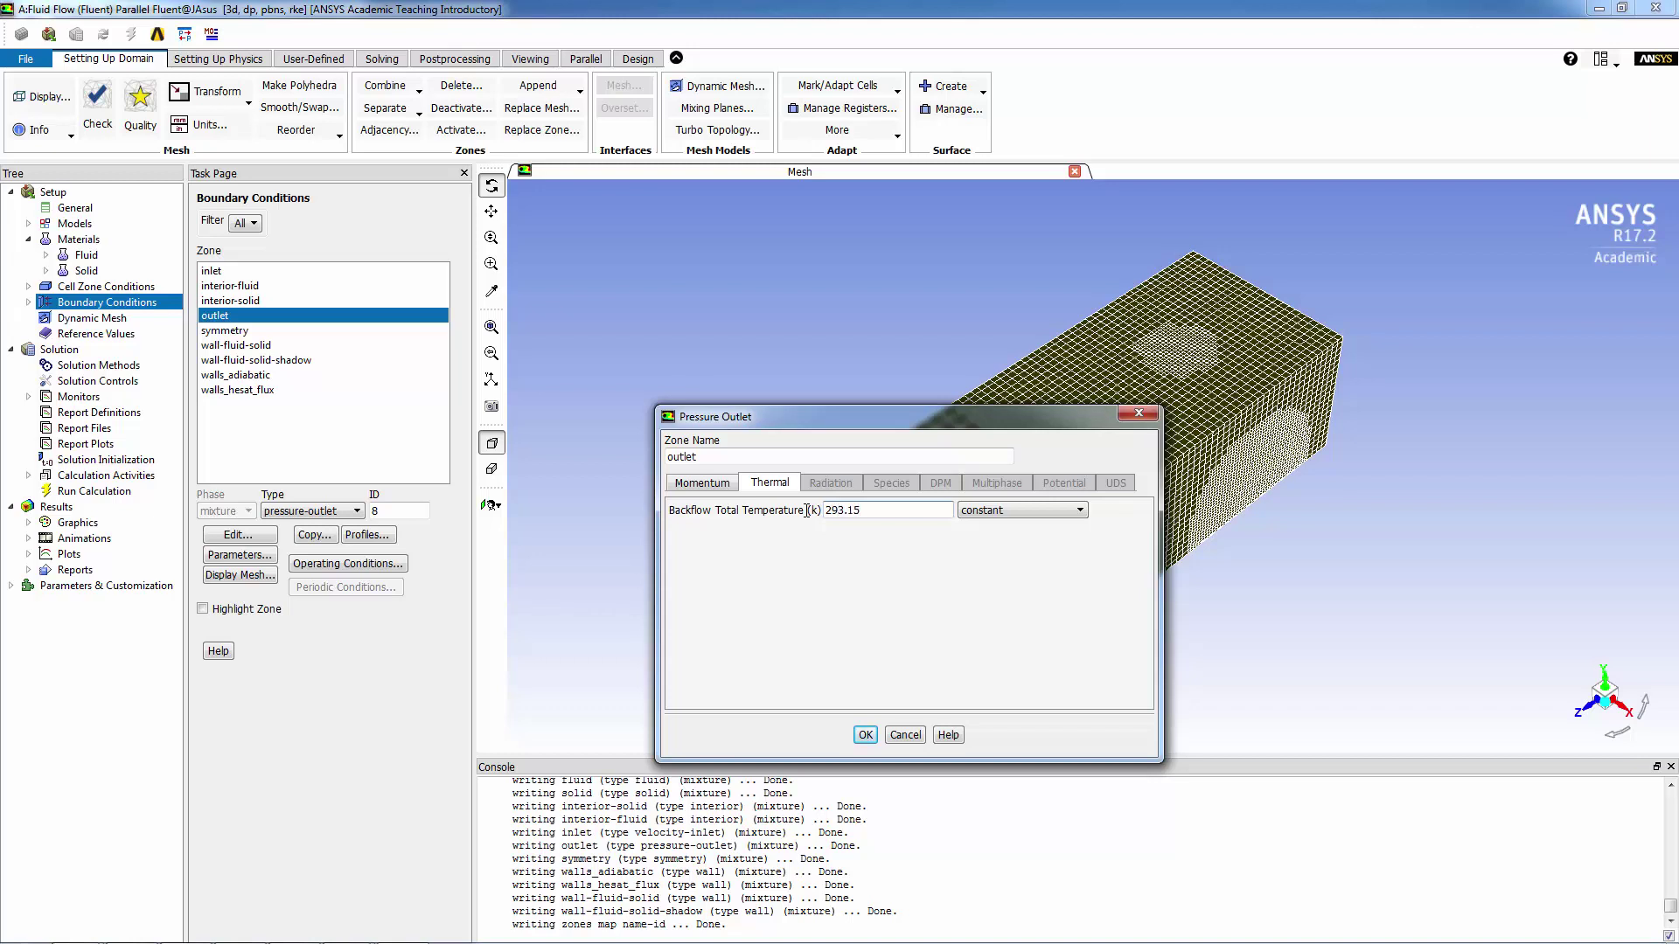
pyautogui.click(700, 486)
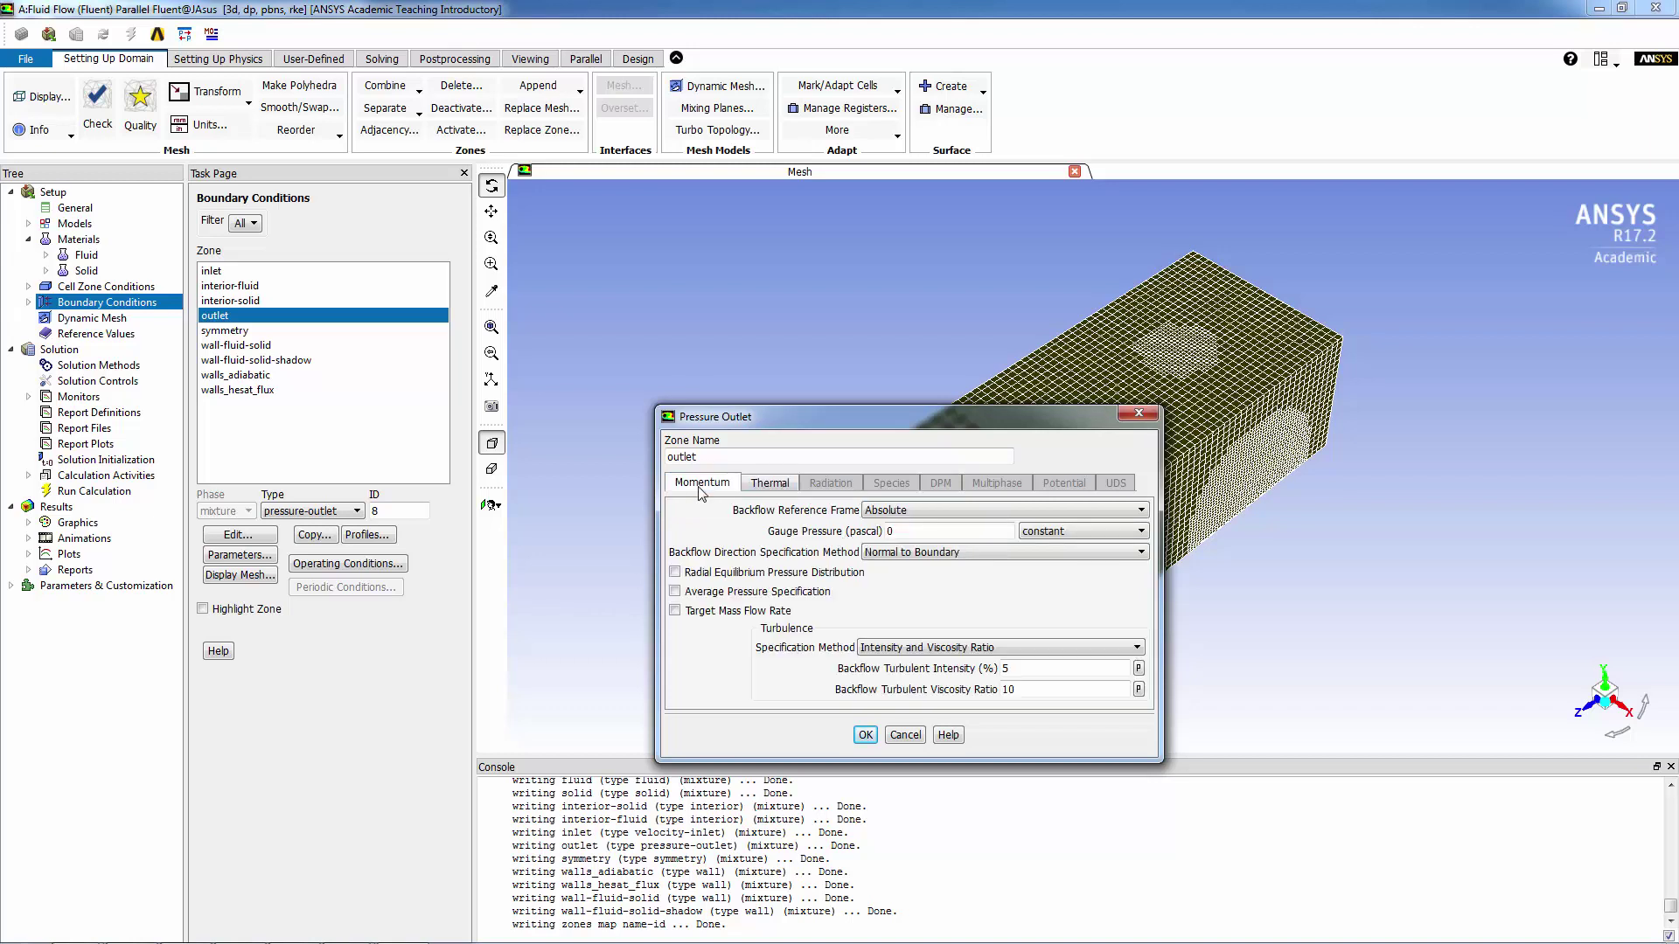
pyautogui.click(963, 649)
pyautogui.click(962, 697)
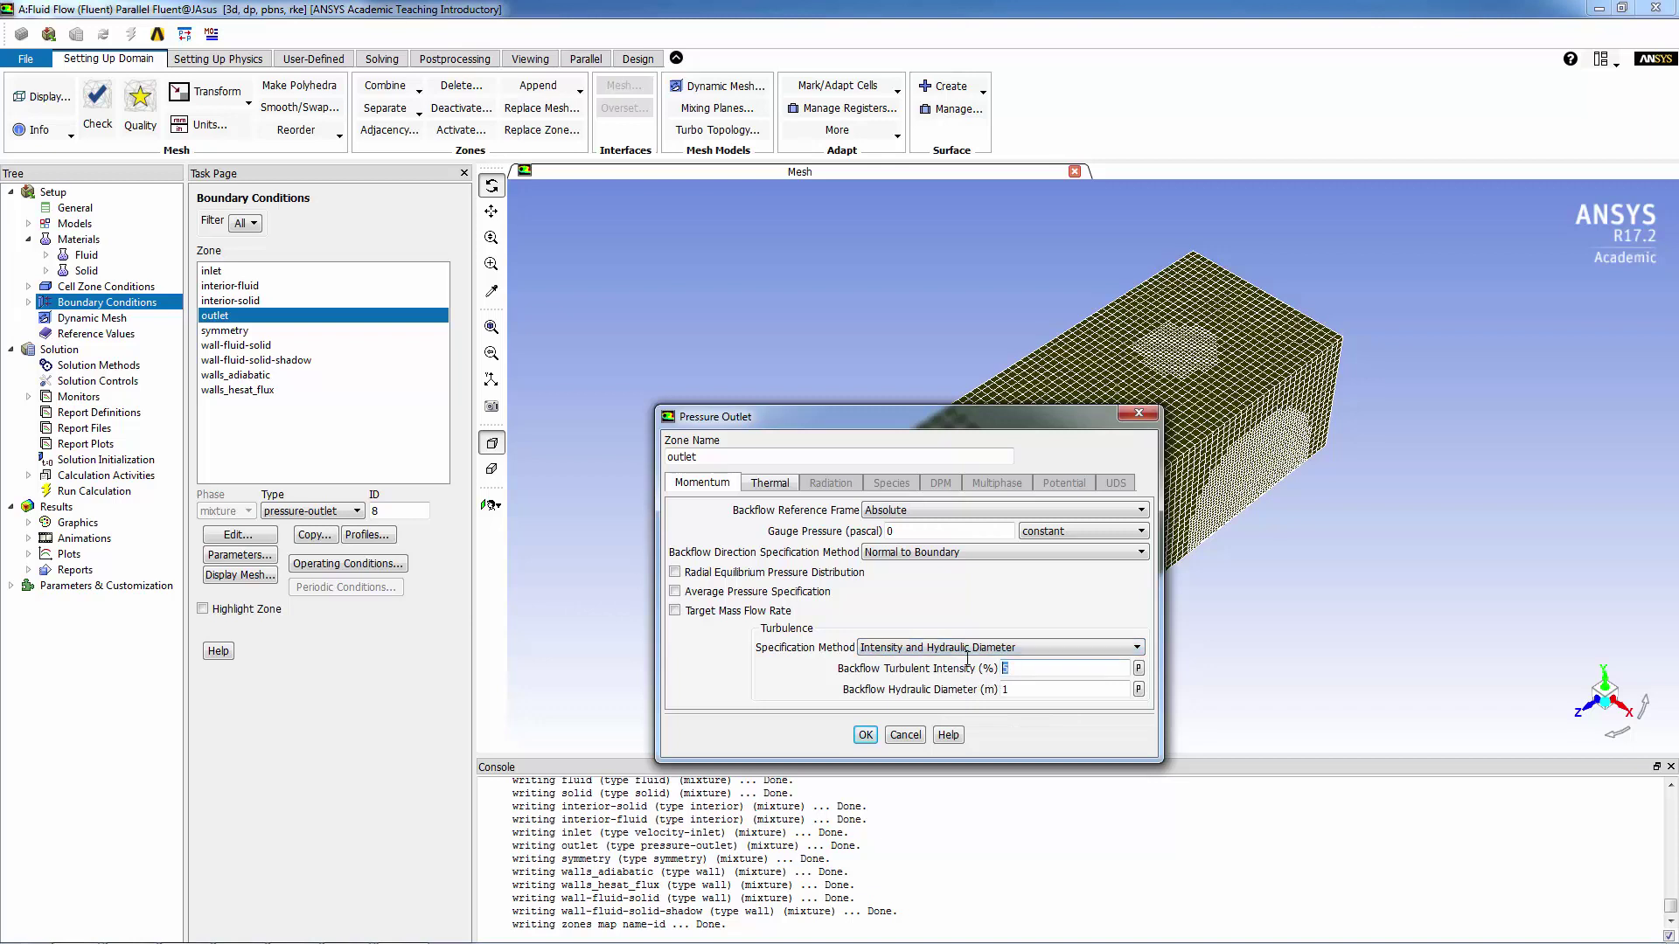
pyautogui.press('Tab')
# Confirm the outlet settings and check the walls_adiabatic thermal settings, leaving them unchanged.
pyautogui.click(865, 735)
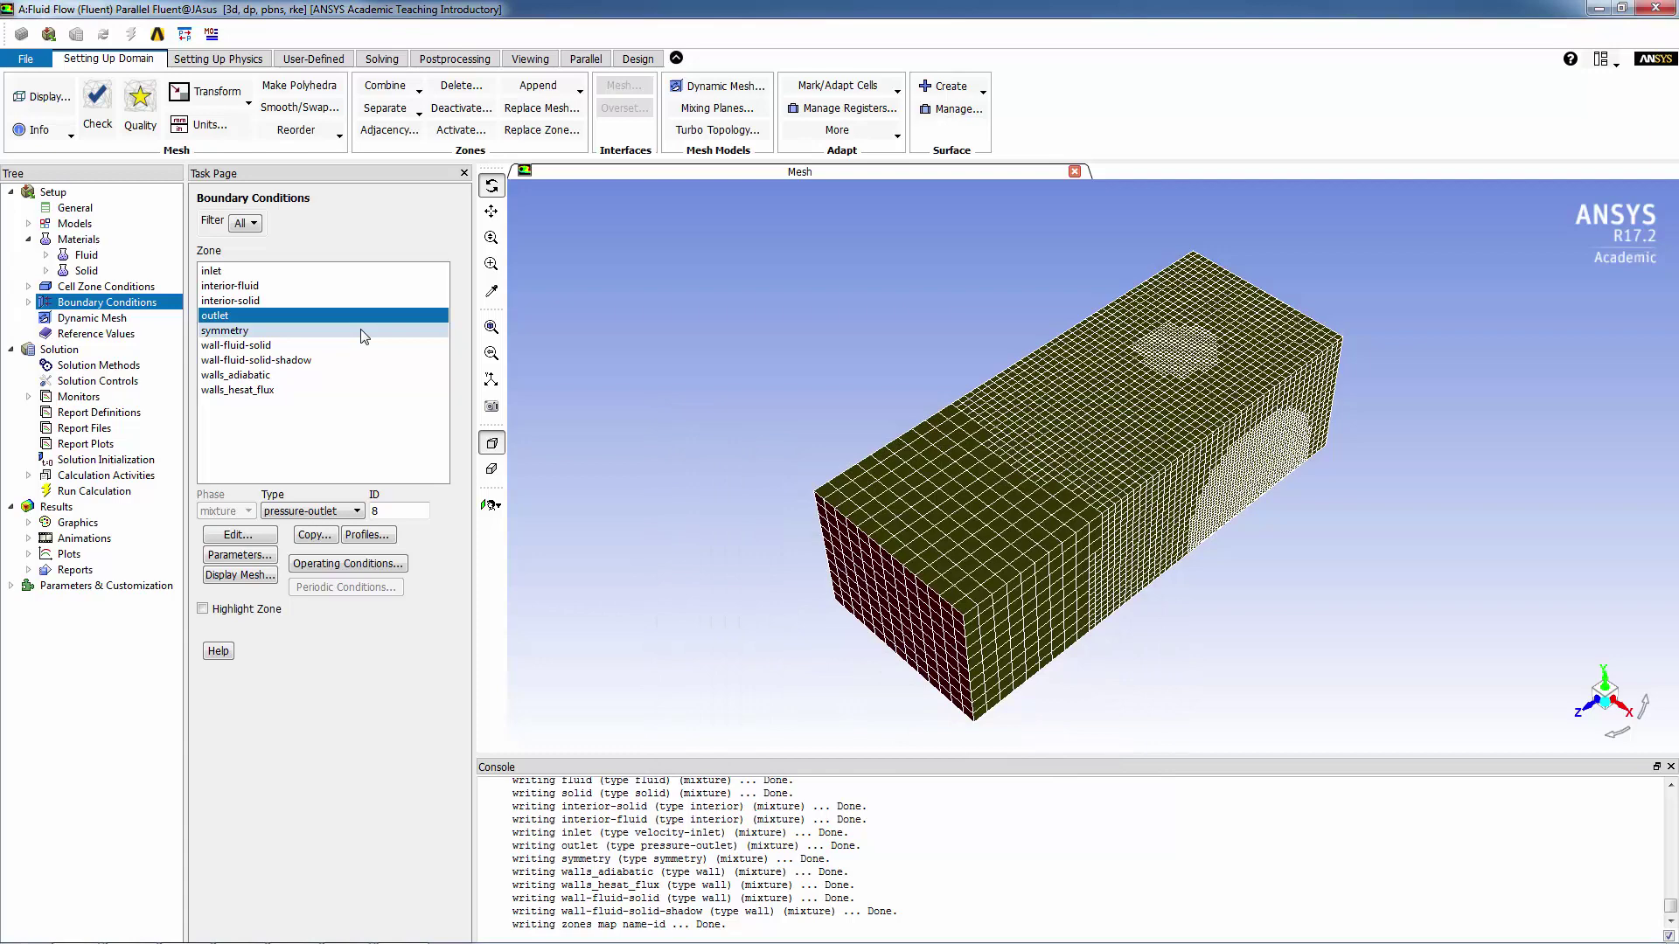
pyautogui.click(309, 378)
pyautogui.doubleClick(310, 379)
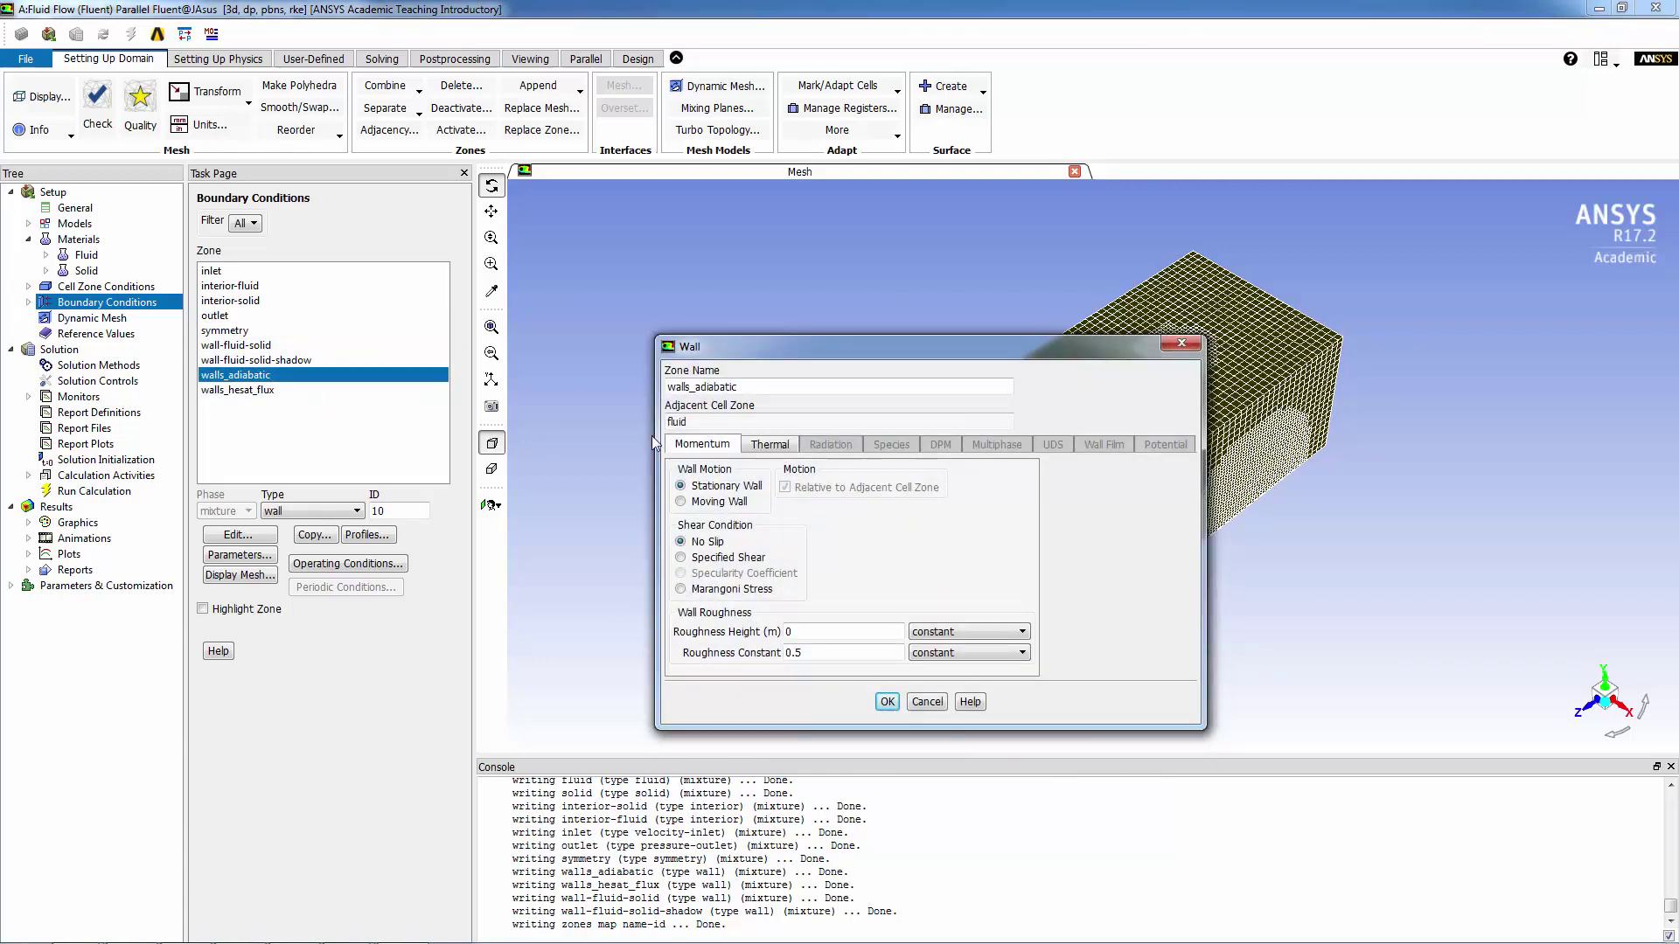
pyautogui.click(768, 445)
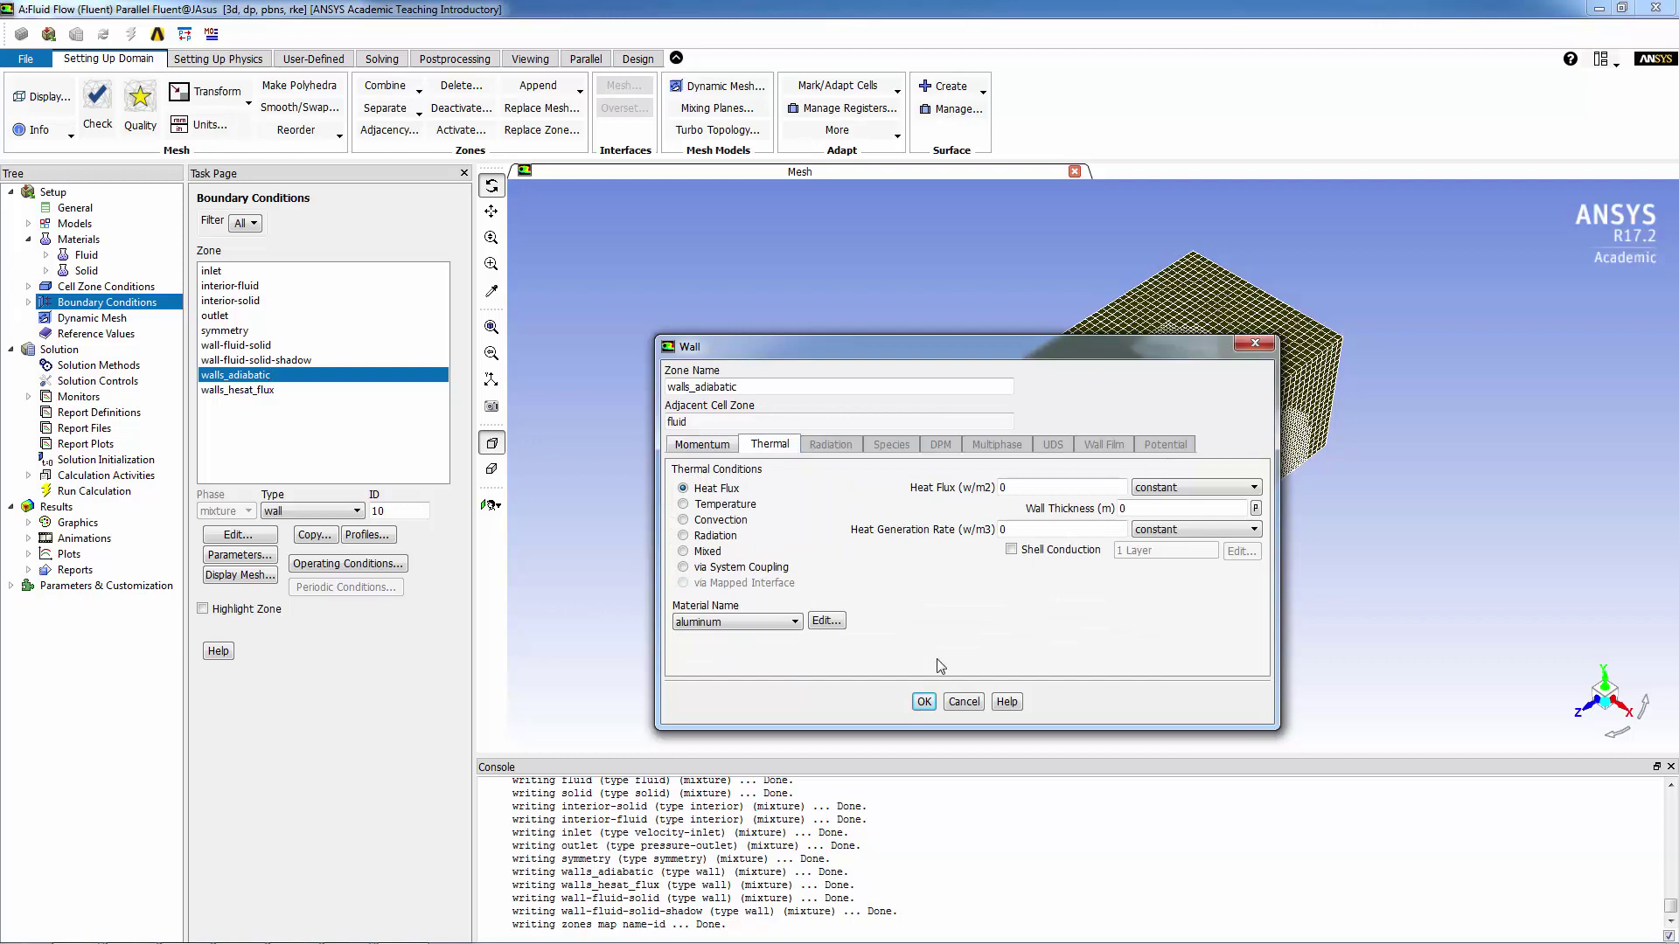
pyautogui.click(965, 701)
# Apply a constant 11111.11 W/m2 heat flux to the walls_hesat_flux wall.
pyautogui.click(256, 391)
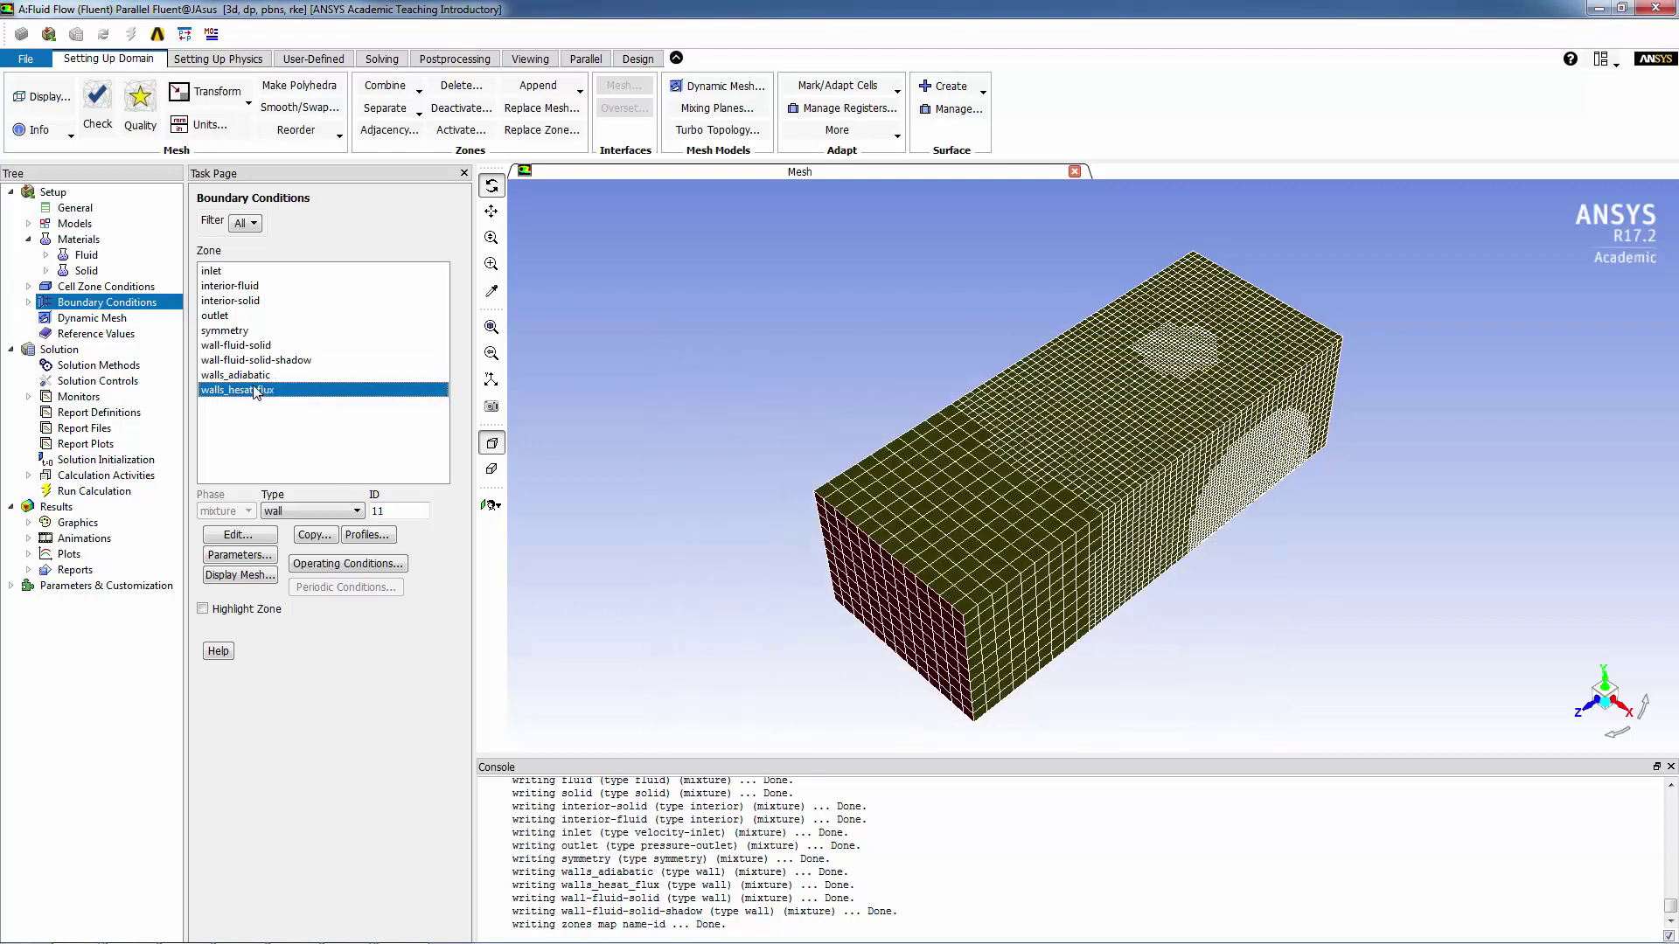
pyautogui.doubleClick(257, 391)
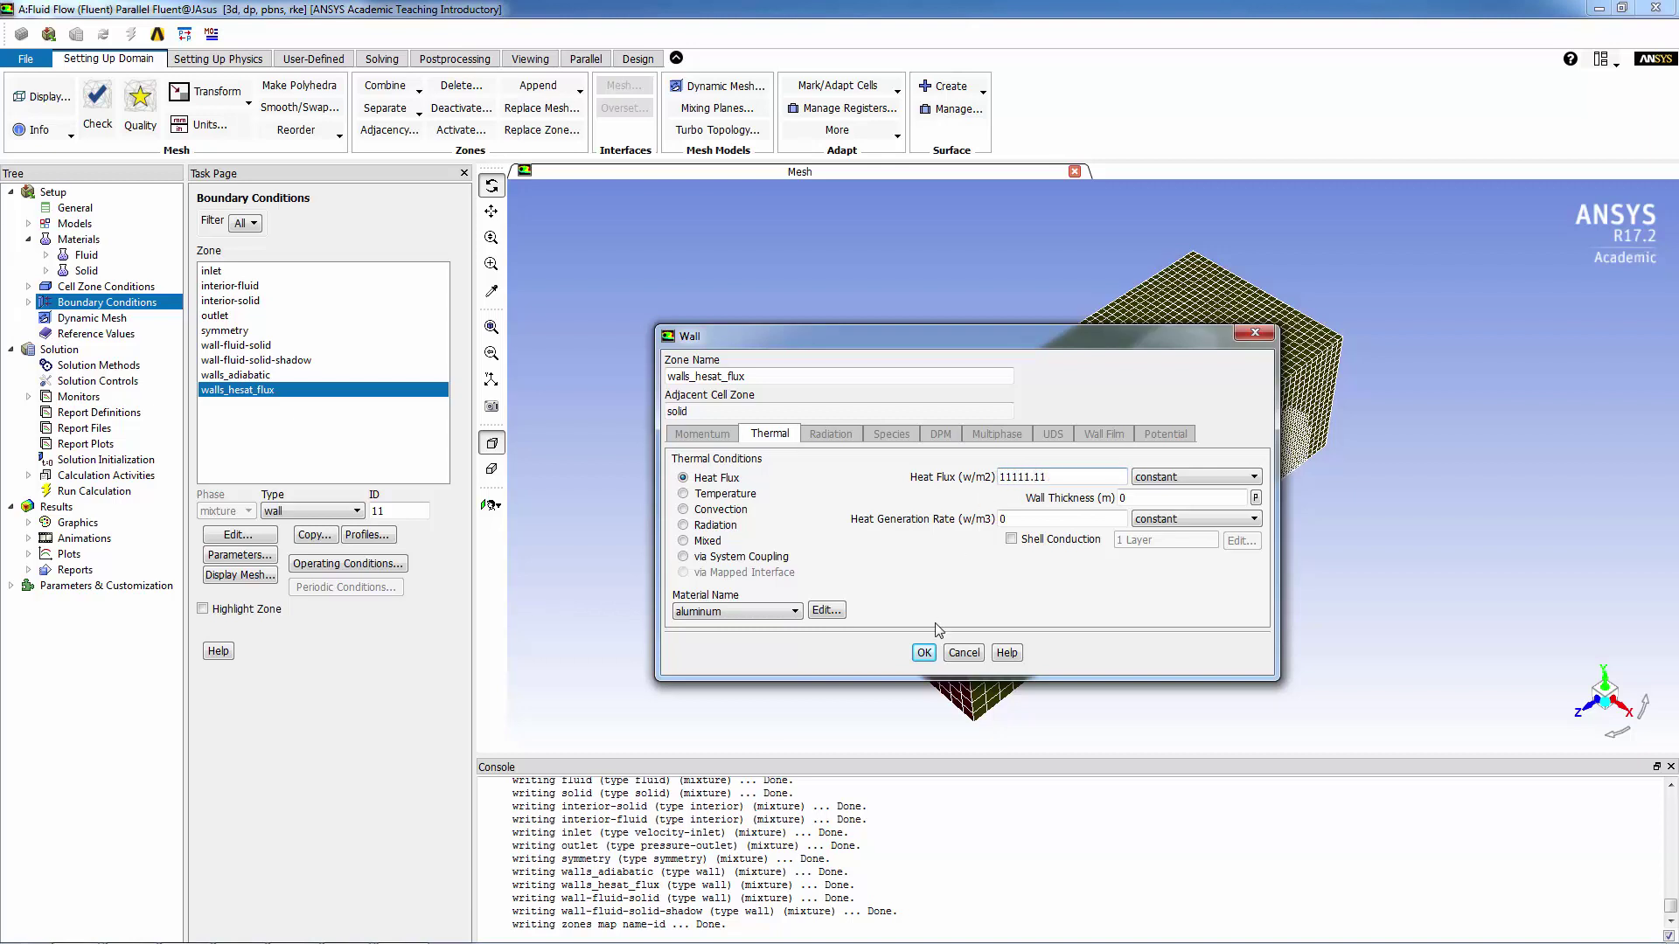
pyautogui.click(923, 653)
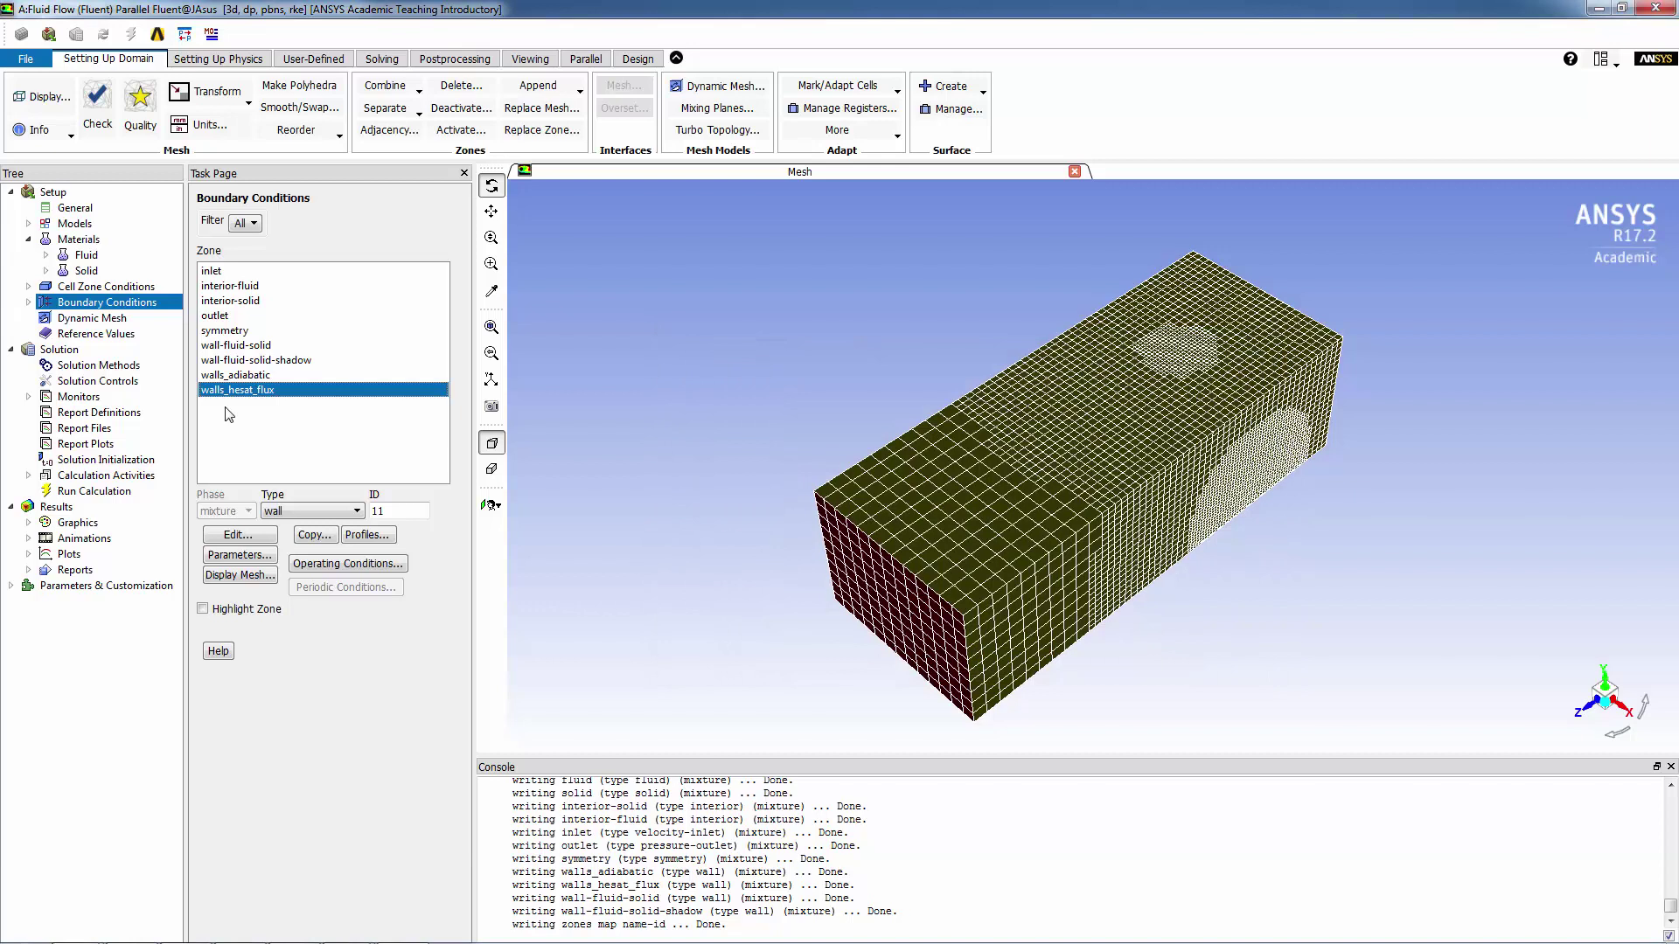
# Hybrid-initialize the solution and calculate with 1000 iterations, converging after about 150.
pyautogui.click(138, 461)
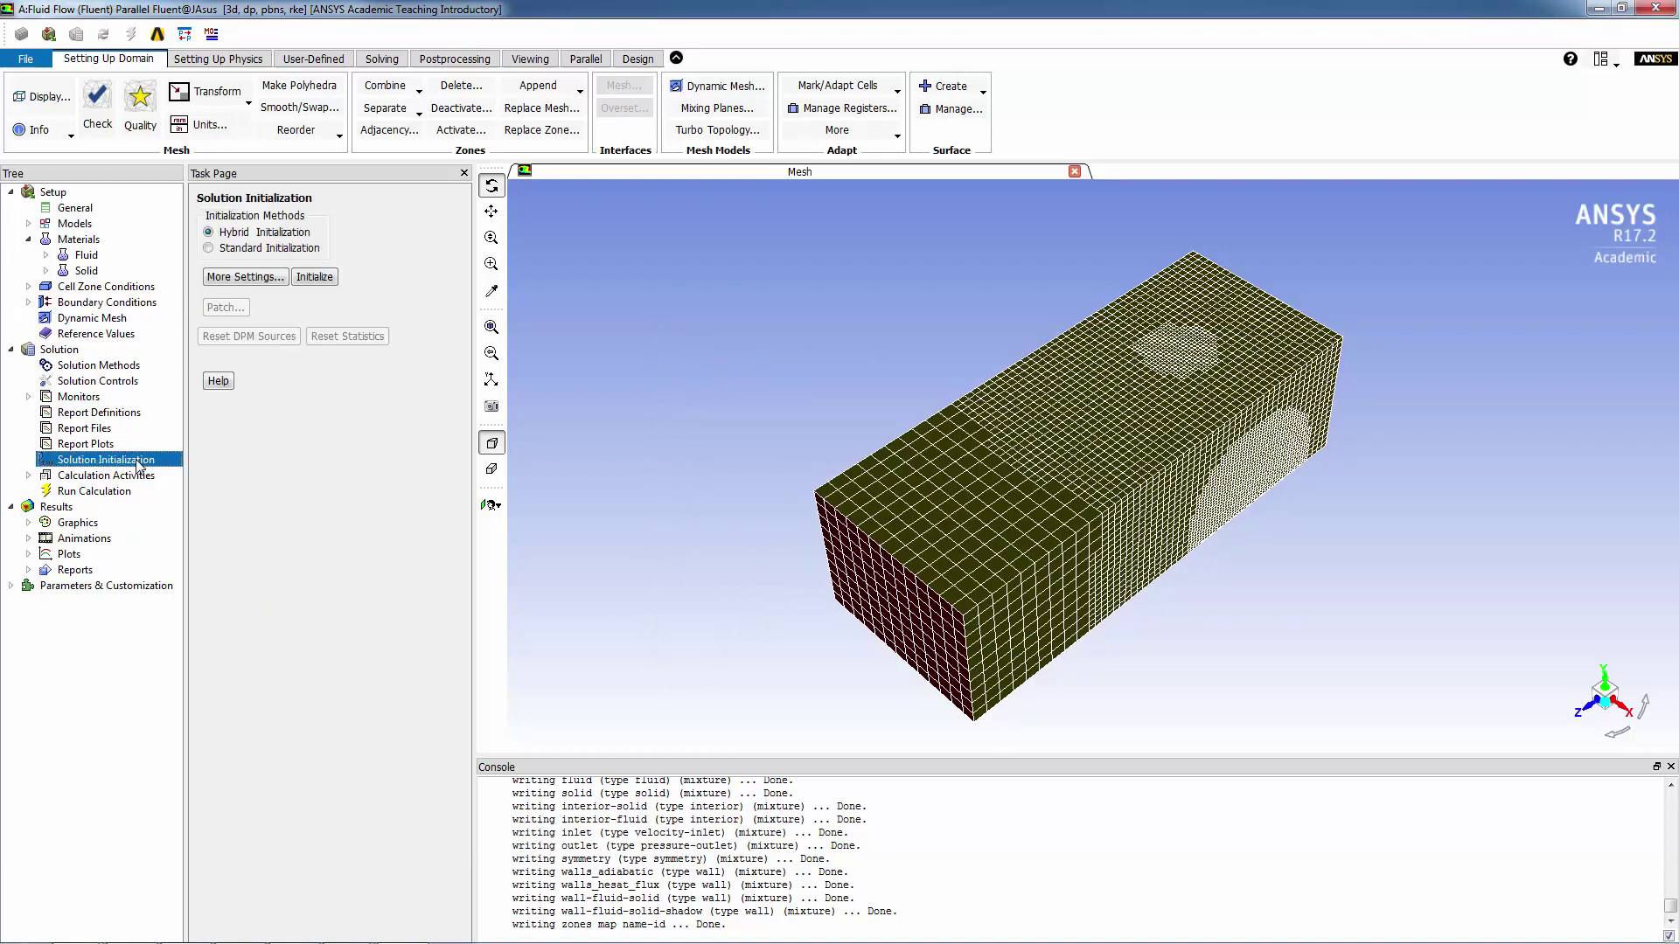
pyautogui.click(313, 277)
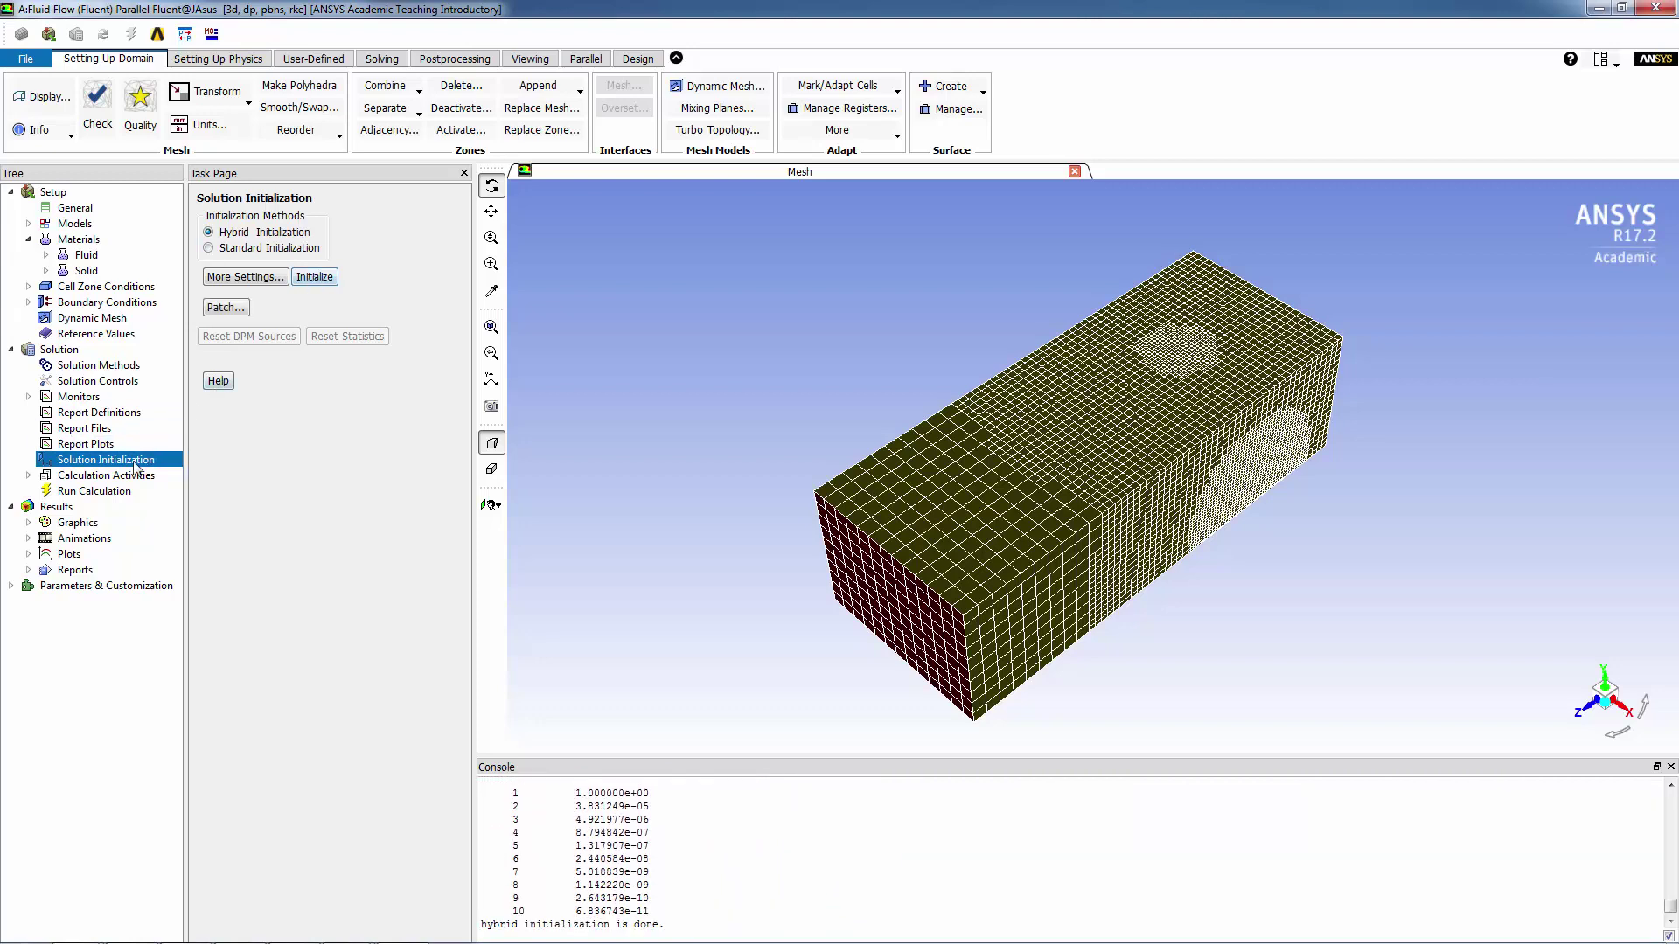
pyautogui.click(122, 492)
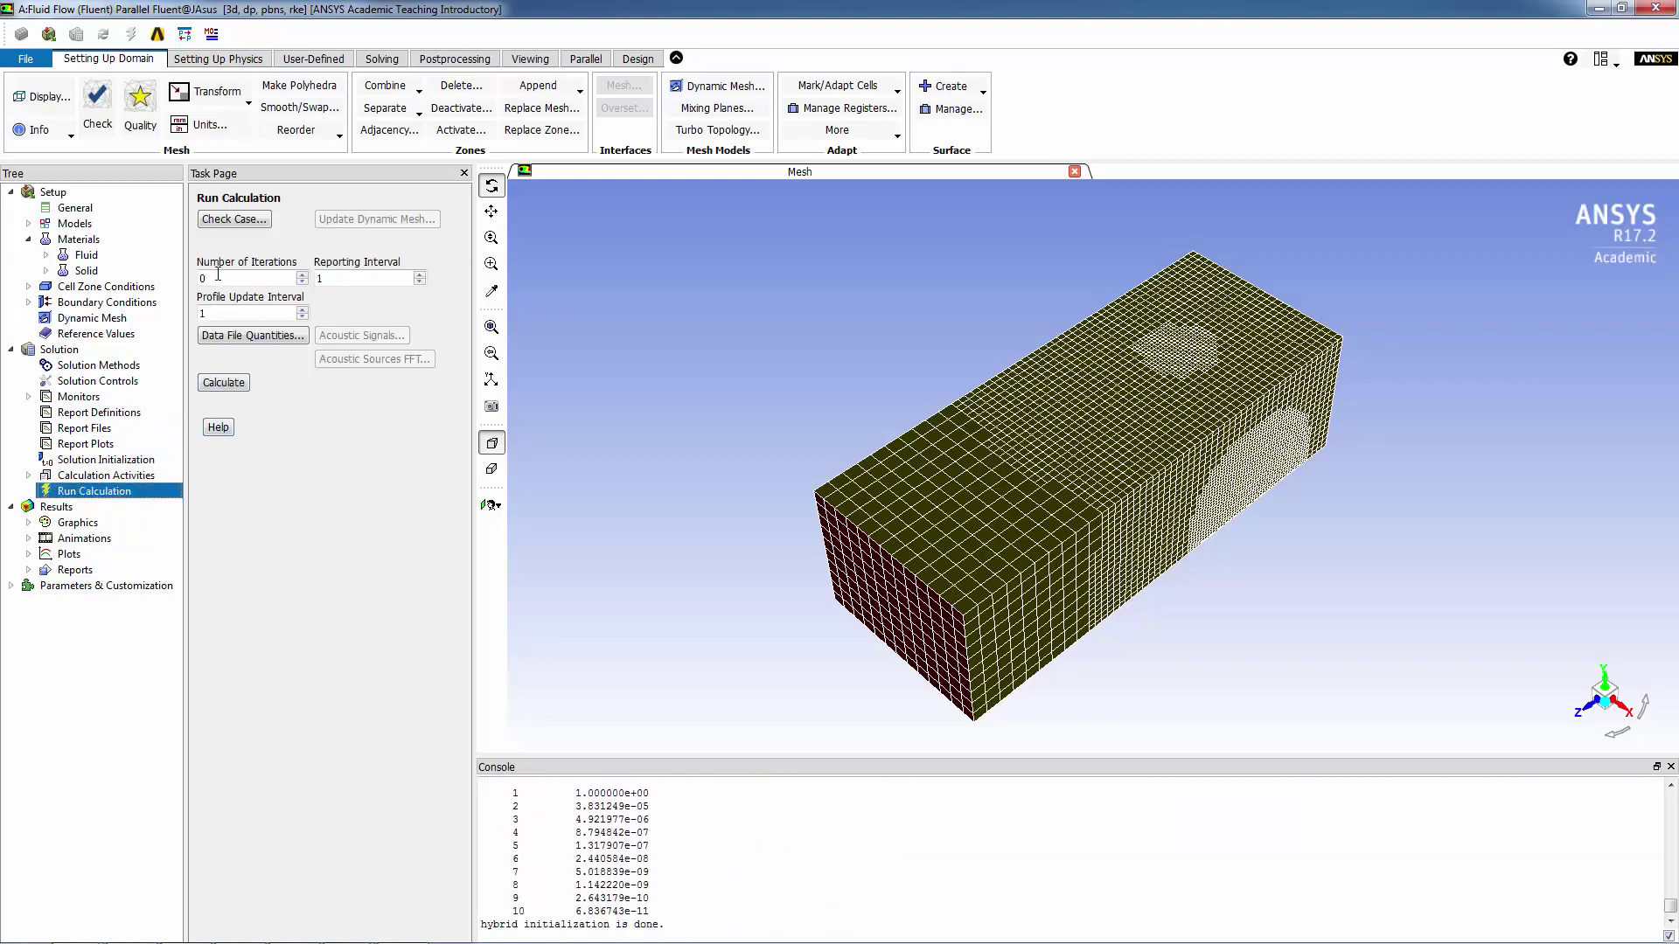
pyautogui.doubleClick(218, 278)
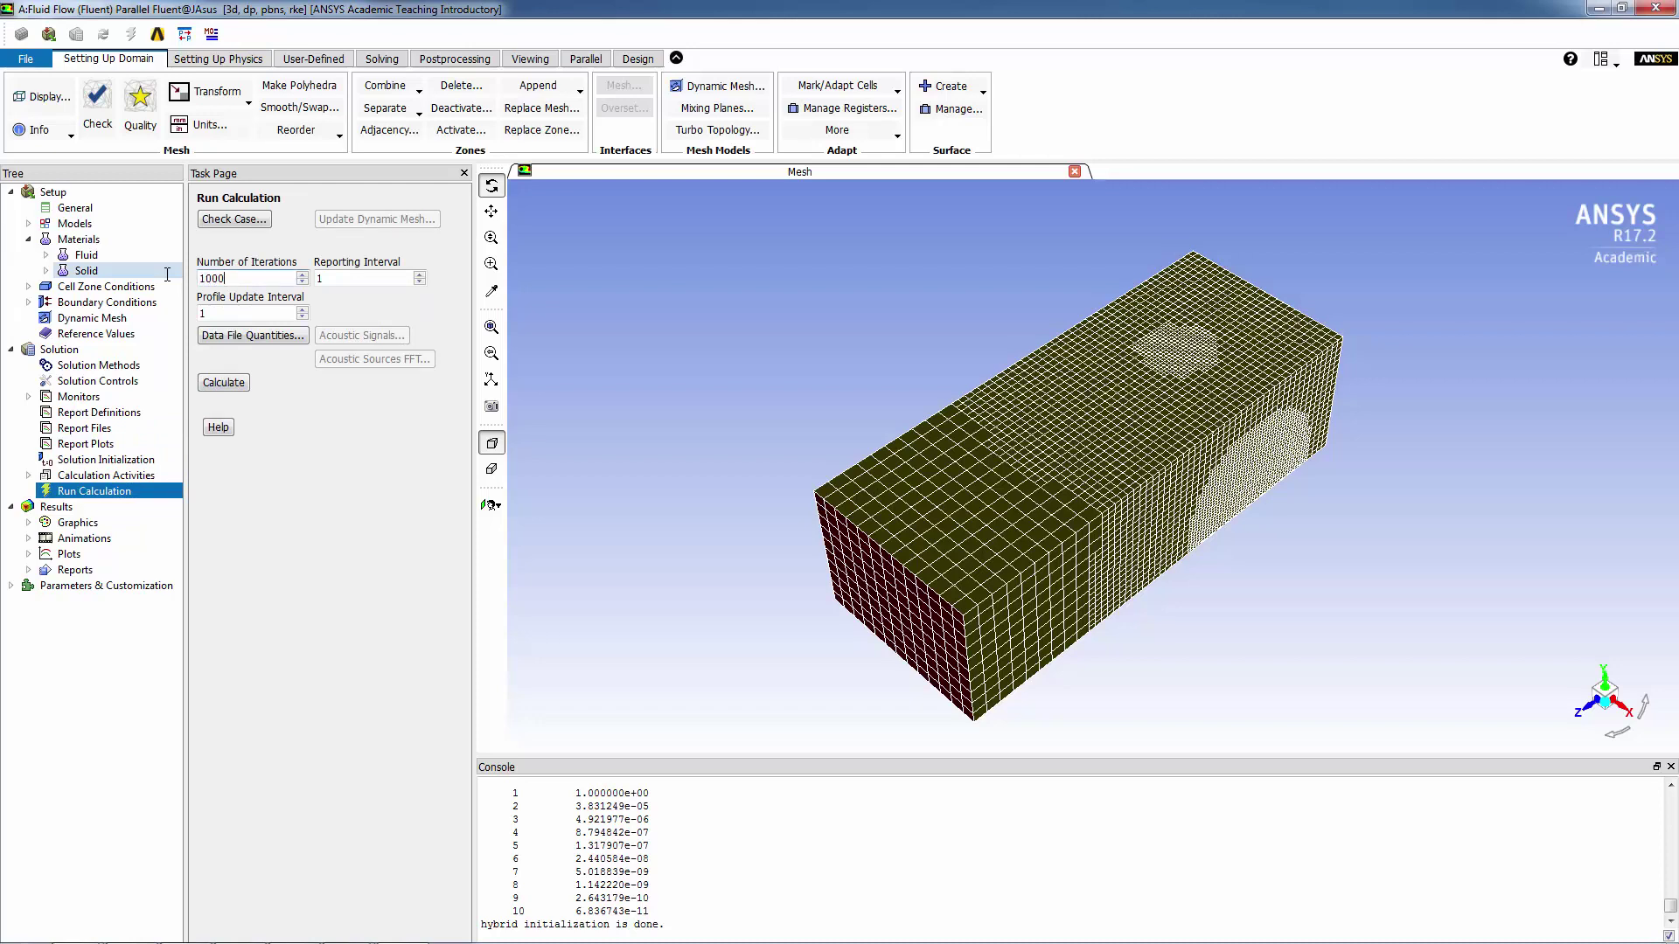
pyautogui.click(225, 382)
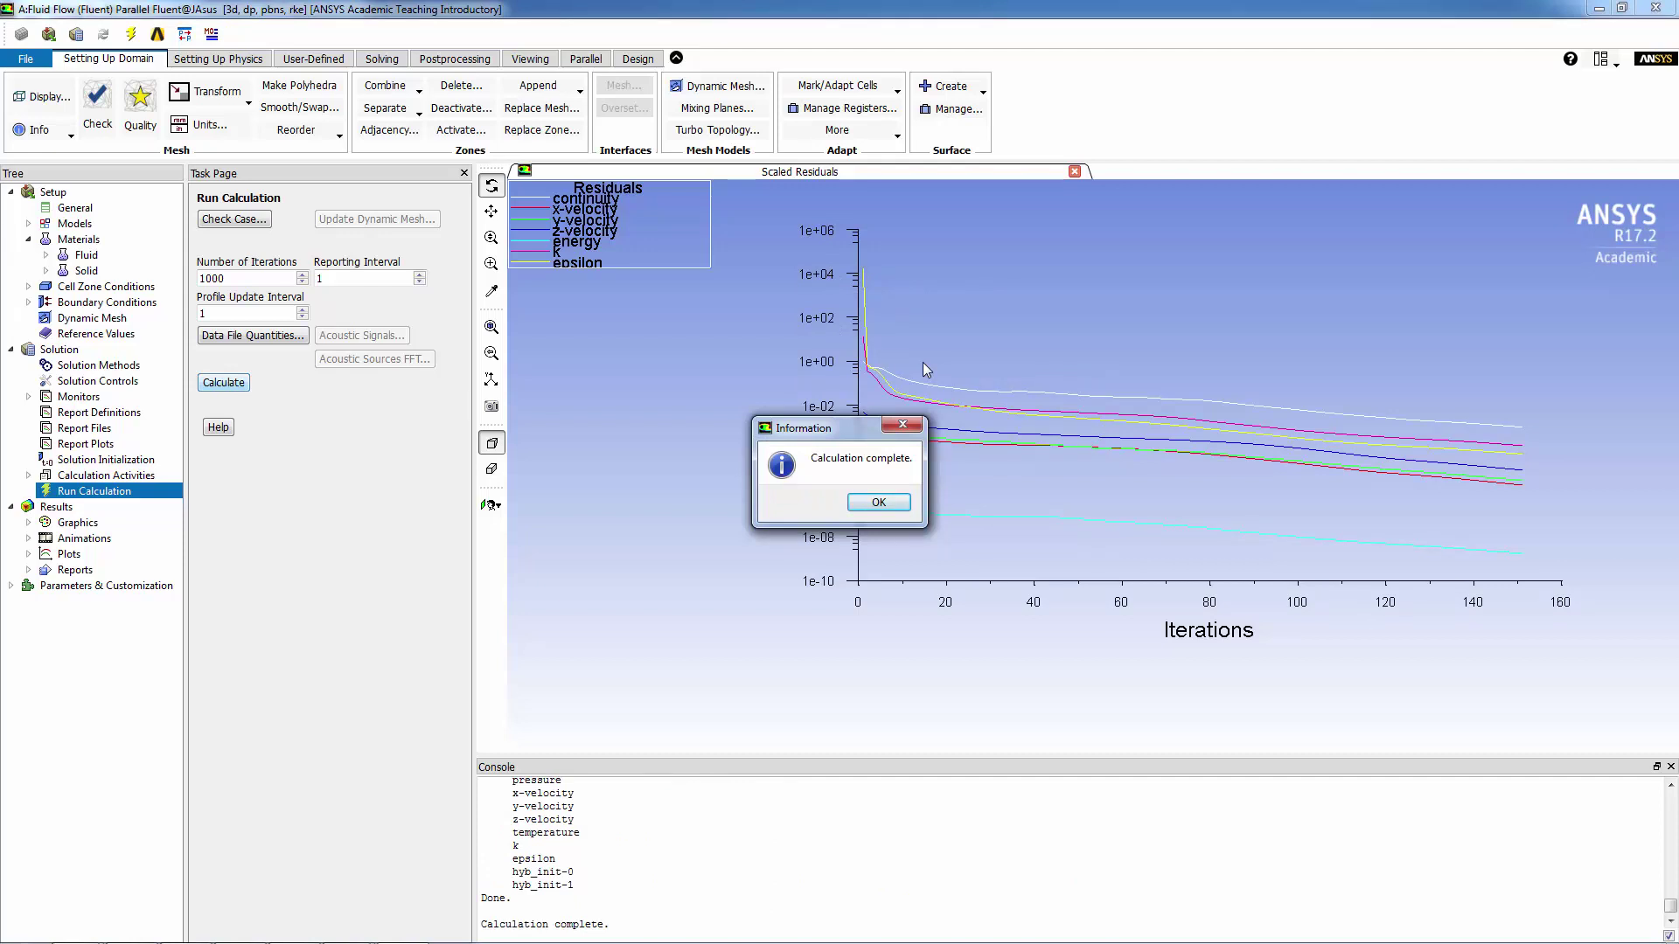
# Set up a filled Temperature contour plot with headlight and scene lighting turned off.
pyautogui.click(879, 503)
pyautogui.click(77, 522)
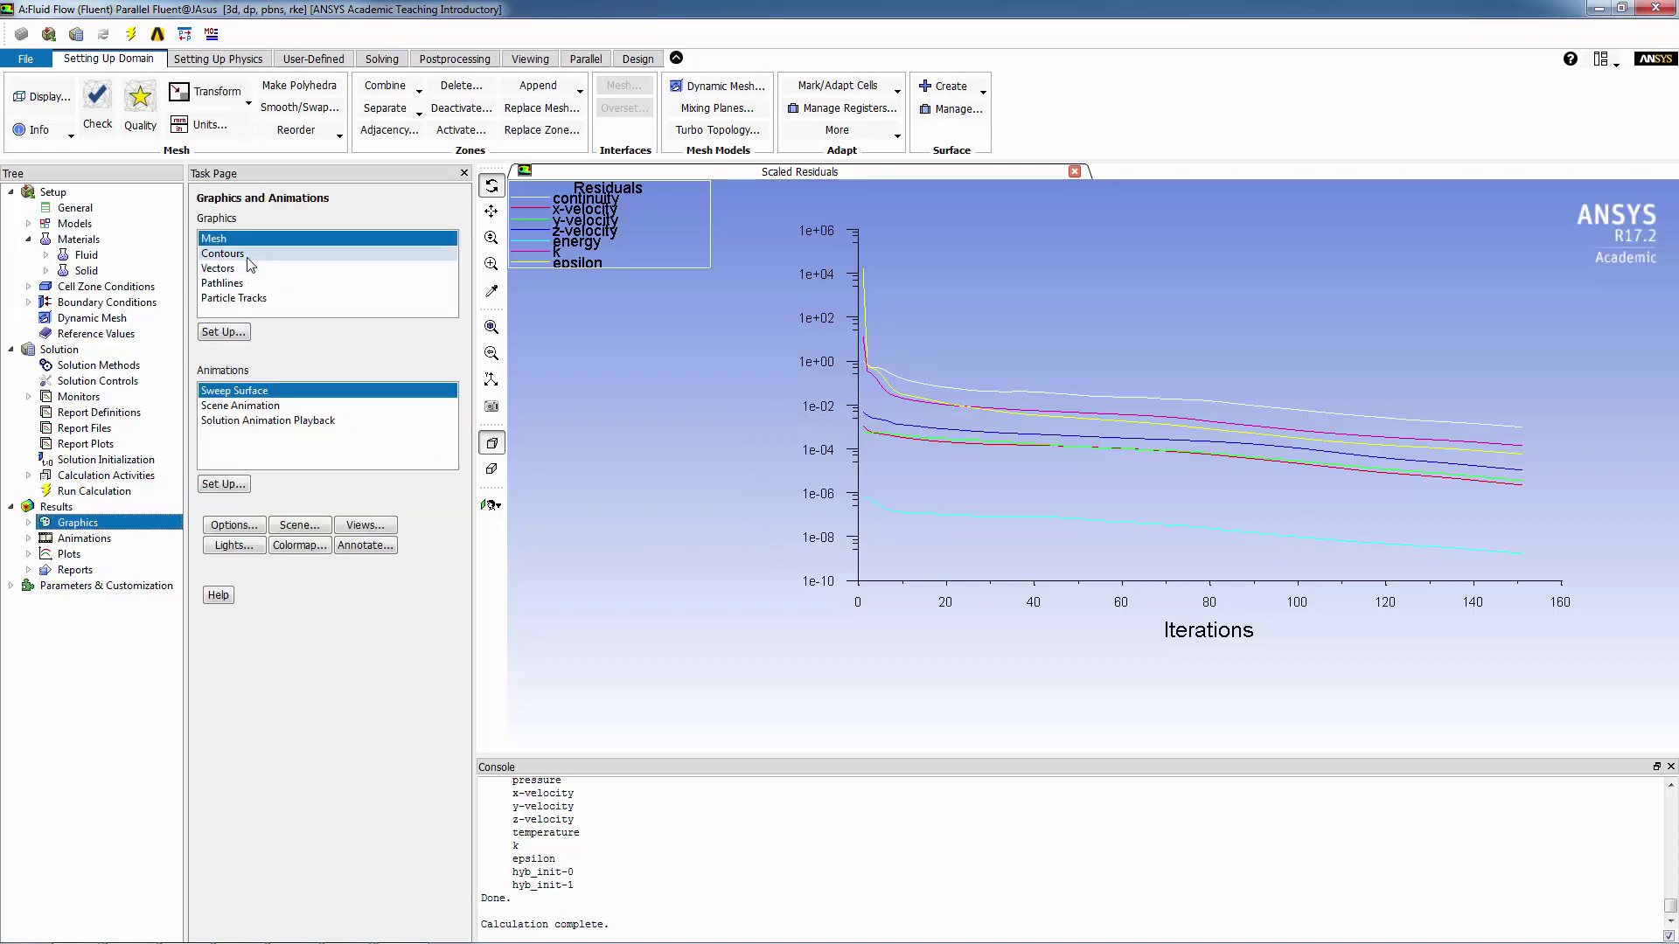
pyautogui.click(234, 254)
pyautogui.click(229, 331)
pyautogui.click(917, 484)
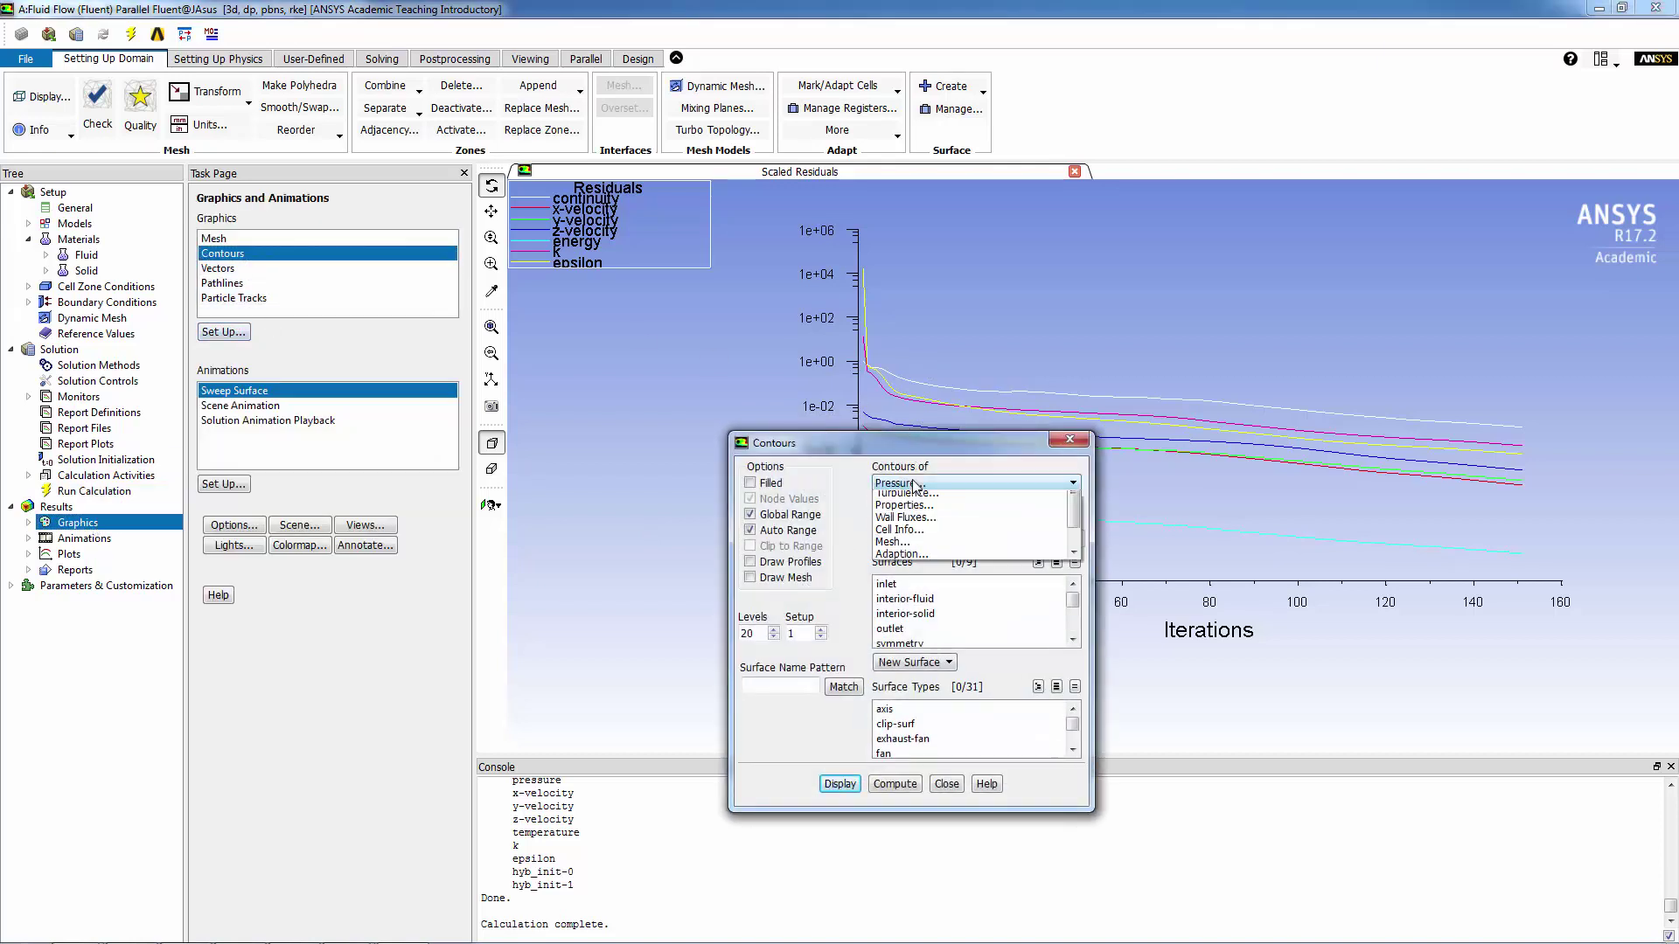
pyautogui.click(761, 485)
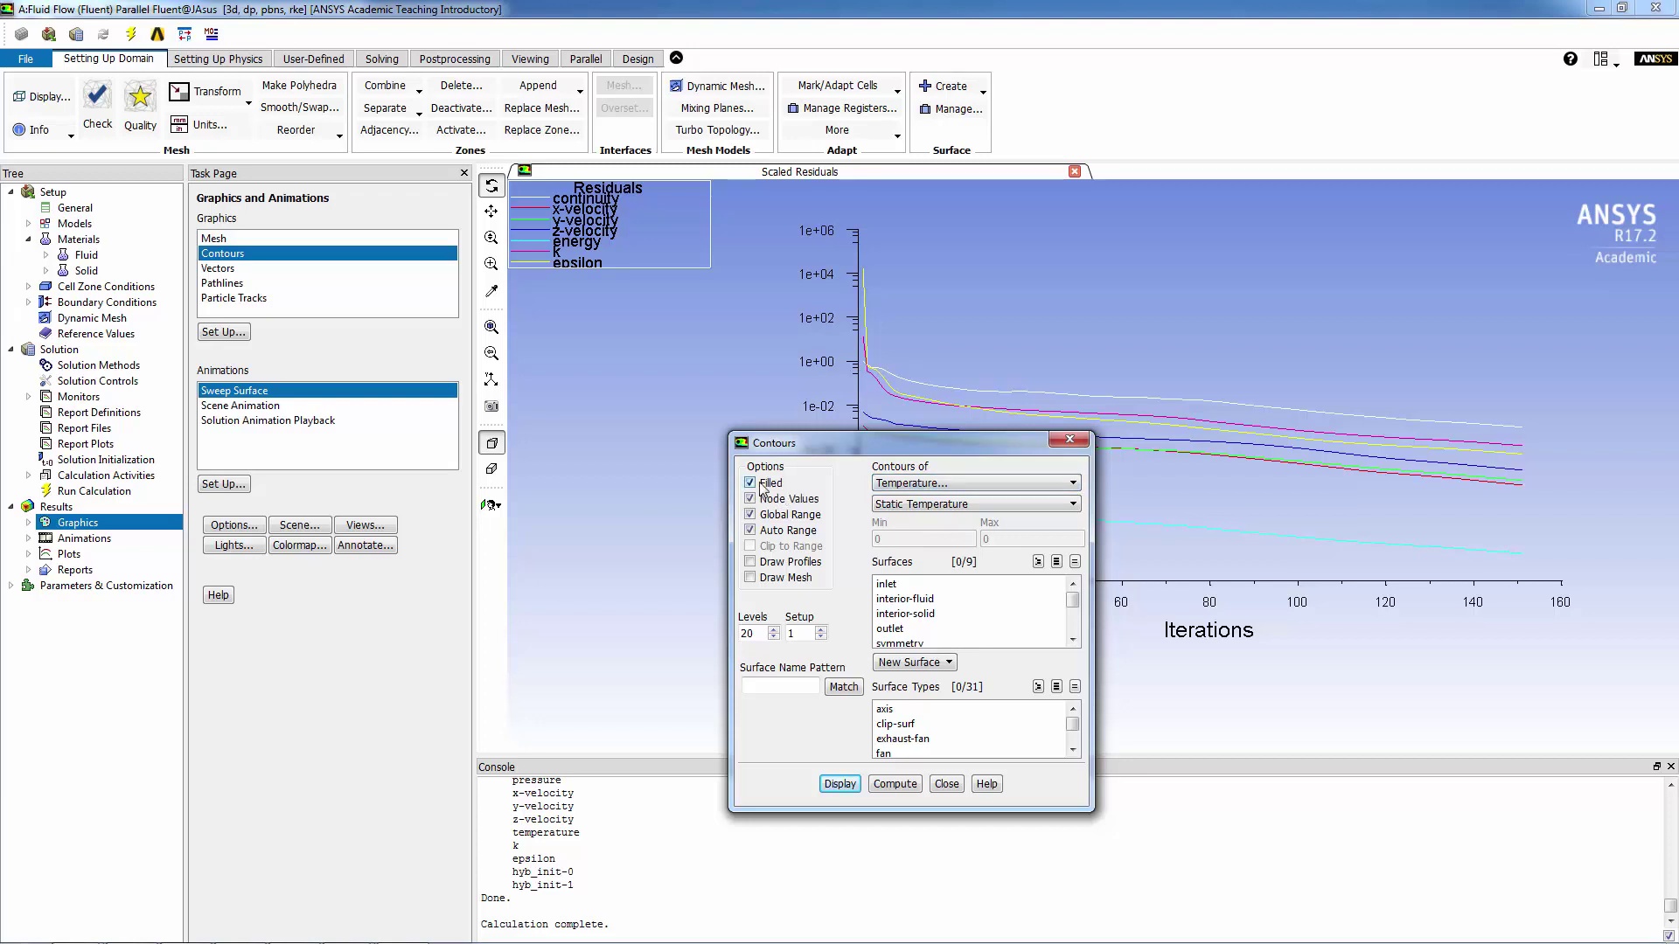
pyautogui.click(530, 59)
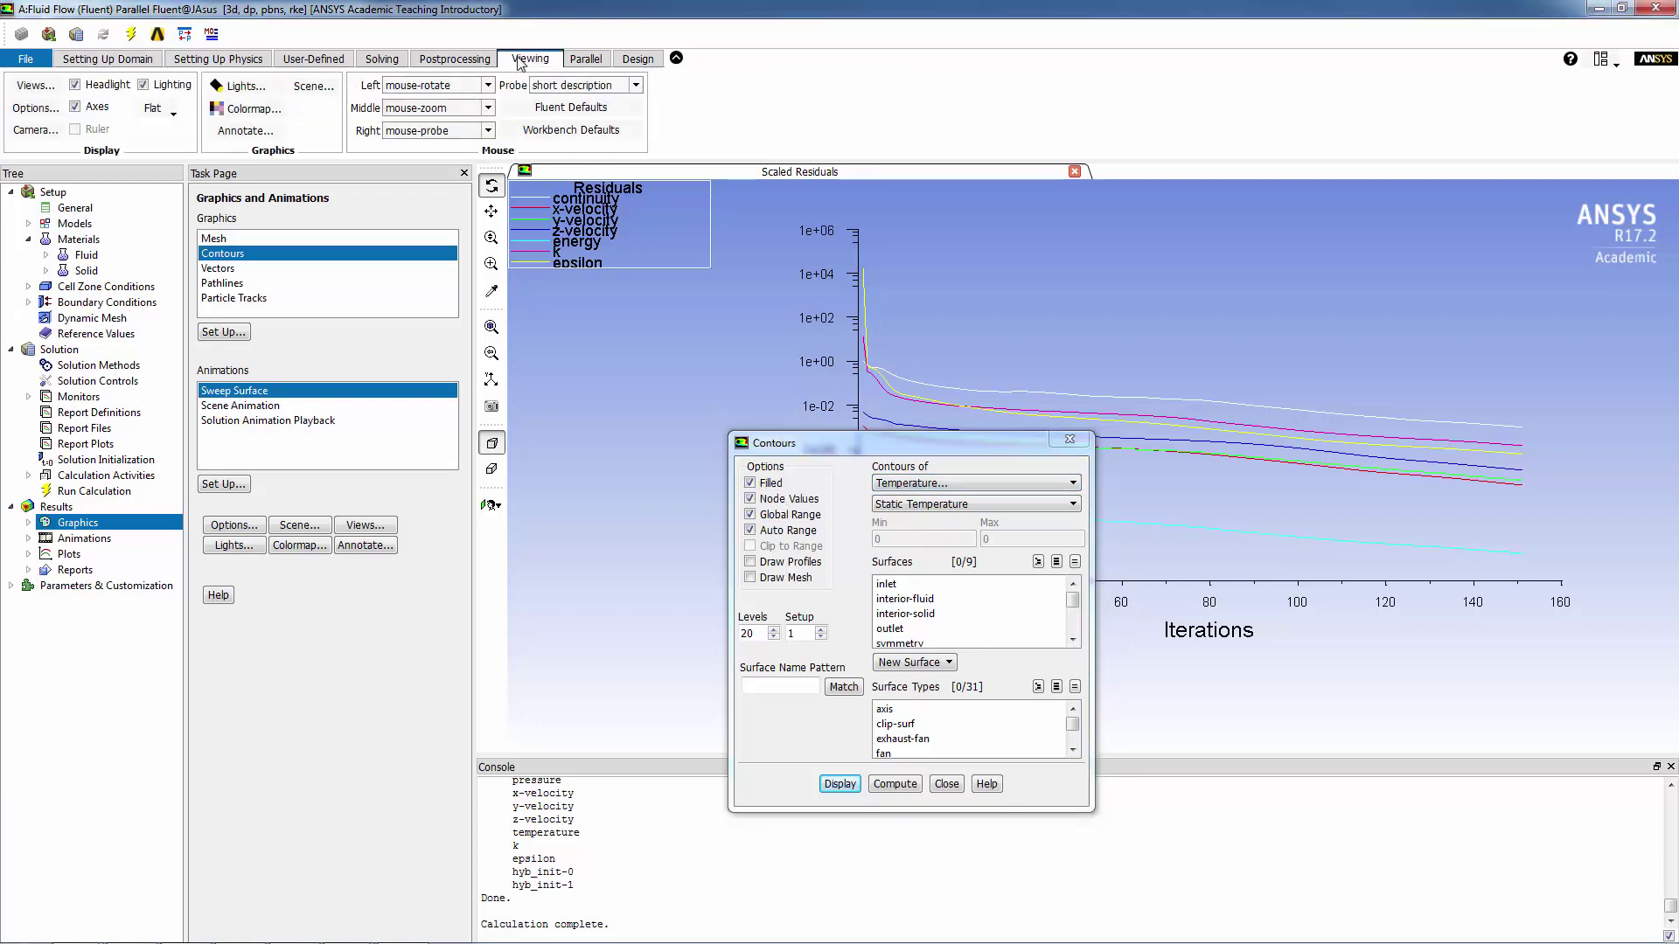
pyautogui.click(75, 84)
pyautogui.click(143, 84)
# Outline the heat sink by drawing the wall mesh as feature edges only.
pyautogui.click(773, 578)
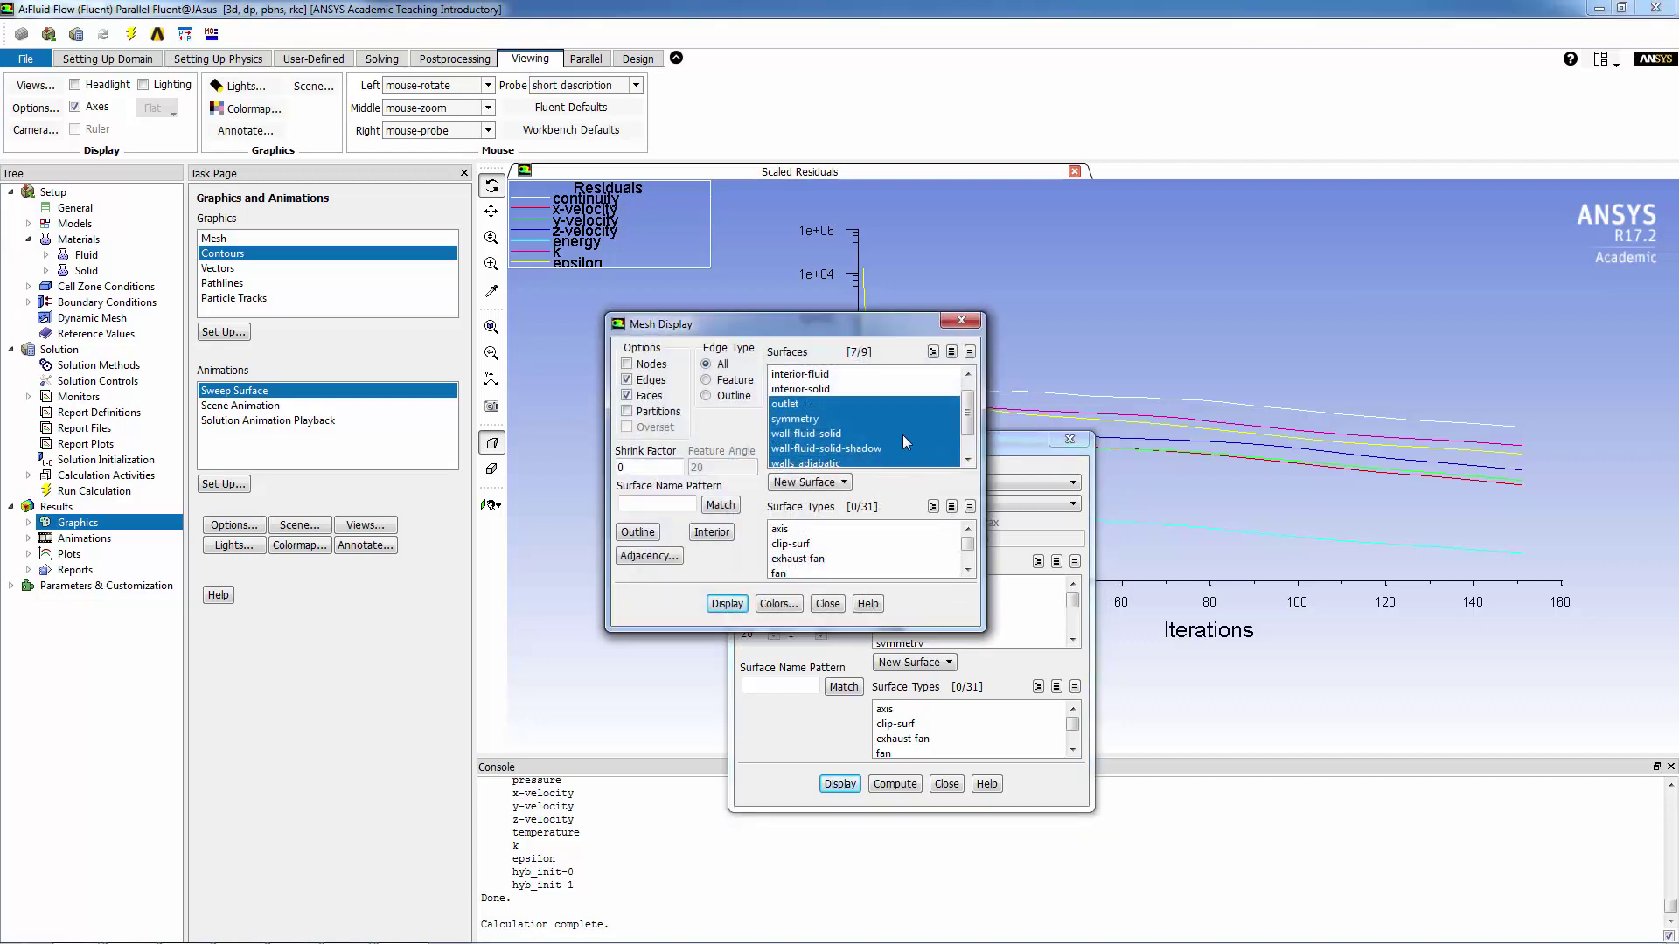
pyautogui.click(969, 352)
pyautogui.scroll(-10, 875, 551)
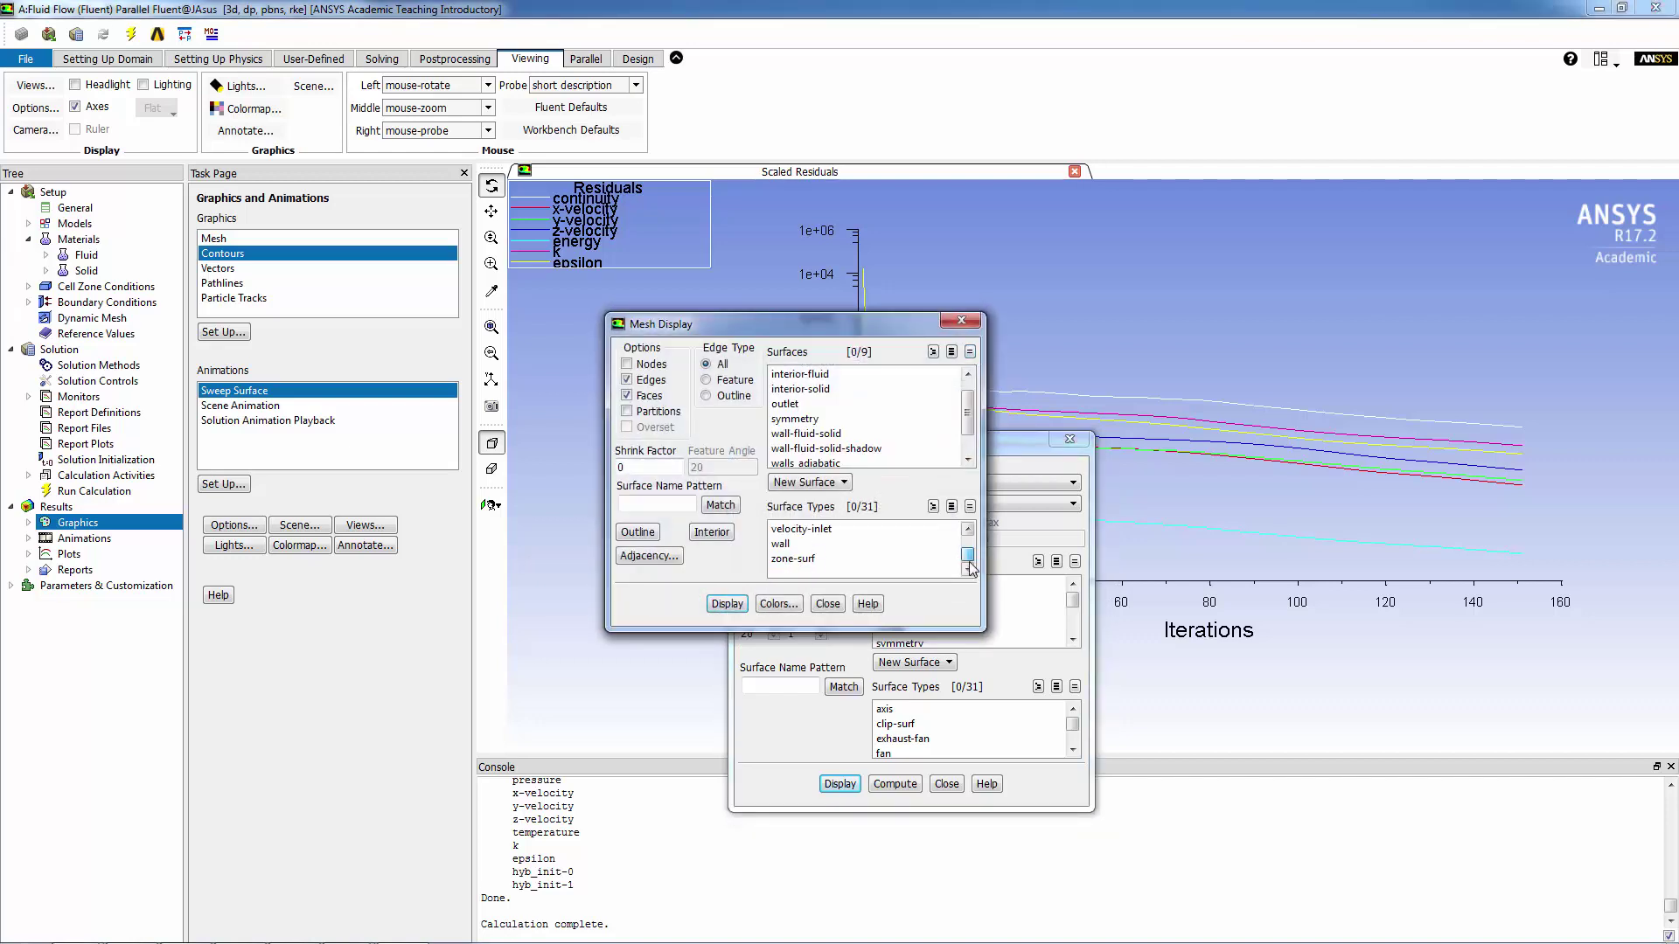
pyautogui.click(885, 544)
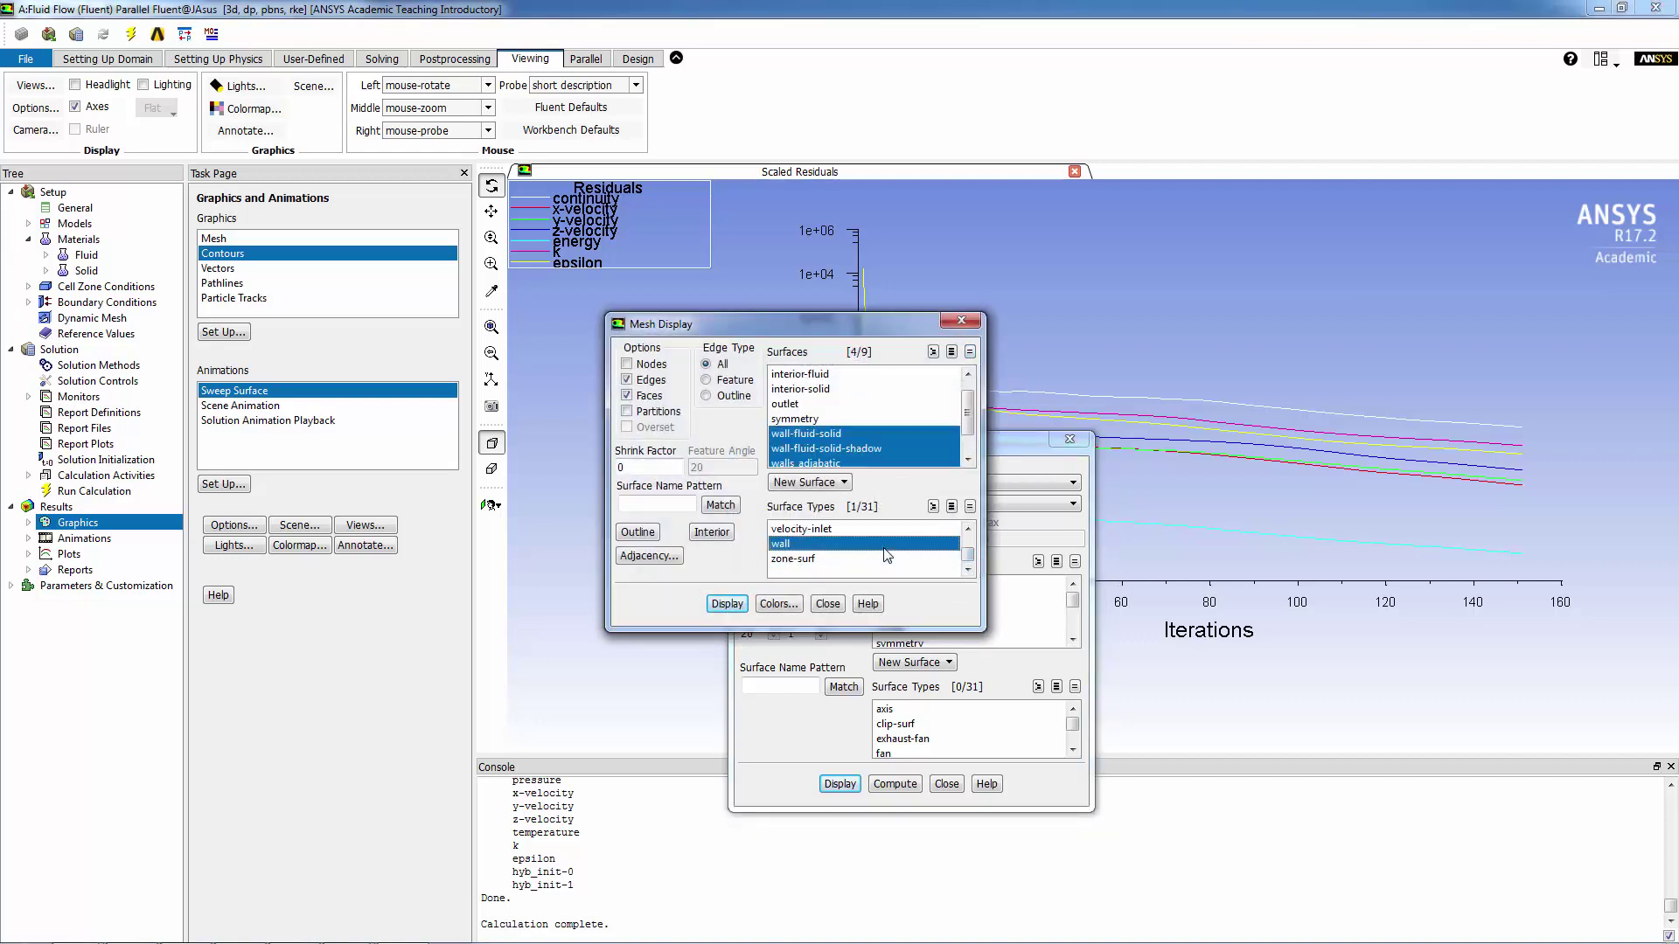
pyautogui.click(715, 381)
pyautogui.click(727, 604)
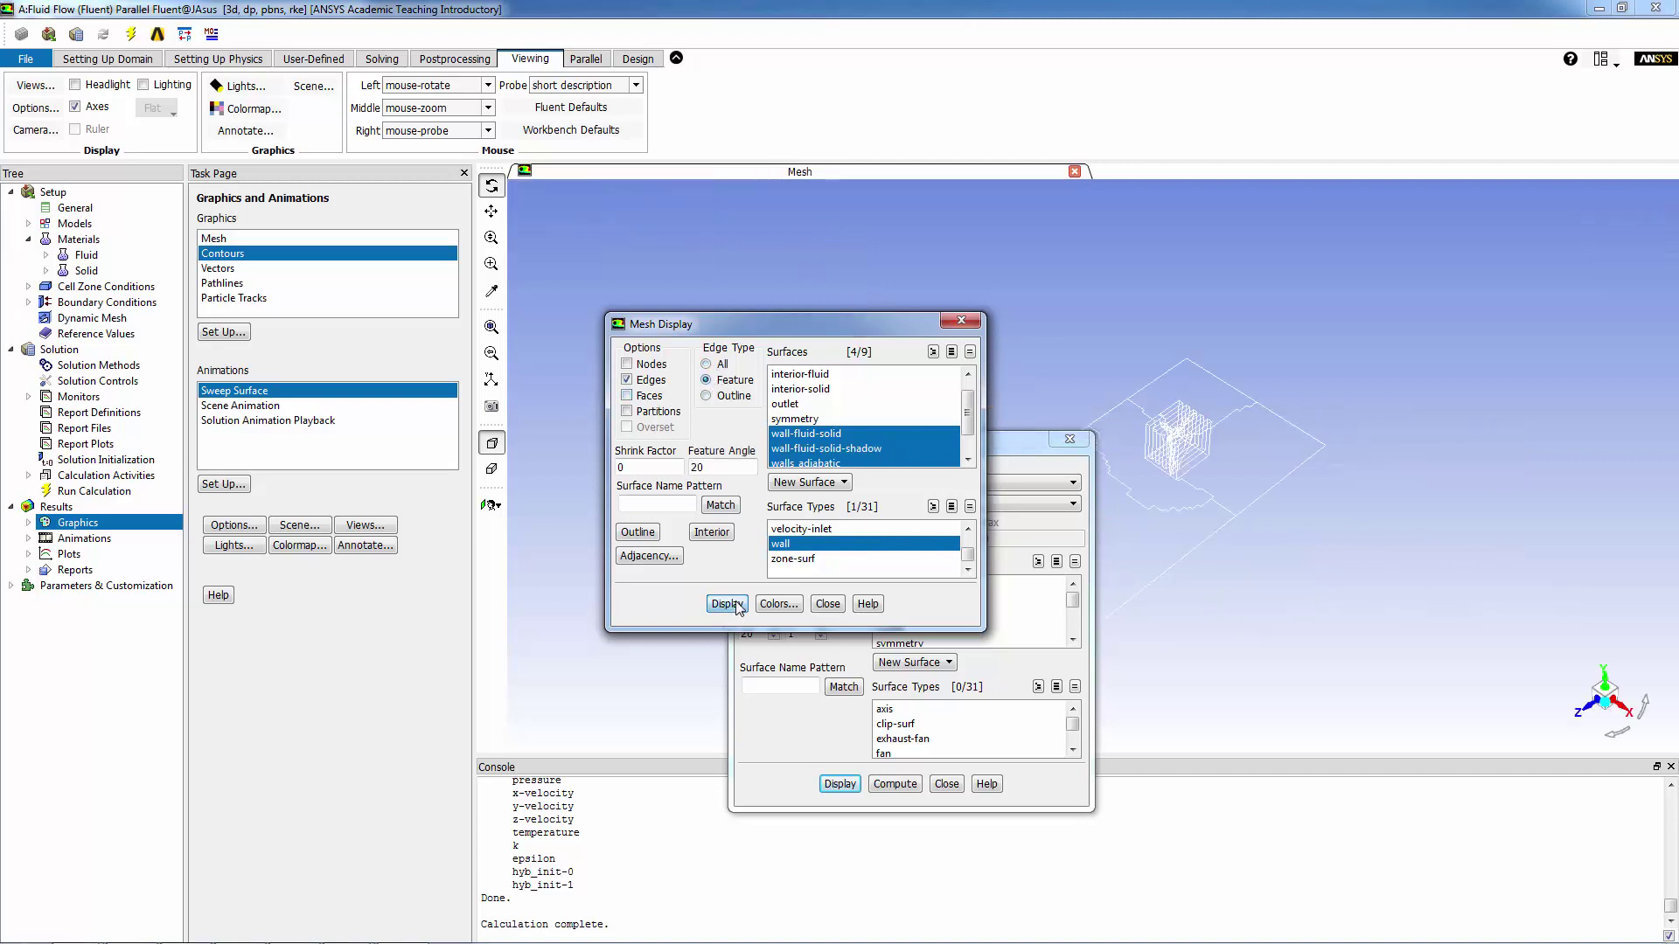
pyautogui.click(827, 604)
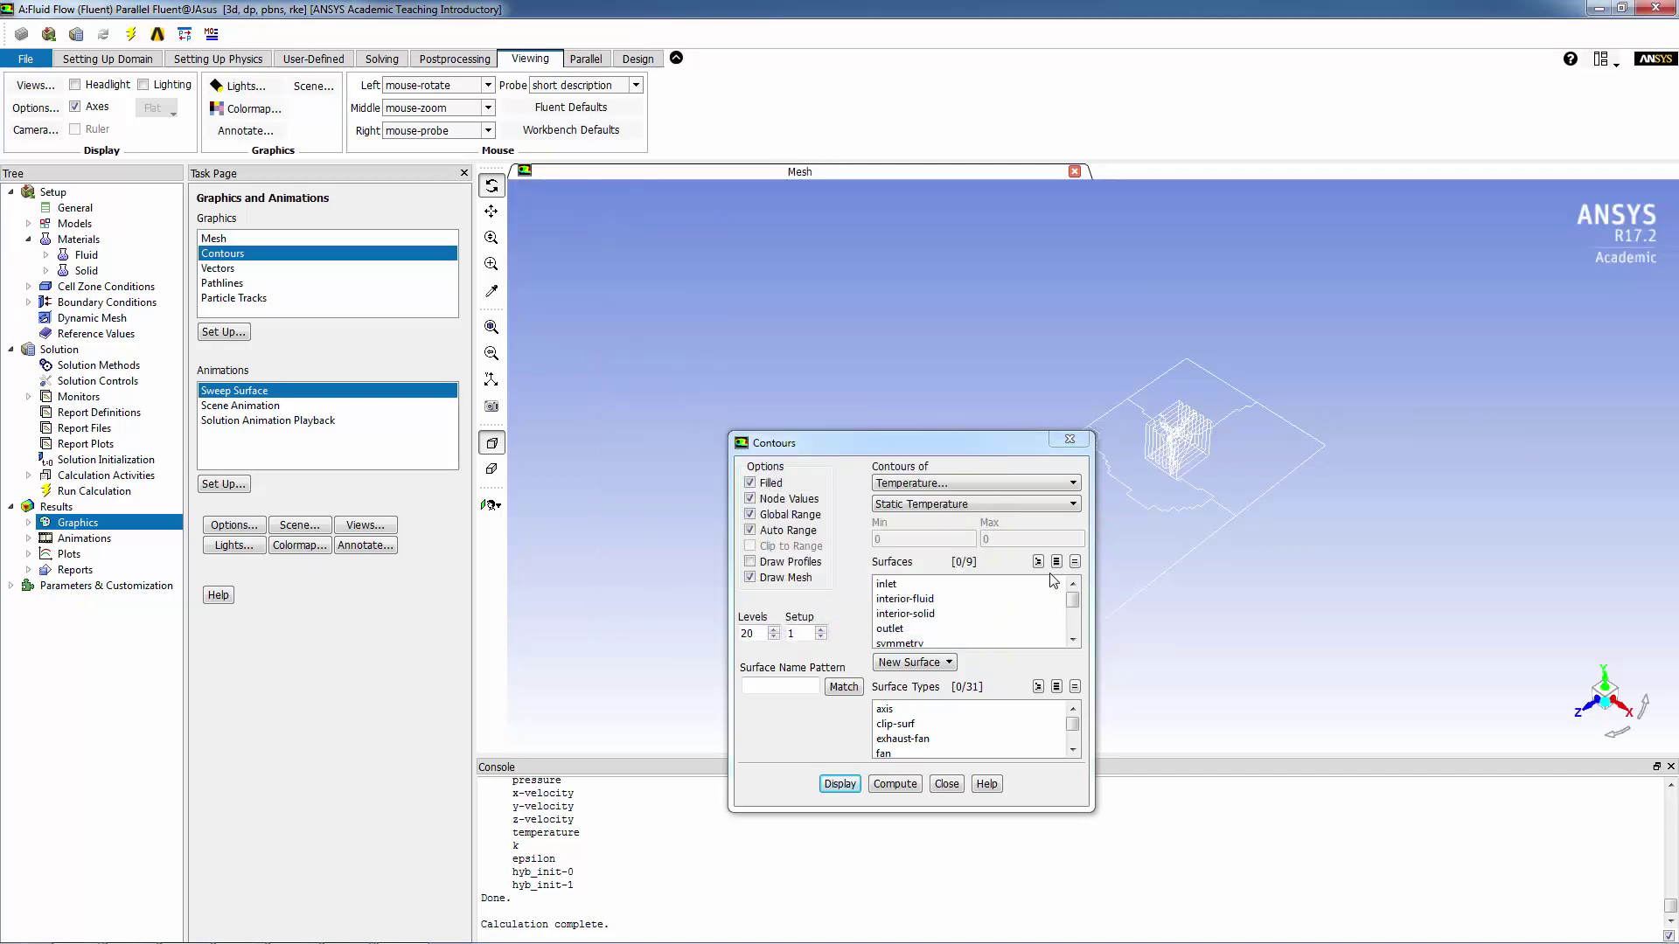
# Turn off Global Range and select all wall surfaces for the contours.
pyautogui.click(808, 518)
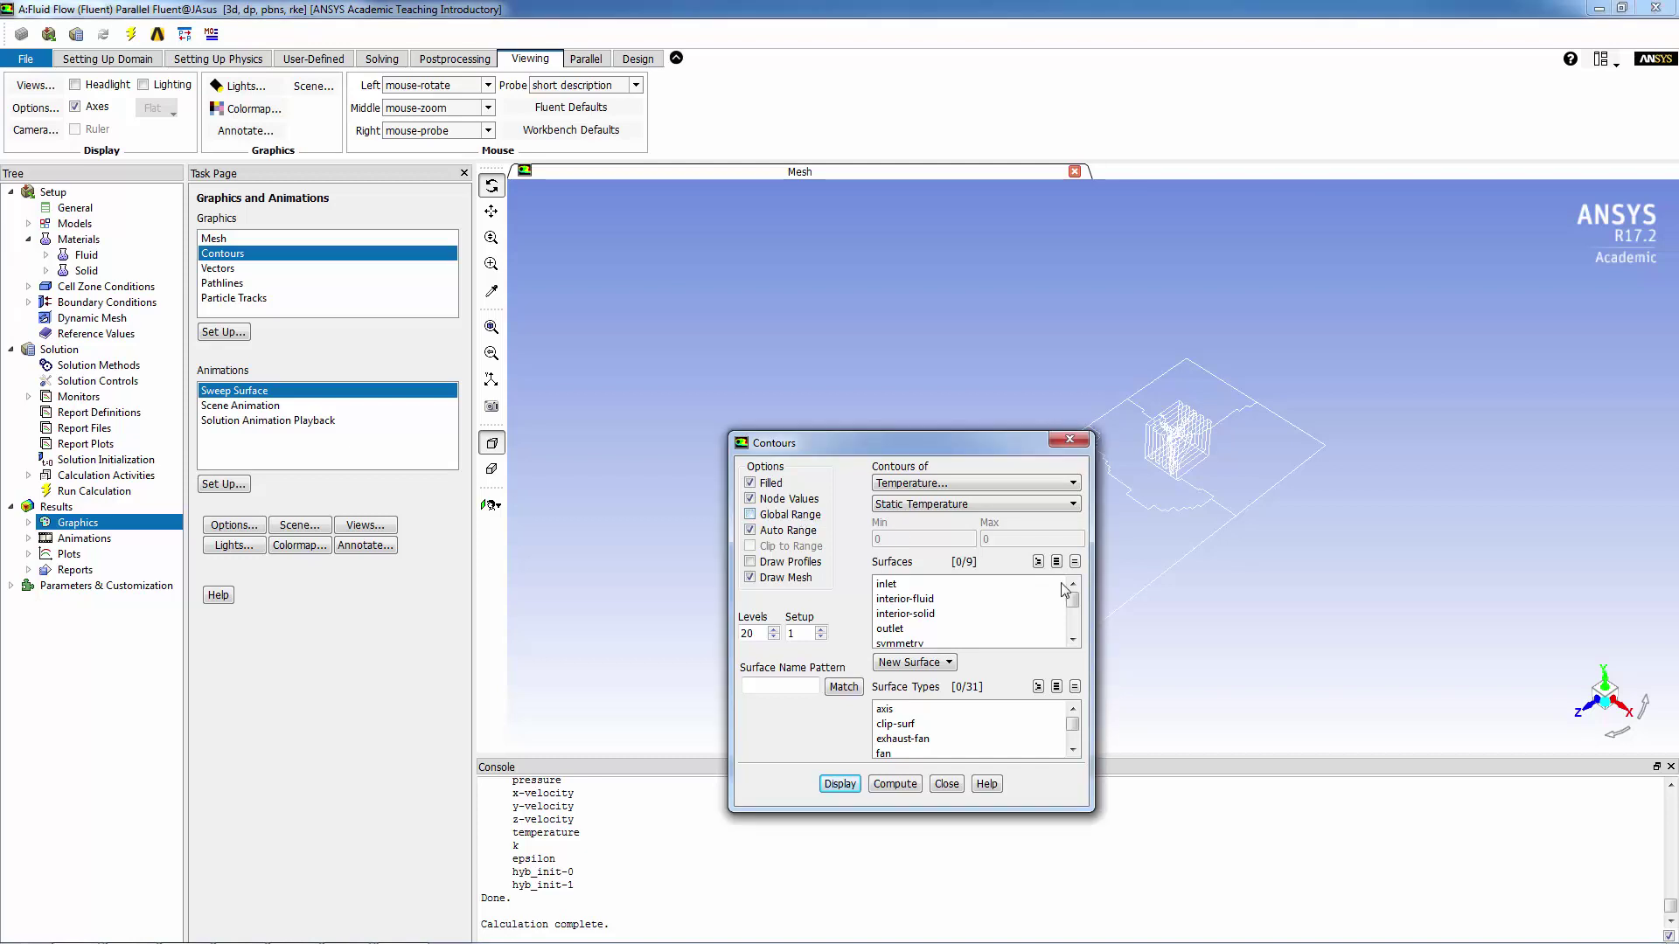
pyautogui.moveTo(1071, 598); pyautogui.dragTo(1070, 623)
pyautogui.moveTo(1072, 724)
pyautogui.mouseDown()
pyautogui.moveTo(1075, 759)
pyautogui.moveTo(1074, 744)
pyautogui.mouseUp()
pyautogui.click(991, 725)
# Display the wall temperature contours with 40 levels in an oblique view of the plate and fins.
pyautogui.click(842, 784)
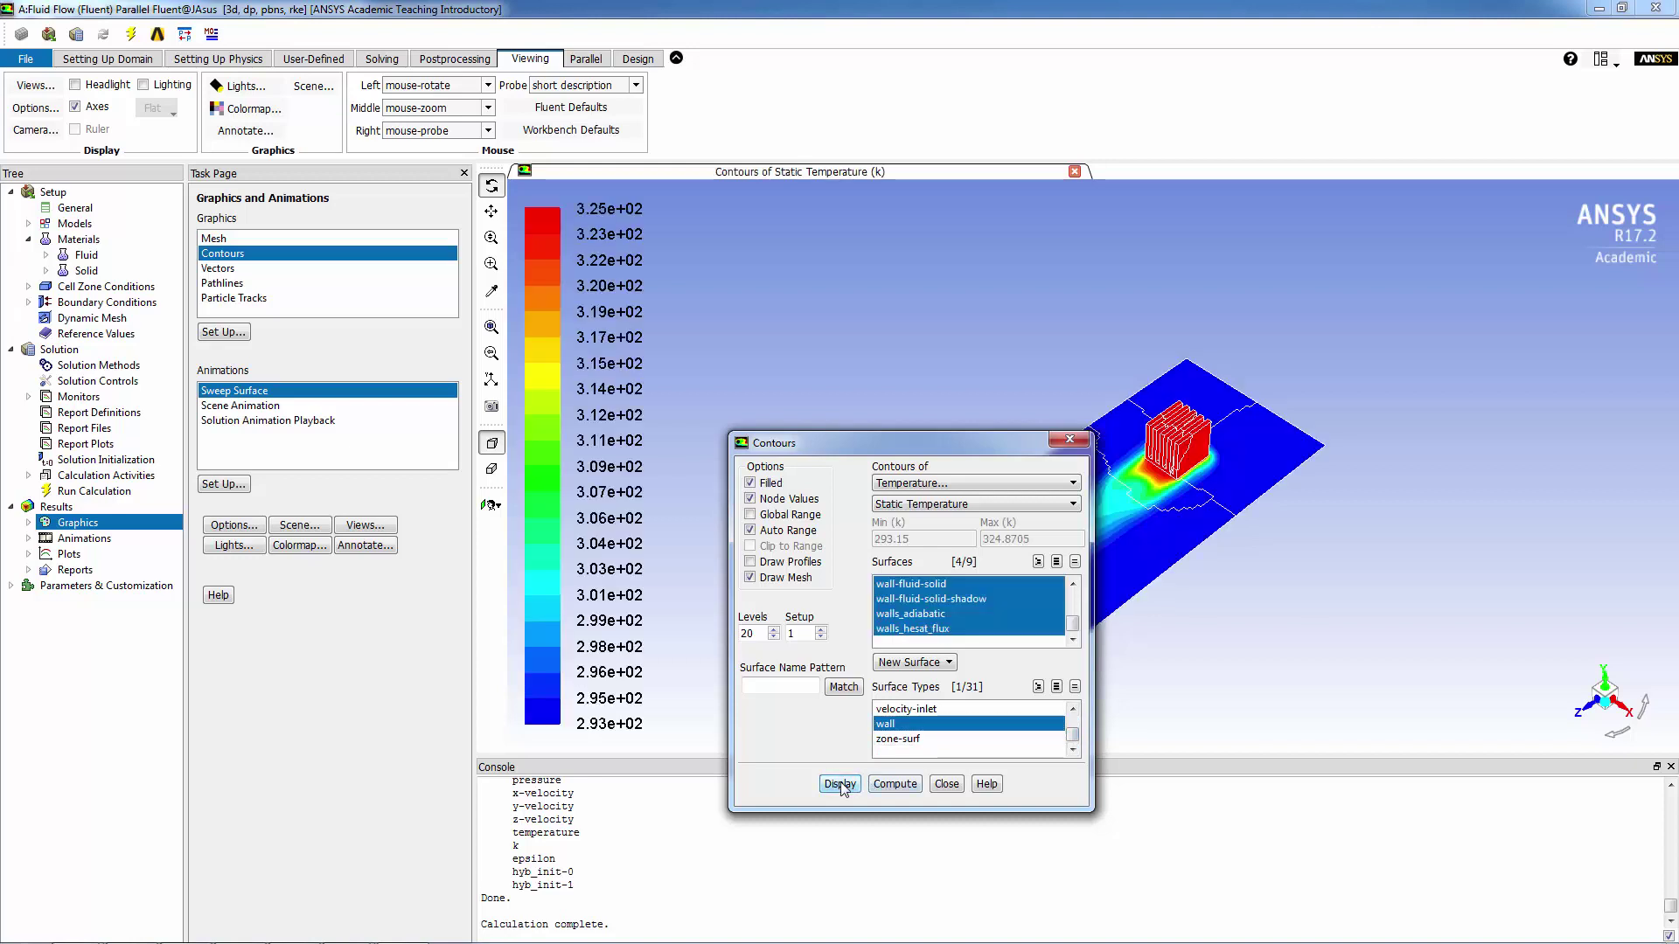
pyautogui.moveTo(925, 448); pyautogui.dragTo(591, 497)
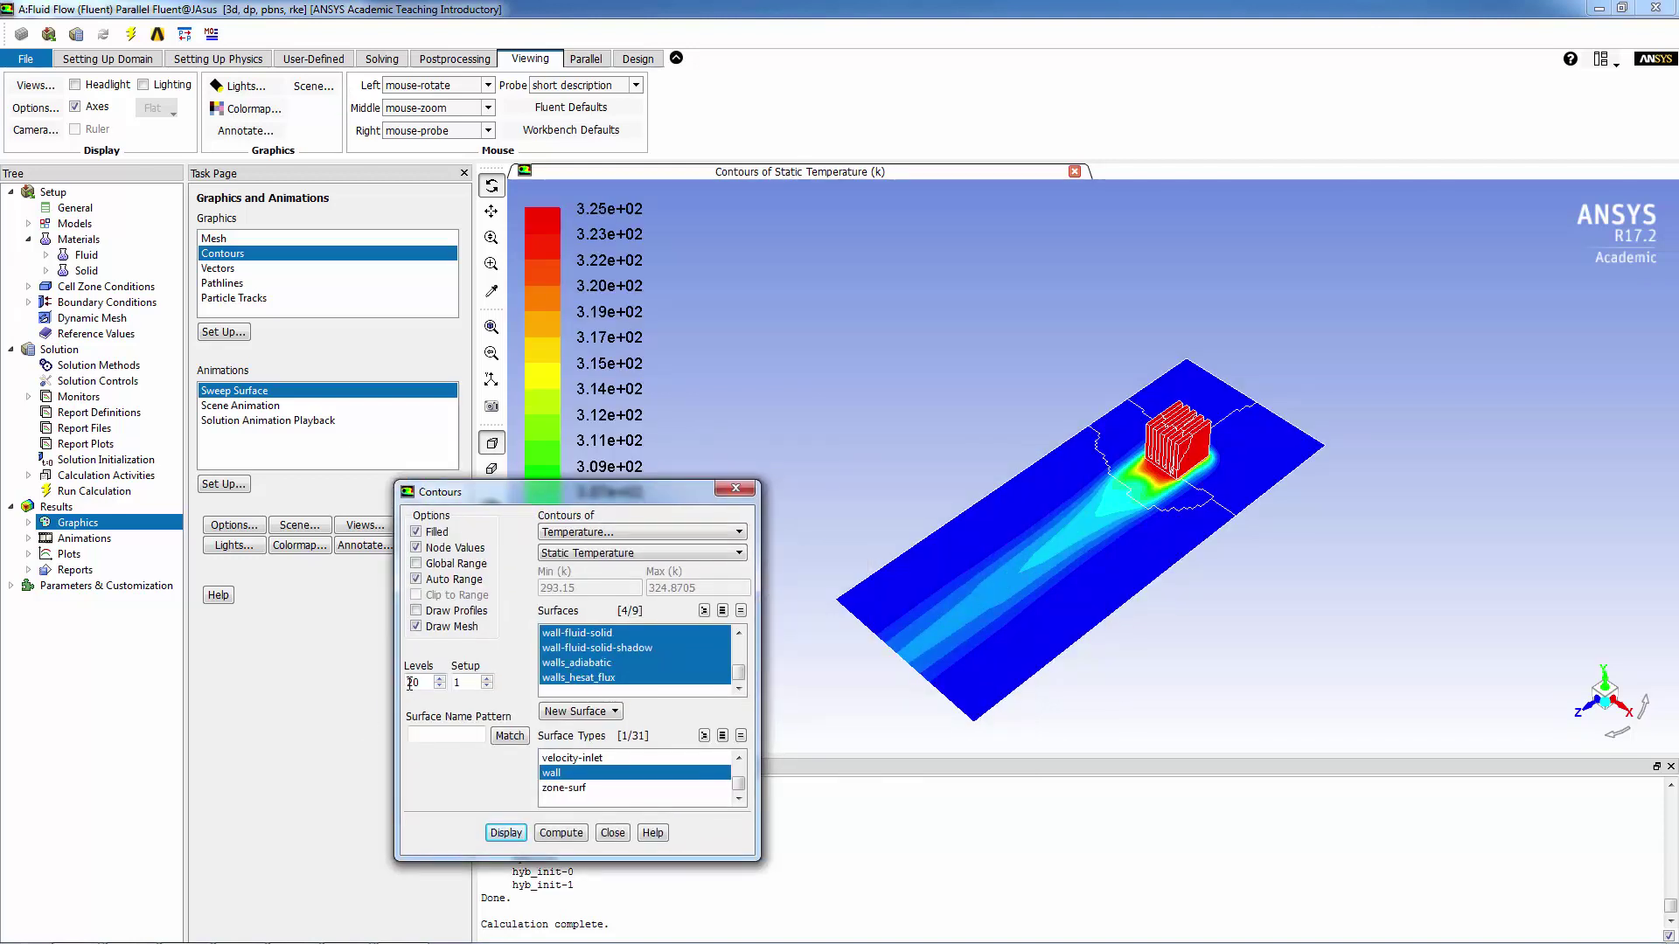
pyautogui.click(504, 832)
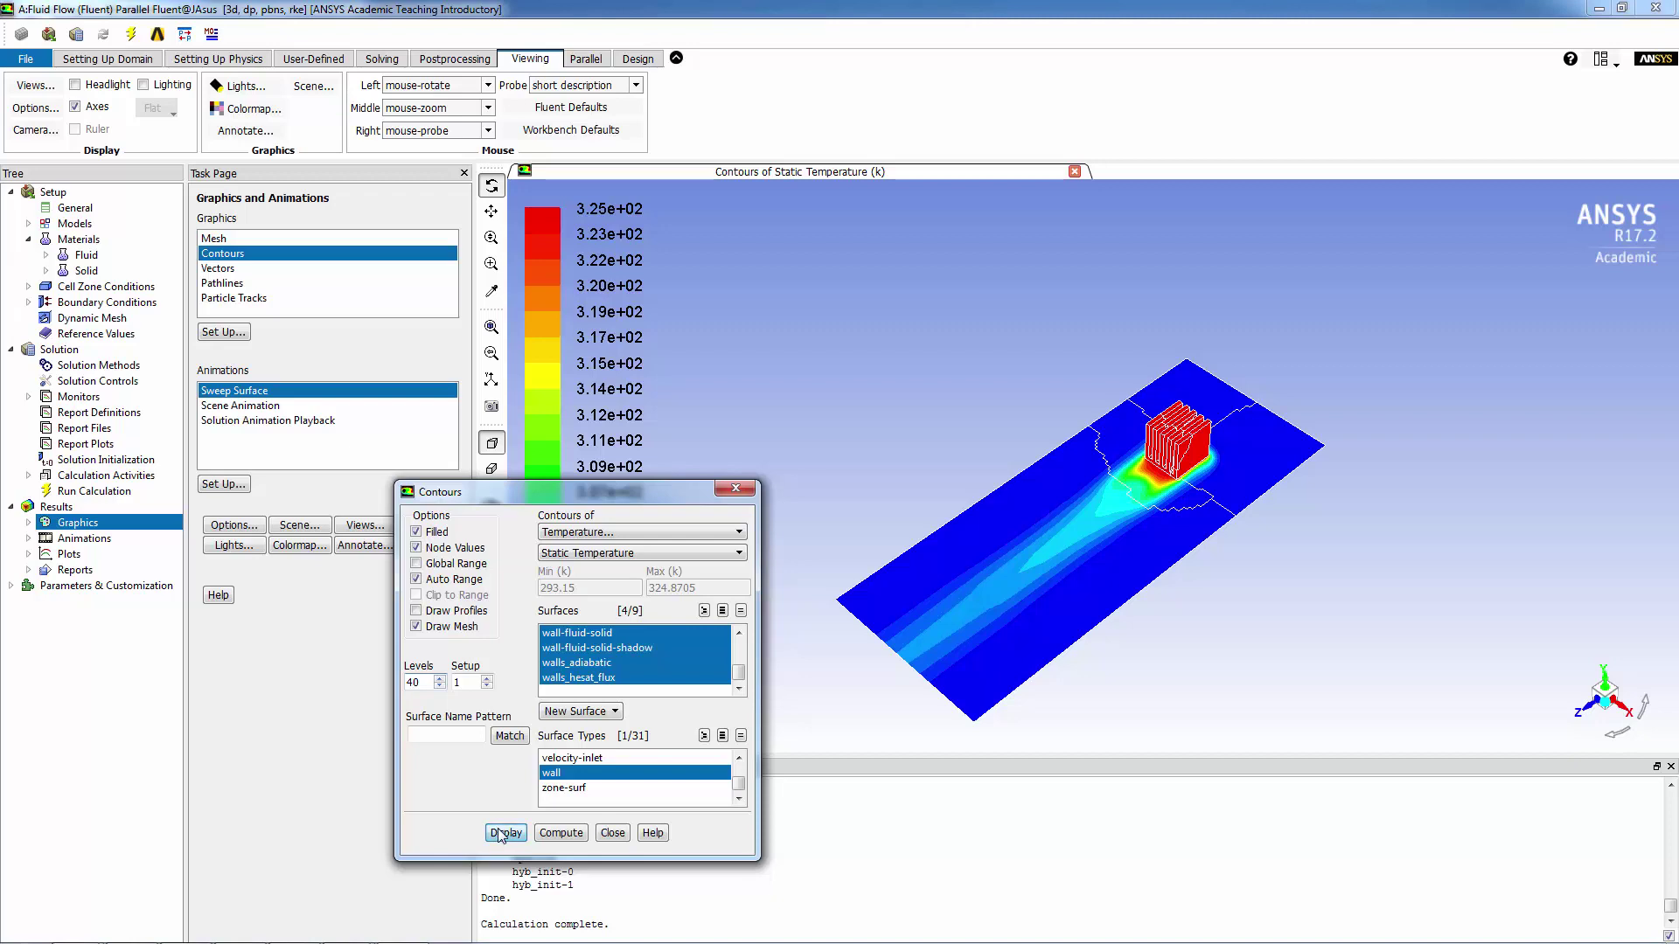
pyautogui.moveTo(1105, 546); pyautogui.dragTo(615, 522)
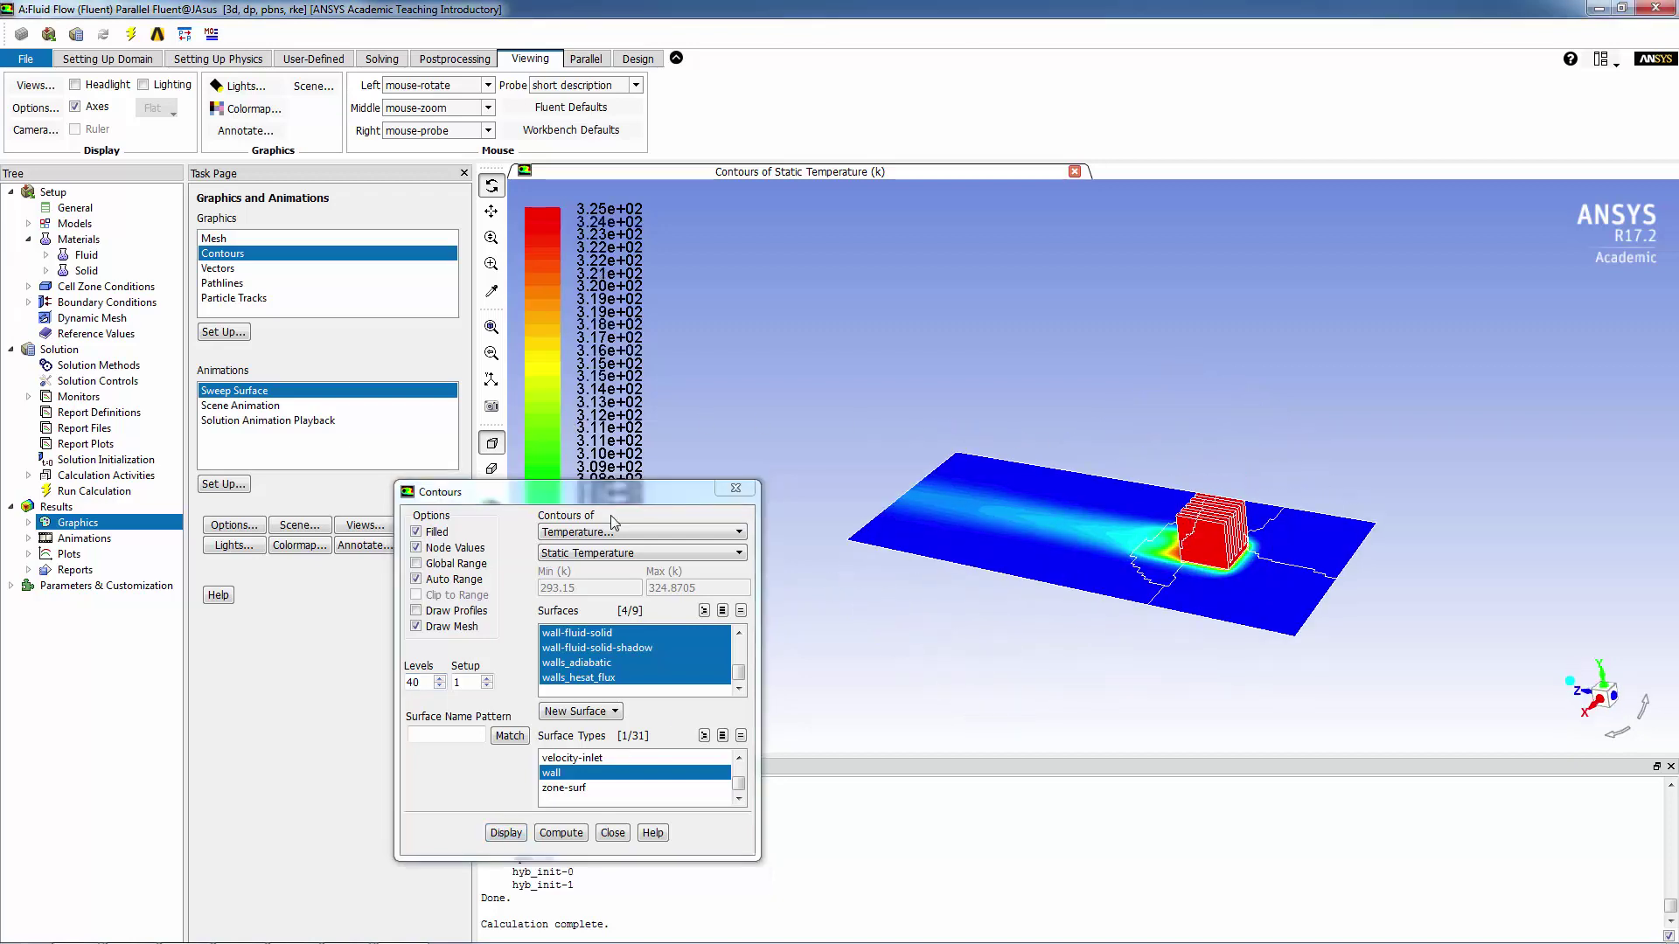
pyautogui.moveTo(1166, 395); pyautogui.dragTo(928, 440)
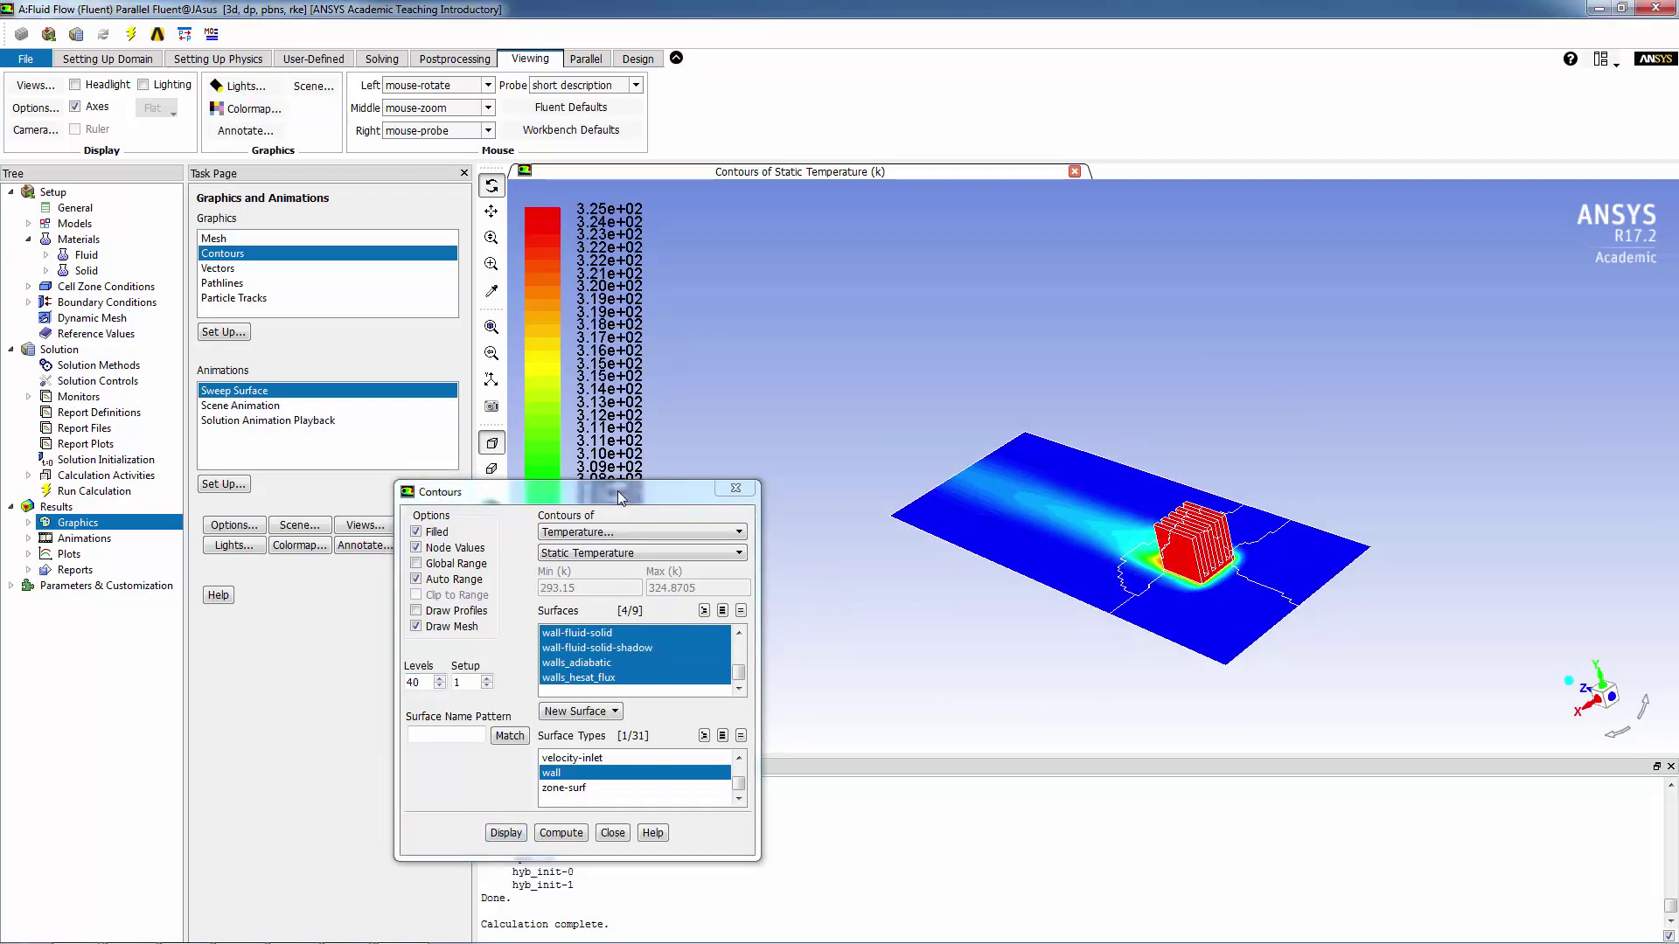
pyautogui.moveTo(617, 490); pyautogui.dragTo(280, 464)
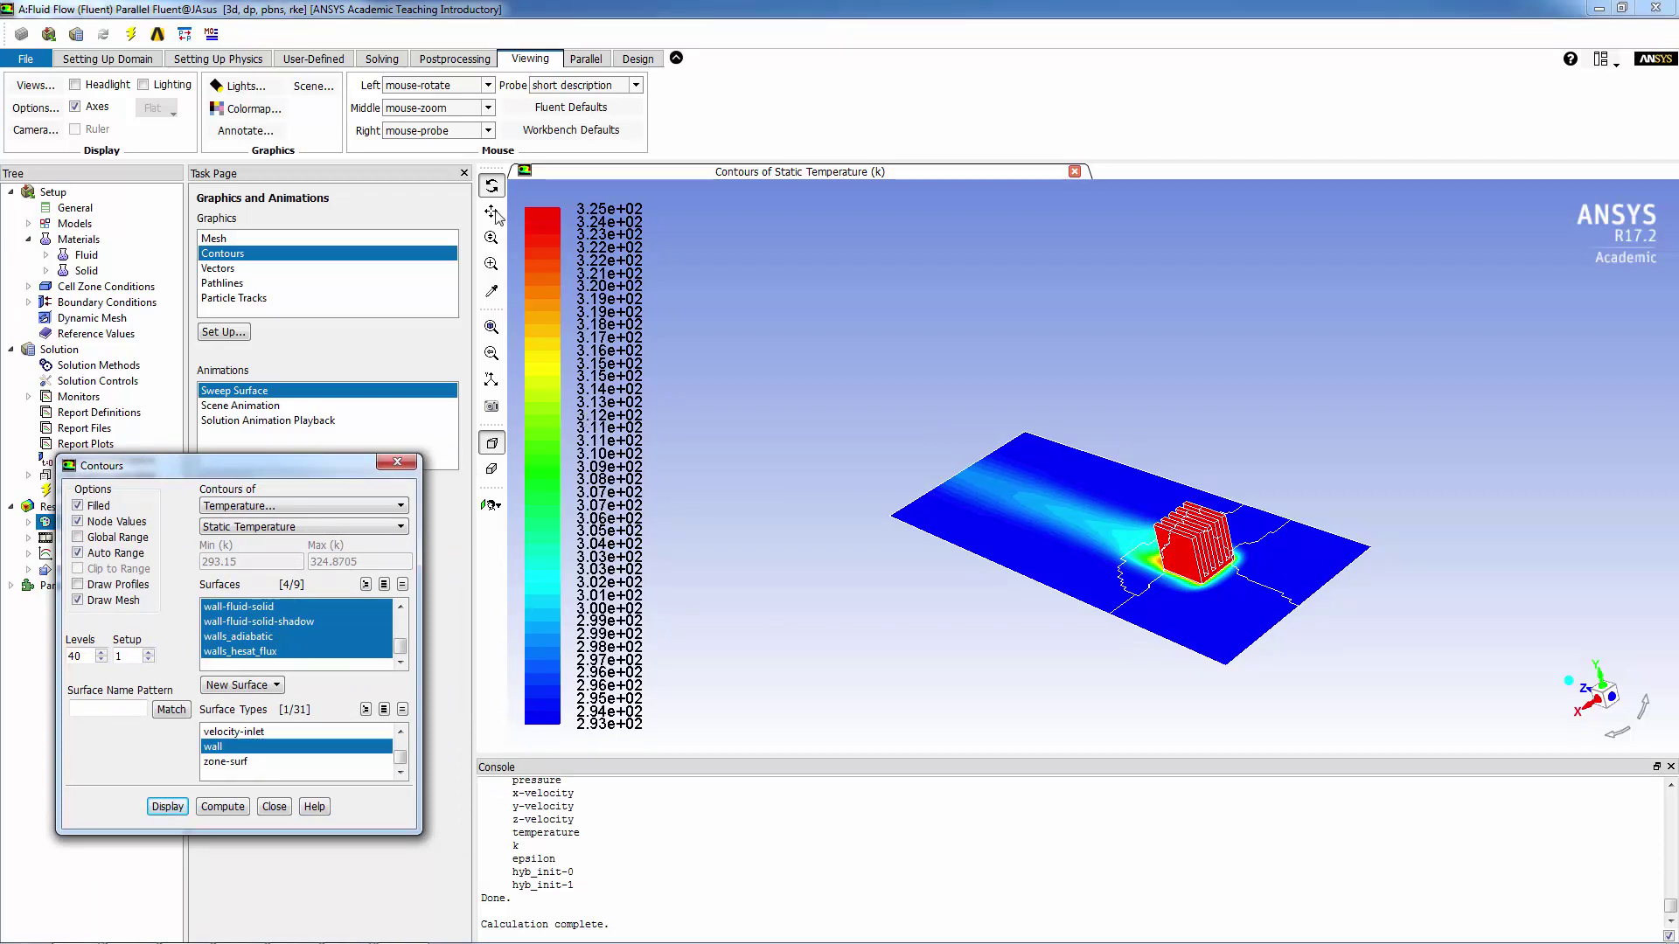
# Set the right mouse button to mouse-zoom and zoom in on the heat sink.
pyautogui.click(488, 131)
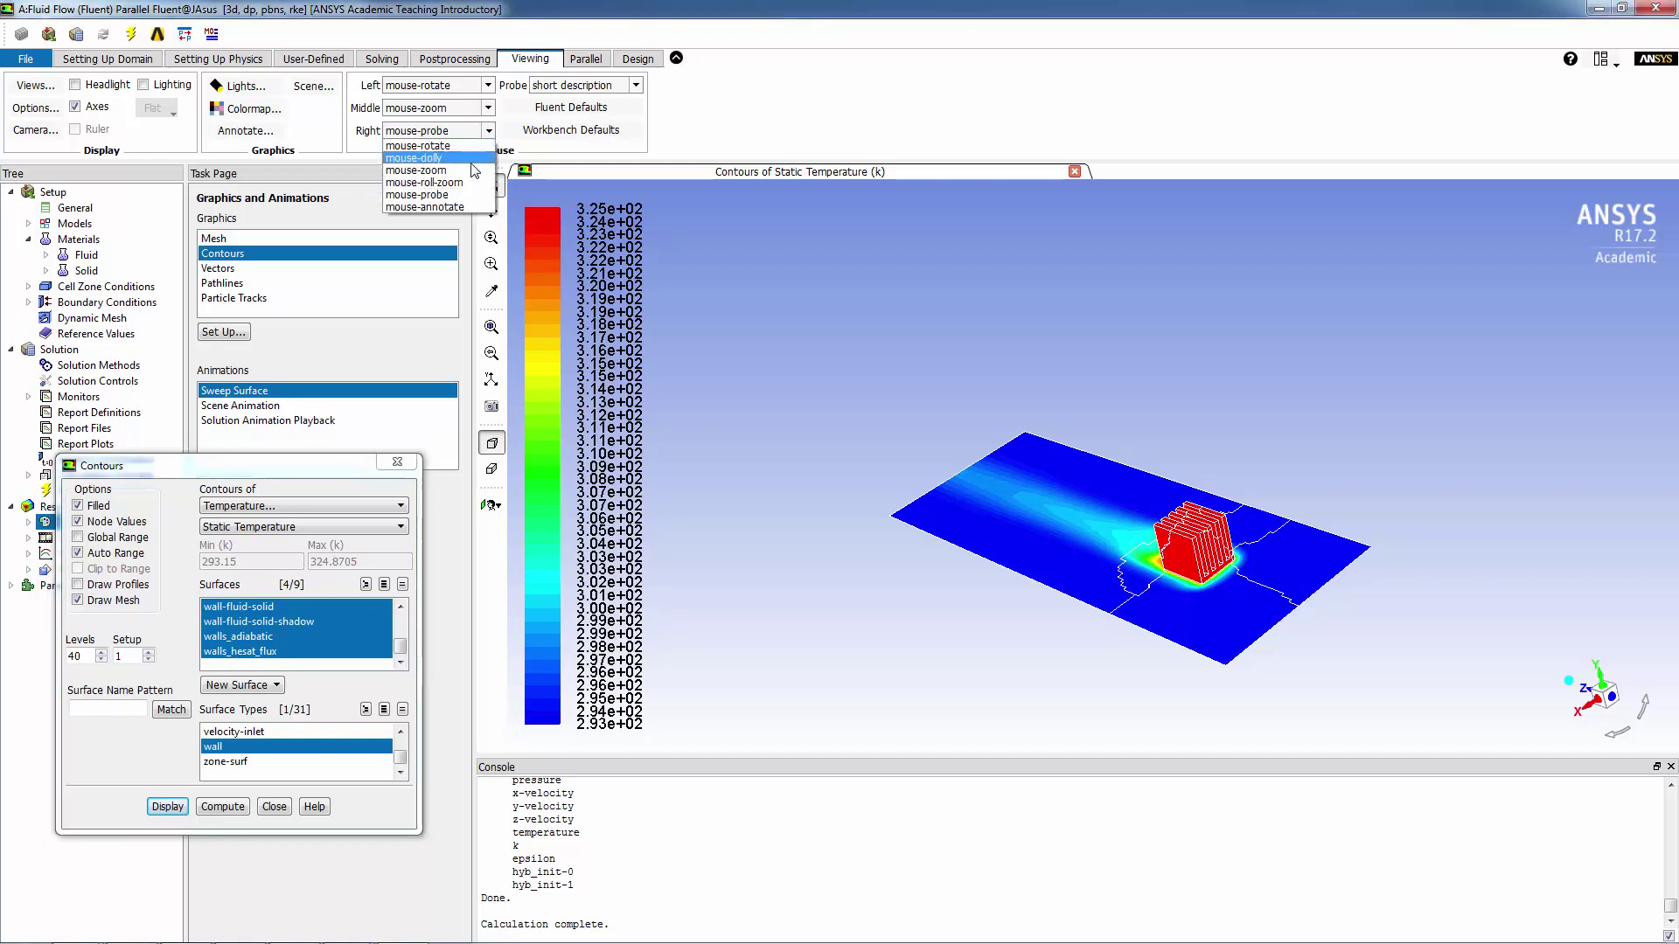
pyautogui.click(473, 169)
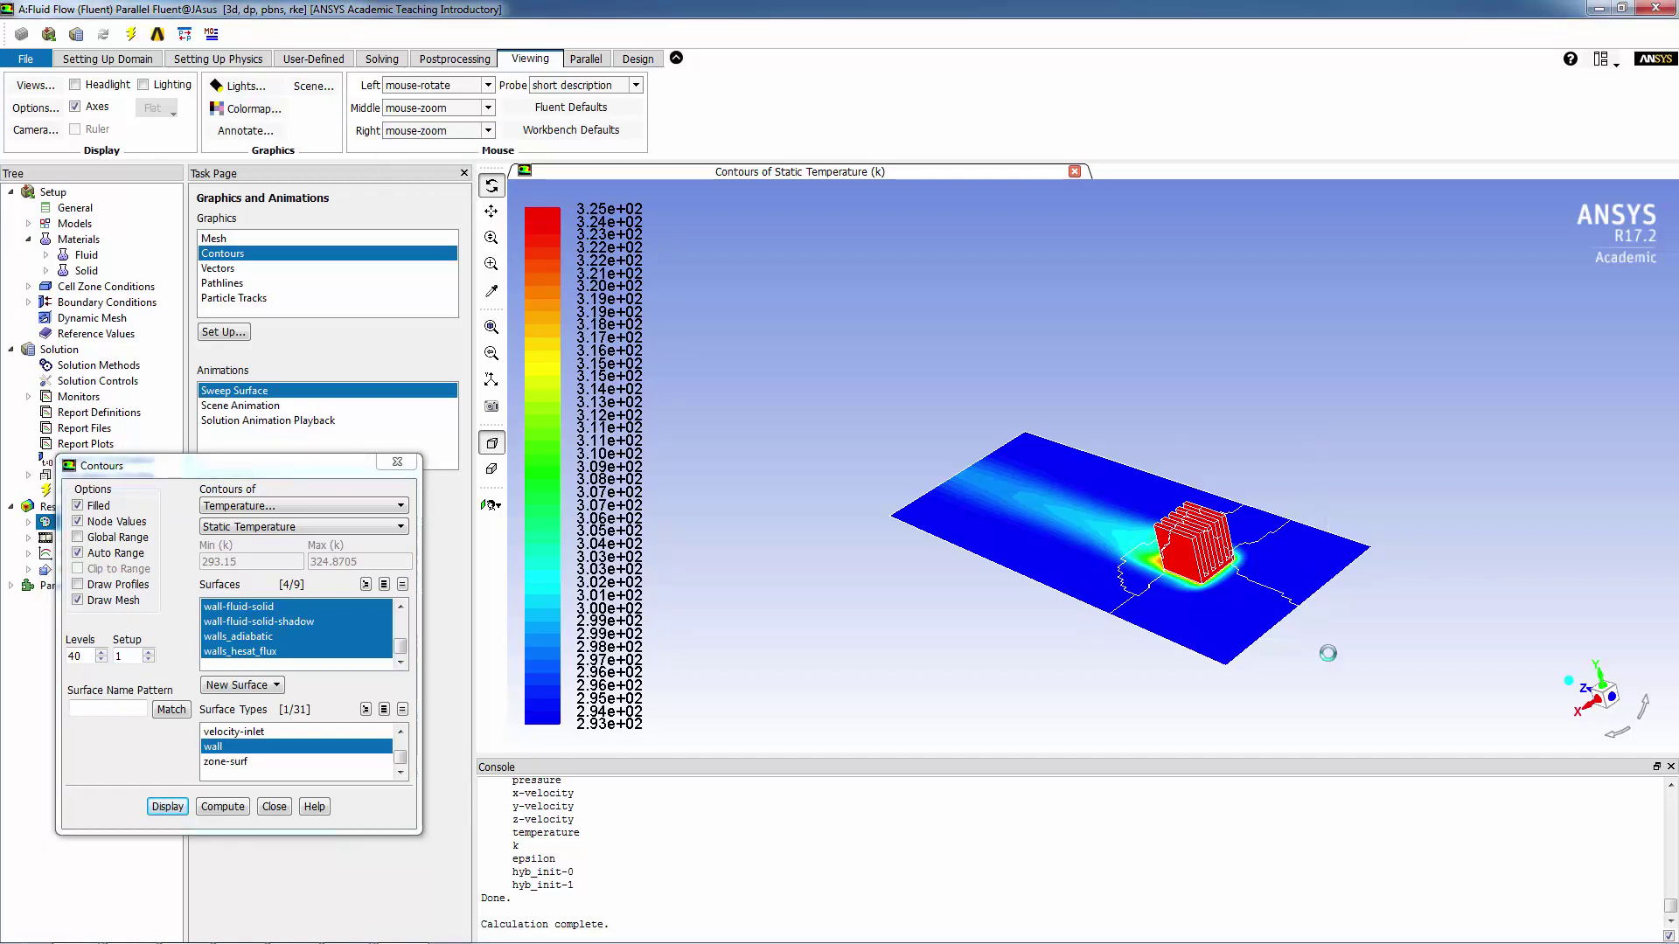
pyautogui.scroll(3, 1329, 653)
pyautogui.click(301, 505)
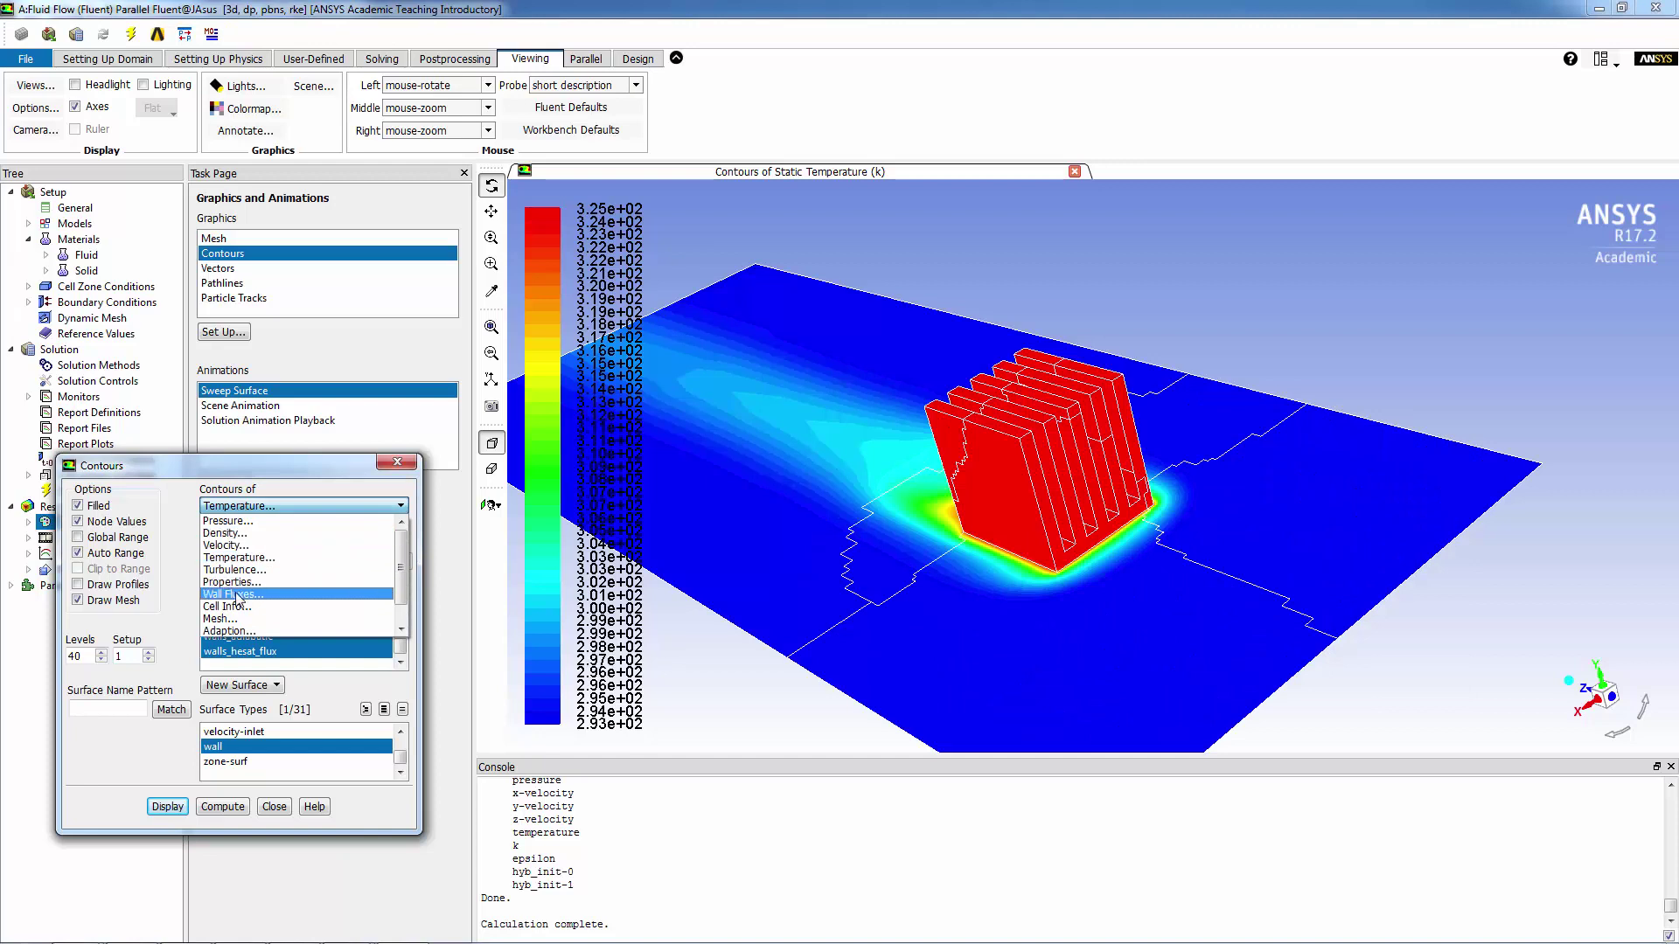
# Display Wall Fluxes > Total Surface Heat Flux contours on wall-fluid-solid-shadow, zoomed onto the fins.
pyautogui.click(237, 594)
pyautogui.click(354, 526)
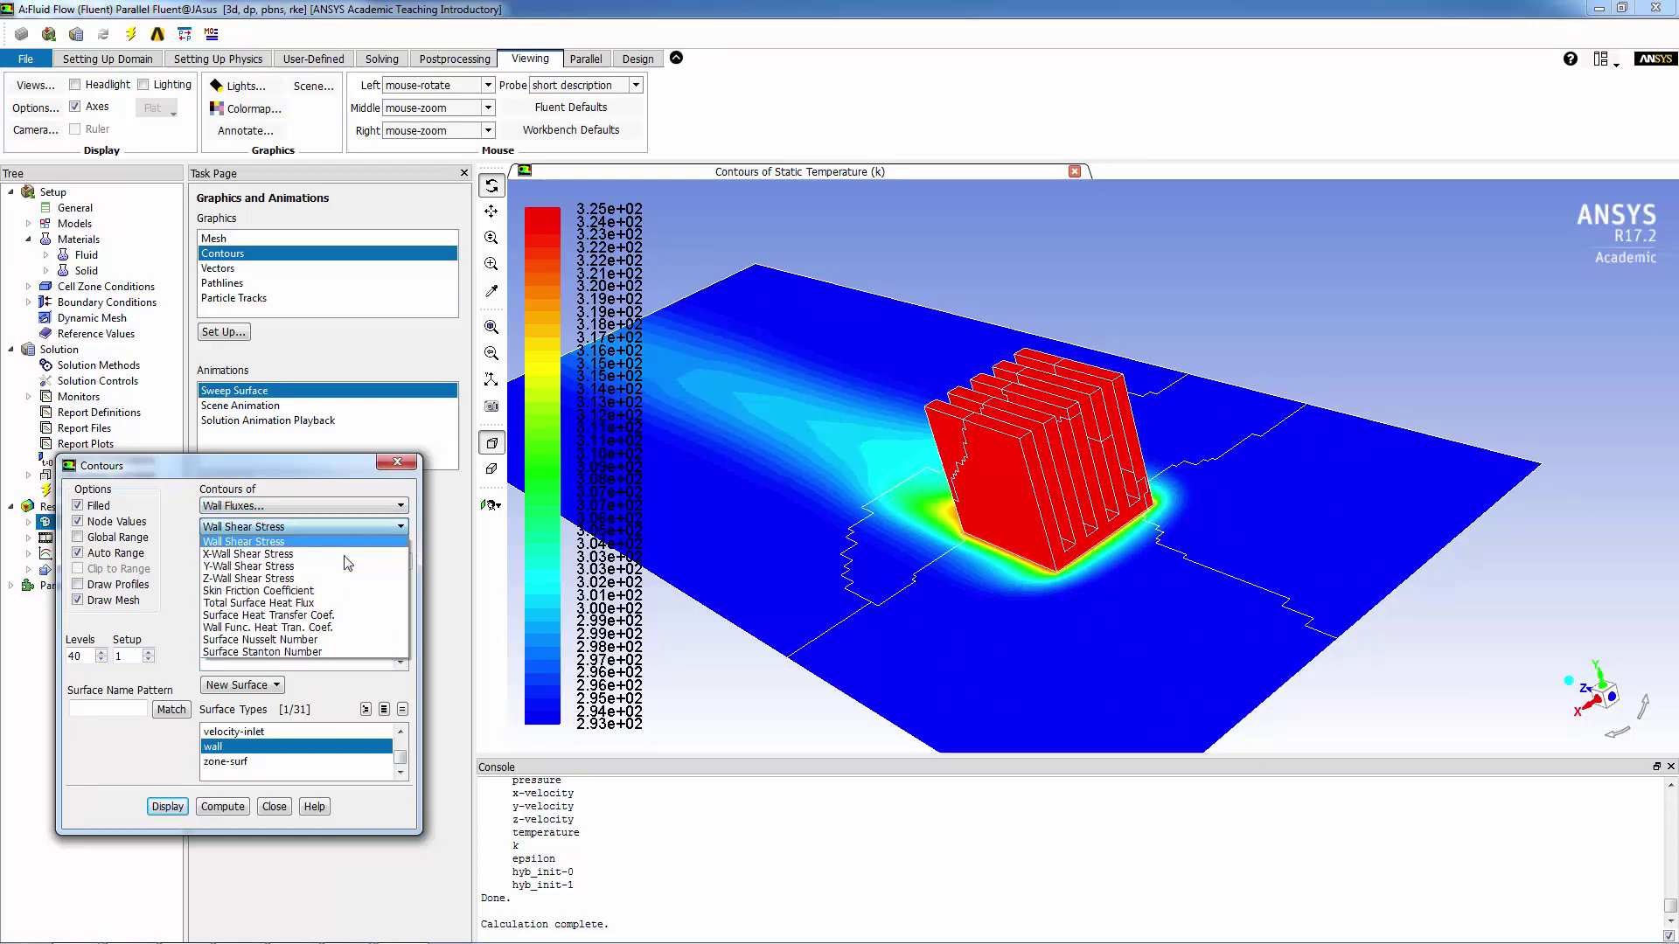
pyautogui.click(333, 603)
pyautogui.click(262, 651)
pyautogui.click(167, 806)
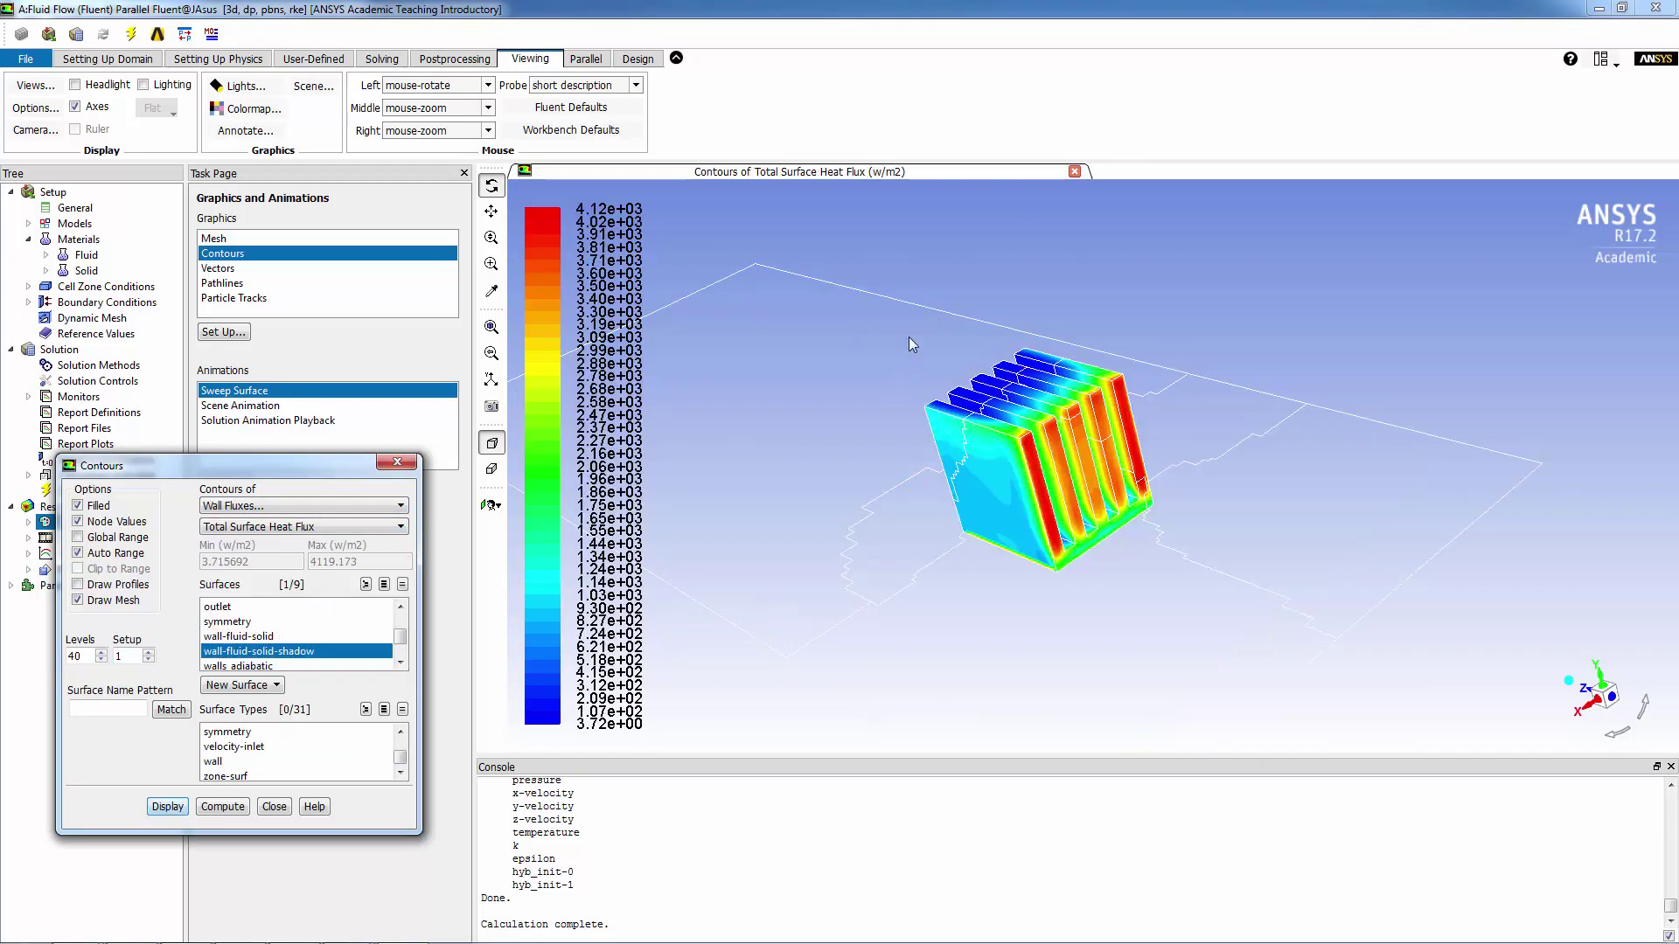
pyautogui.moveTo(909, 337); pyautogui.dragTo(1207, 584, button='middle')
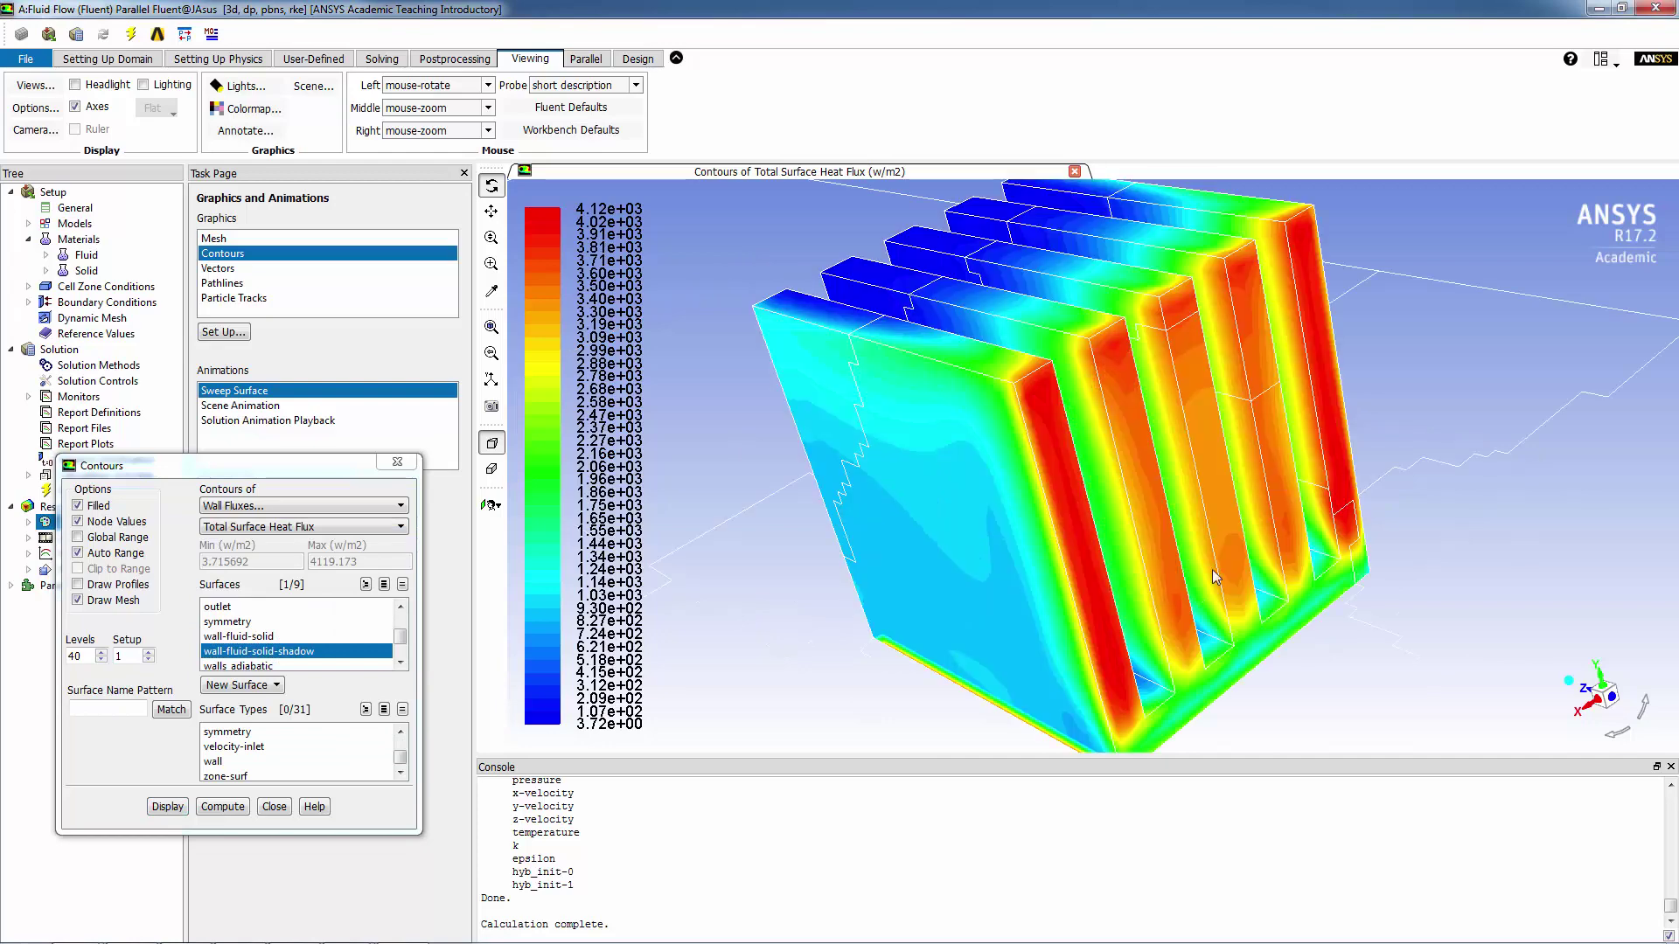
pyautogui.moveTo(1199, 509); pyautogui.dragTo(1110, 407)
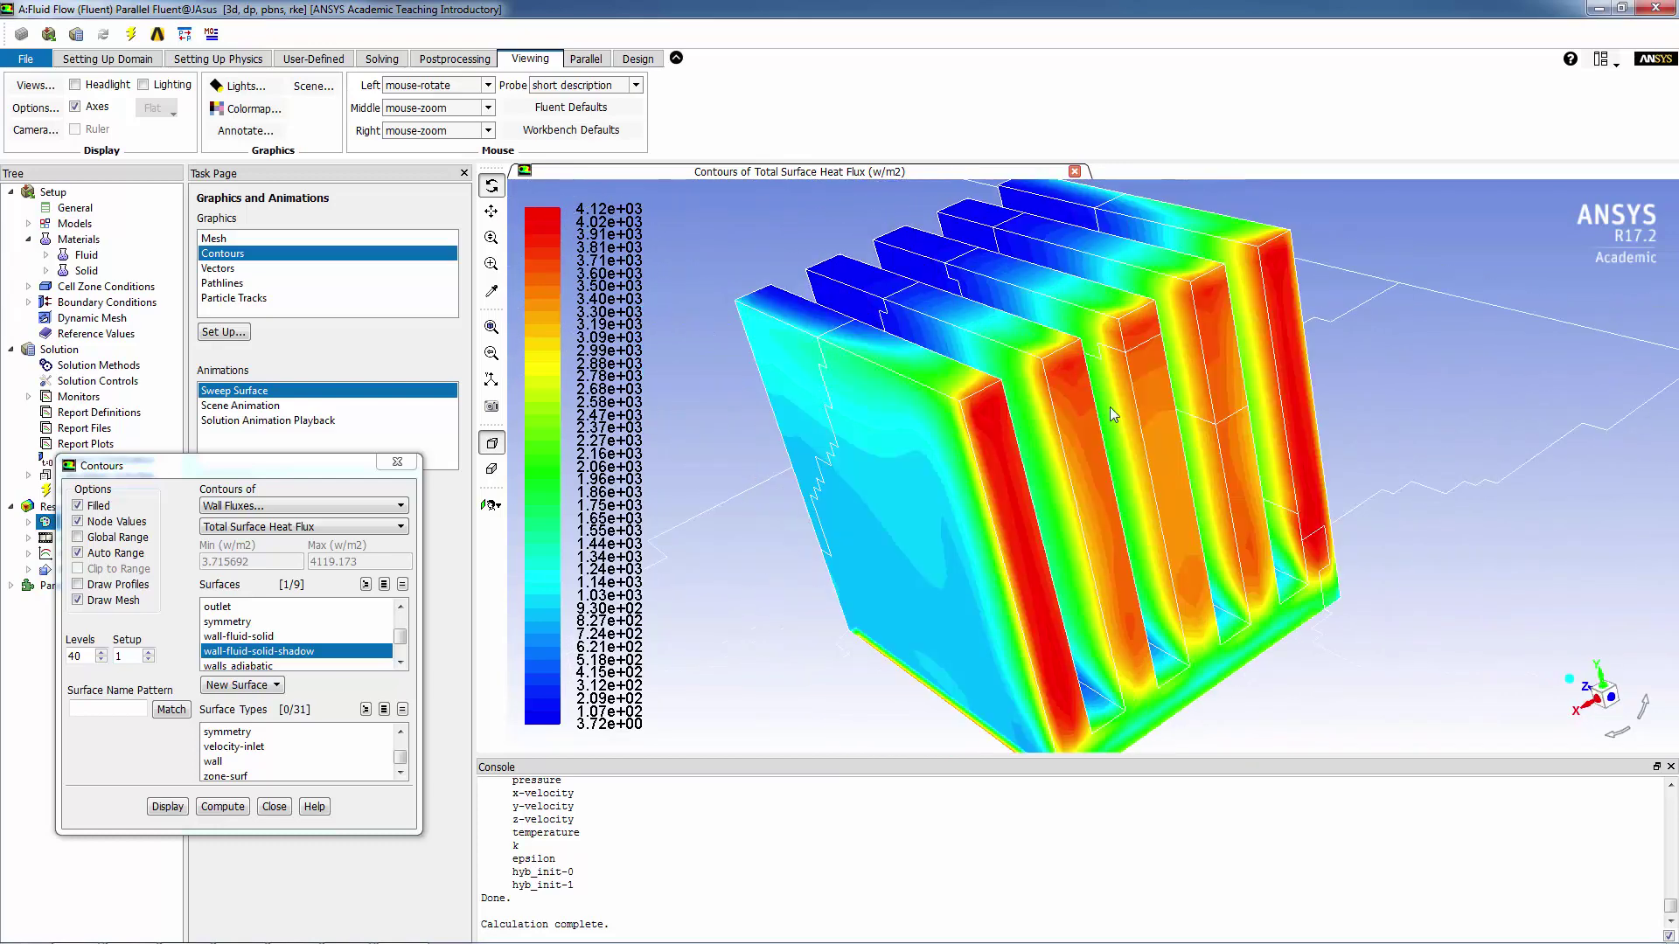